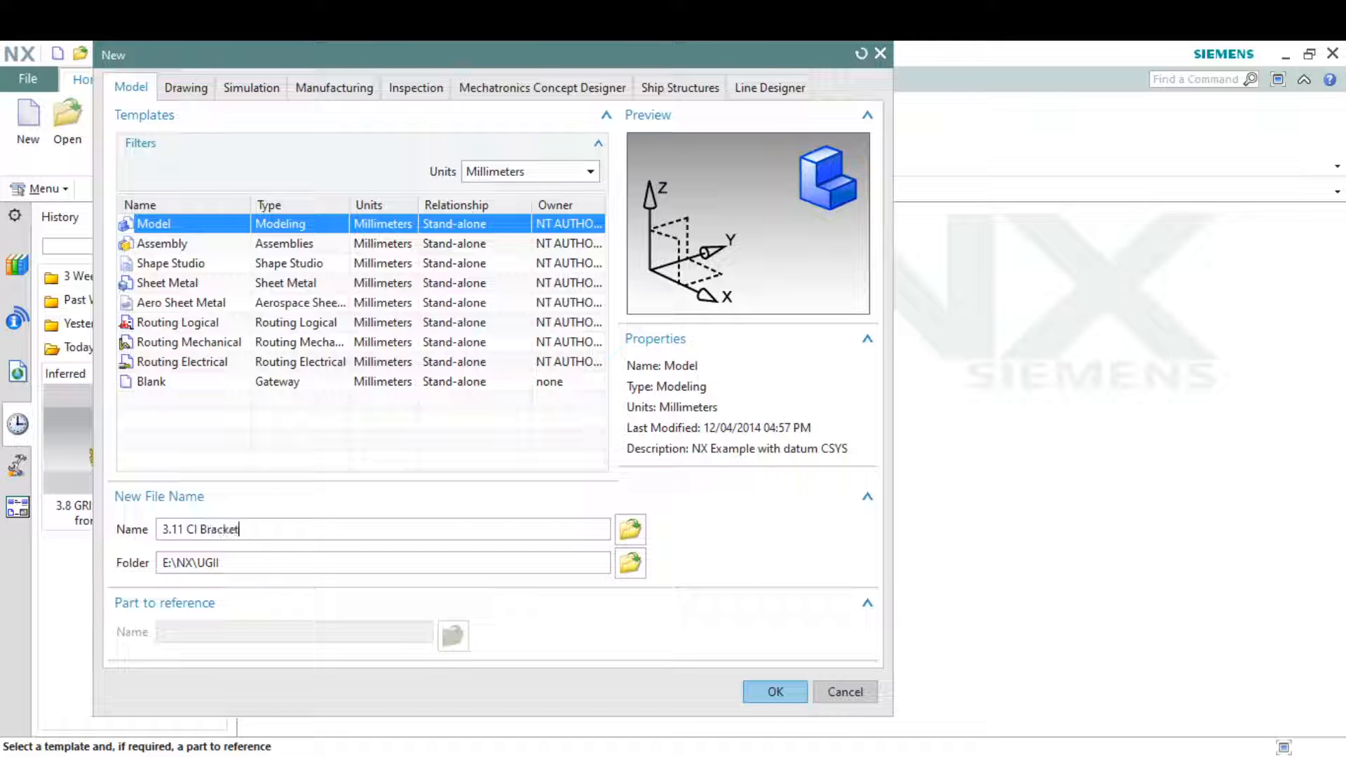
Create a new millimetre model file named 3.11 CI Bracket-e in E:\NX\UGII, correcting the rejected name 3.11 CI Bracket
key("Return")
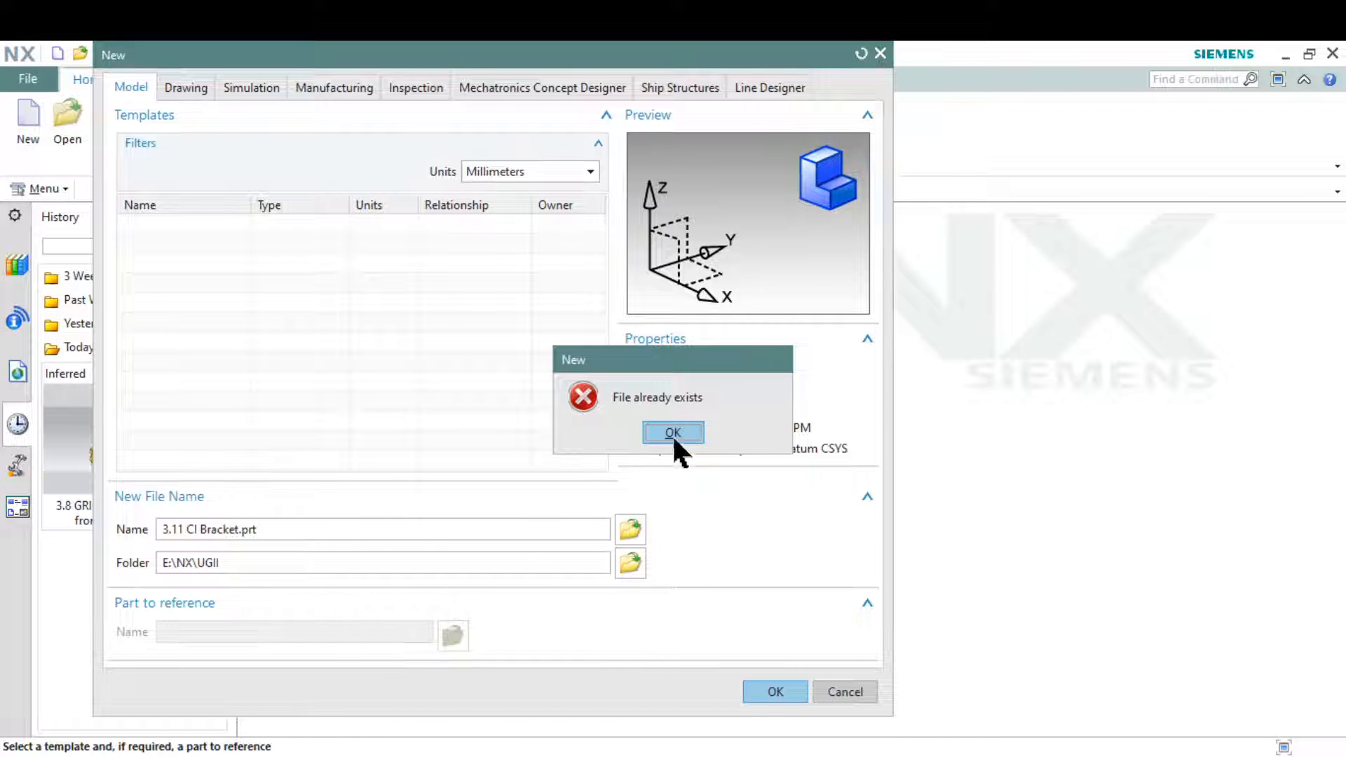
left_click(673, 430)
left_click(232, 529)
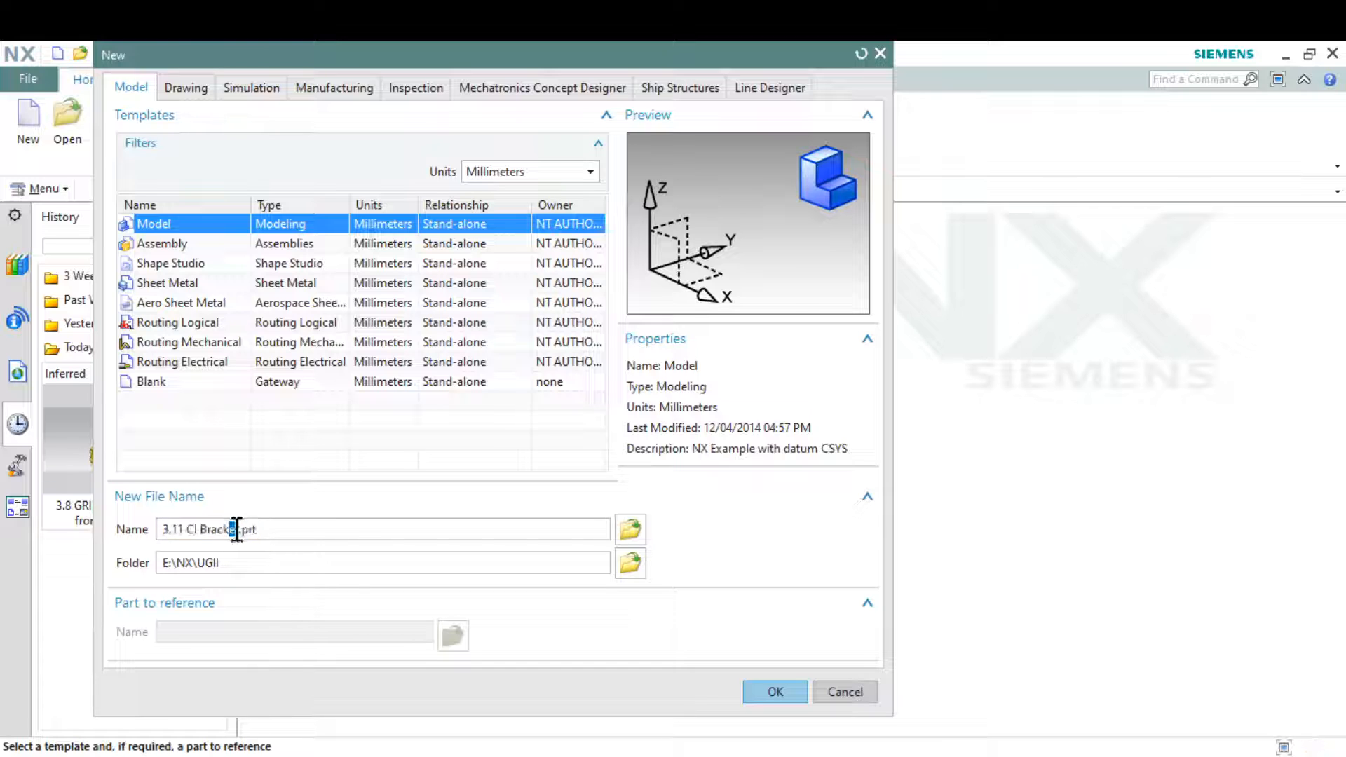
key("BackSpace")
type("-")
type("e")
key("Return")
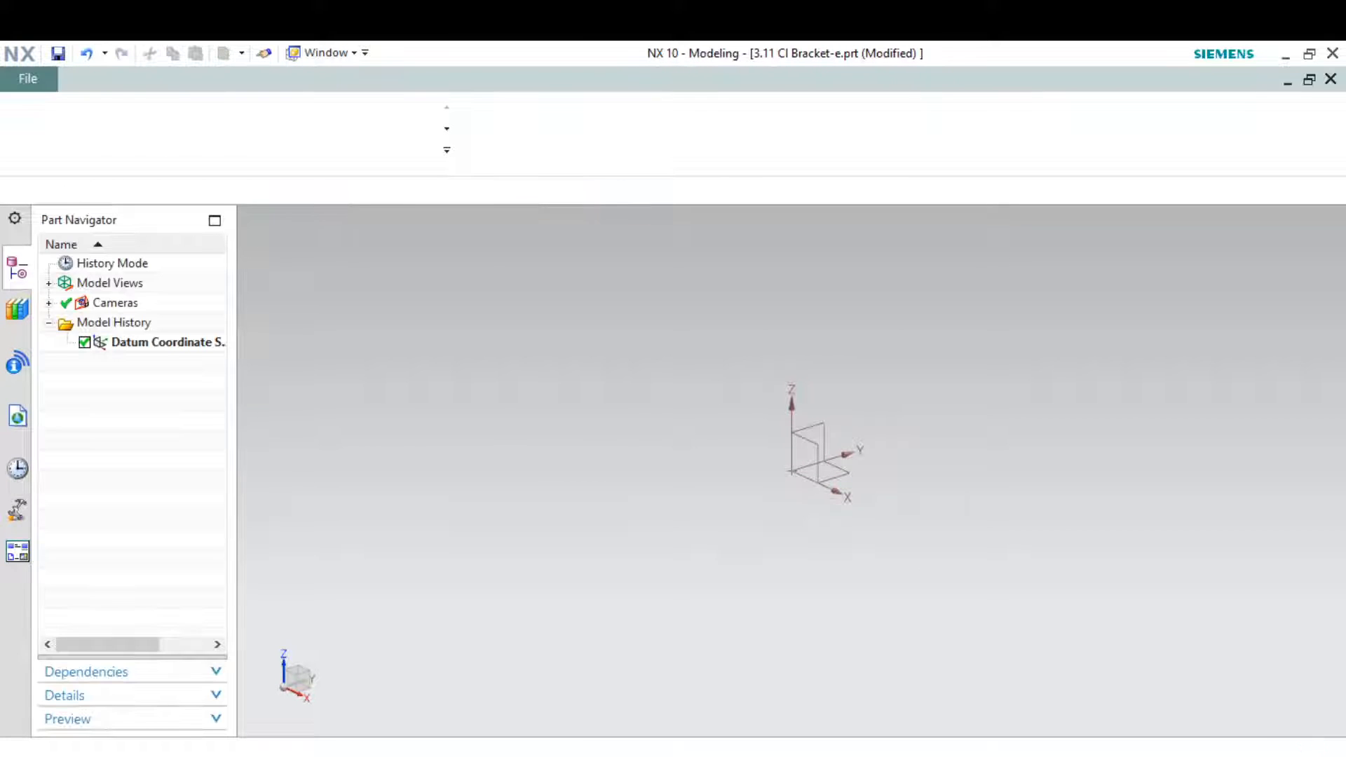
Switch to the 3.11.jpg drawing in Photos and capture it as a snip with Snipping Tool
key("alt+Tab")
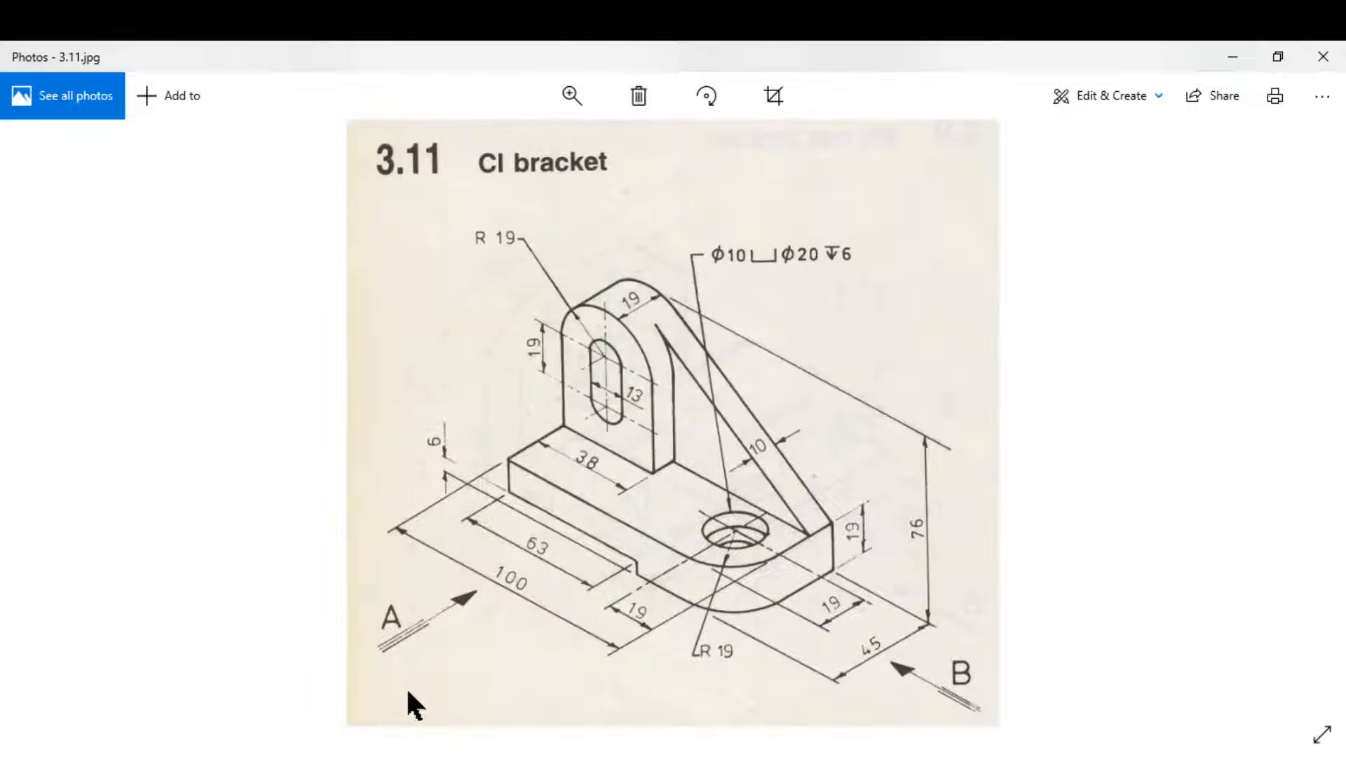
key("super+s")
type("snip")
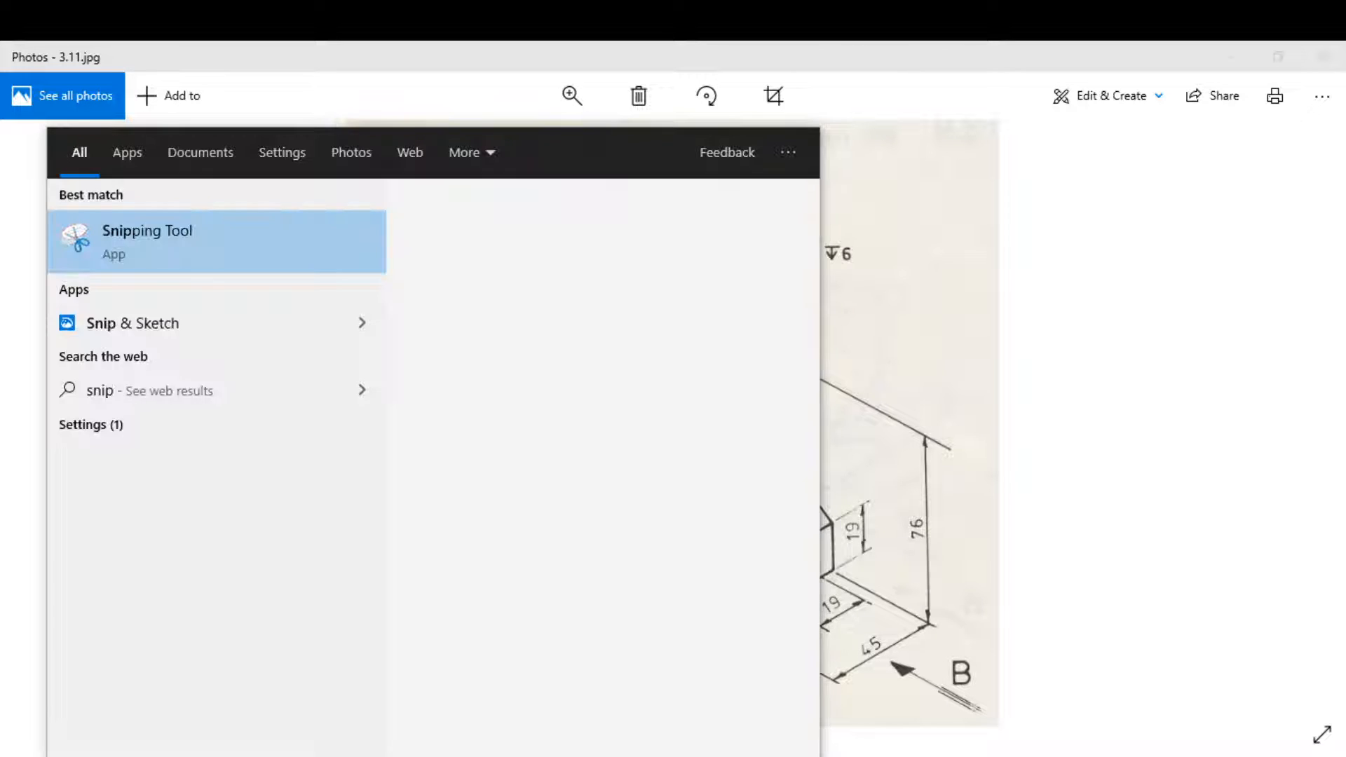
key("Return")
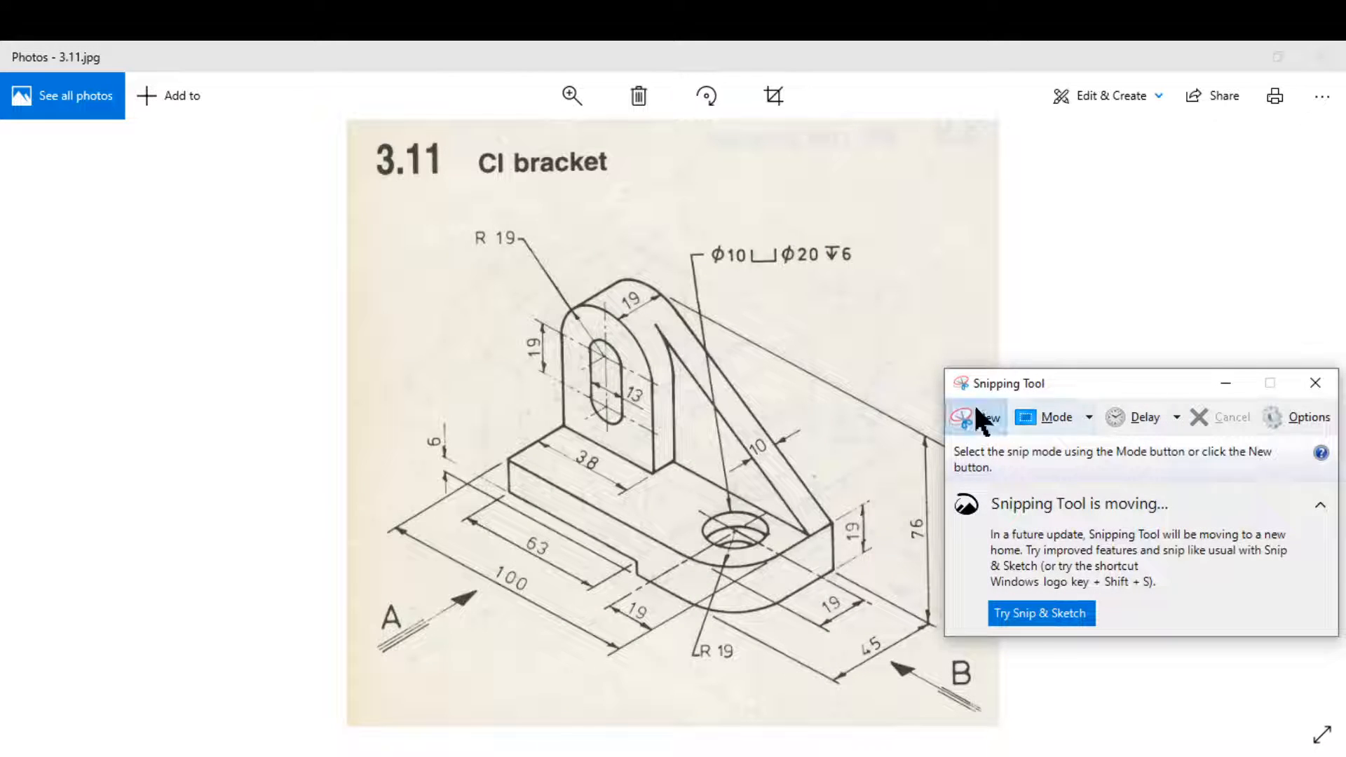
left_click(978, 418)
mouse_move(329, 113)
left_mouse_down()
mouse_move(700, 667)
mouse_move(975, 755)
left_mouse_up()
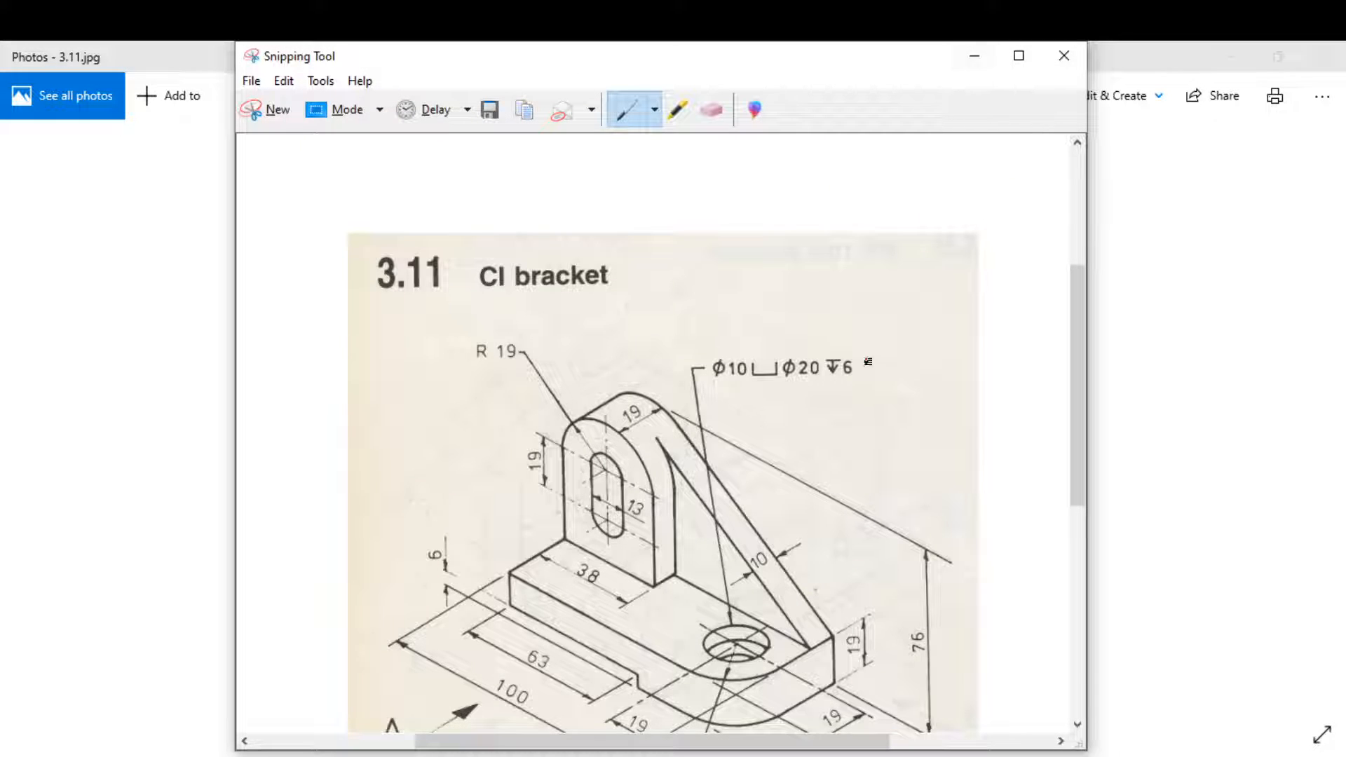
Trace the base's side profile and the arched upright in red on the snip, minimize it and close the photo viewer
scroll(868, 362, "down", 3)
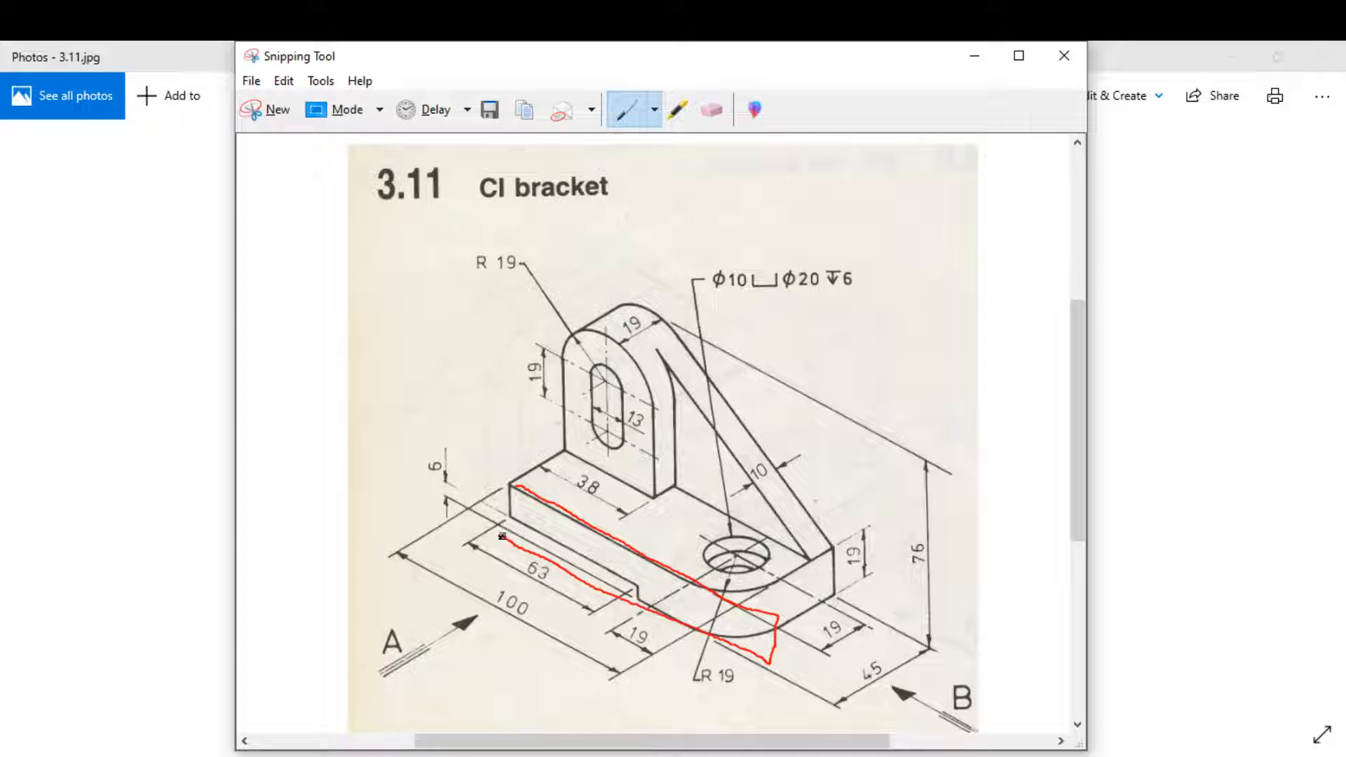
left_click_drag(505, 492, 523, 486)
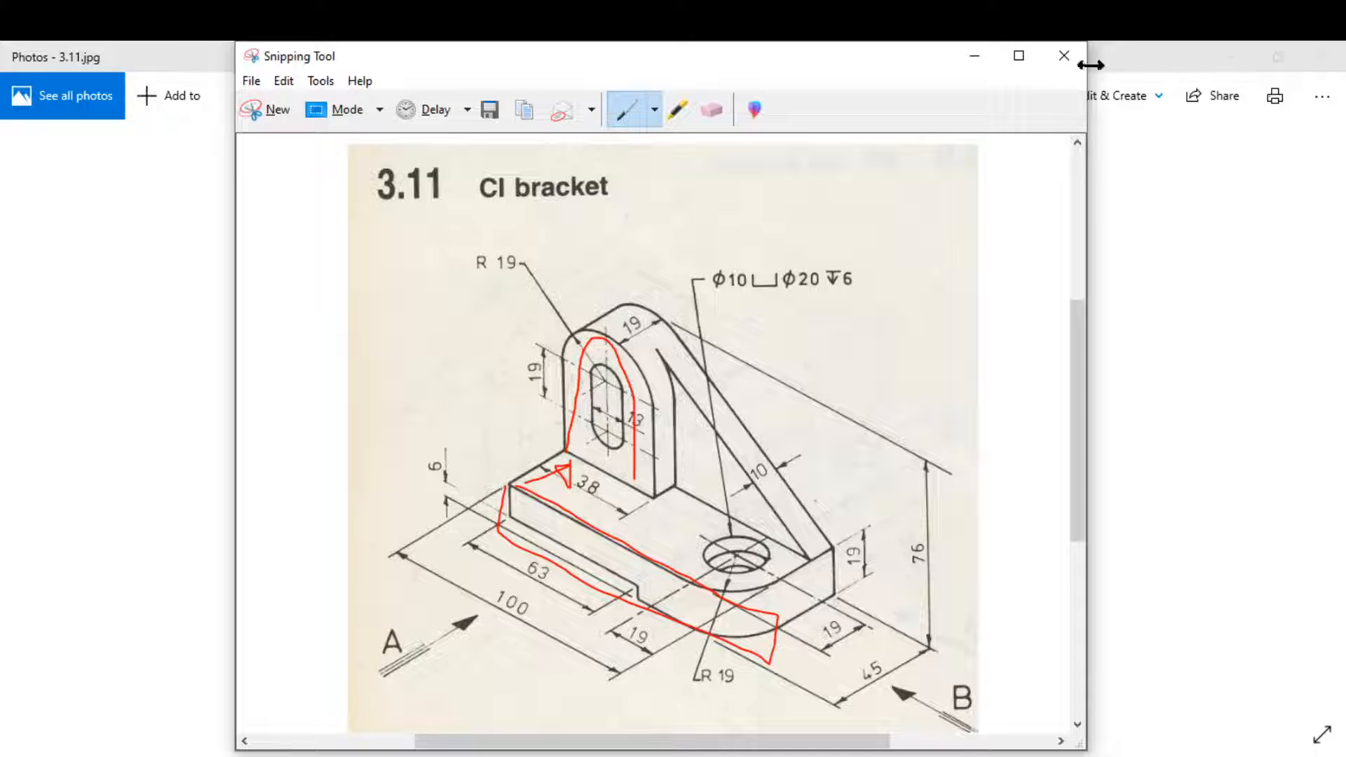
left_click(974, 57)
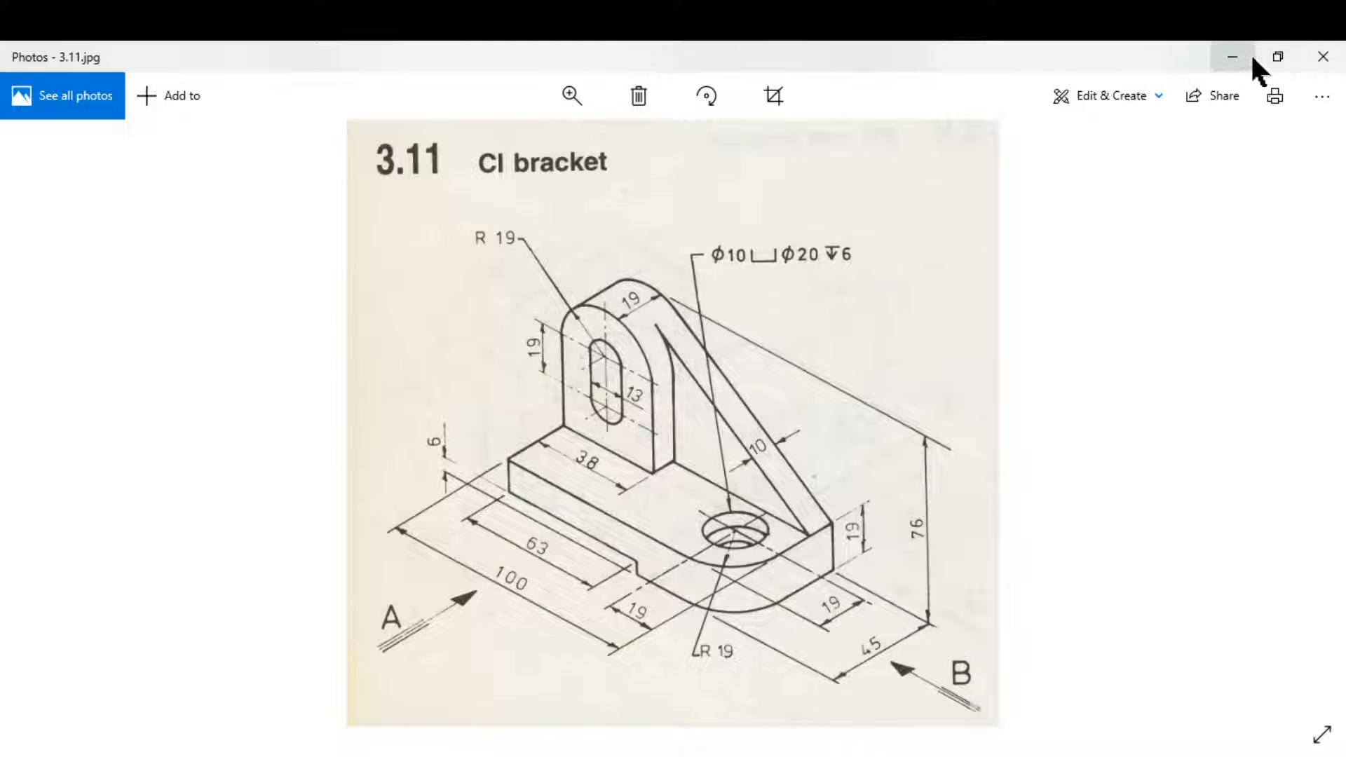
left_click(1325, 58)
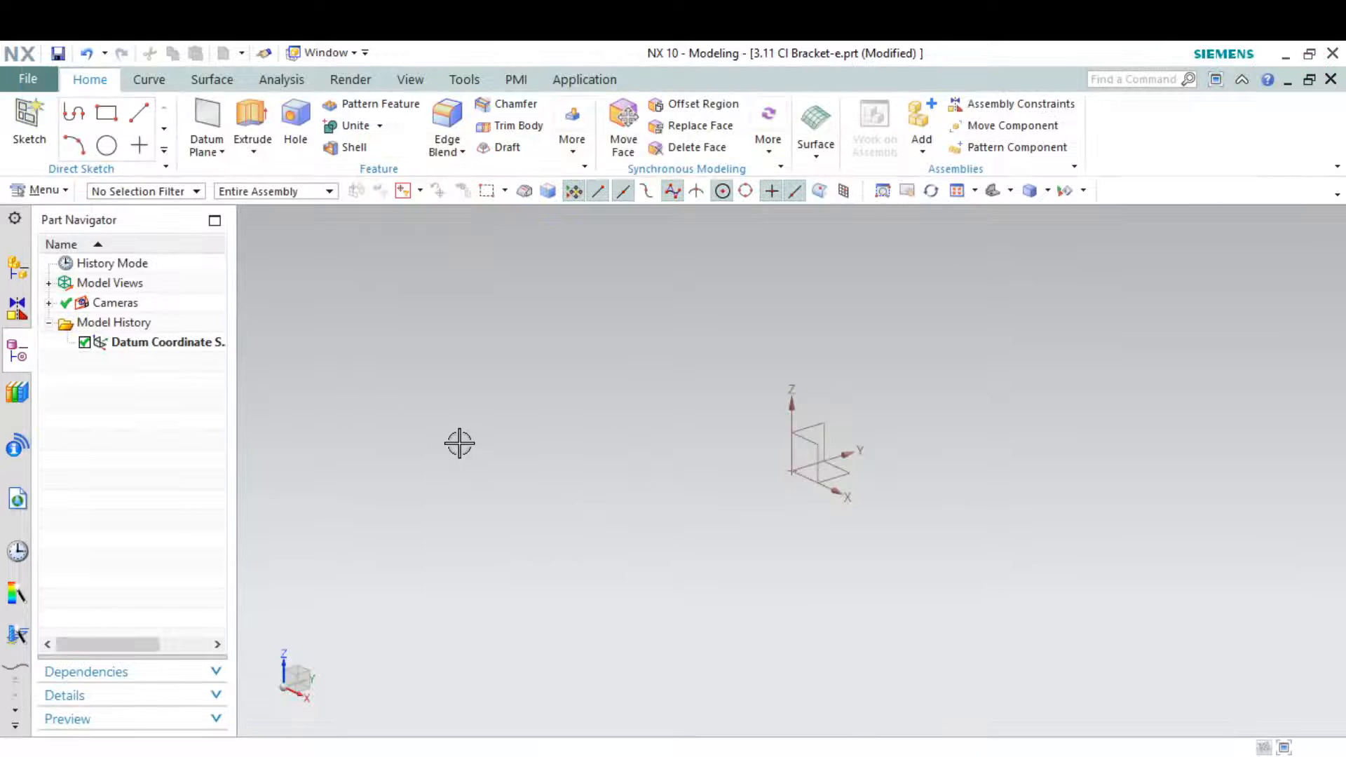
Create a new sketch on the XZ datum plane
left_click(21, 129)
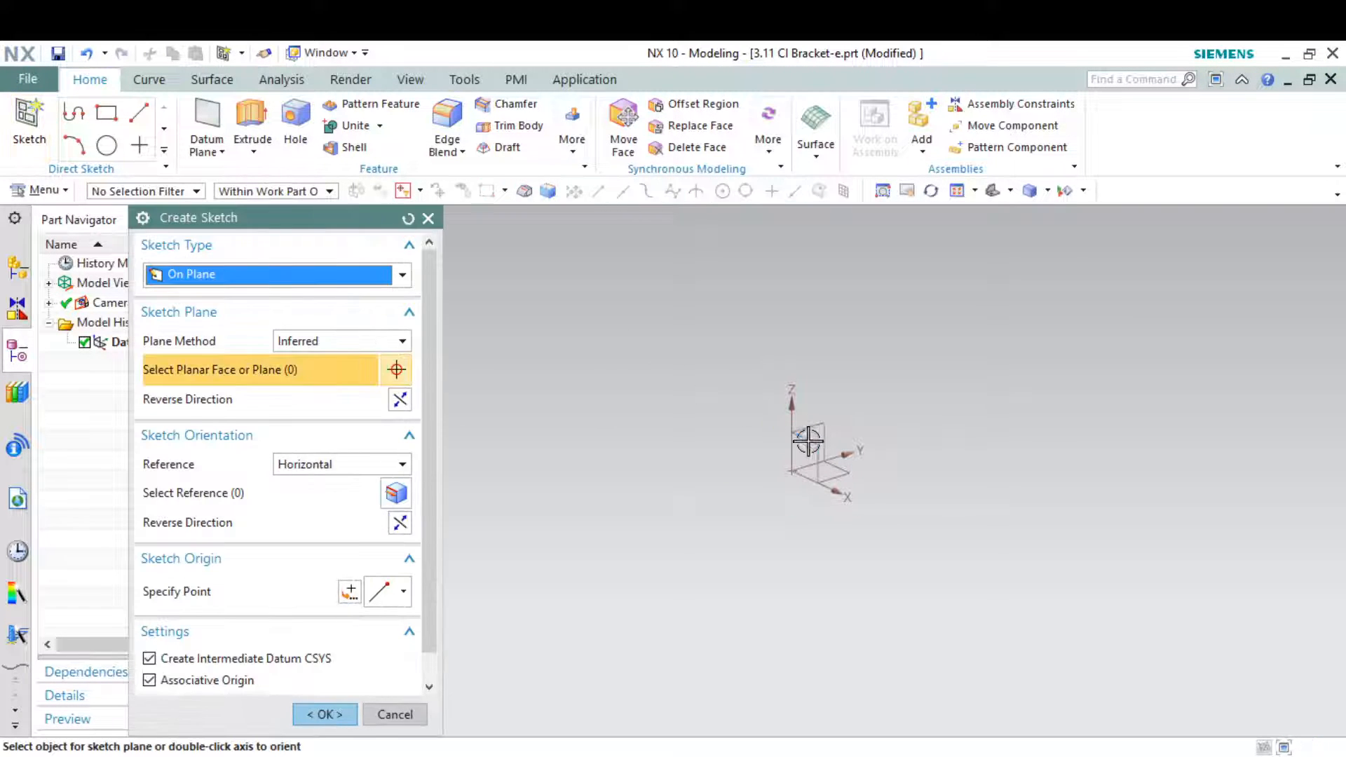
left_click(806, 442)
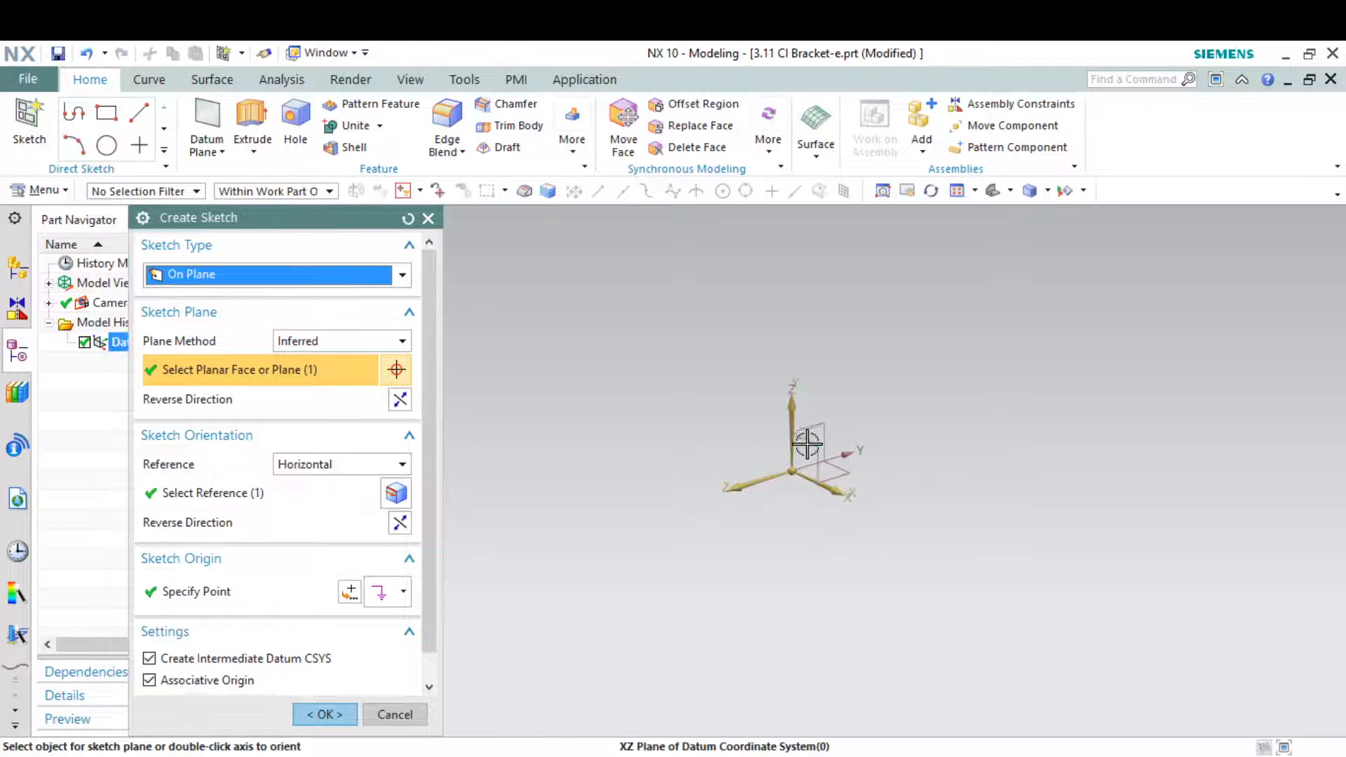
left_click(321, 711)
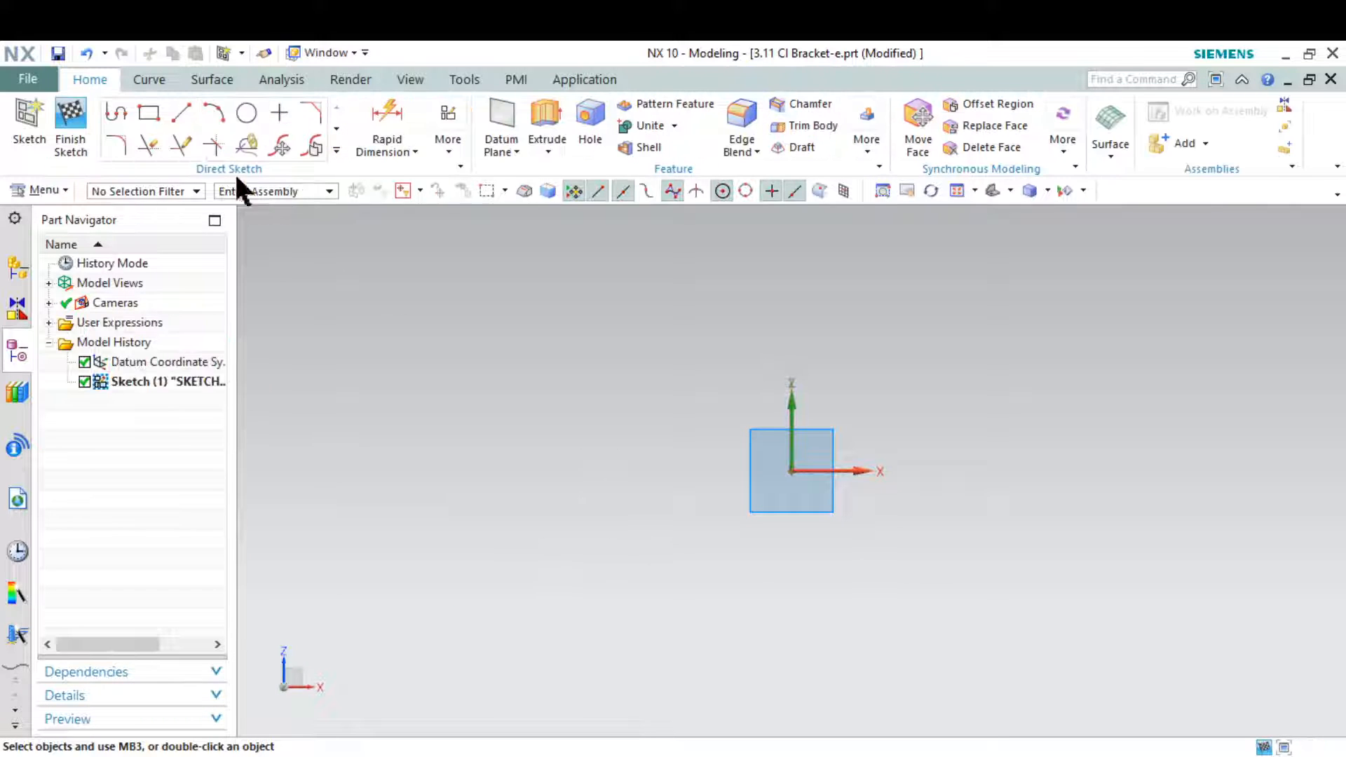
Sketch a closed stepped profile from the origin, about 136 mm long and 37 mm high overall, with a step about 10 mm deep
left_click(117, 112)
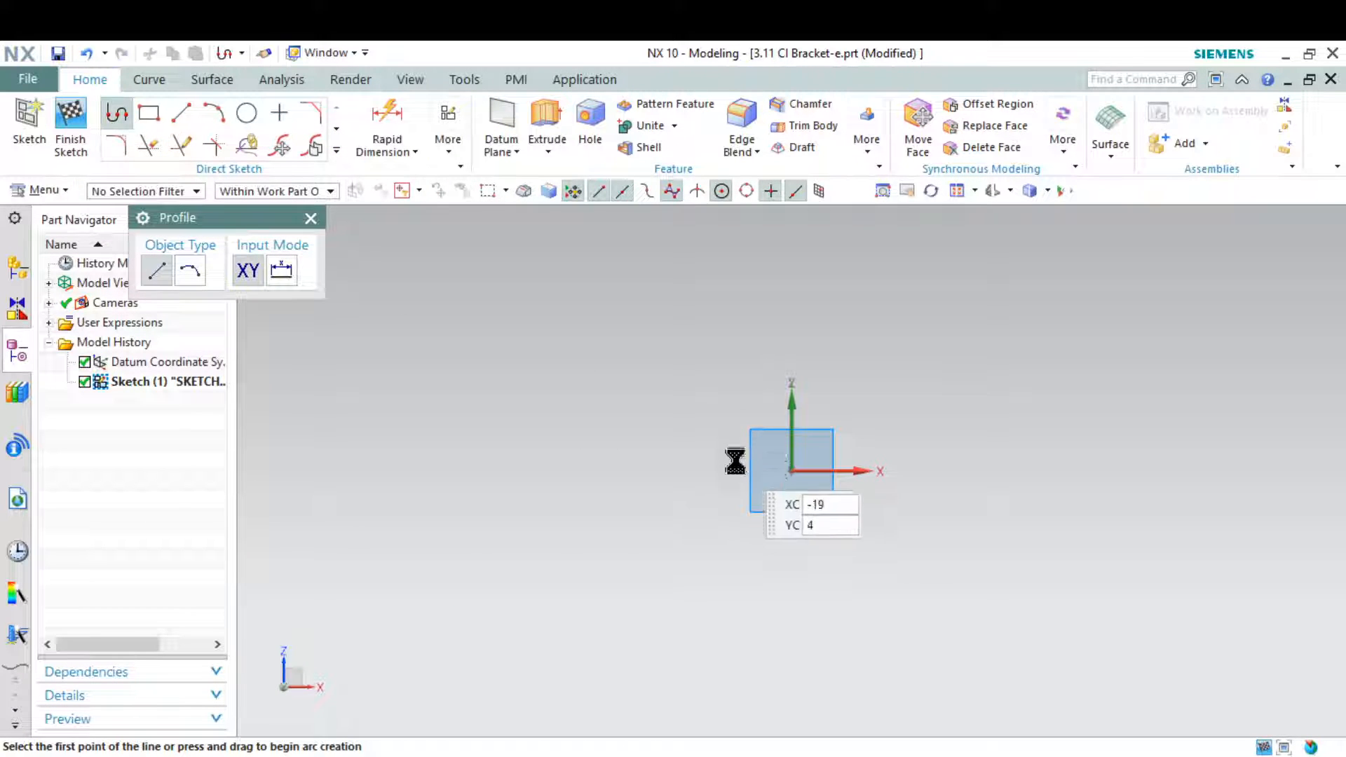
left_click(792, 470)
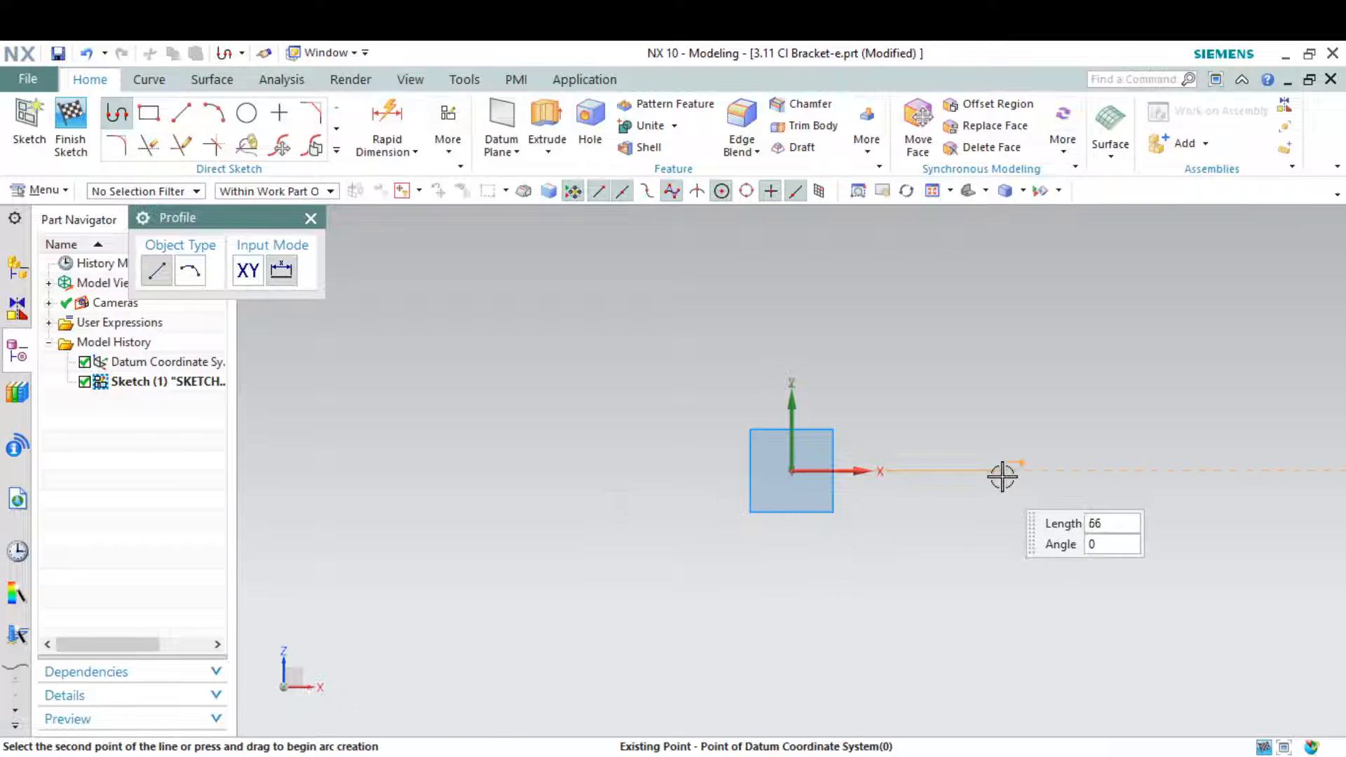
left_click(1027, 470)
left_click(1026, 501)
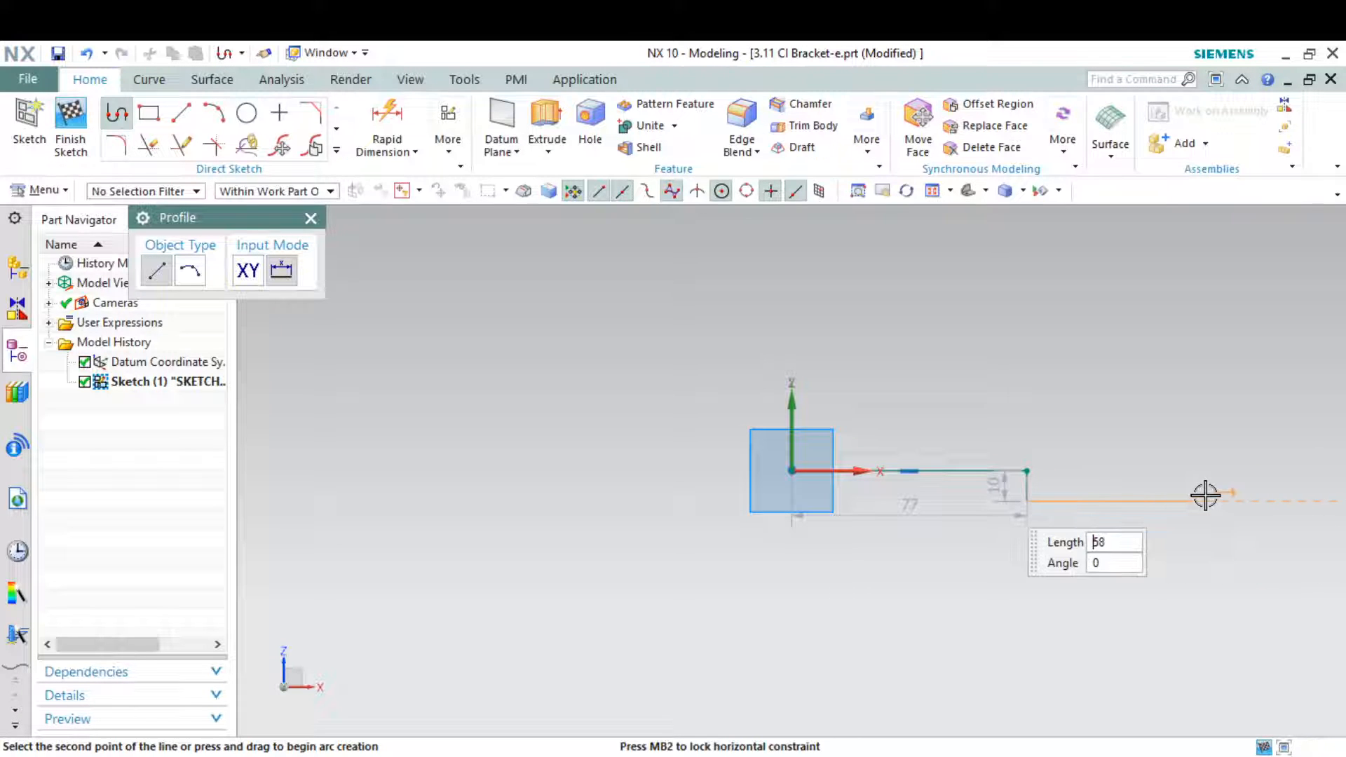
left_click(1207, 501)
left_click(1208, 388)
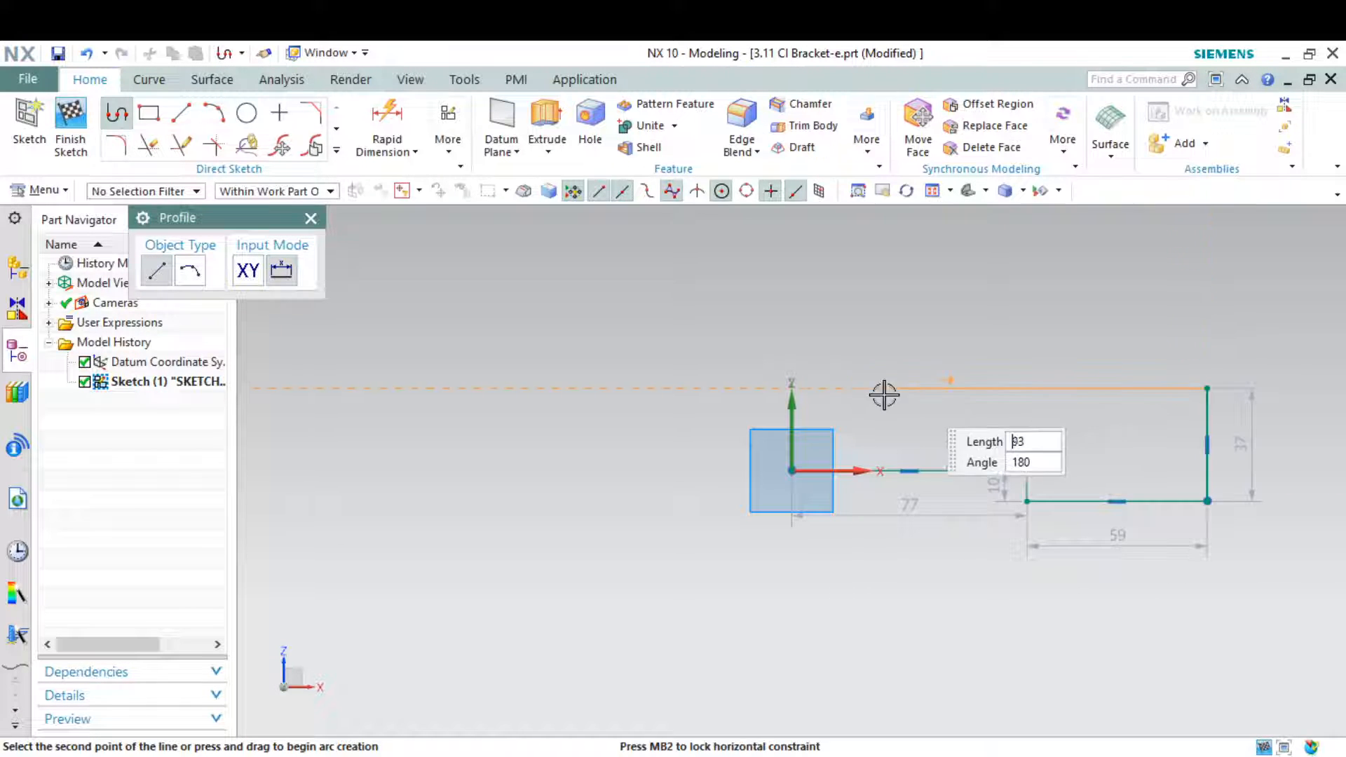
left_click(793, 390)
left_click(791, 471)
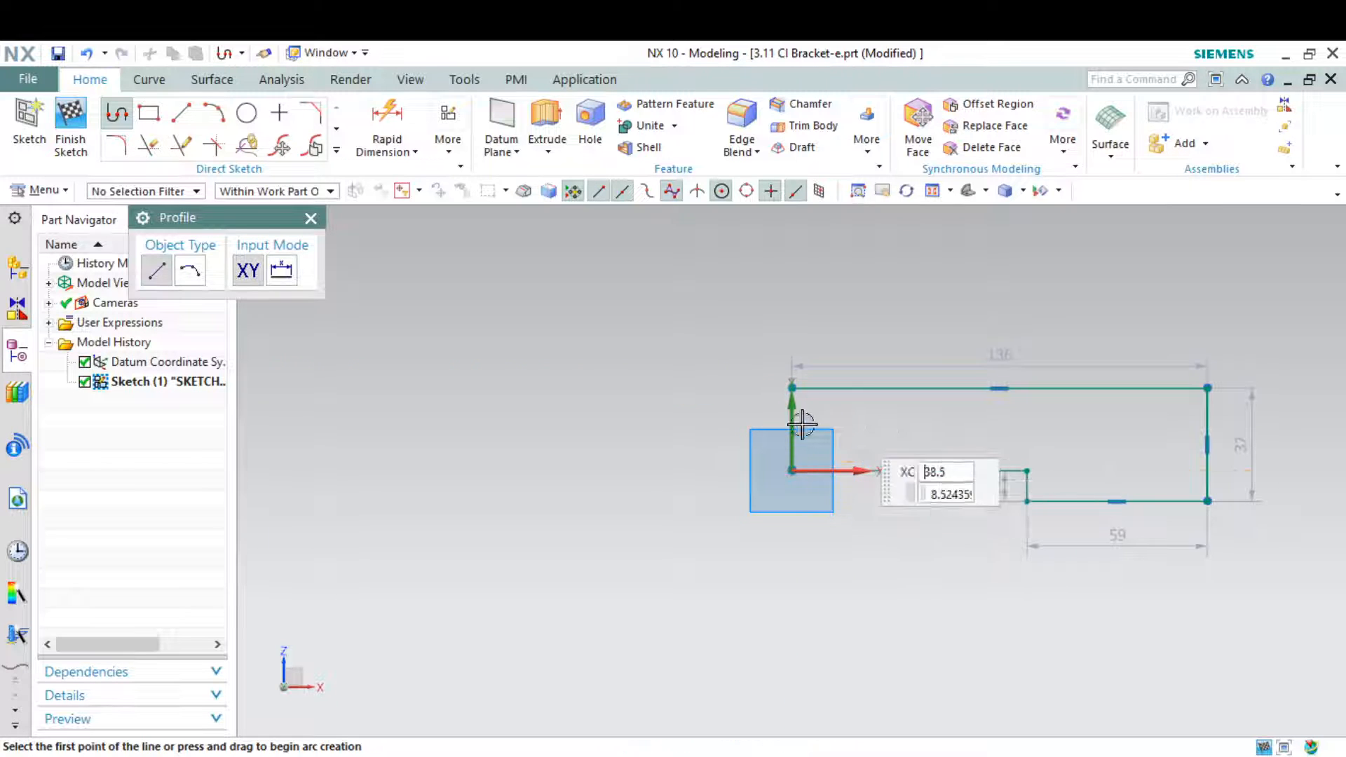
Mark the 19 mm base thickness on the drawing snip and set the profile's overall height to 19 mm
scroll(802, 425, "down", 3)
scroll(1032, 406, "up", 4)
key("alt+Tab")
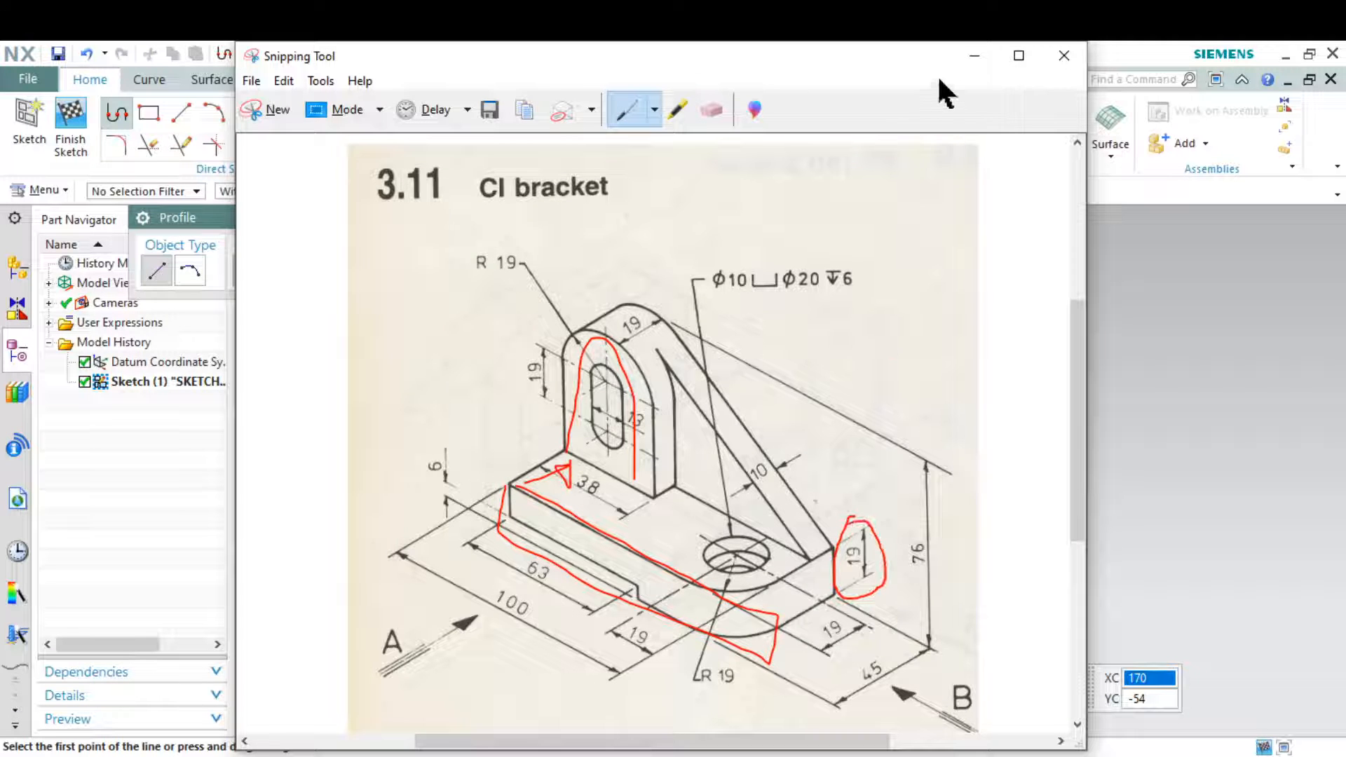
left_click(974, 56)
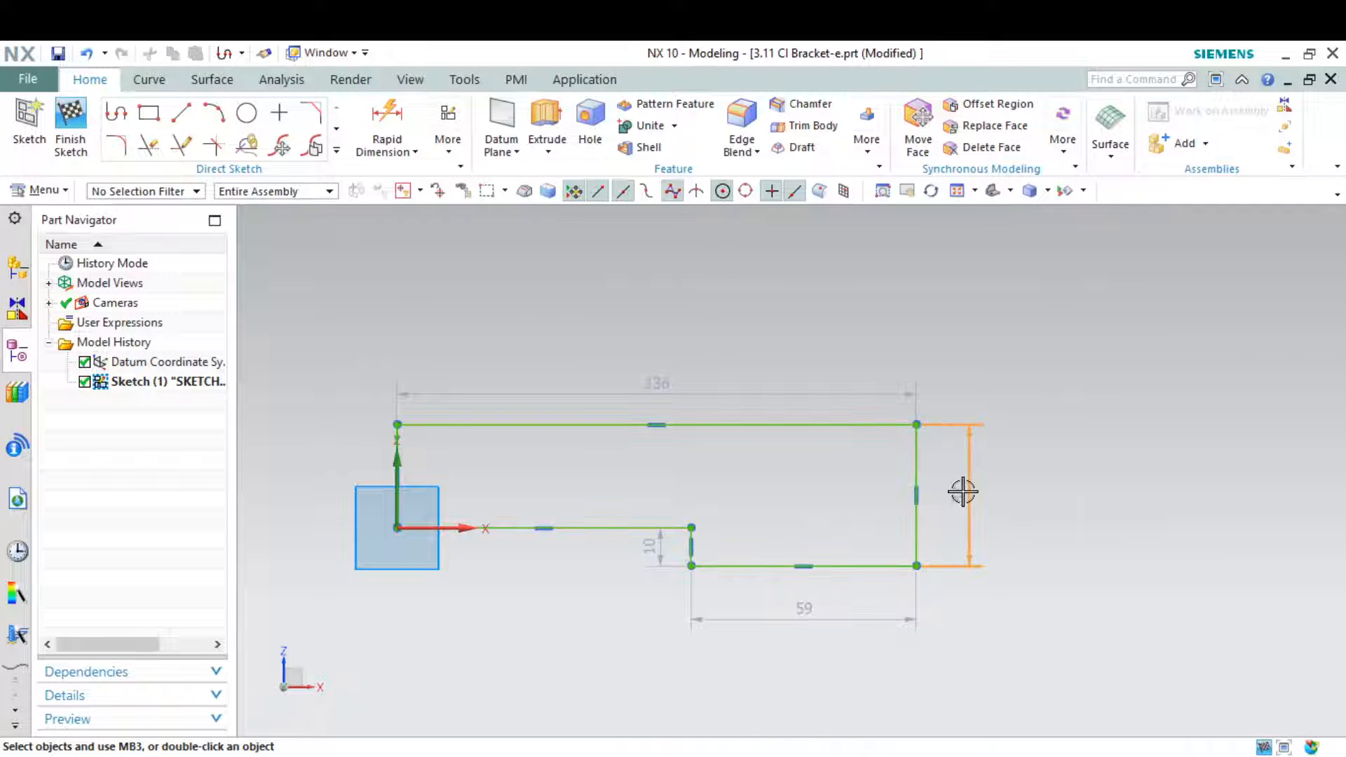
left_click(962, 491)
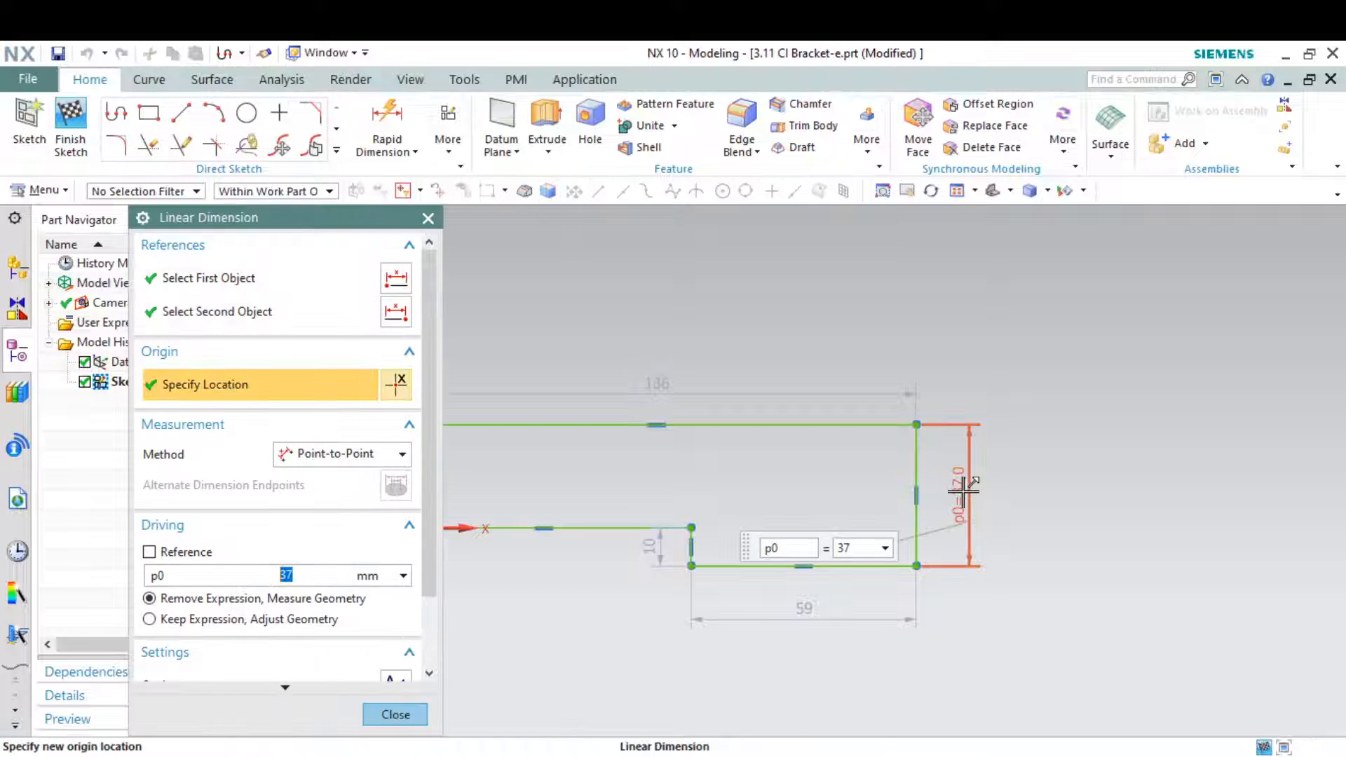
type("19")
key("Return")
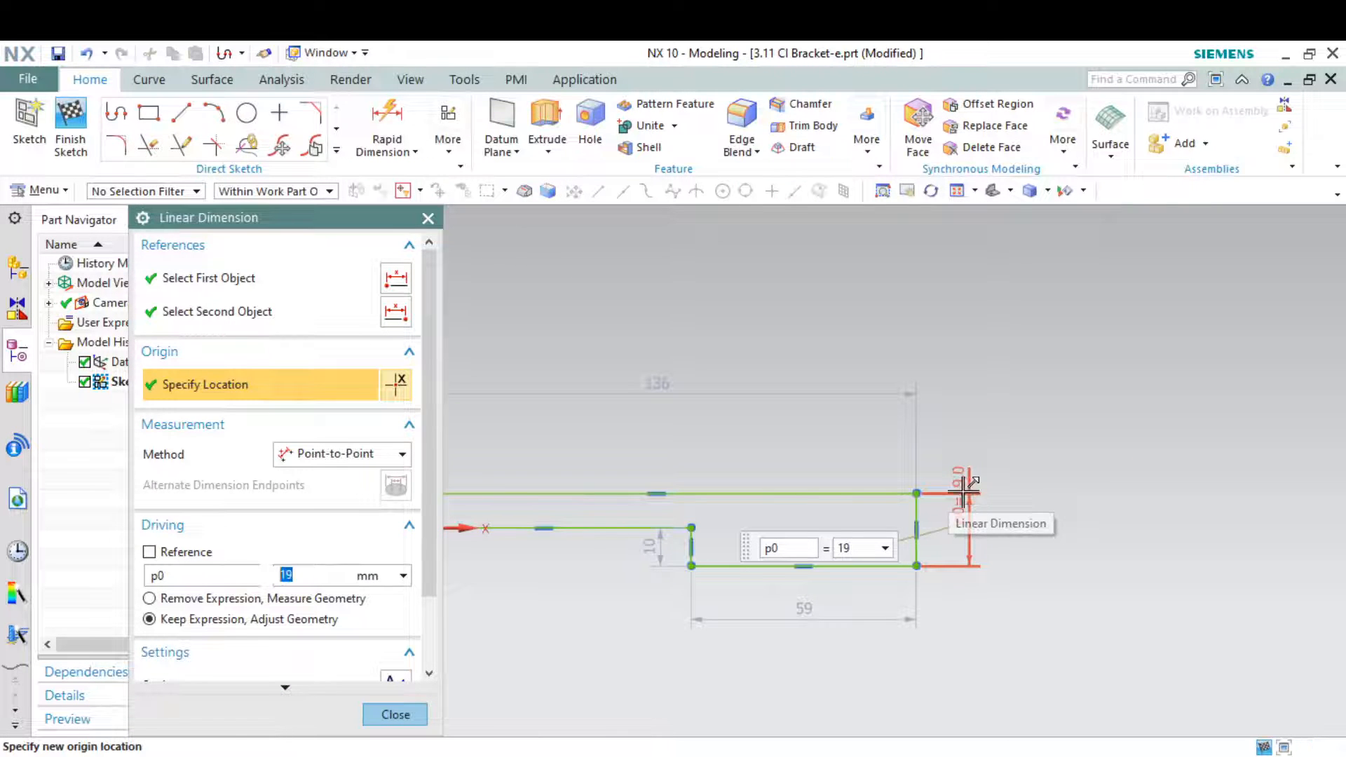
middle_click(995, 643)
Mark the 100 mm base length on the drawing snip and set the profile's overall length to 100 mm
key("alt+Tab")
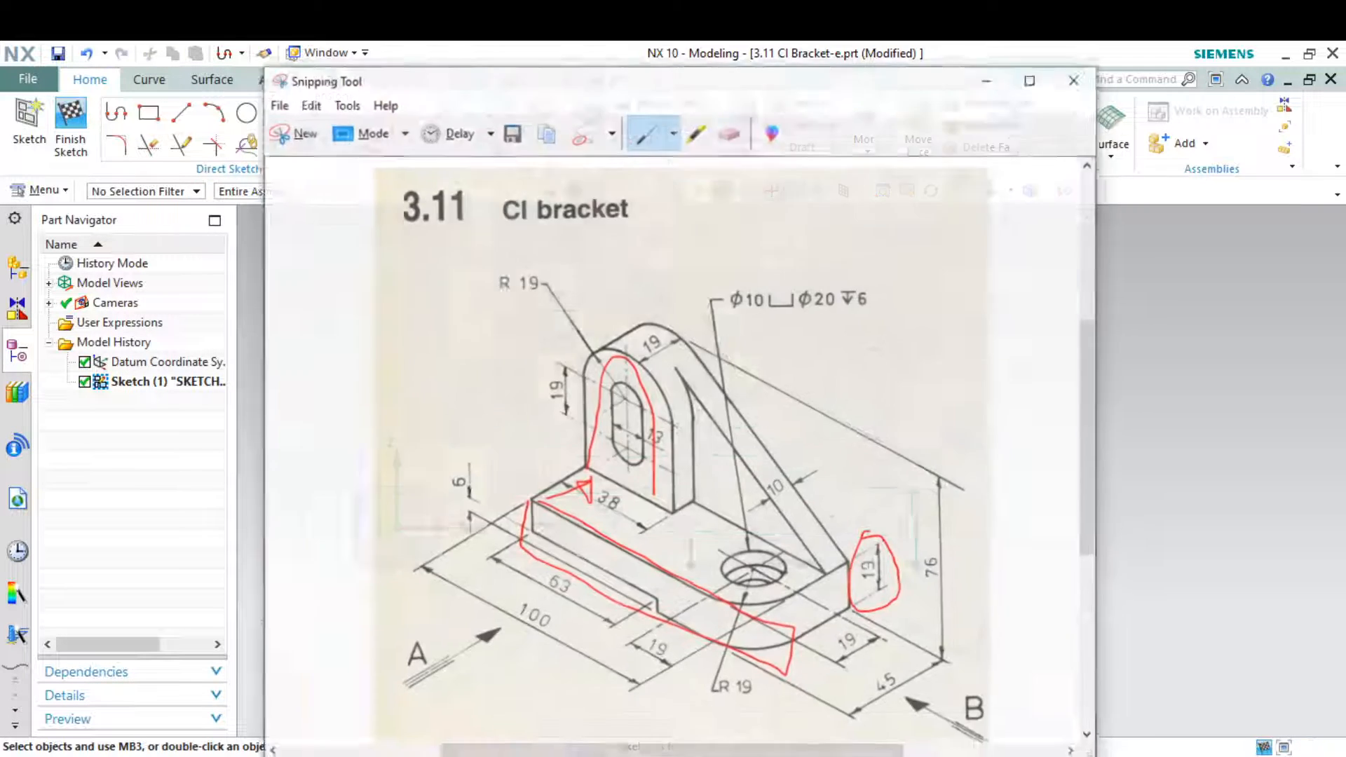
left_click_drag(412, 555, 538, 631)
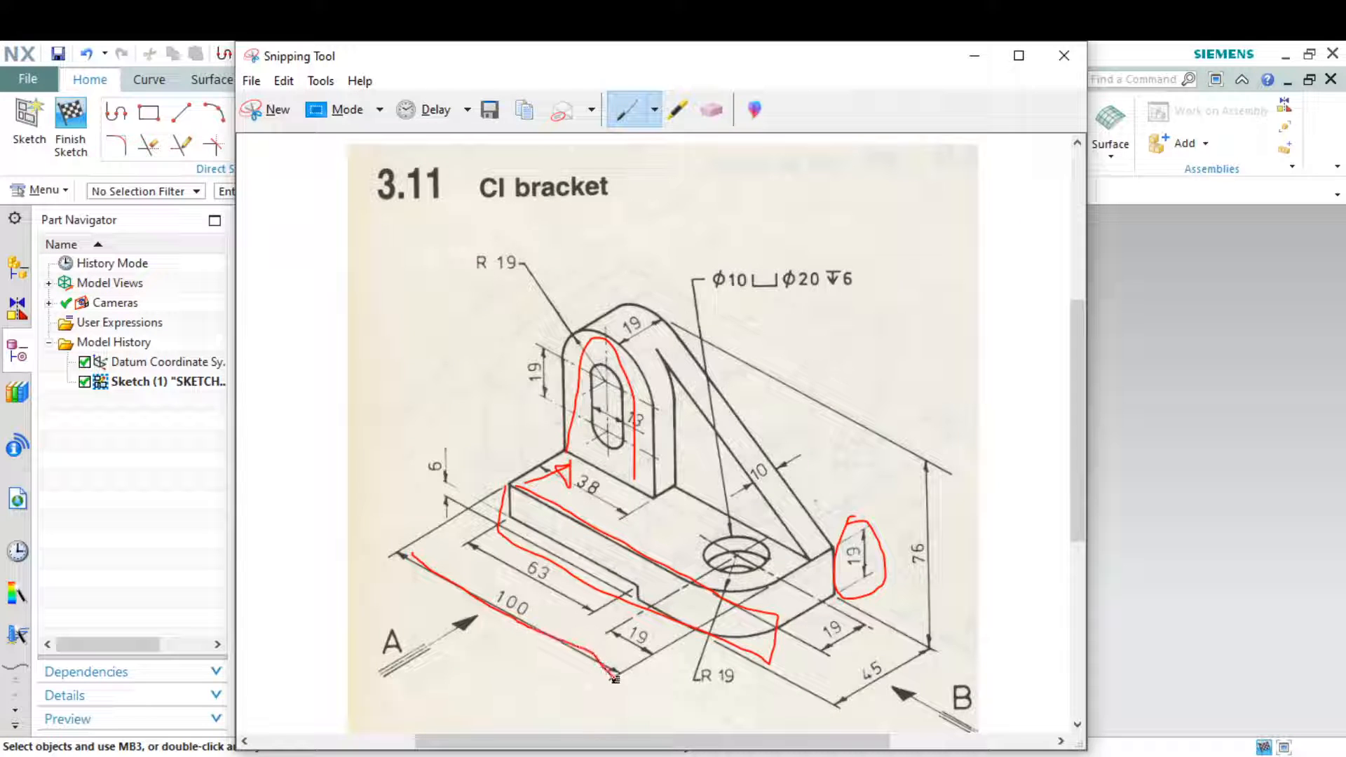
left_click(975, 55)
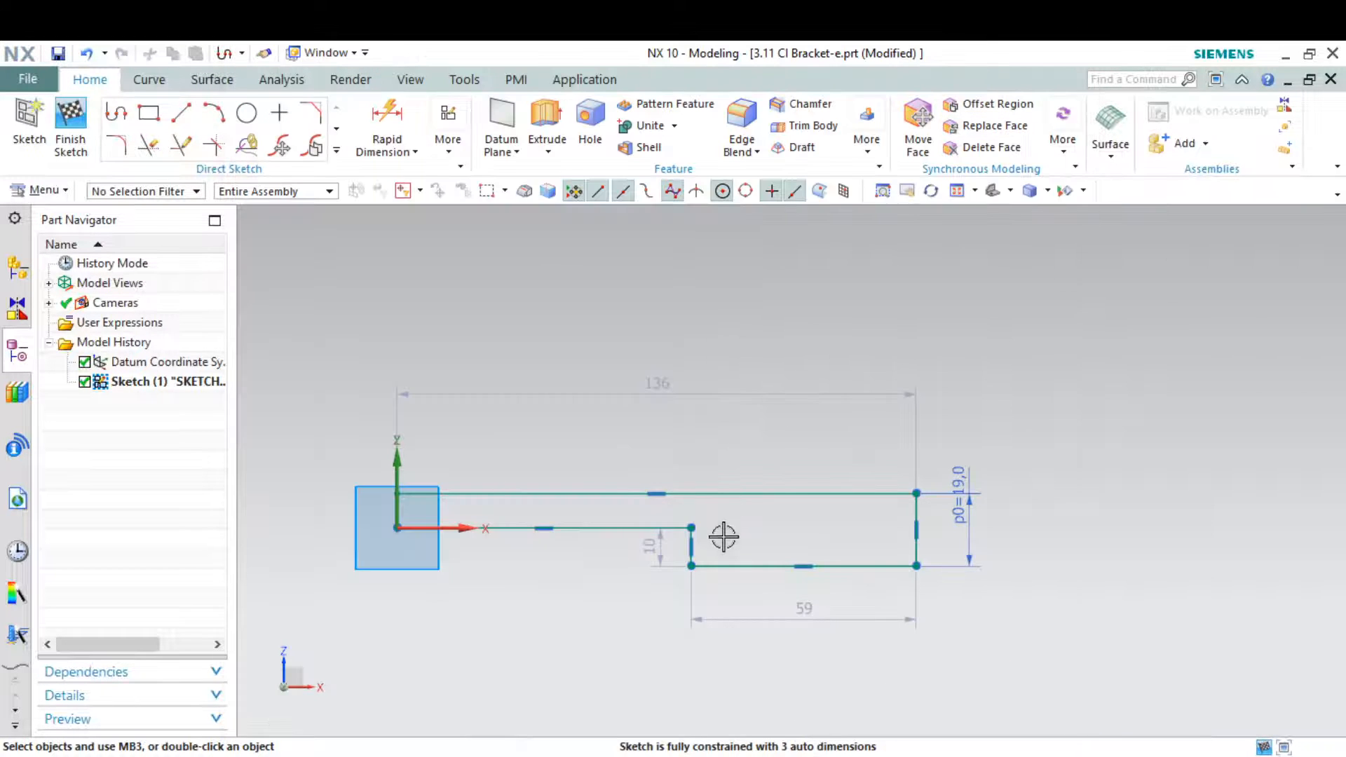
double_click(667, 381)
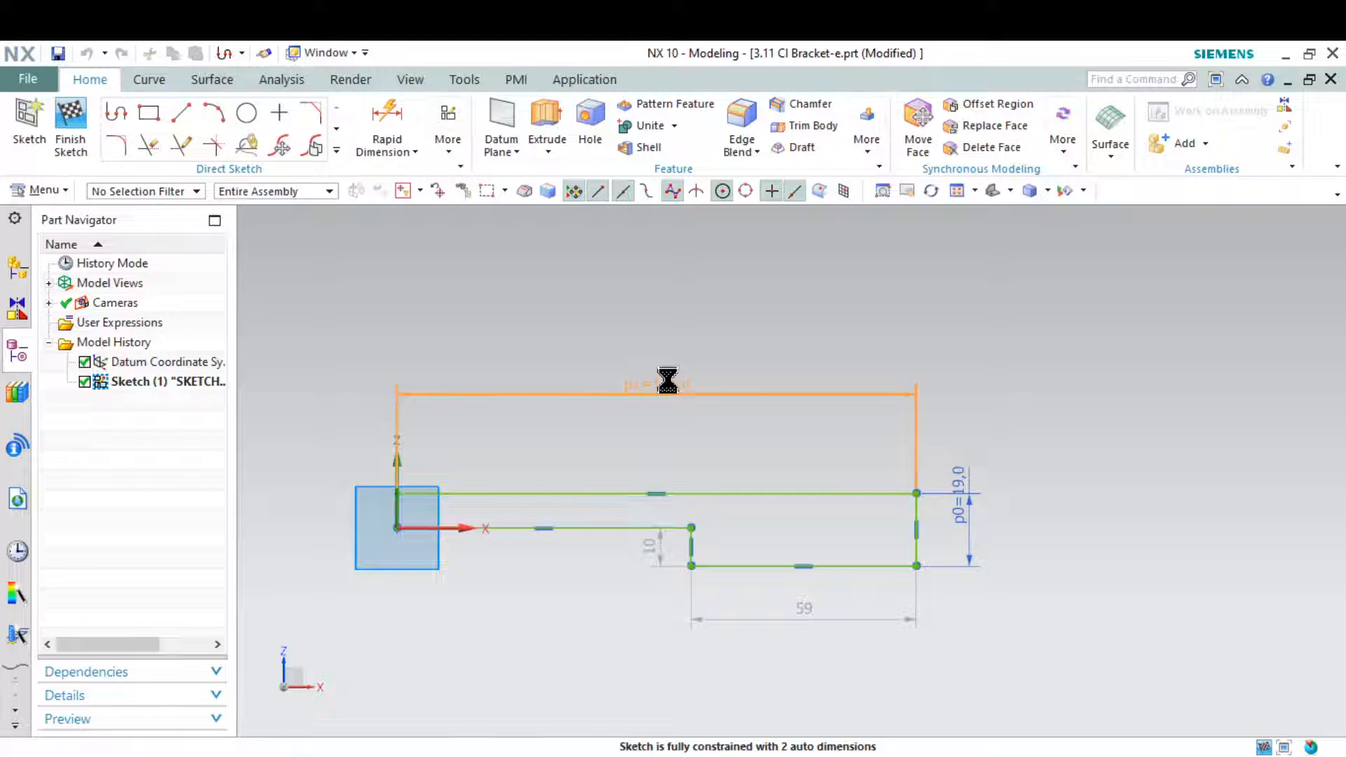
type("100")
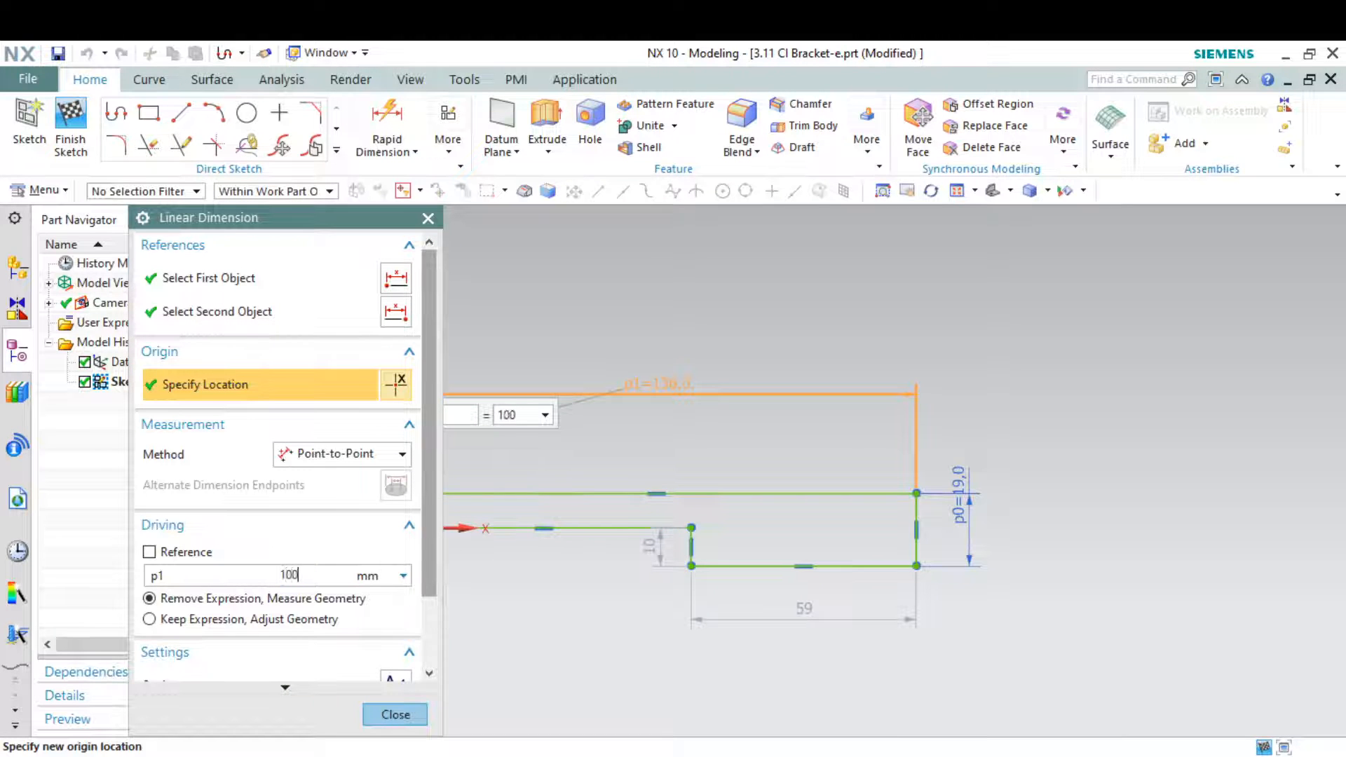
key("Return")
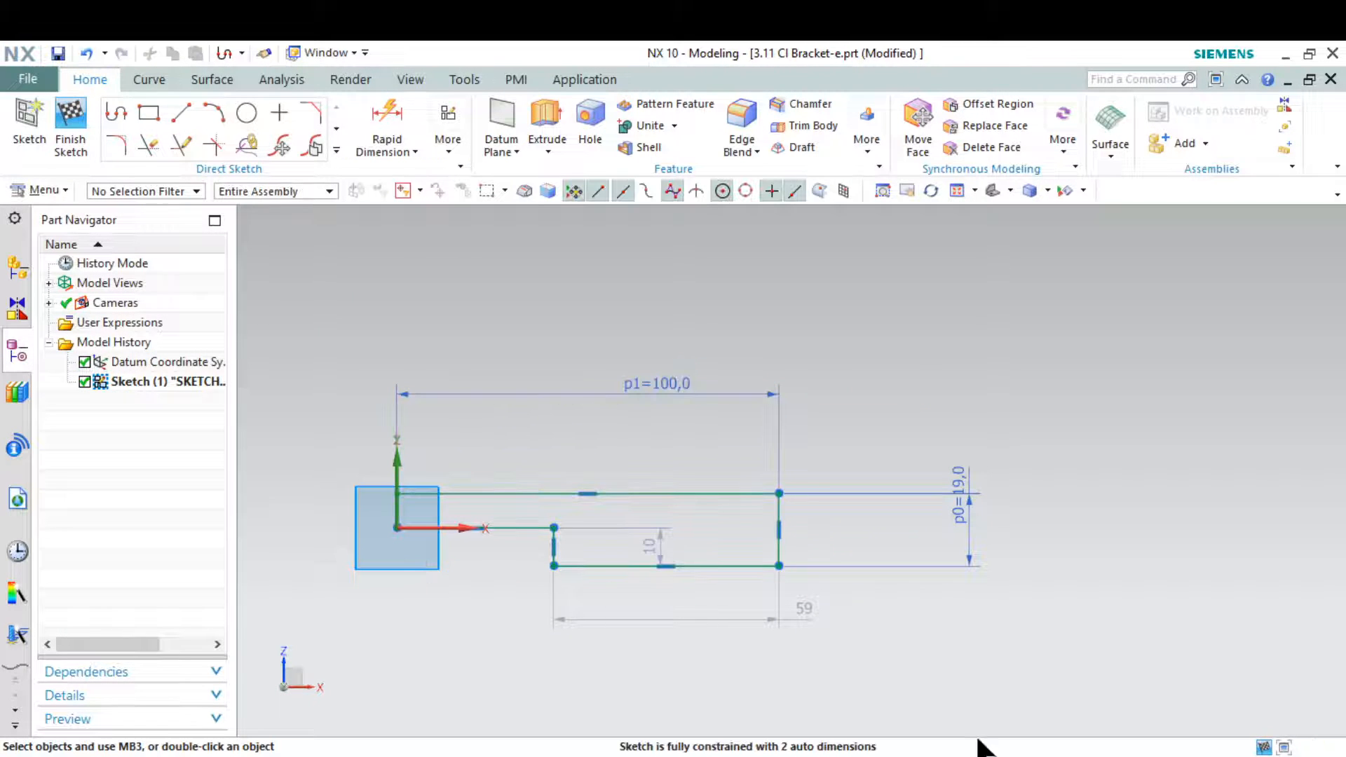
Mark the 63 mm dimension on the drawing snip and set the length of the profile's raised lower edge from the origin to 63 mm
key("alt+Tab")
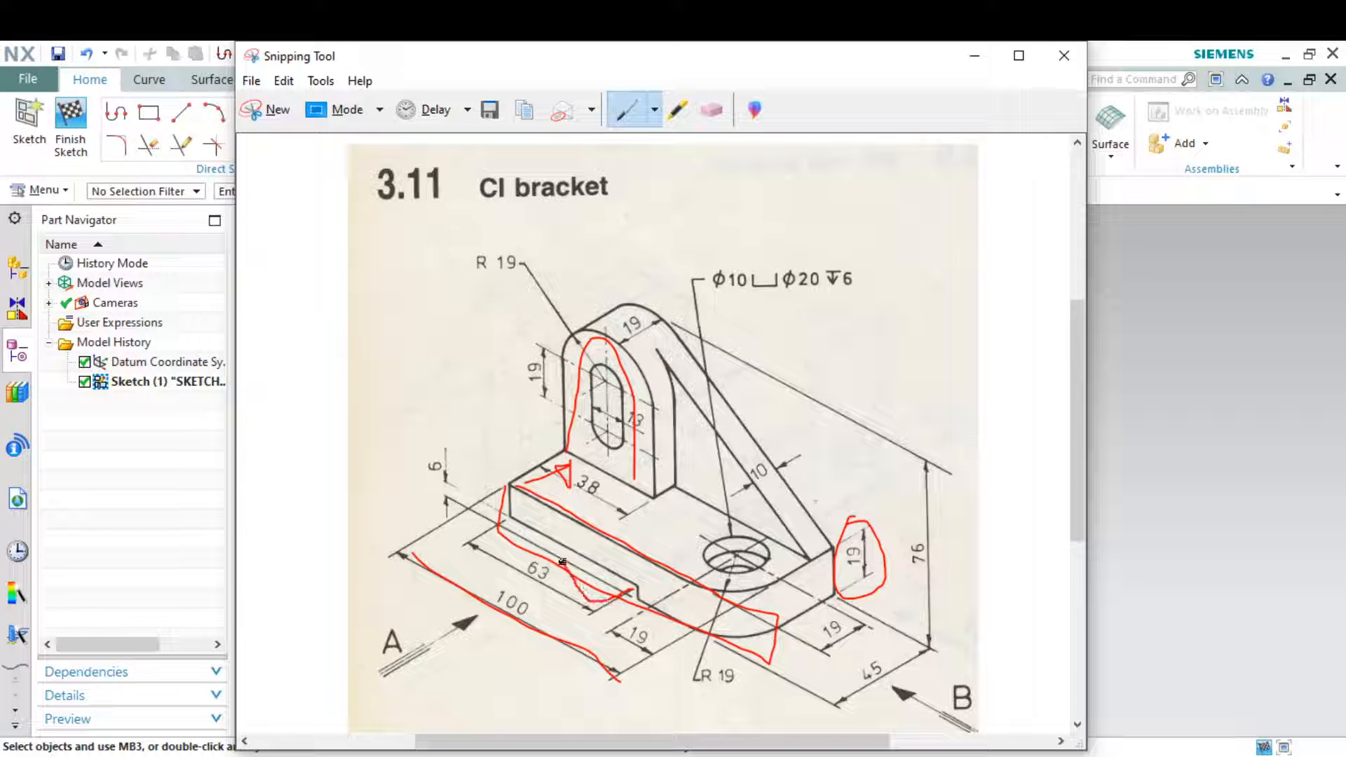
left_click_drag(470, 585, 572, 547)
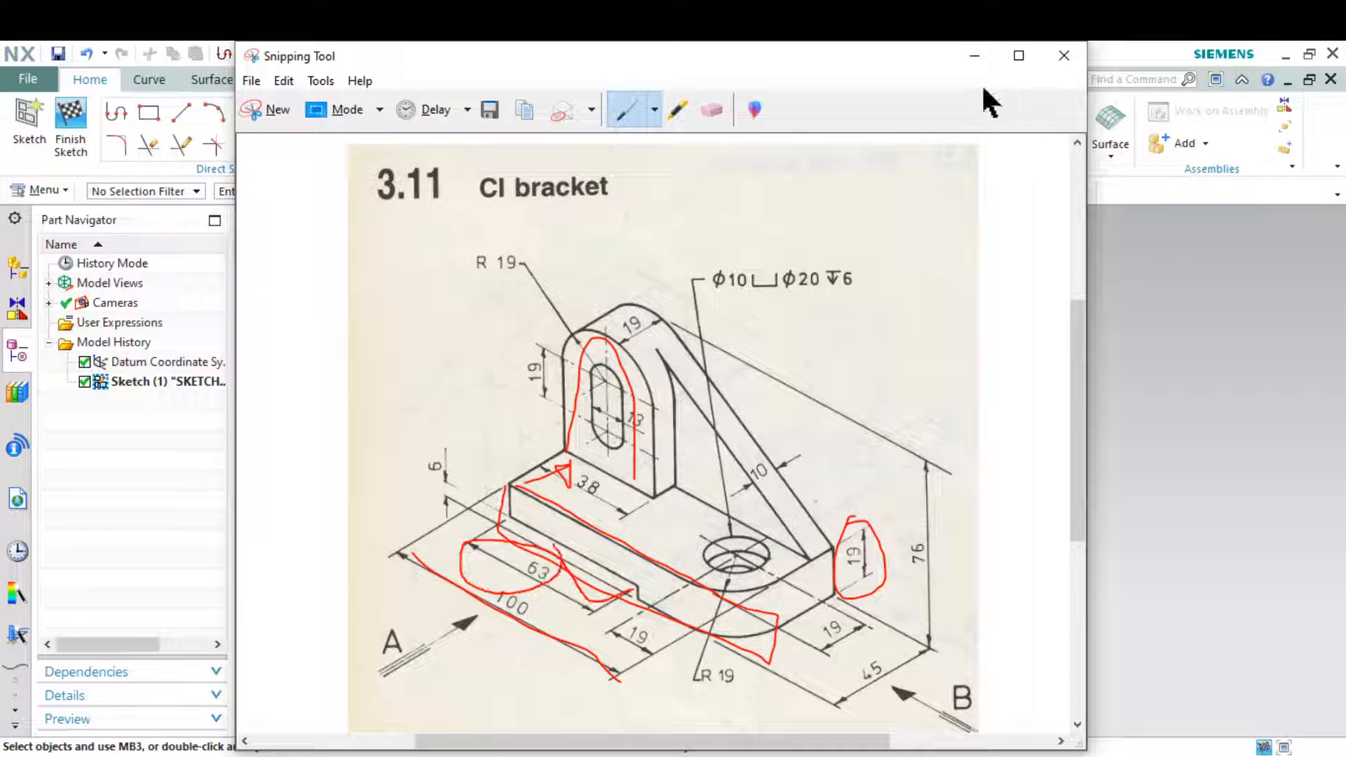
left_click(983, 53)
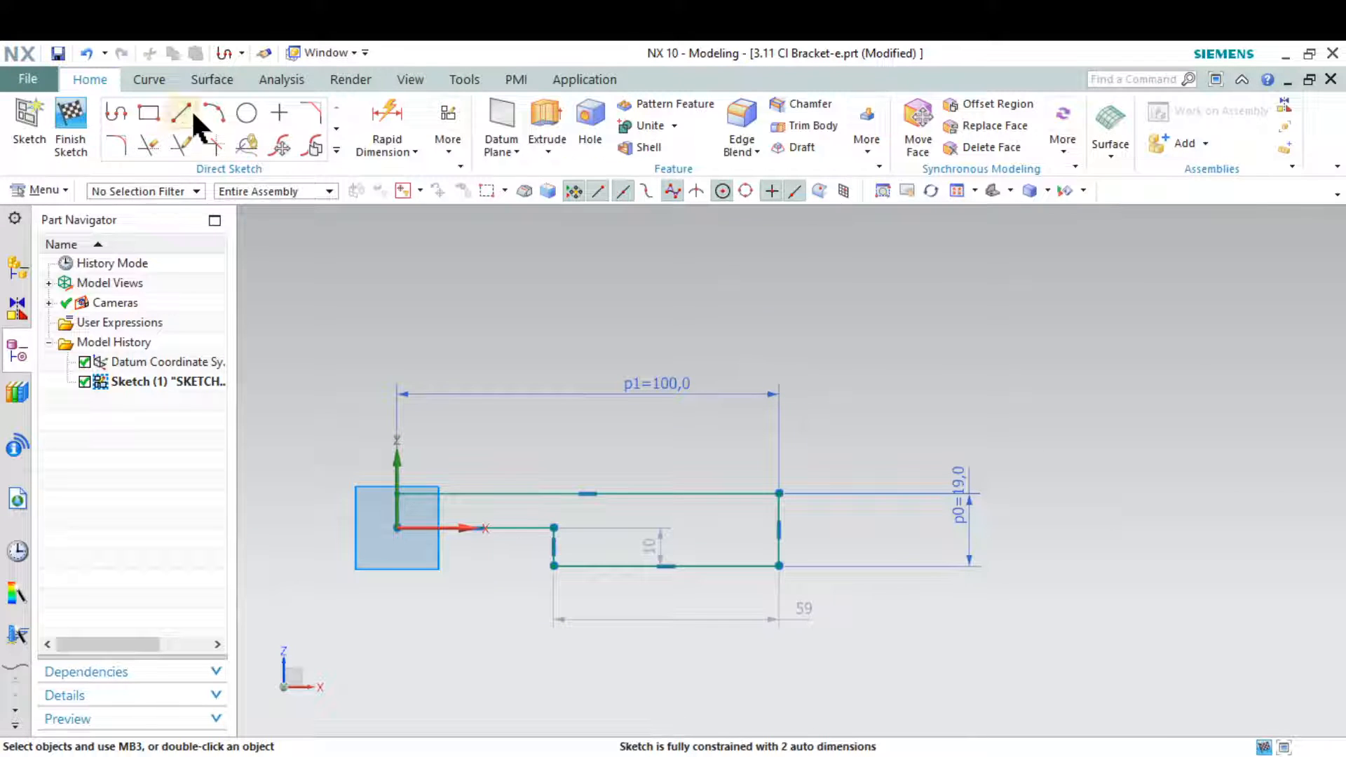
left_click(382, 126)
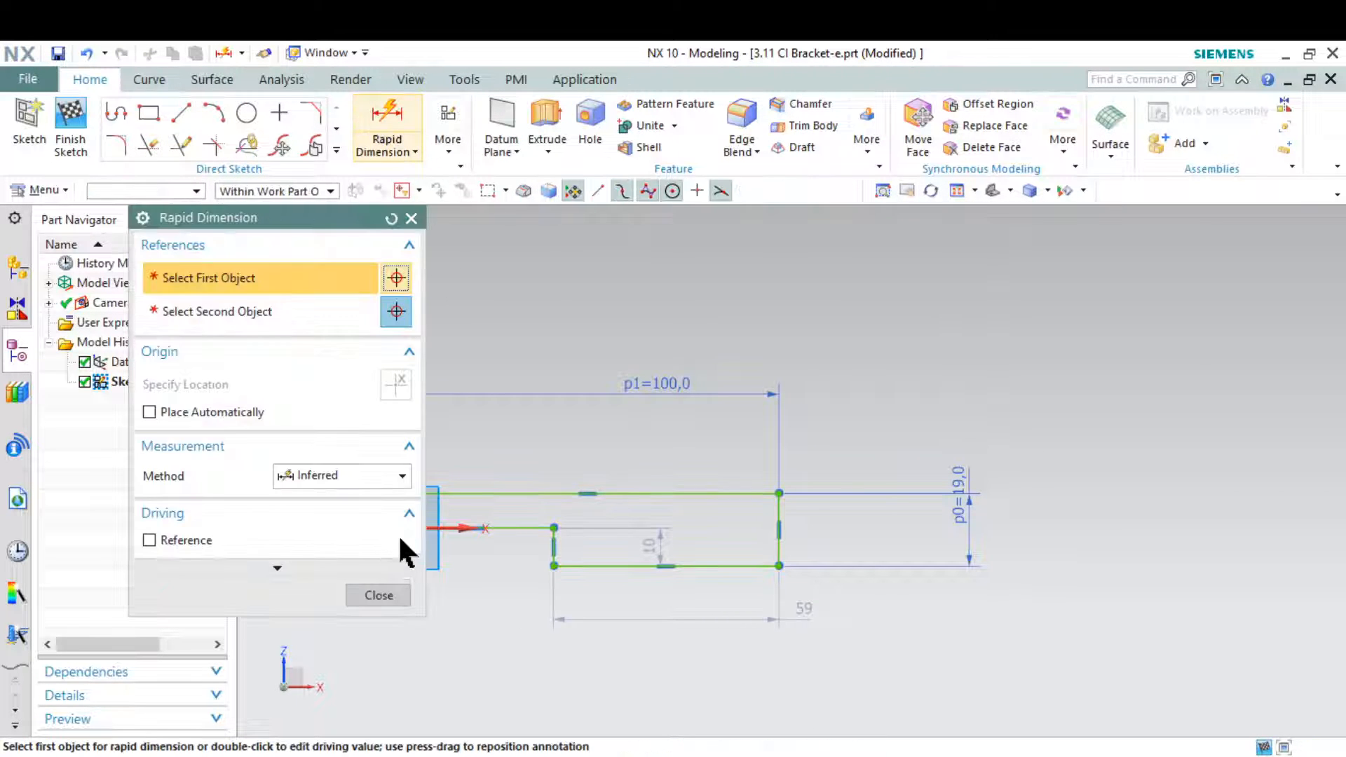
scroll(702, 505, "down", 3)
scroll(545, 522, "up", 4)
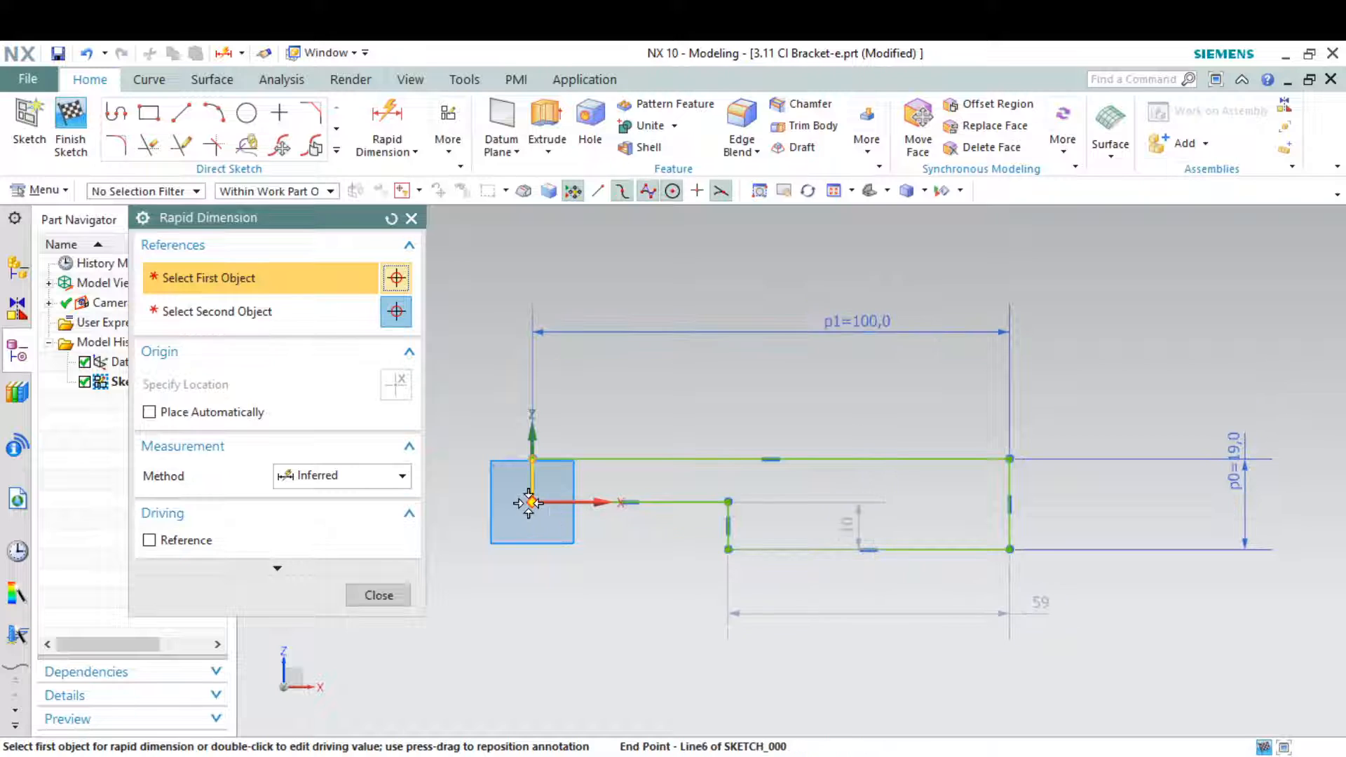
left_click(531, 501)
left_click(728, 538)
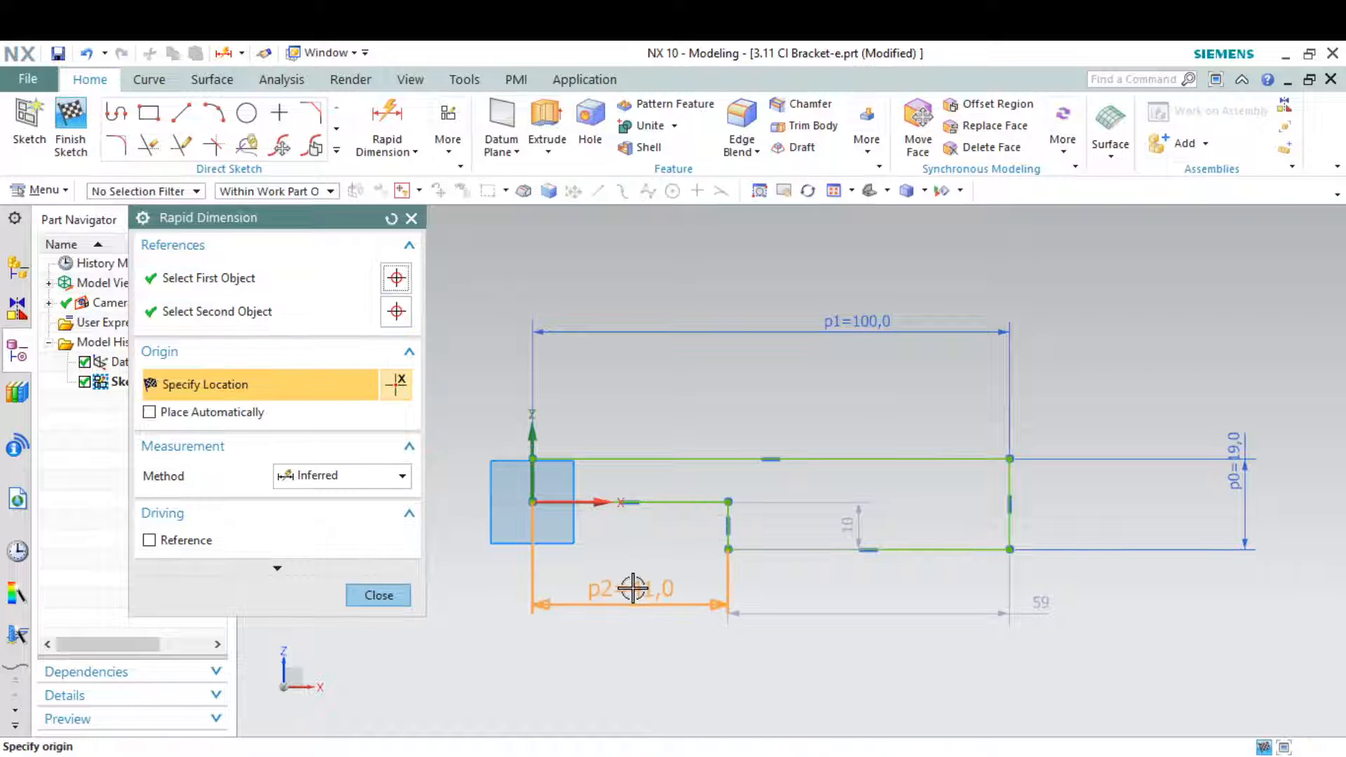
left_click(730, 602)
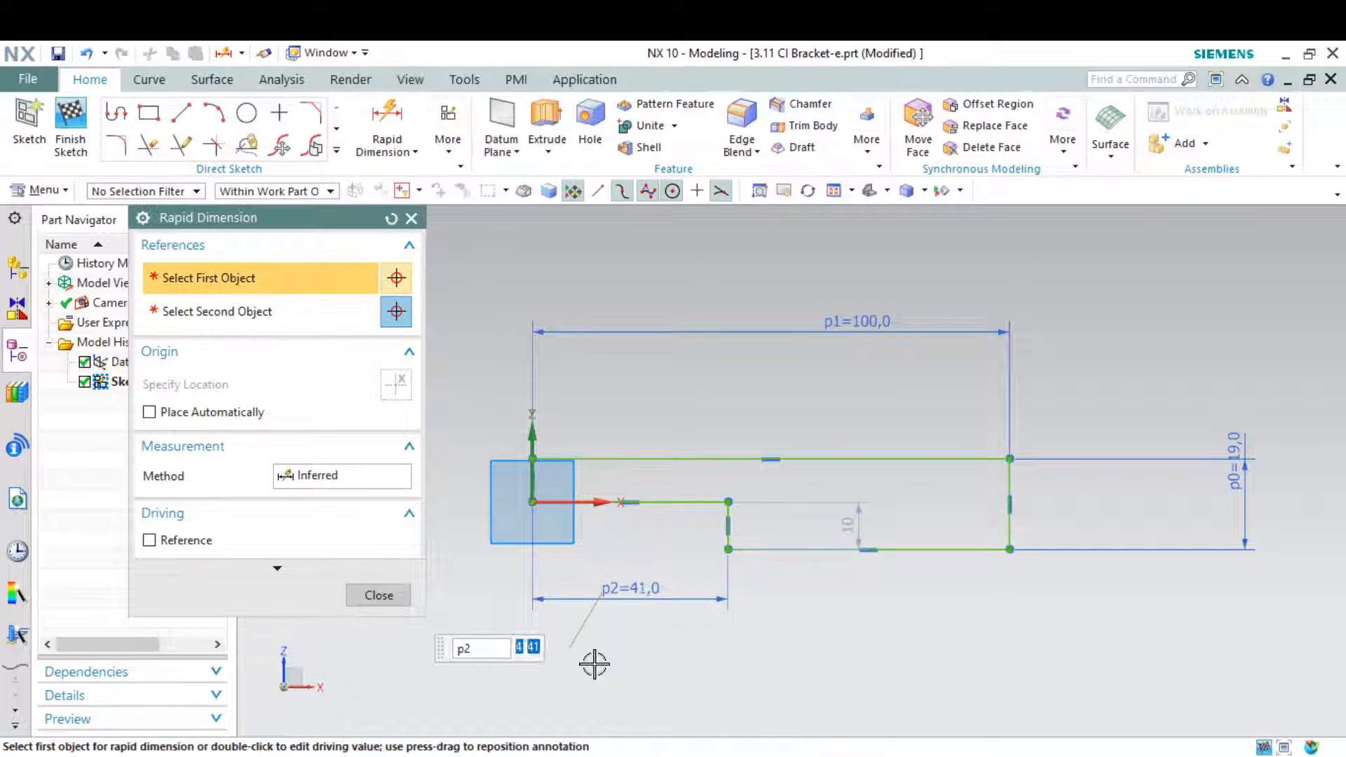
type("63")
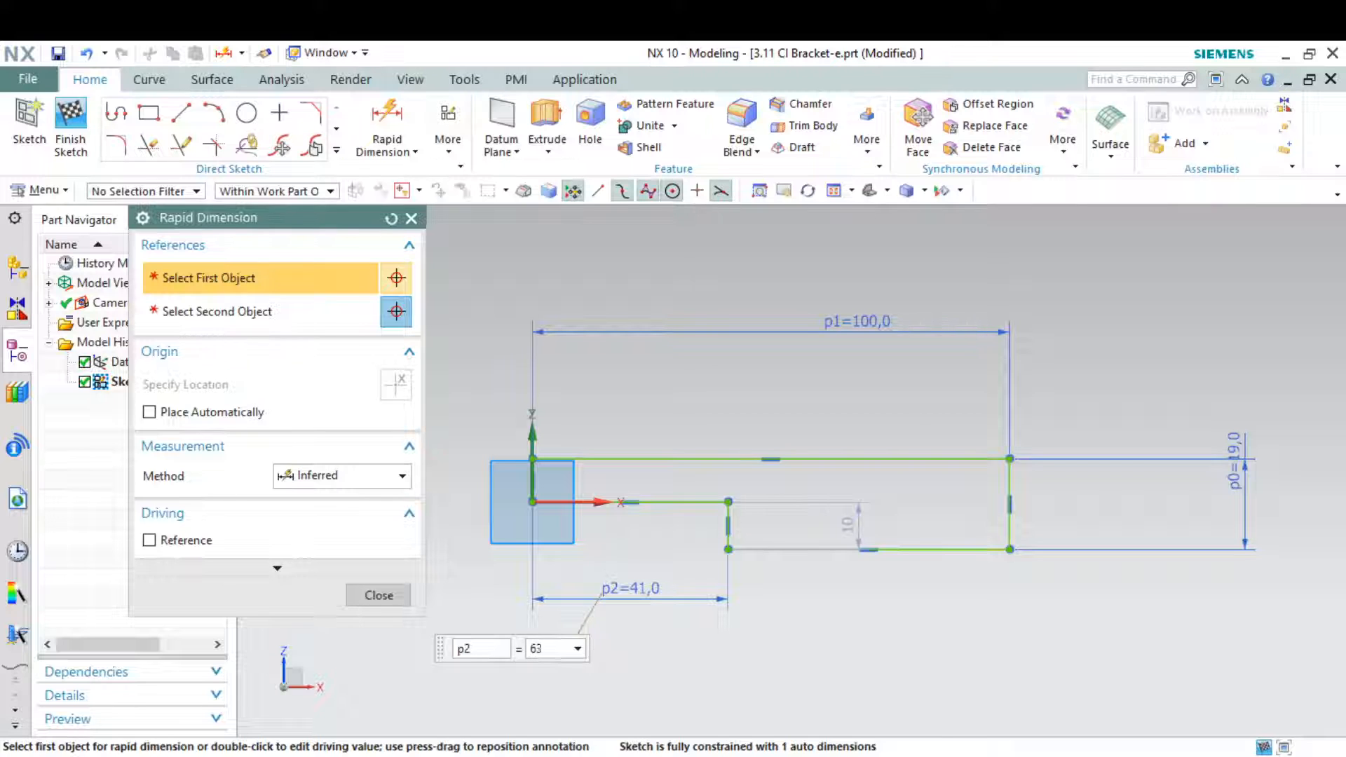
key("Return")
key("Escape")
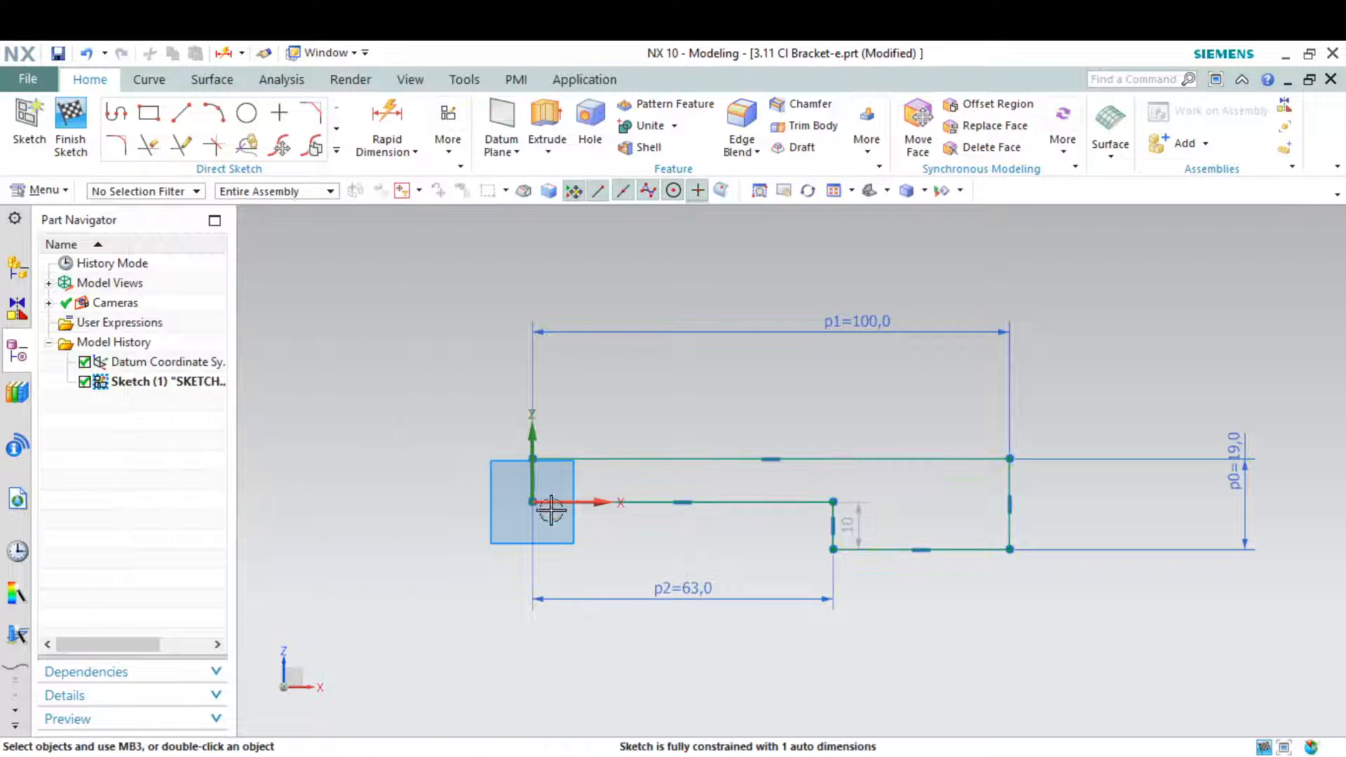
Mark the 6 mm dimension on the drawing snip and set the depth of the profile's lower step to 6 mm
scroll(537, 494, "down", 2)
key("alt+Tab")
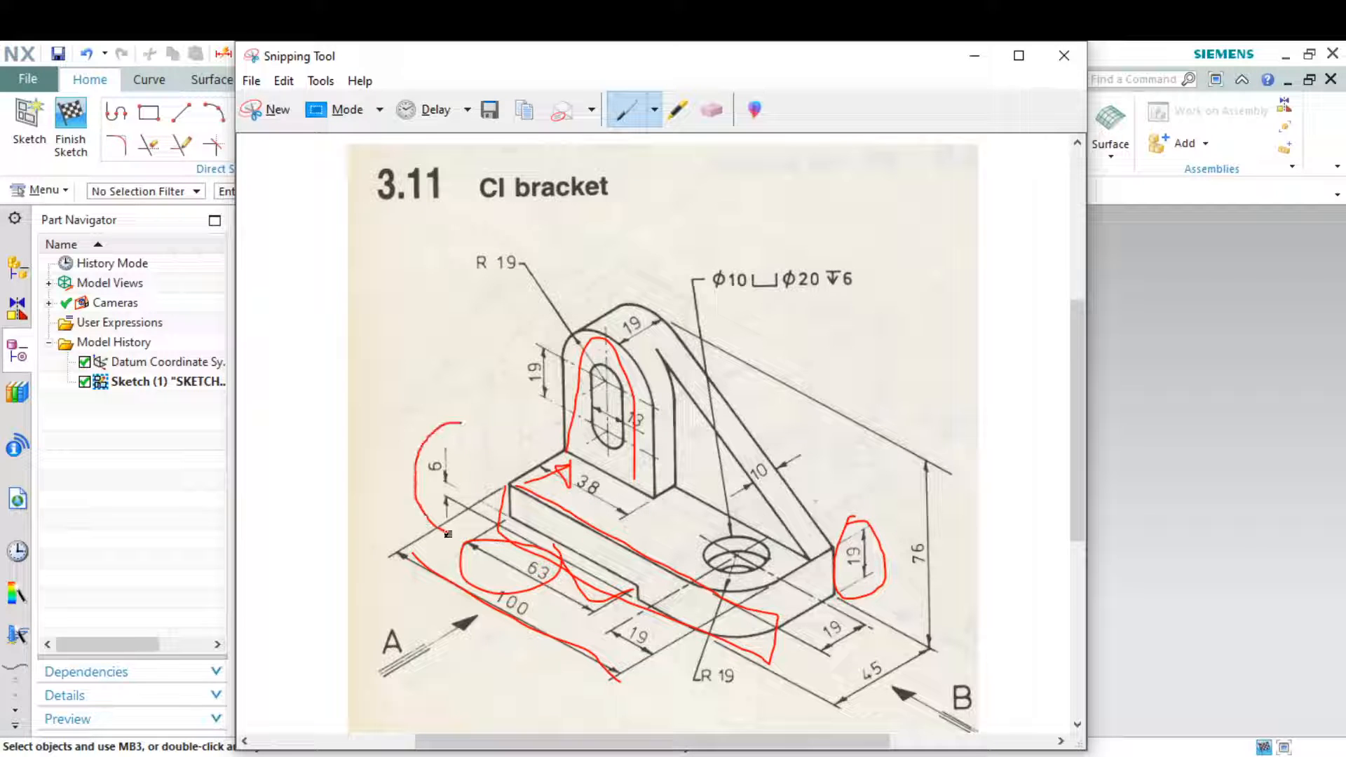
left_click_drag(448, 535, 450, 400)
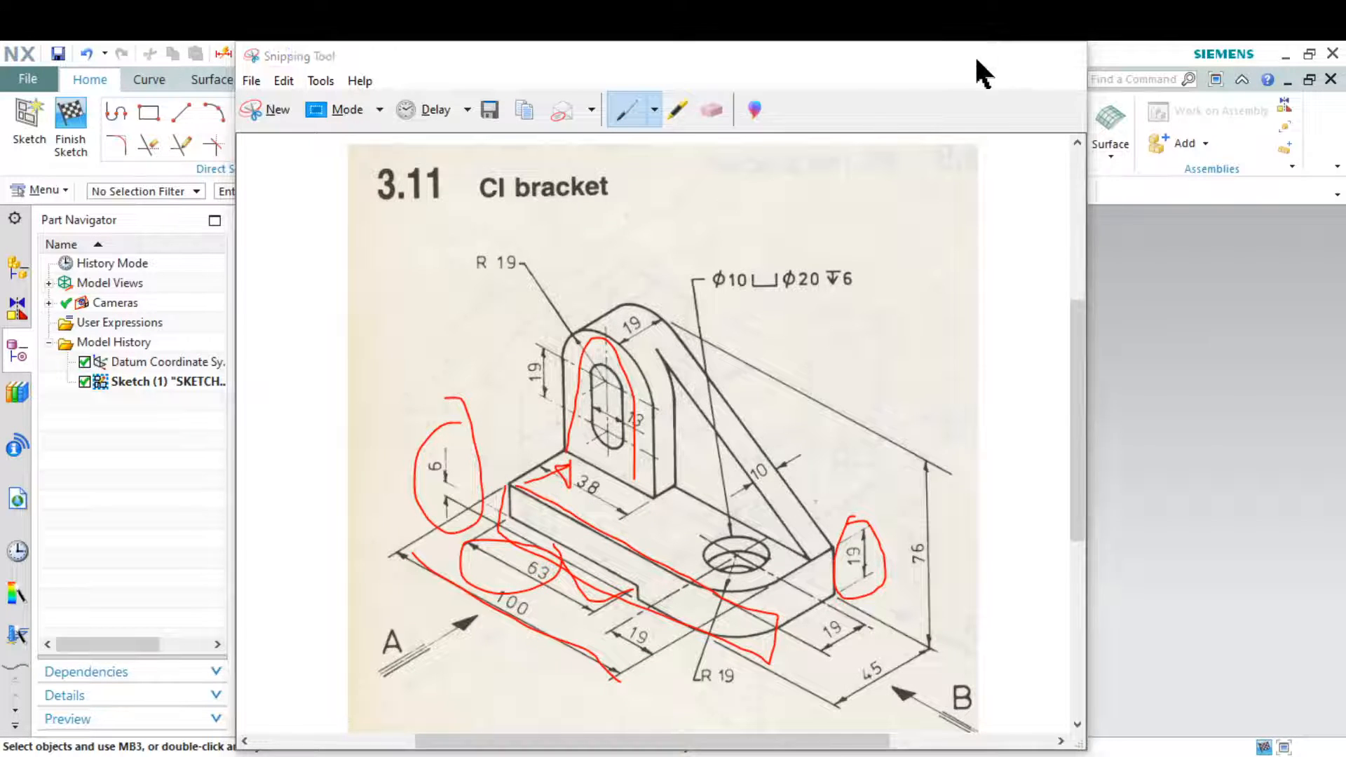
left_click(975, 55)
left_click(372, 123)
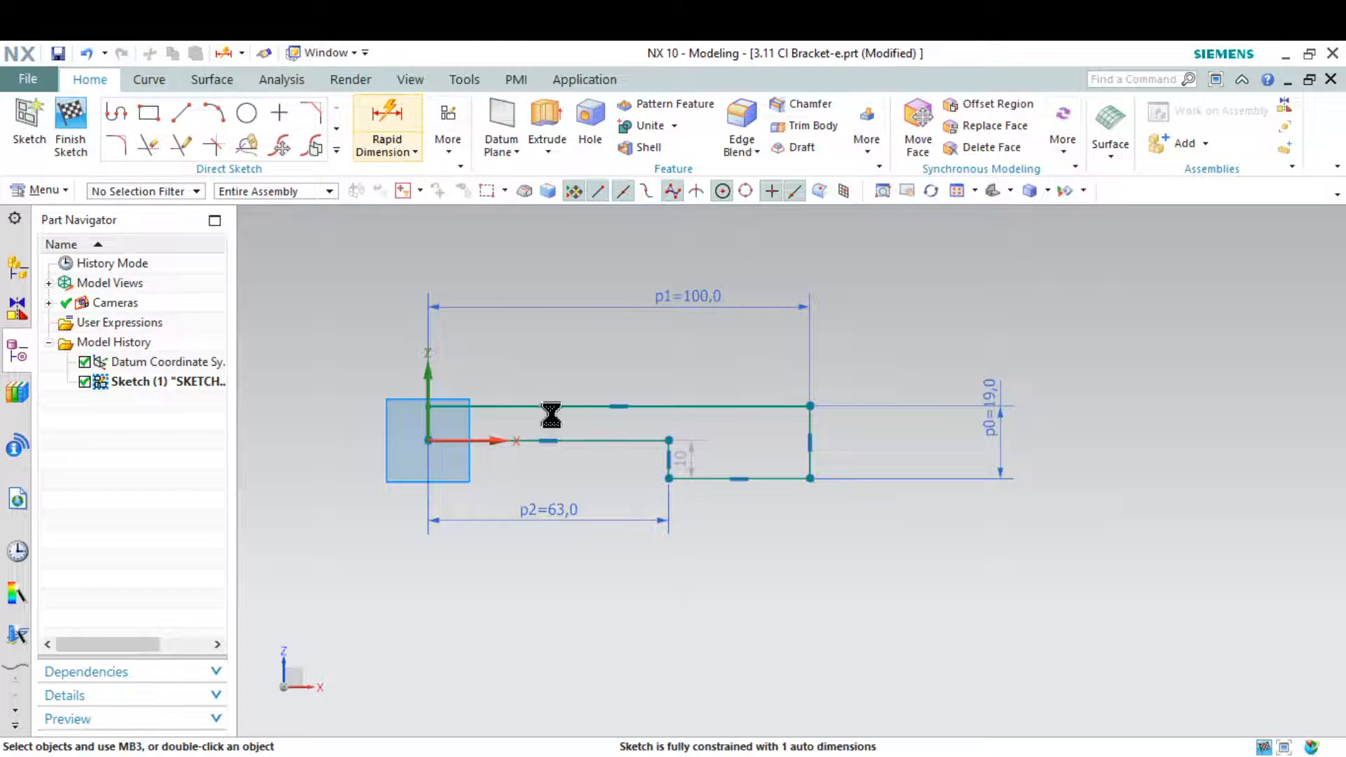
scroll(641, 481, "up", 5)
left_click(659, 367)
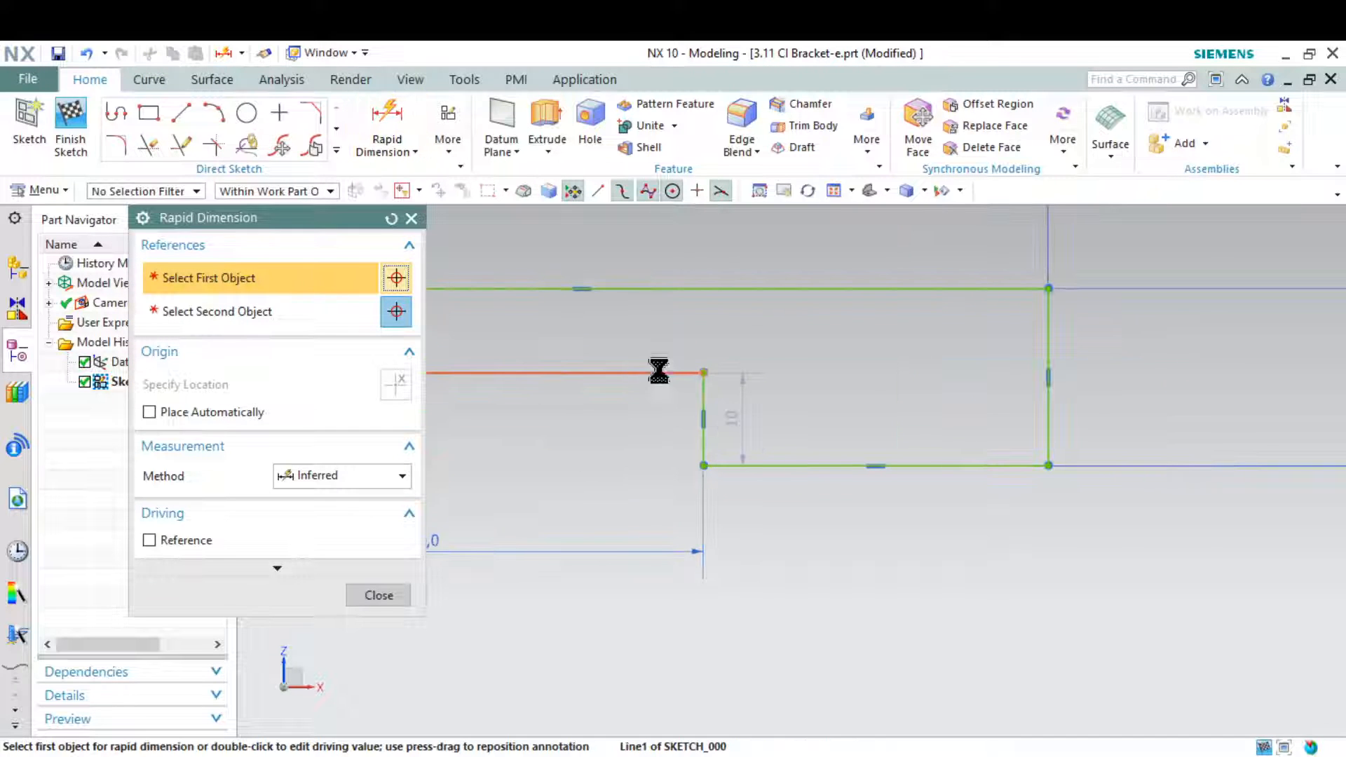
left_click(1049, 479)
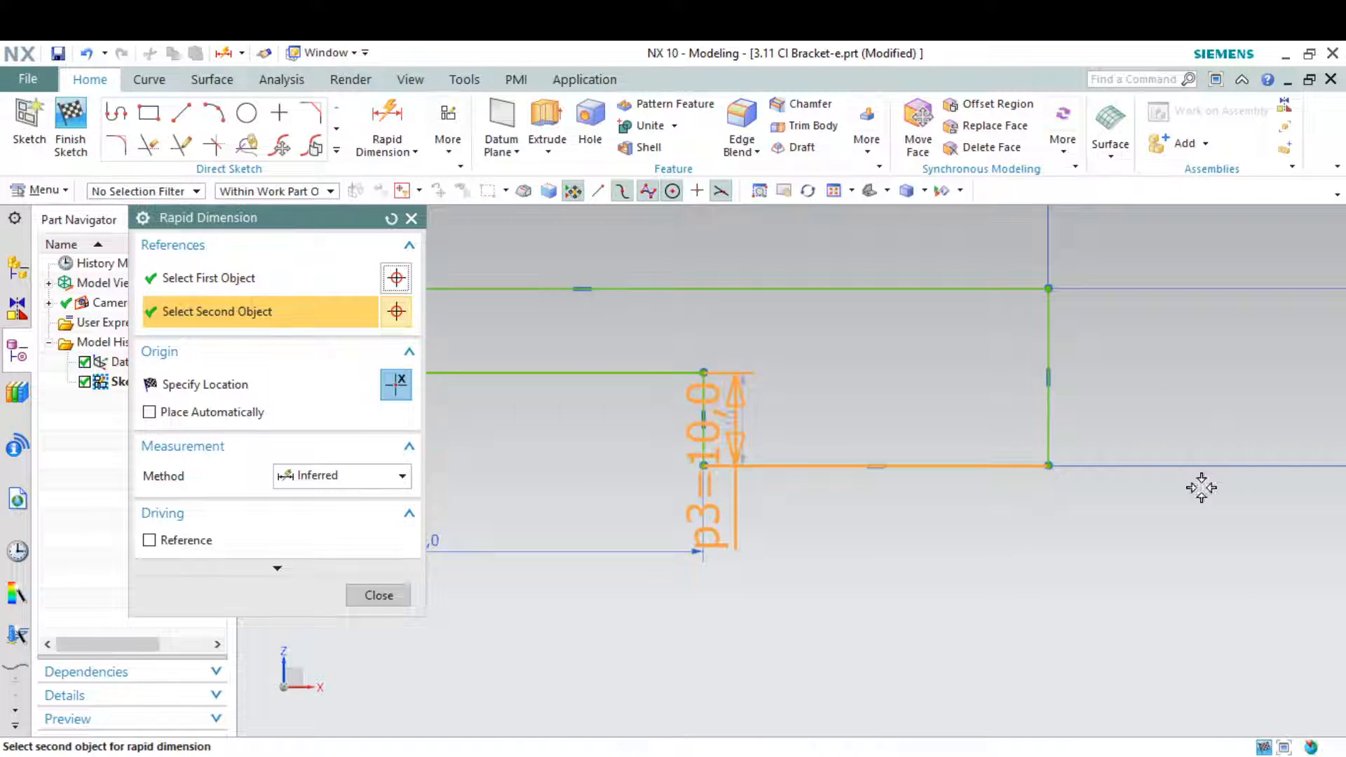
scroll(1199, 484, "down", 5)
left_click(811, 502)
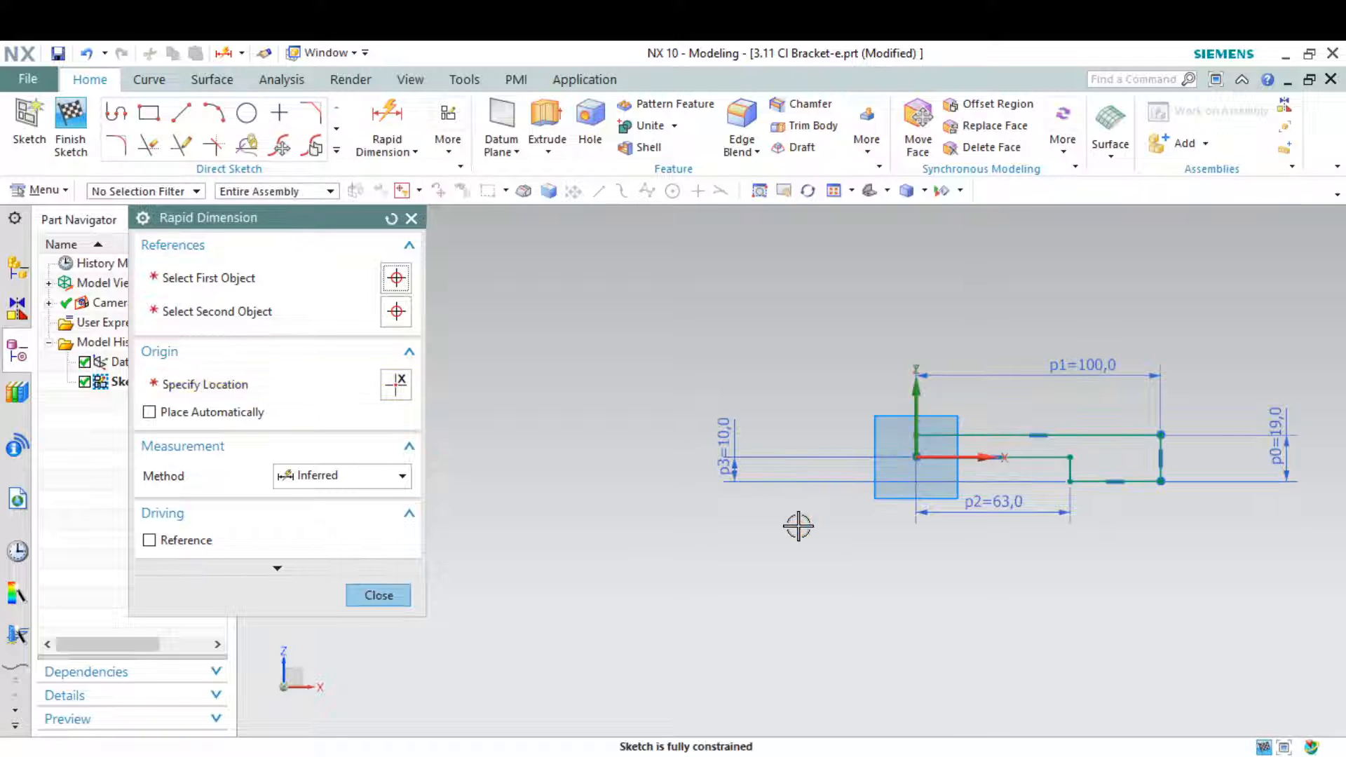
type("6")
key("Return")
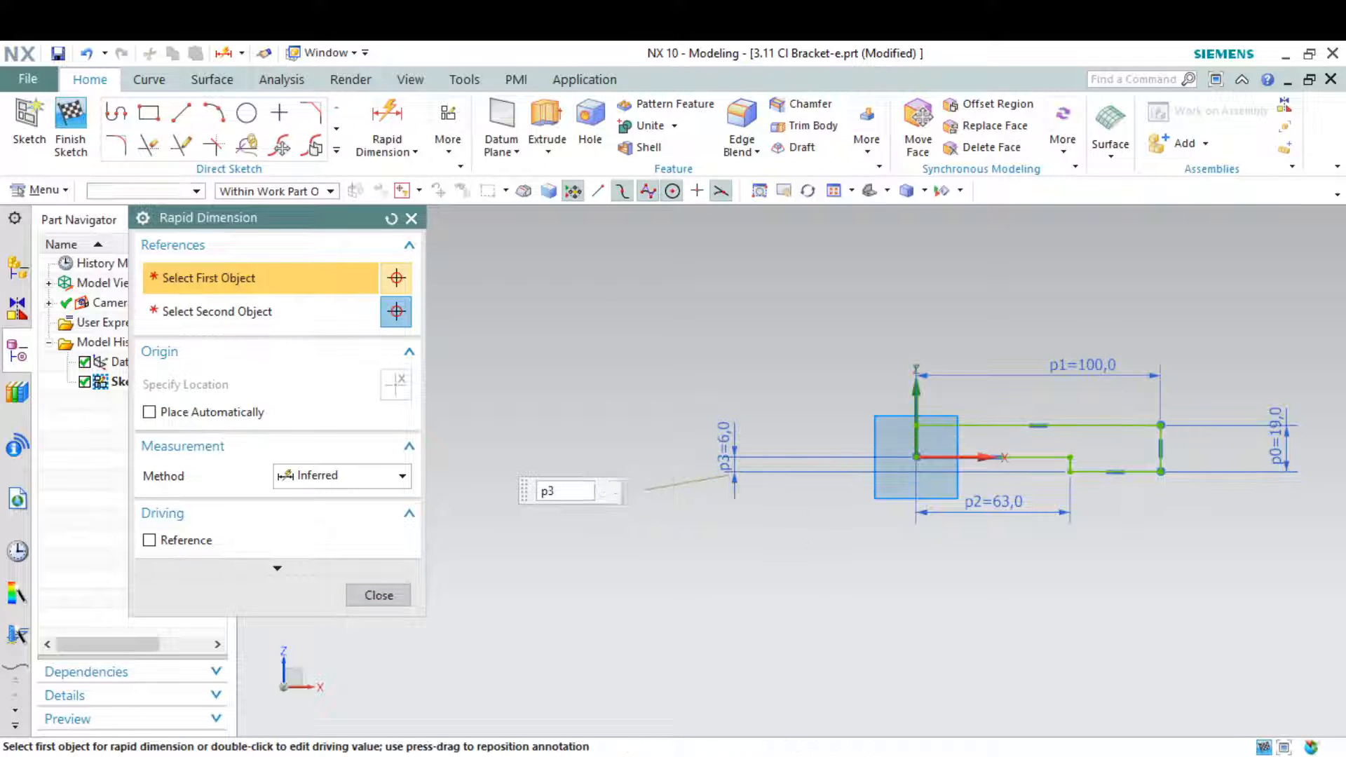
key("Escape")
scroll(710, 533, "down", 2)
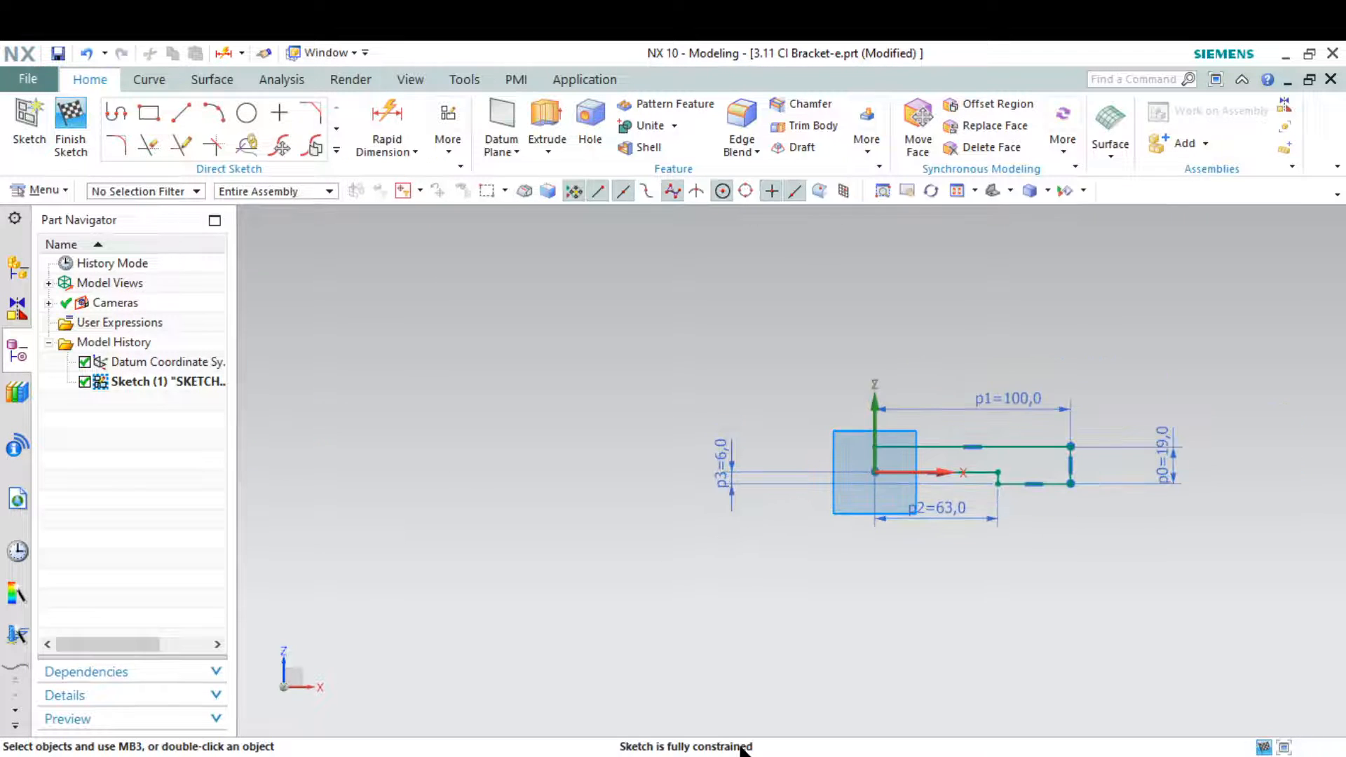
scroll(1017, 599, "up", 1)
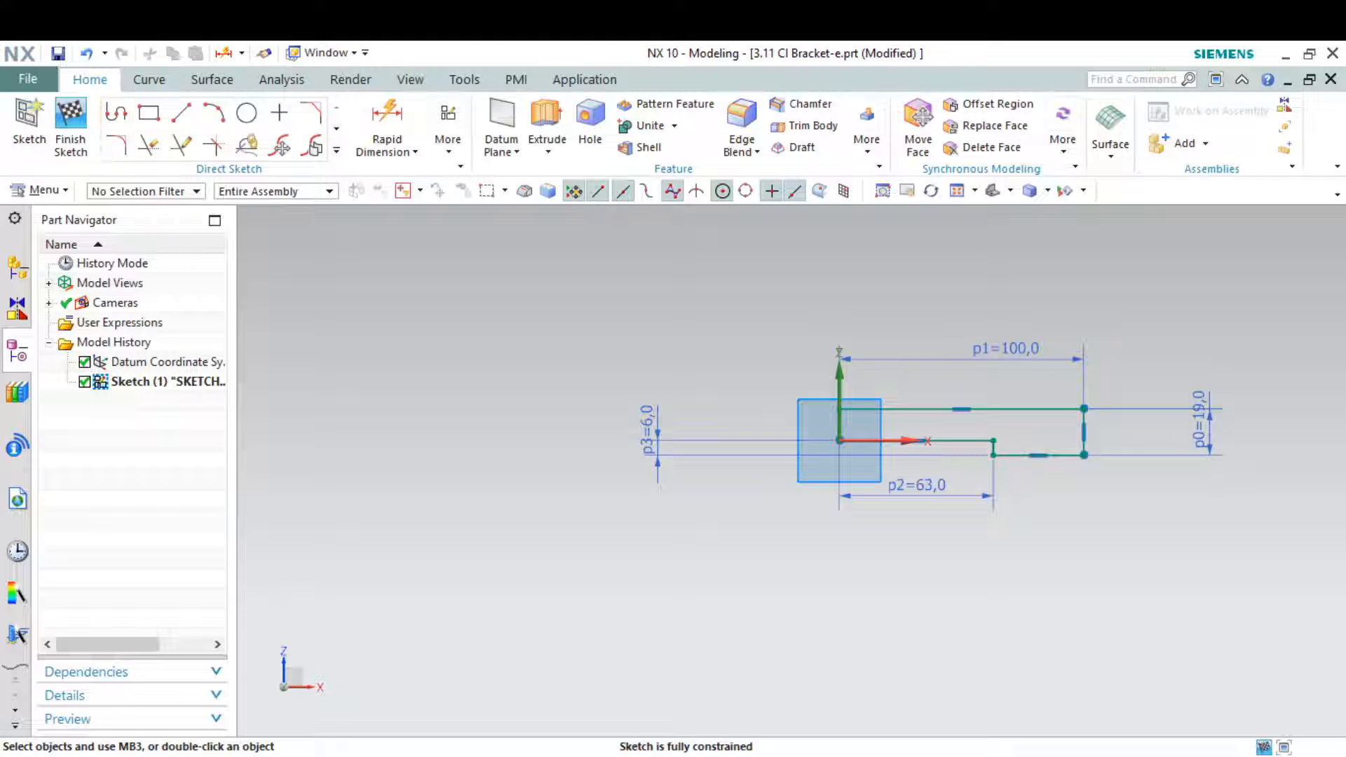
Sketch a closed four-line upright profile on the base's upper edge, flush with the origin end, about 23 mm wide and 32 mm high
key("alt+Tab")
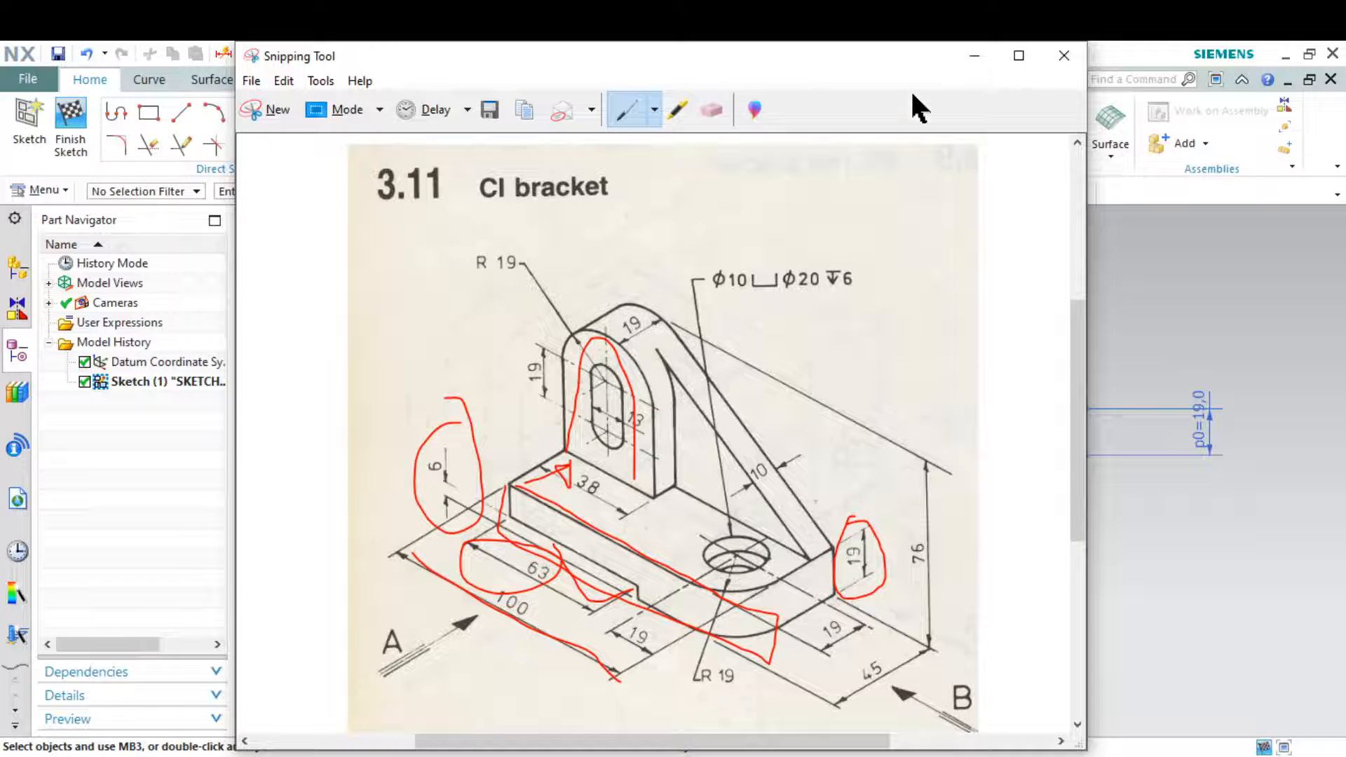
left_click(970, 56)
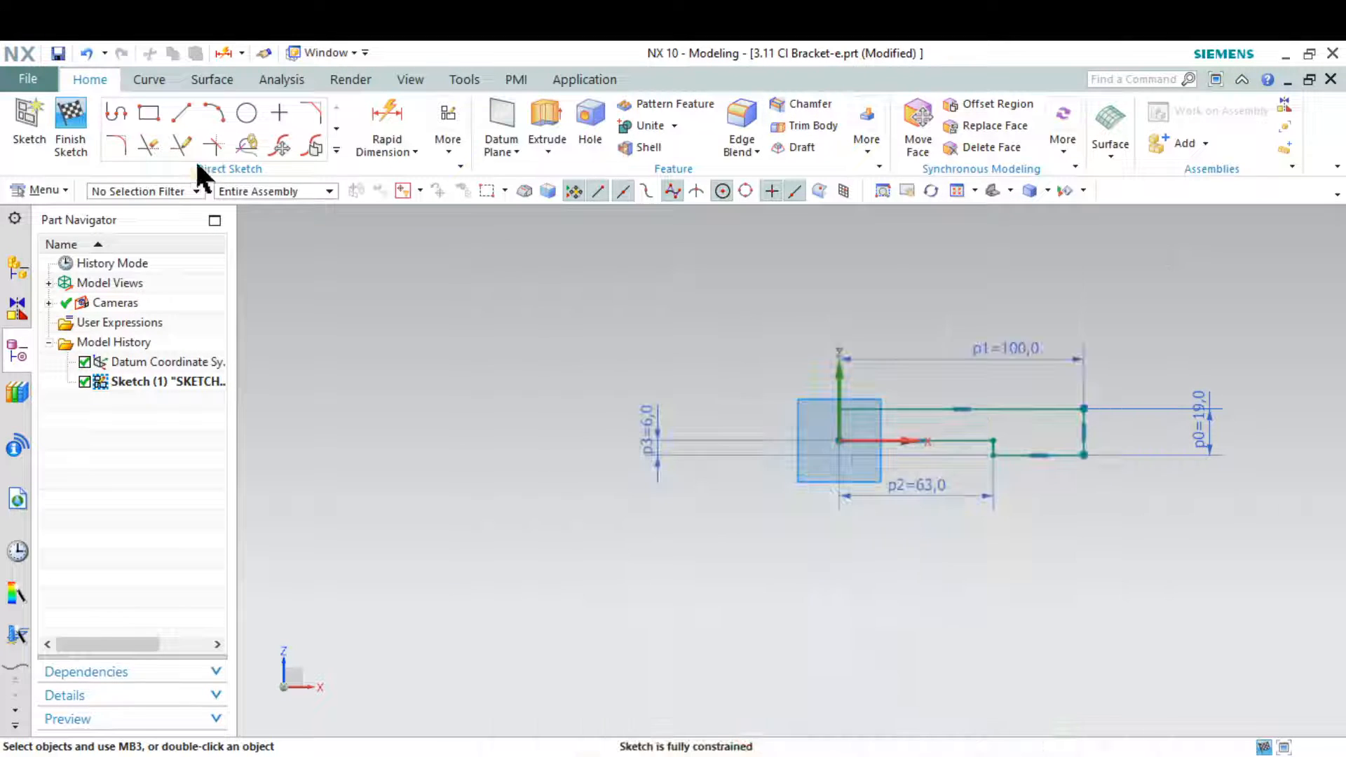
left_click(119, 109)
scroll(842, 351, "up", 5)
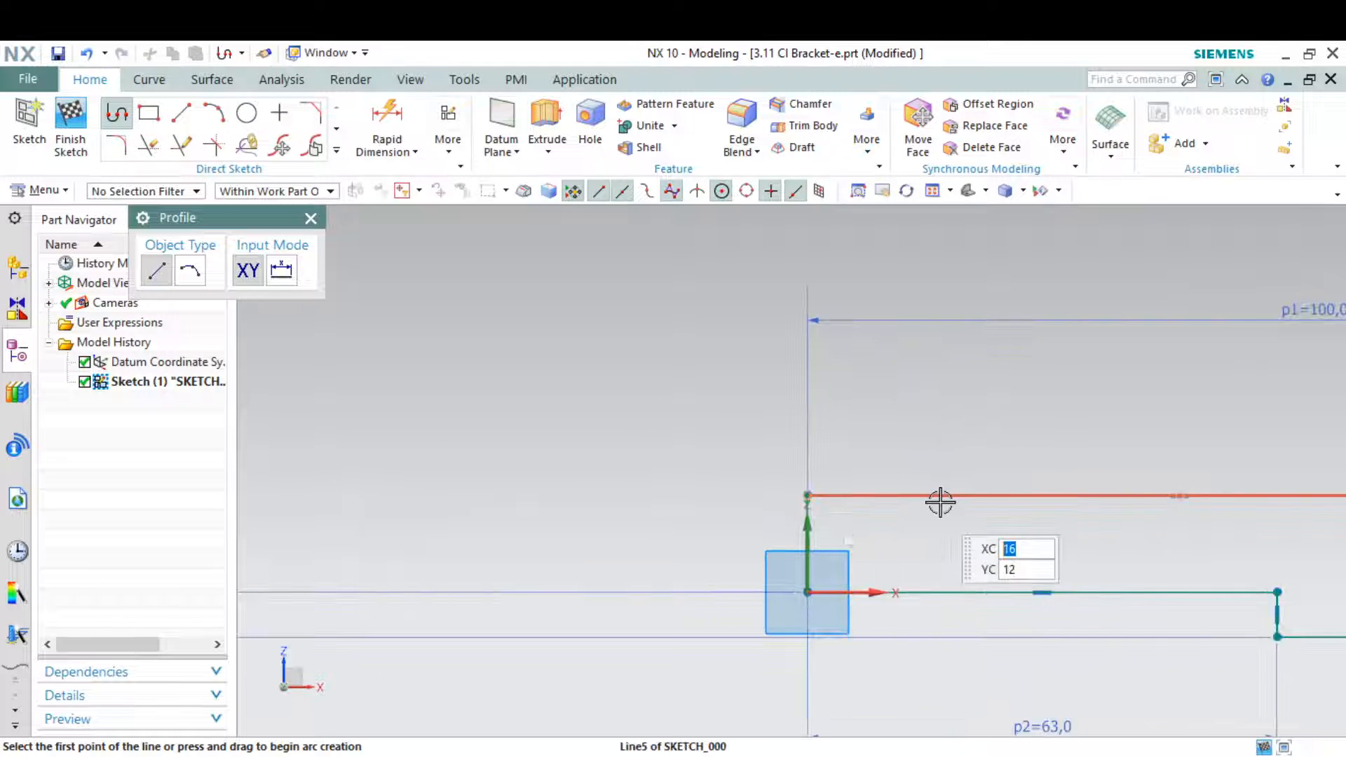
left_click(963, 496)
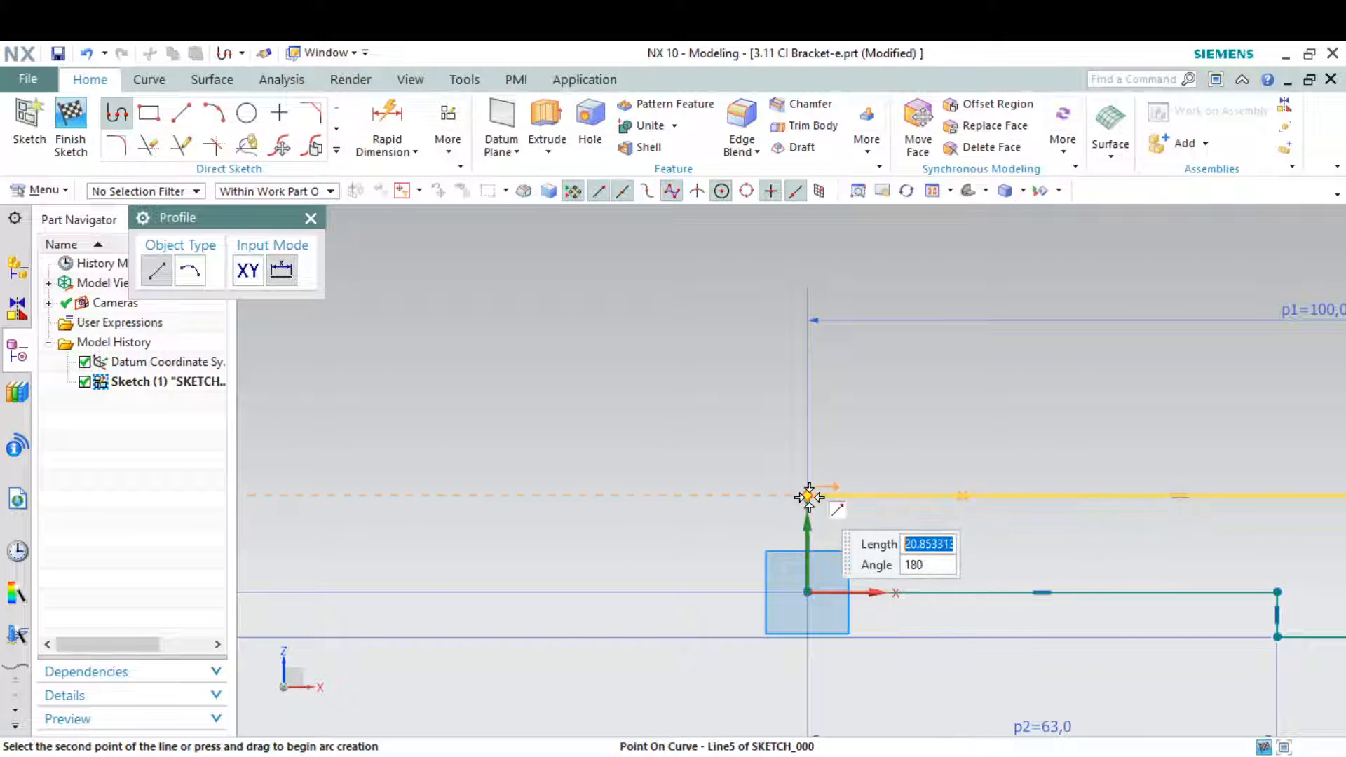
left_click(817, 425)
left_click(831, 258)
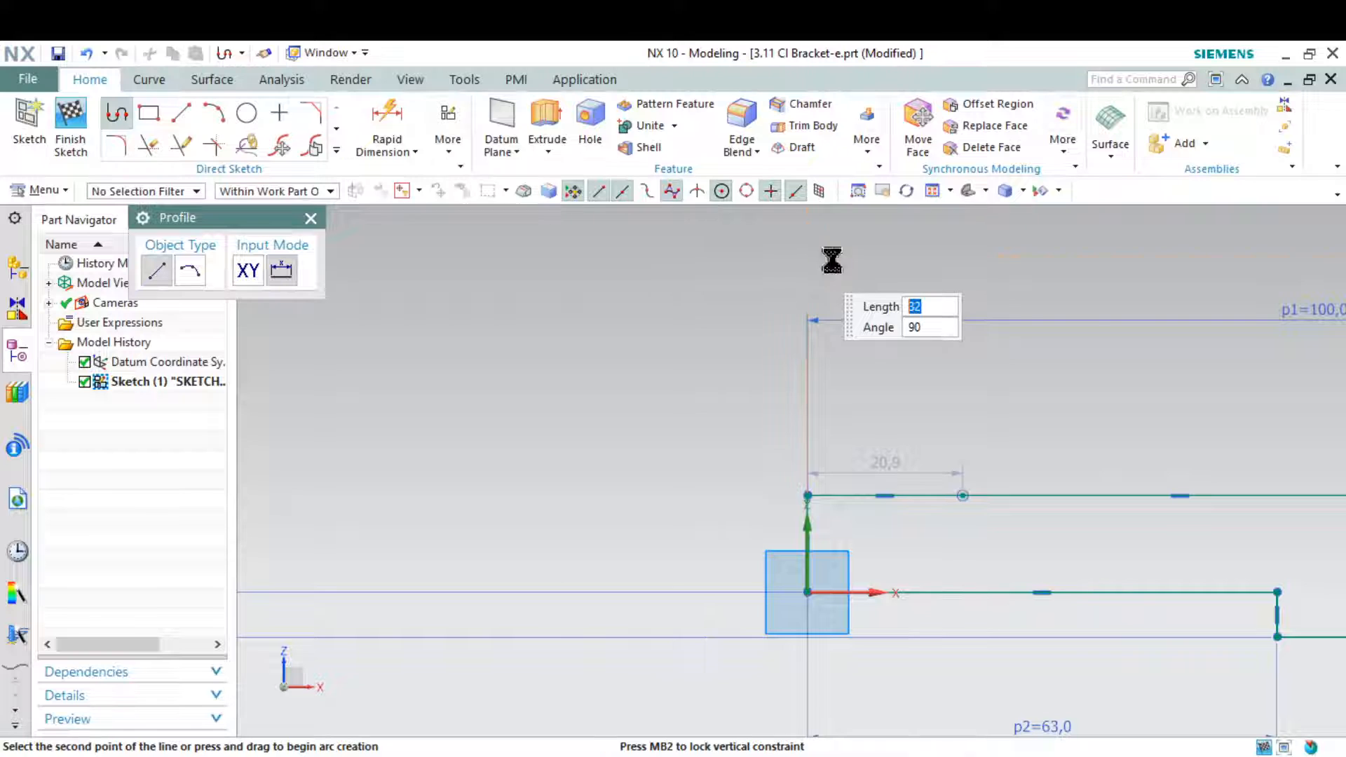
left_click(980, 258)
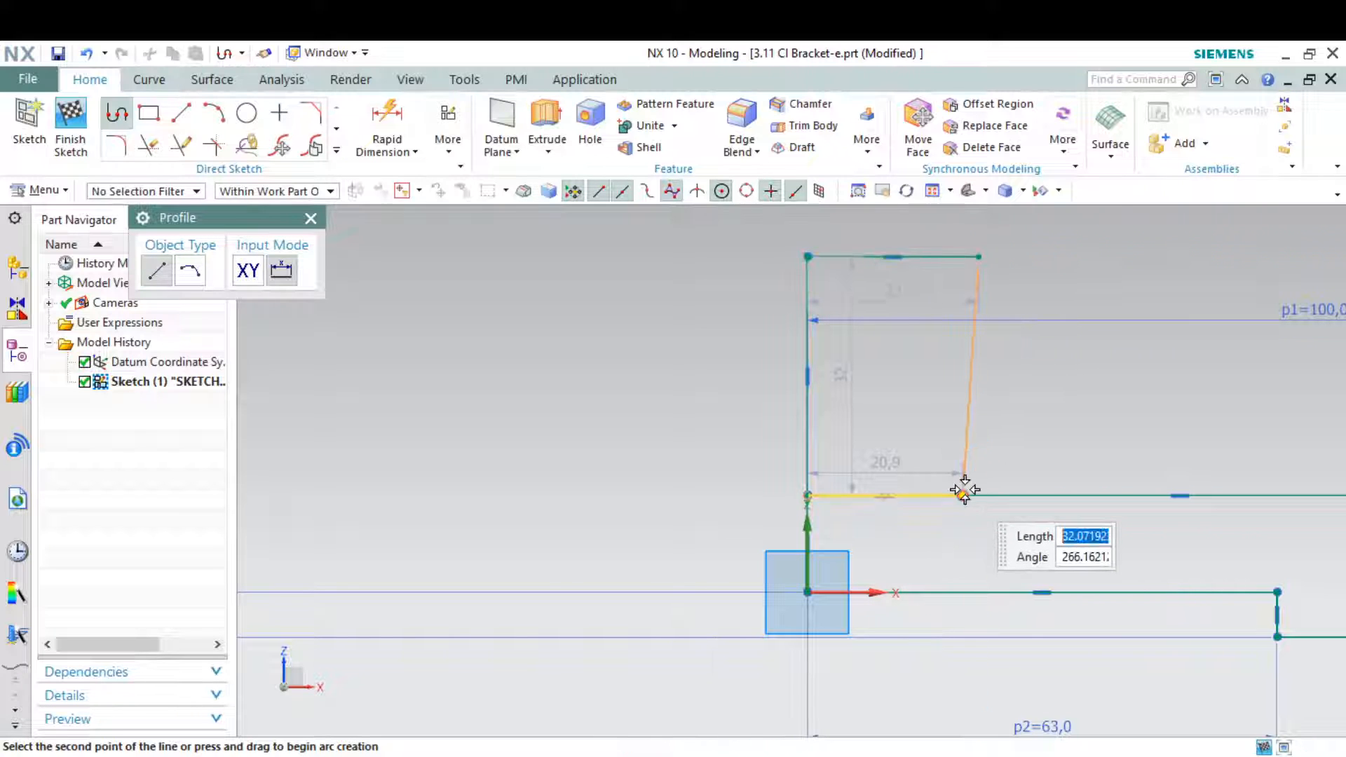
key("Escape")
key("Escape")
Constrain the slanted side line of the upright profile to be vertical
scroll(808, 407, "down", 2)
scroll(898, 398, "up", 3)
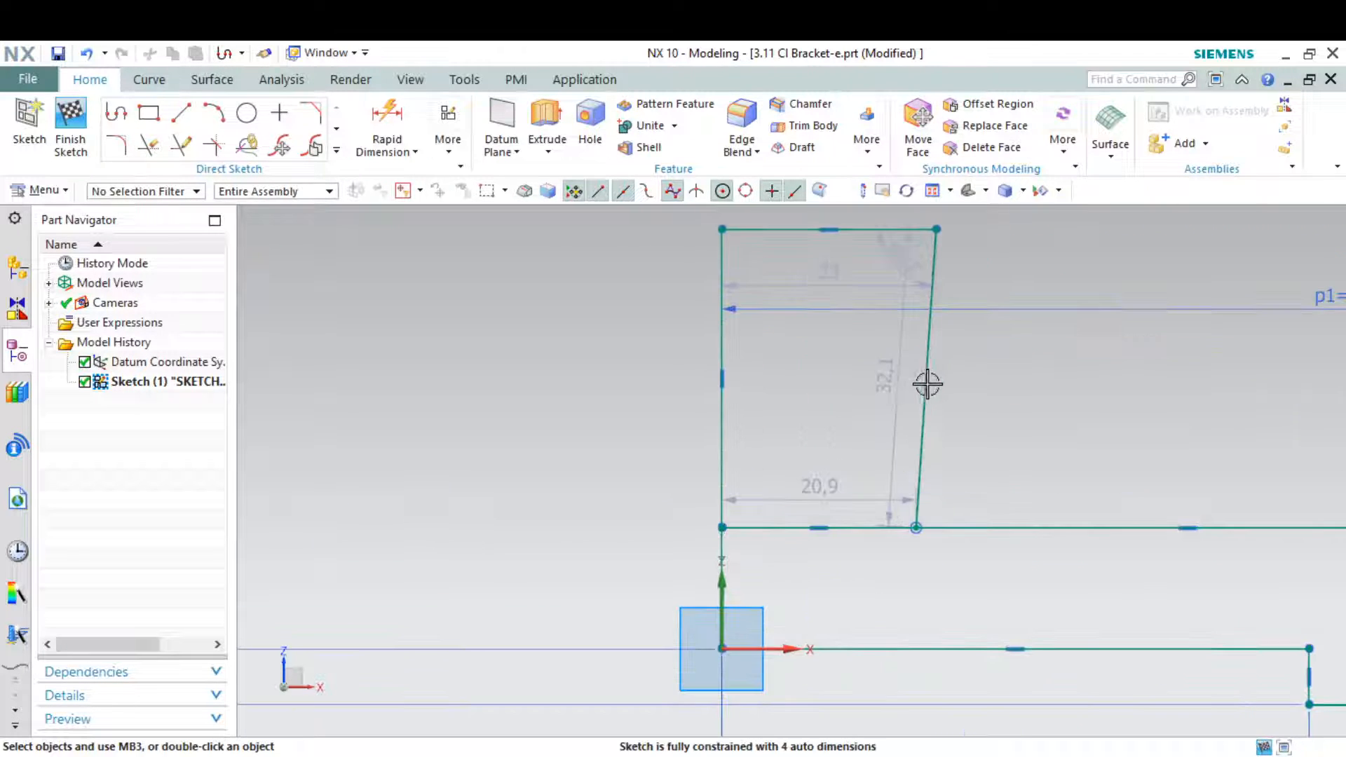
left_click(928, 361)
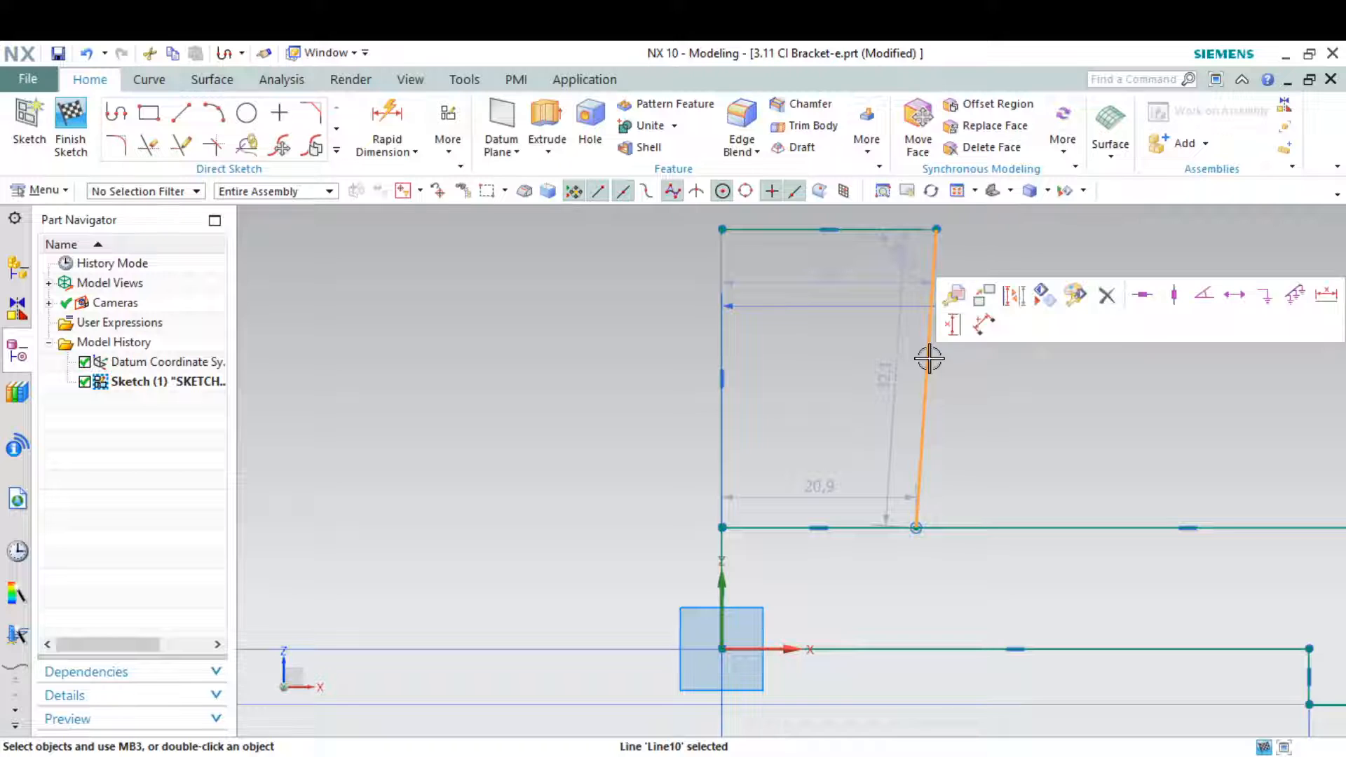
left_click(1172, 306)
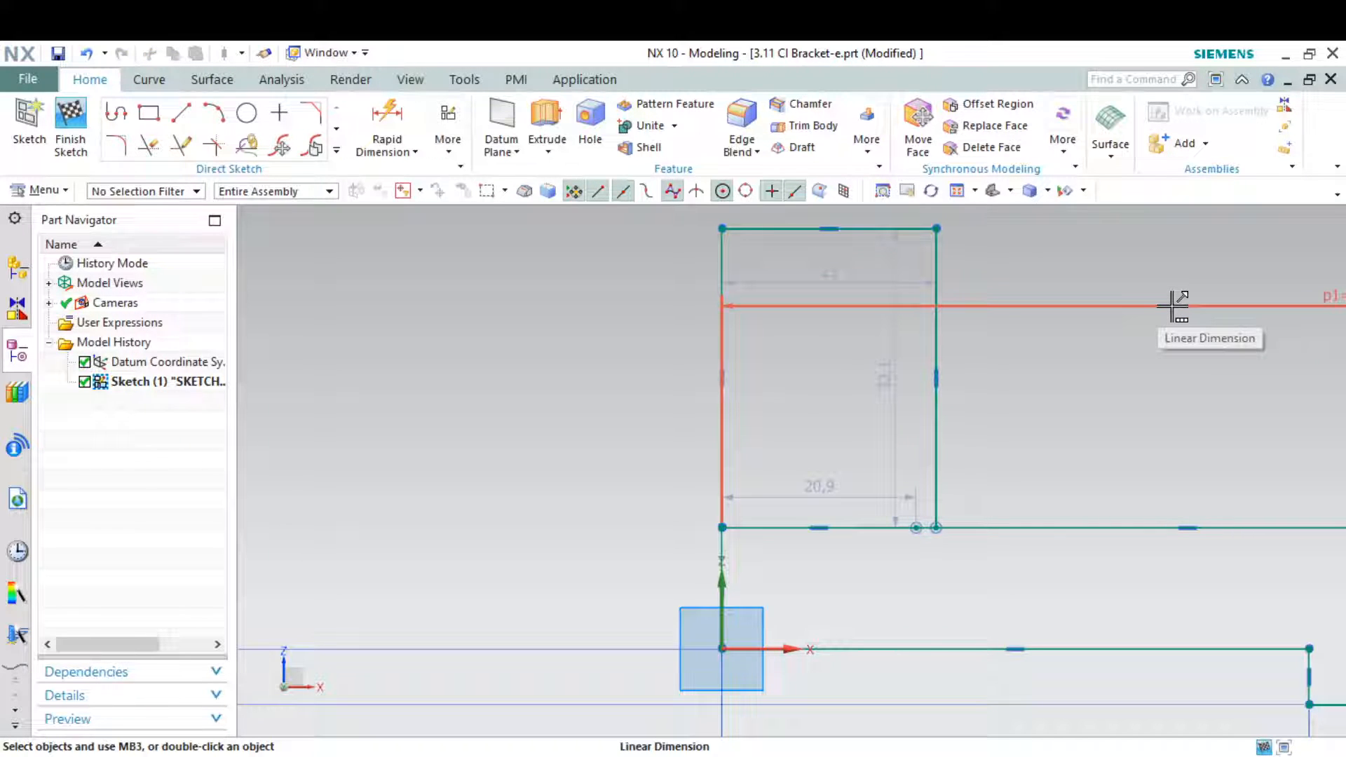
Mark the R 19 radius with "x 2" on the drawing snip and set the upright profile's width to 19+19 mm
scroll(933, 505, "down", 3)
key("alt+Tab")
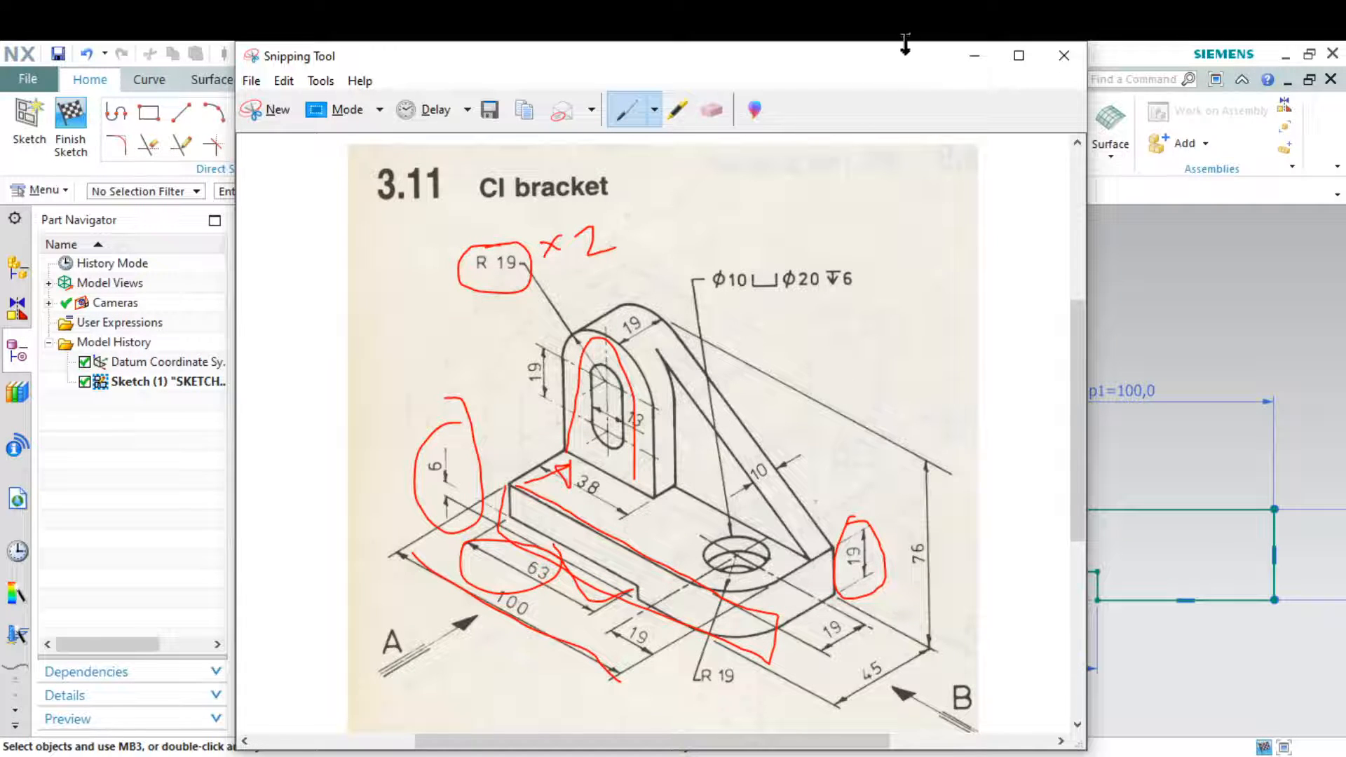
left_click(974, 56)
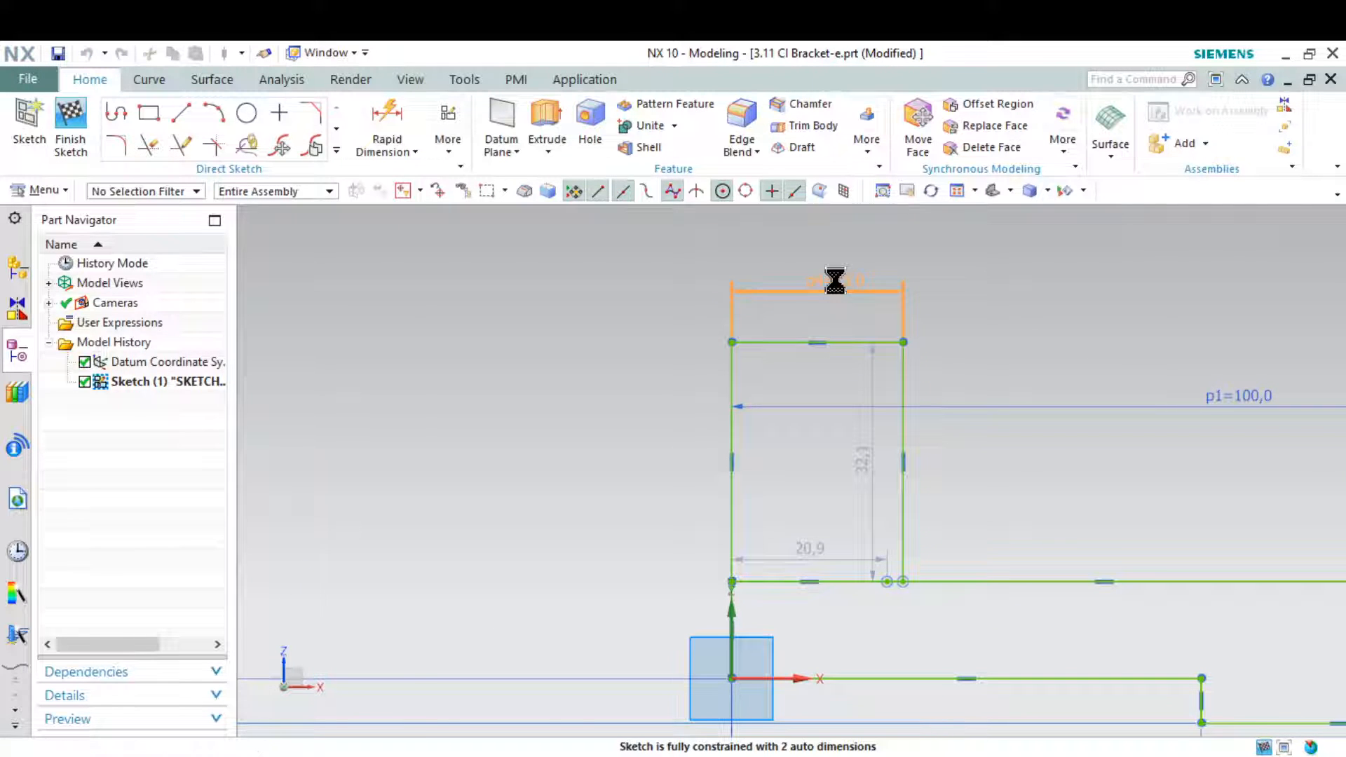
type("19+19")
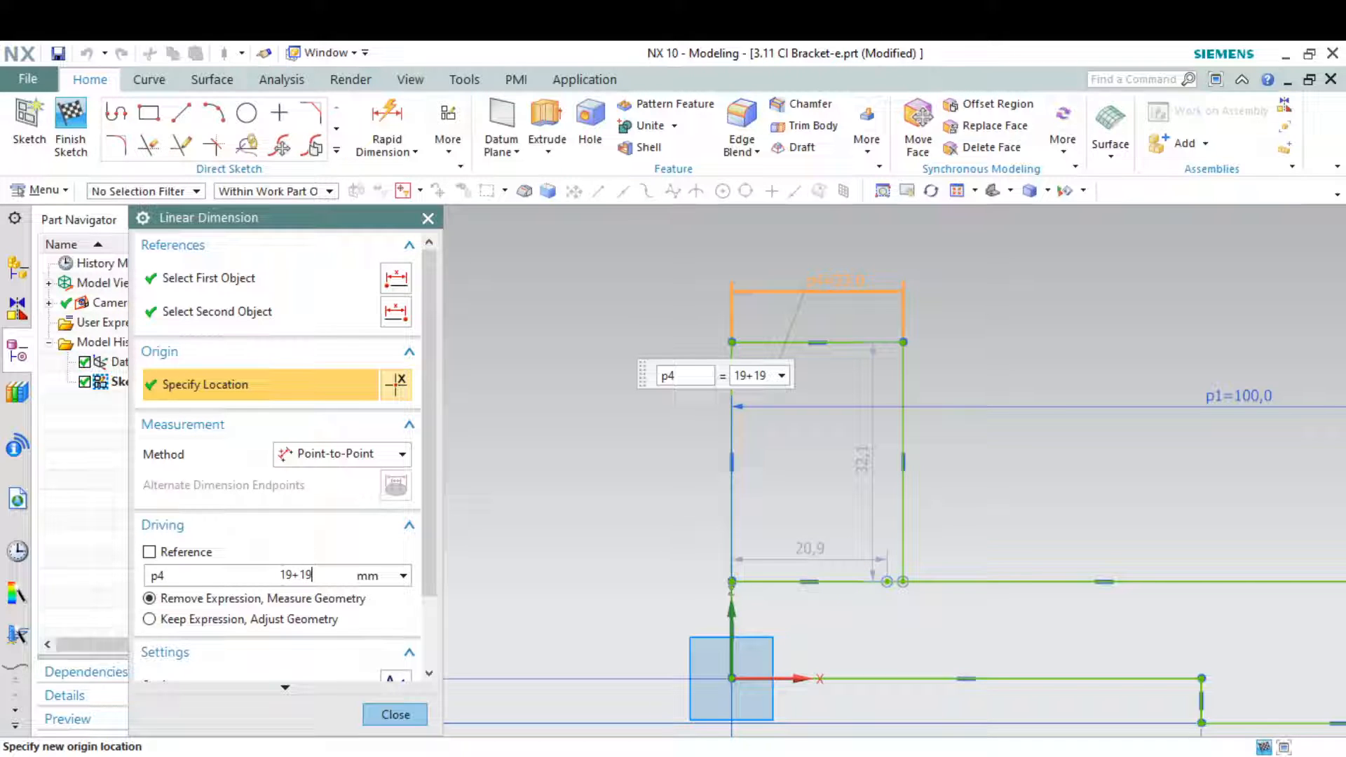
key("Return")
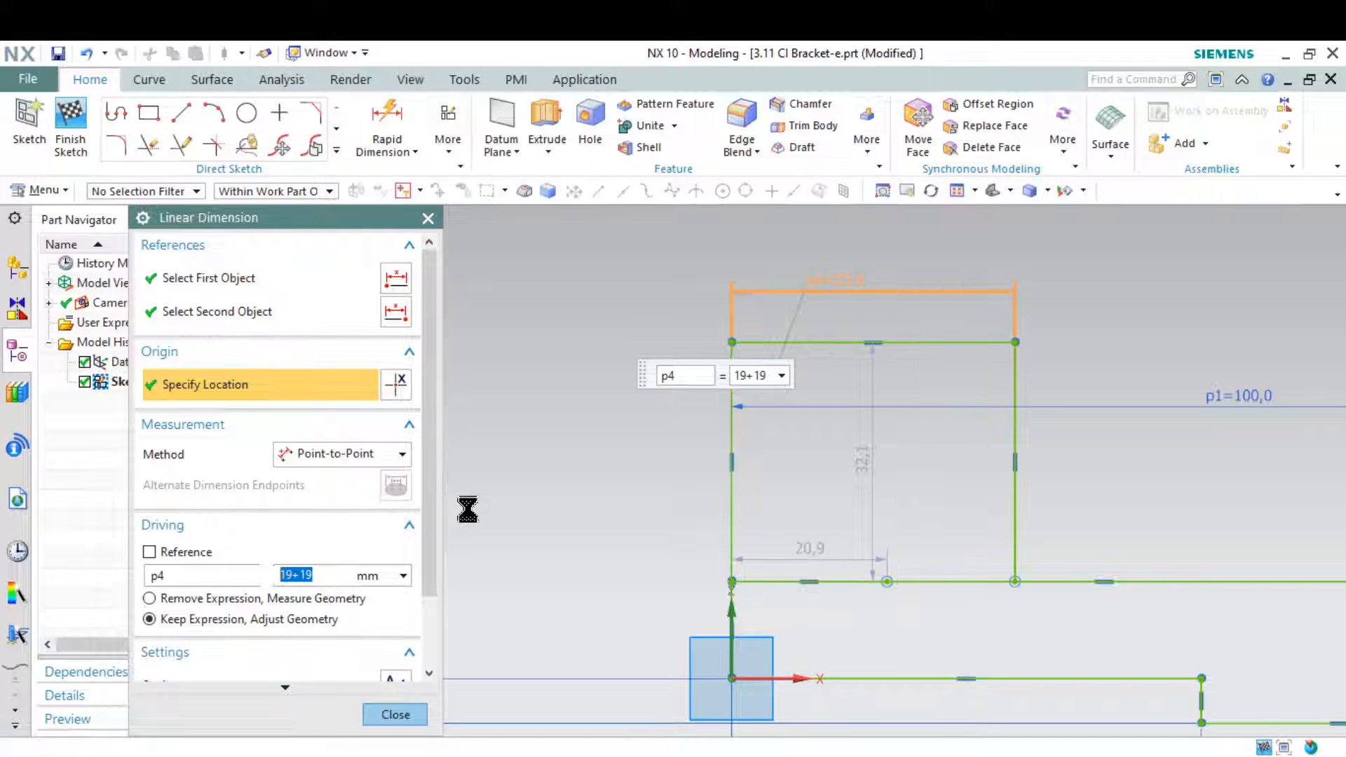
key("Return")
Switch to the drawing snip and mark the 76 mm overall height and its upper extension line
scroll(435, 466, "down", 2)
left_click(536, 756)
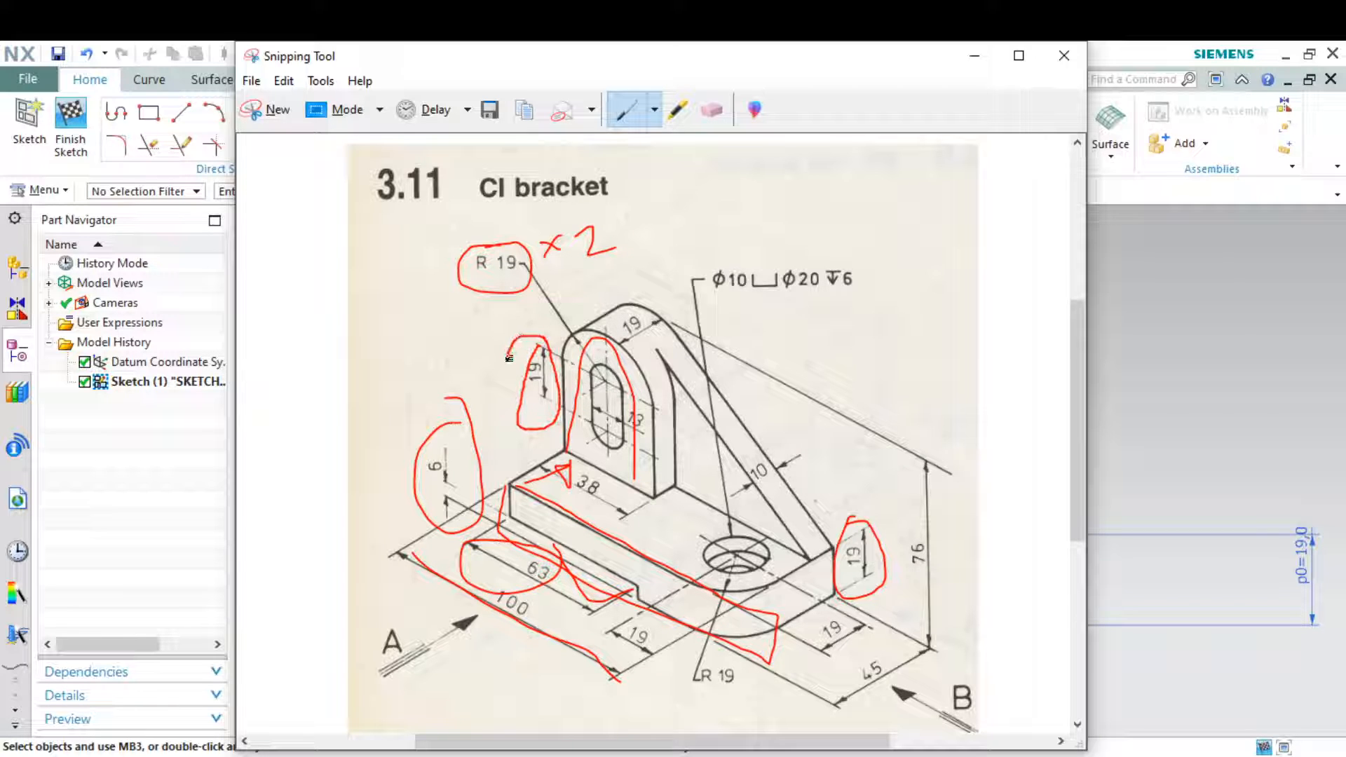
mouse_move(678, 326)
left_mouse_down()
mouse_move(831, 363)
mouse_move(949, 441)
left_mouse_up()
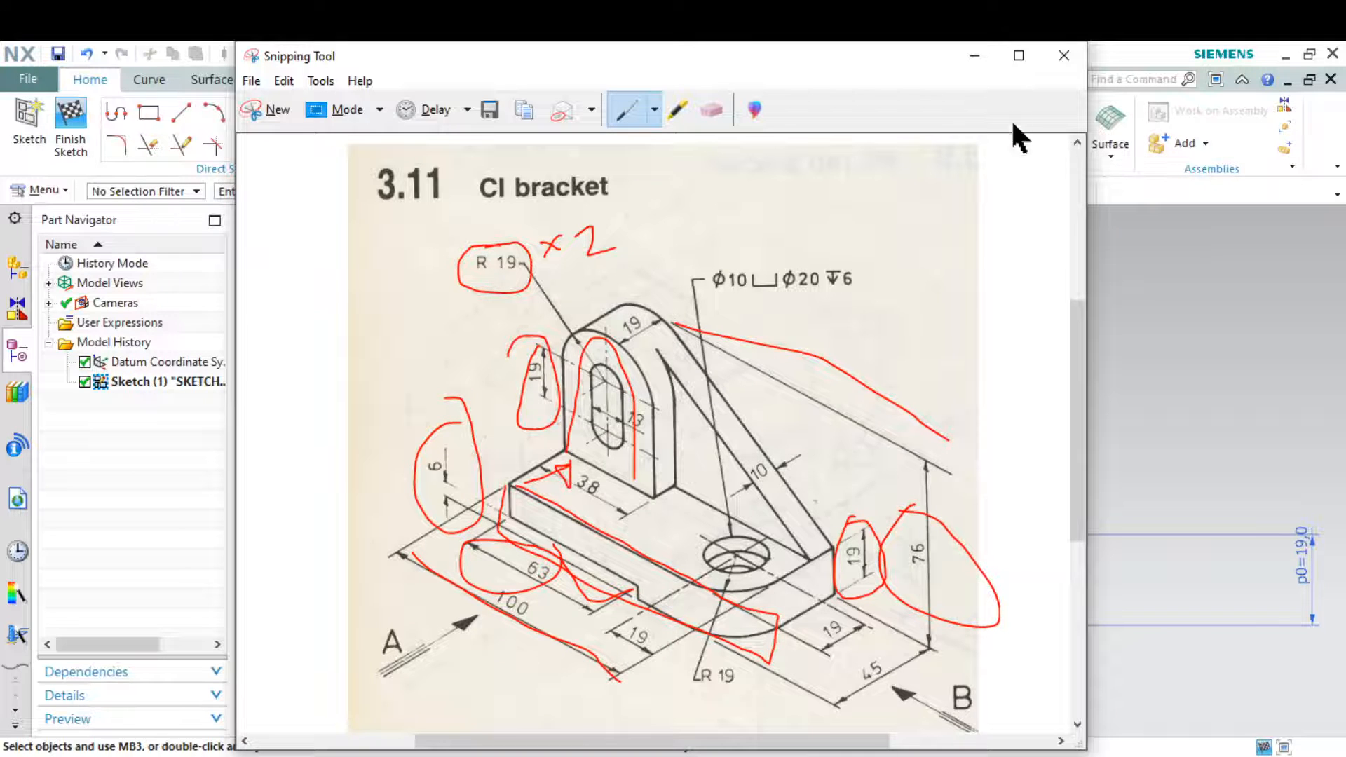
left_click(974, 55)
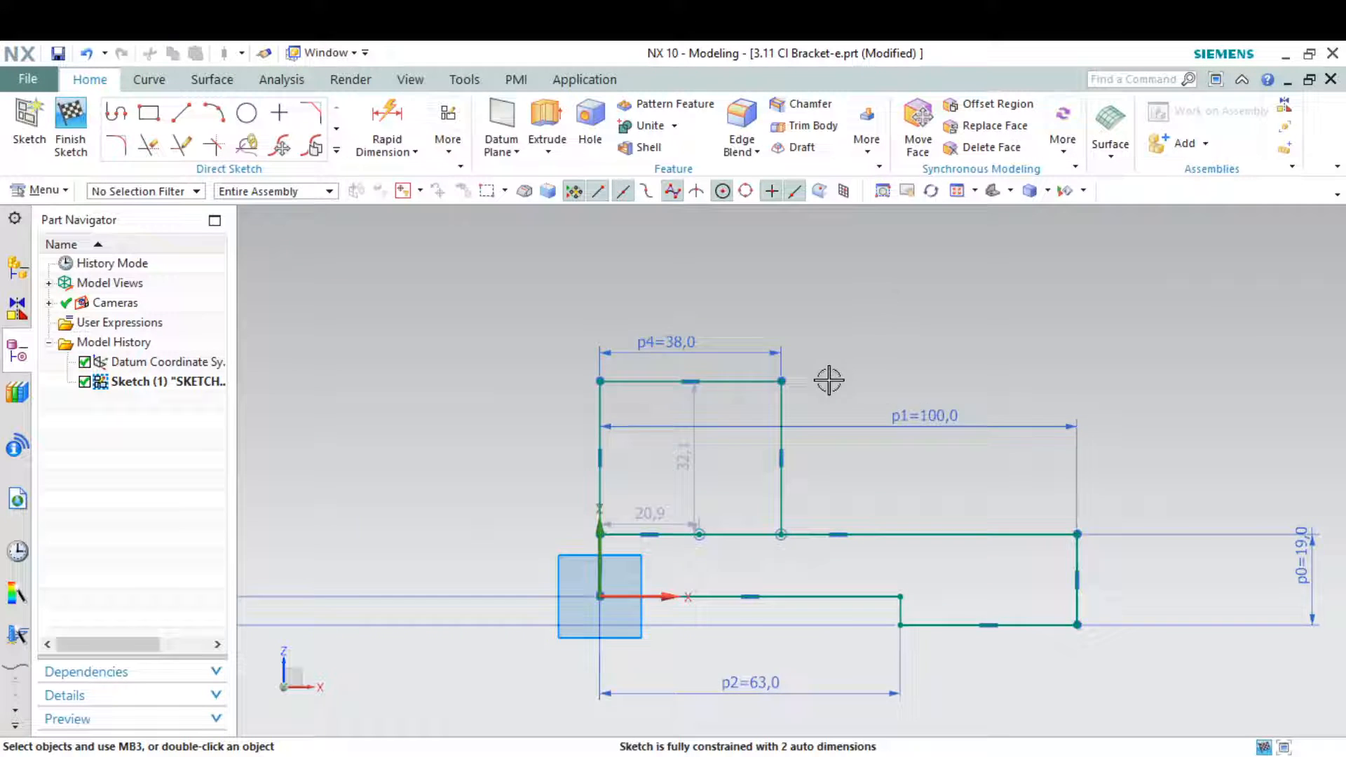
Try to dimension the height from the upright's top line to the base's raised bottom edge as 76 mm
left_click(384, 121)
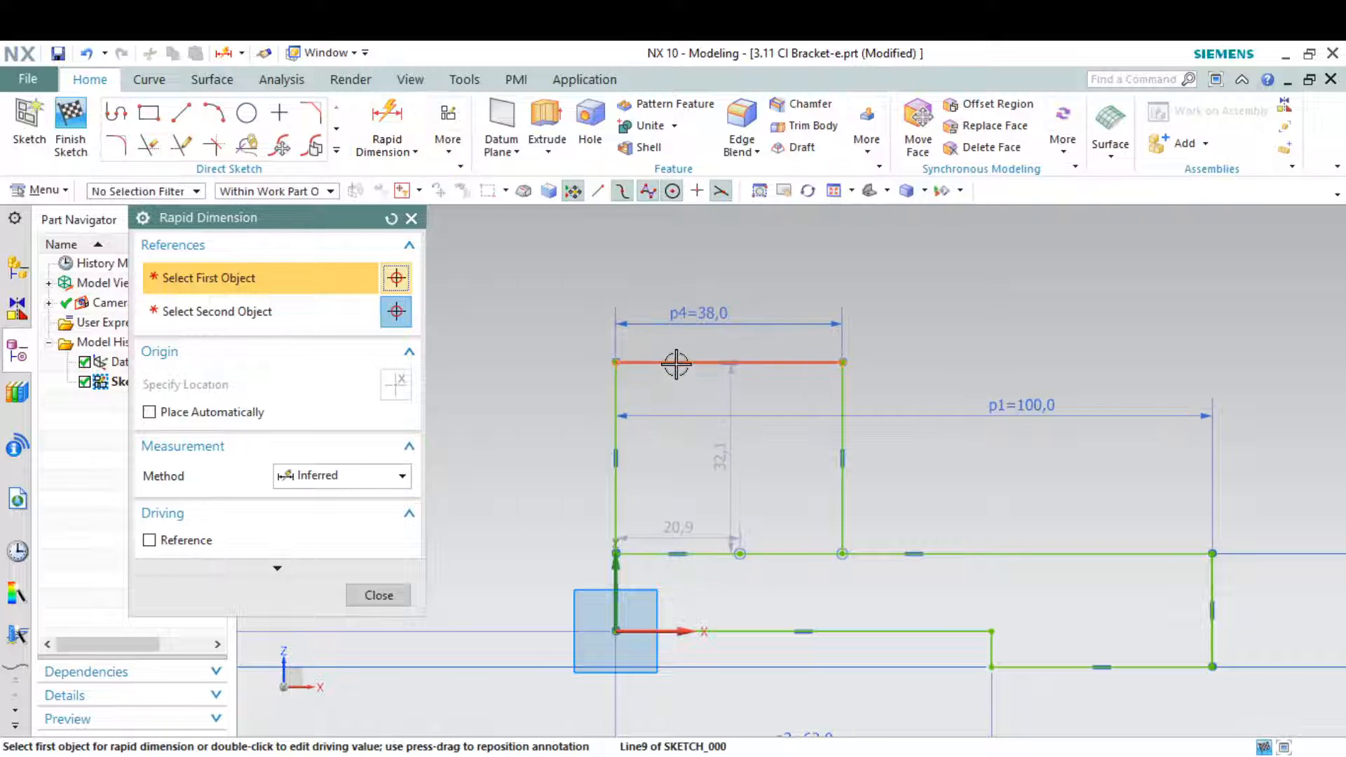
left_click(680, 363)
left_click(699, 630)
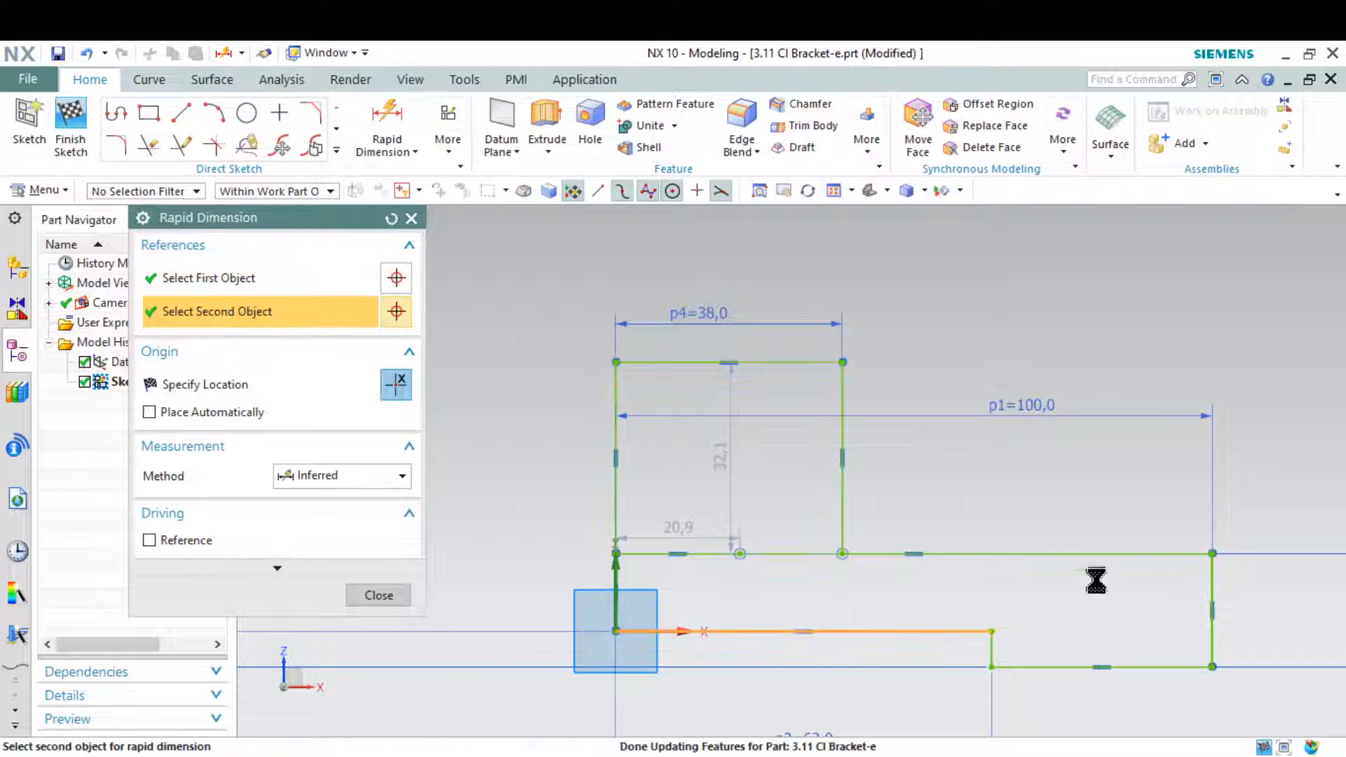
left_click(569, 570)
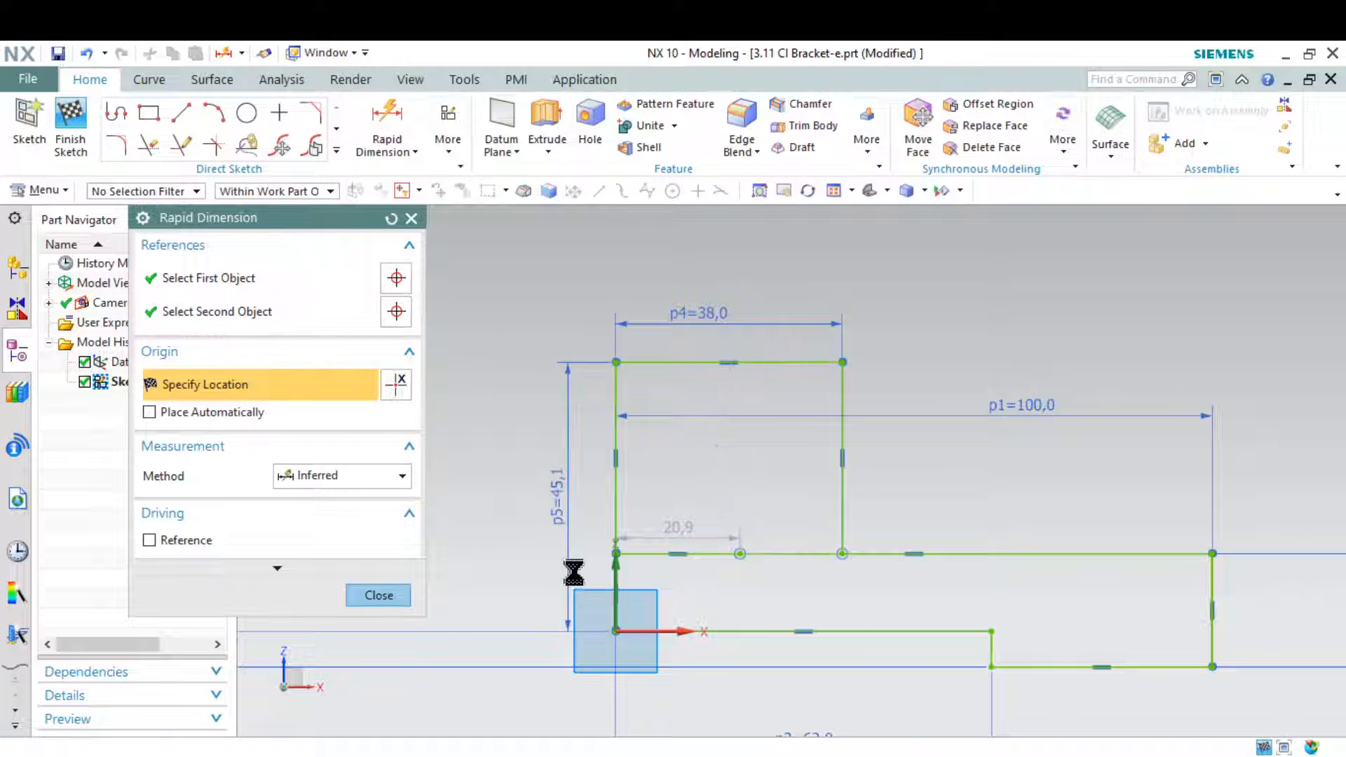
type("76")
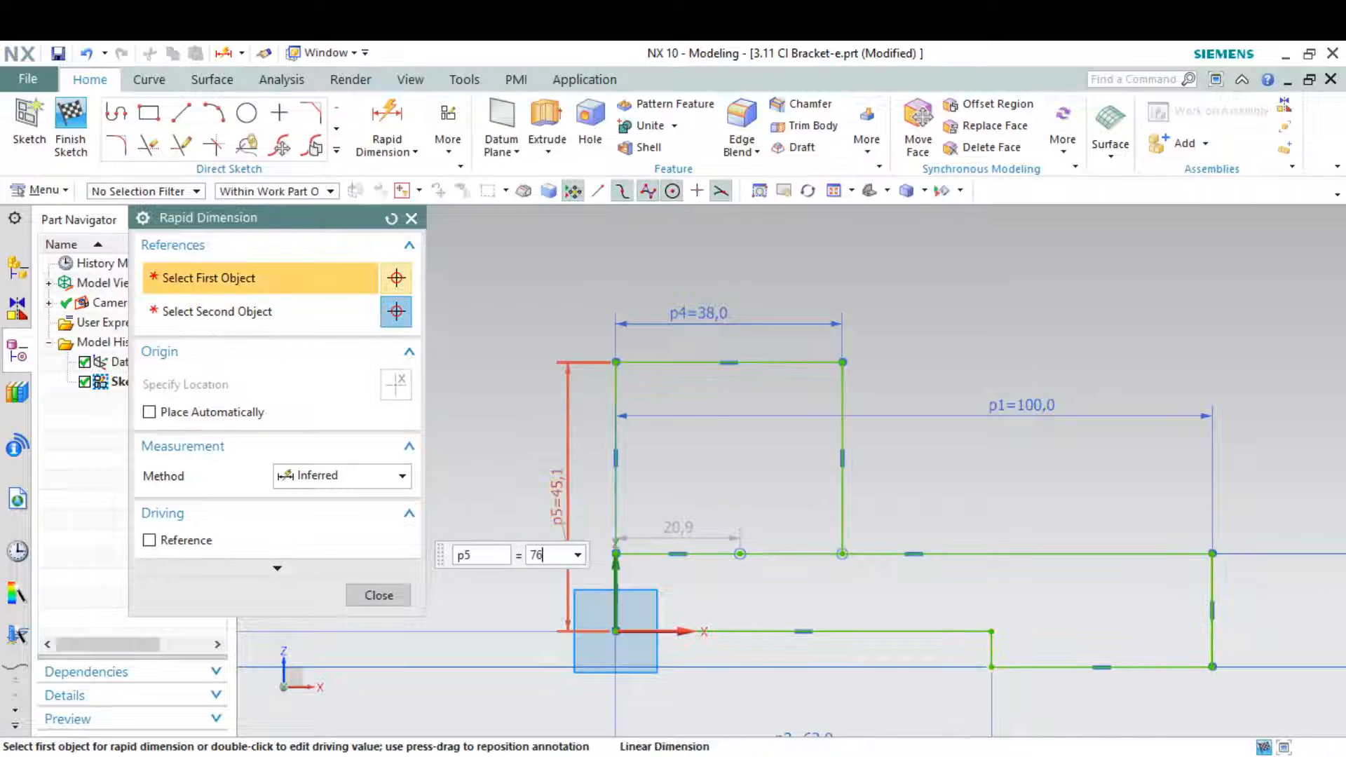
key("Escape")
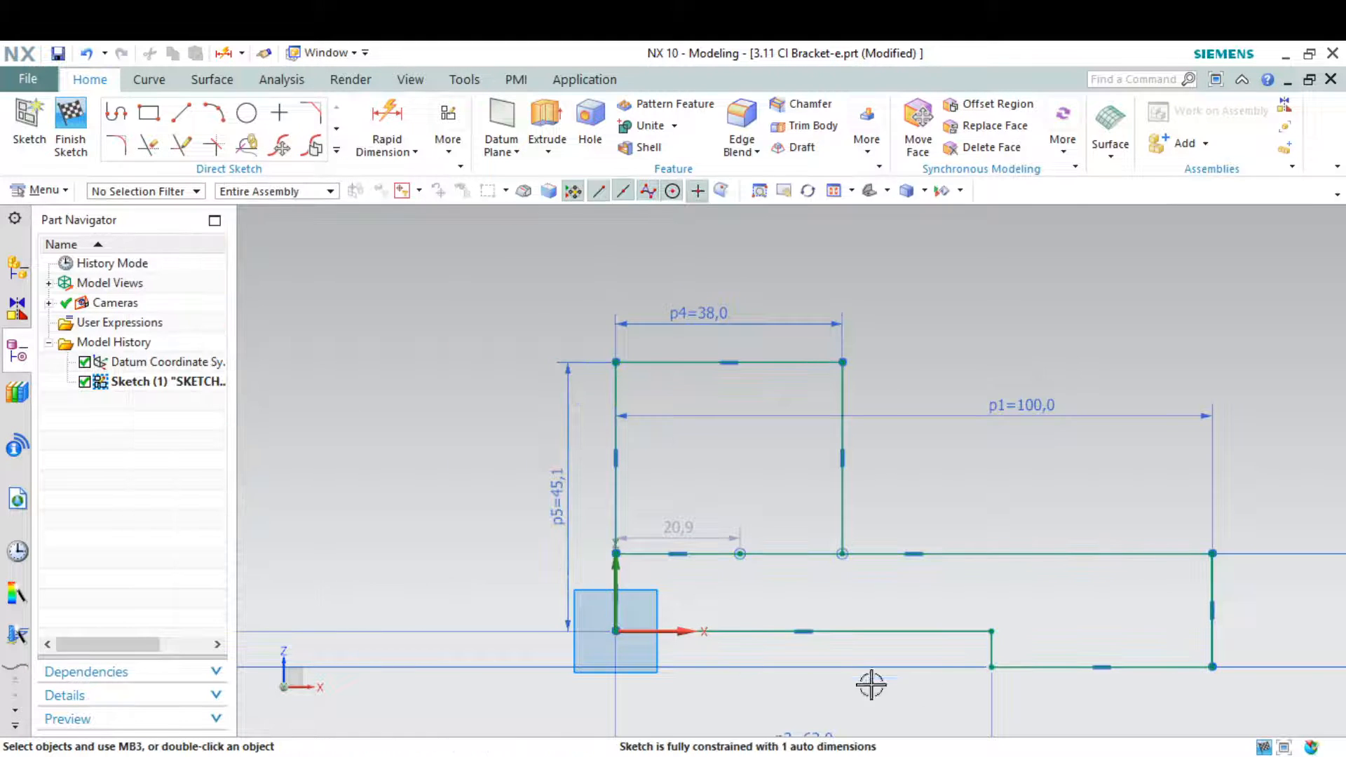
Check the height reference on the drawing snip and delete the height dimension taken from the raised bottom edge
left_click(1046, 755)
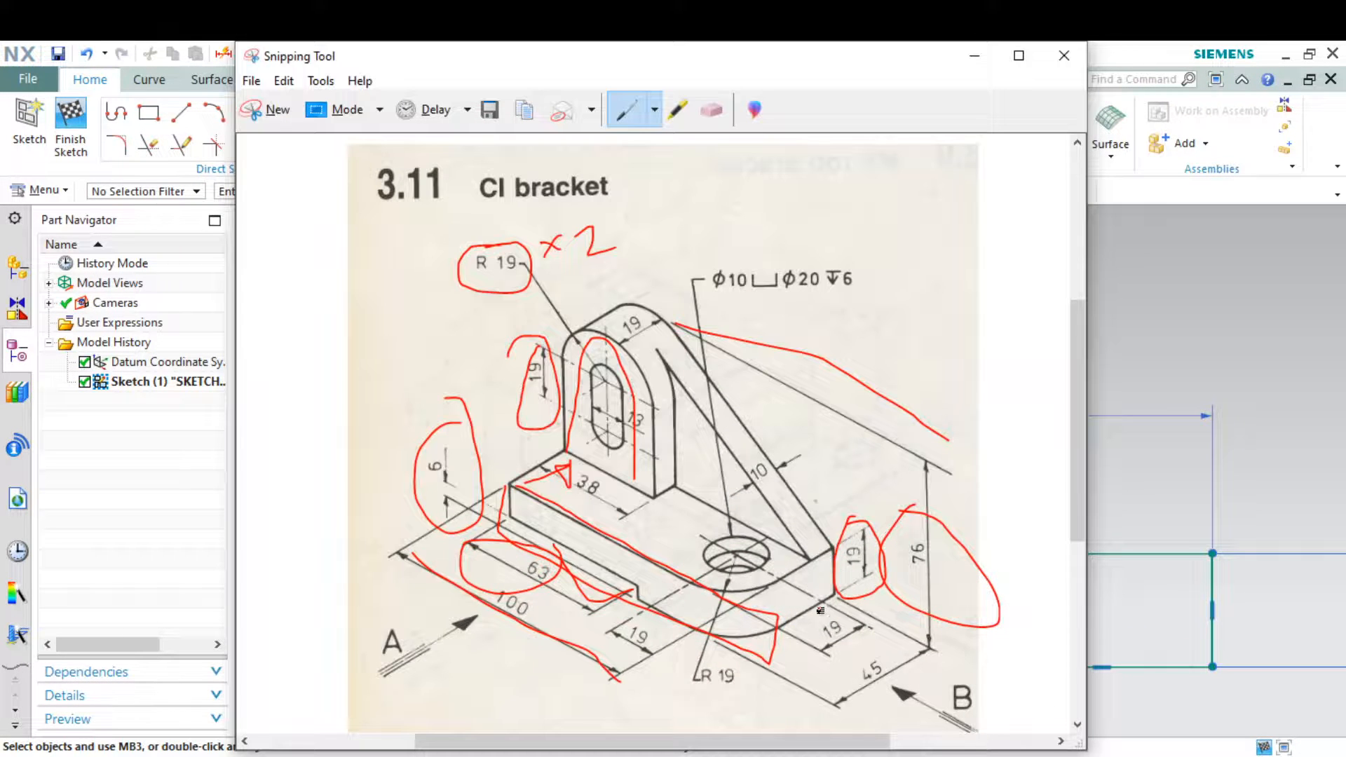
left_click(975, 56)
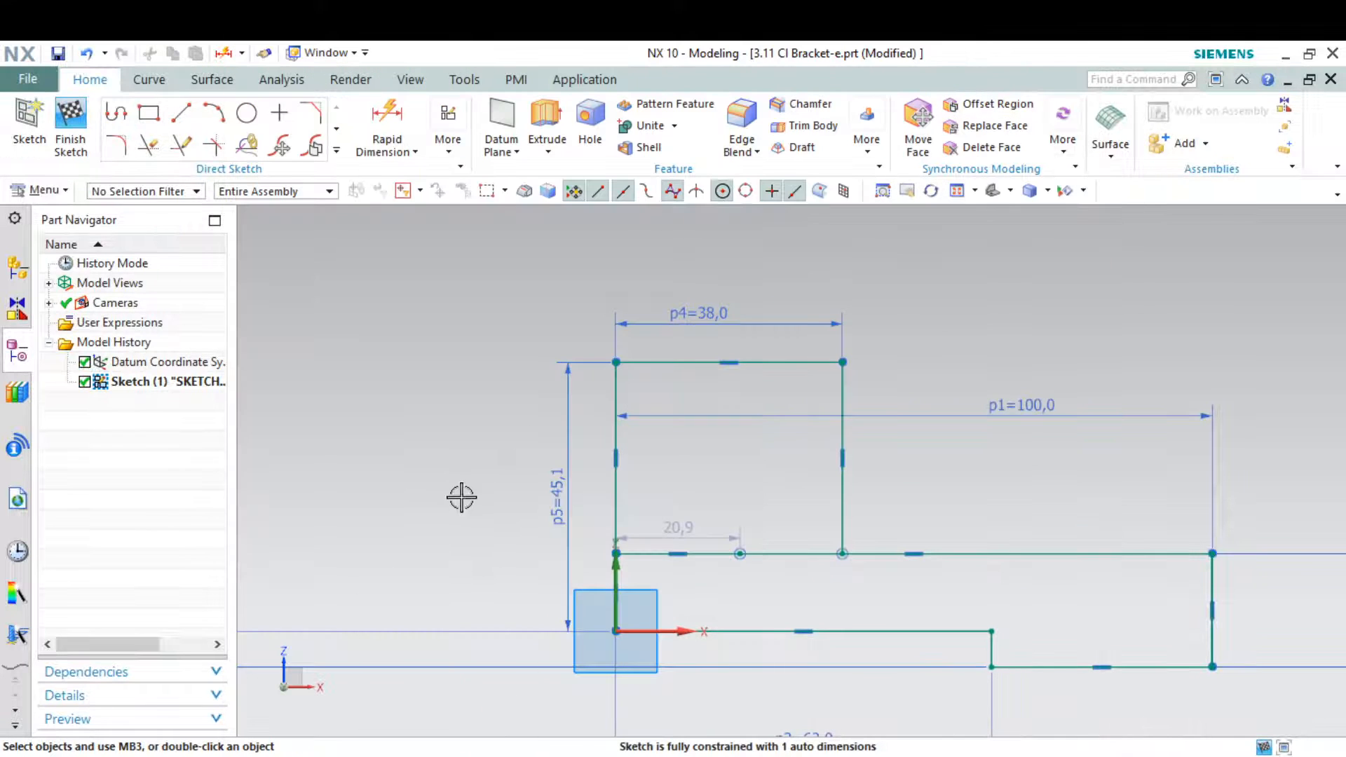
left_click(560, 491)
left_click(731, 460)
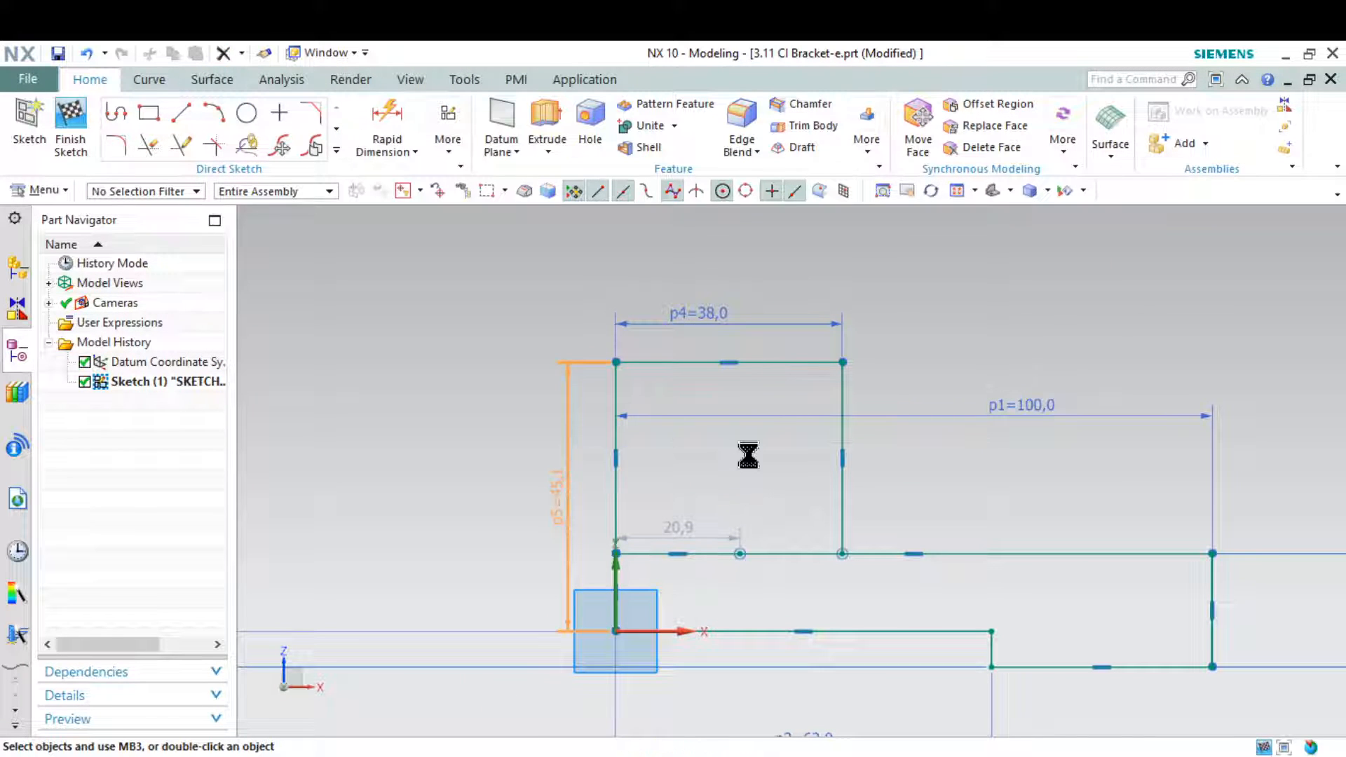
Dimension the overall height between the upright's top line and the base's lowest edge, and compare it with the drawing snip
left_click(379, 125)
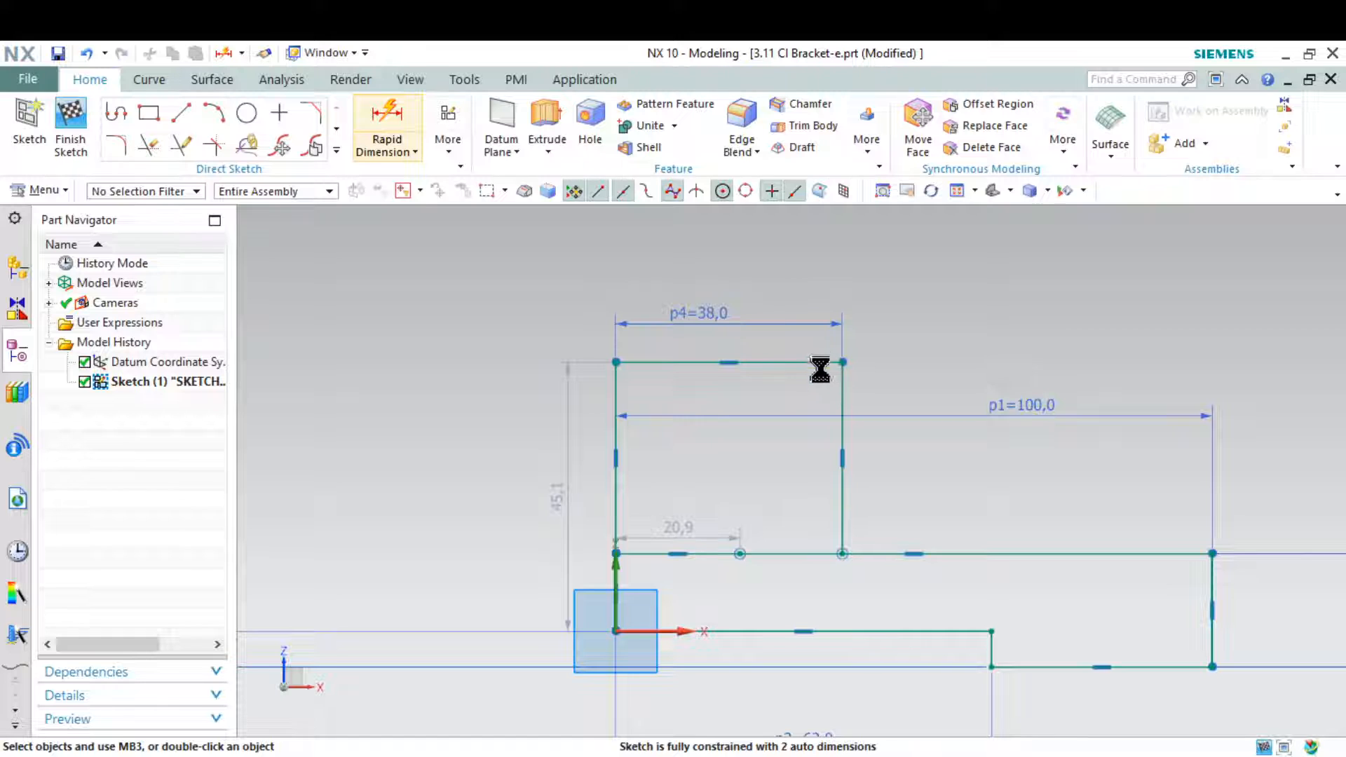
scroll(853, 442, "down", 4)
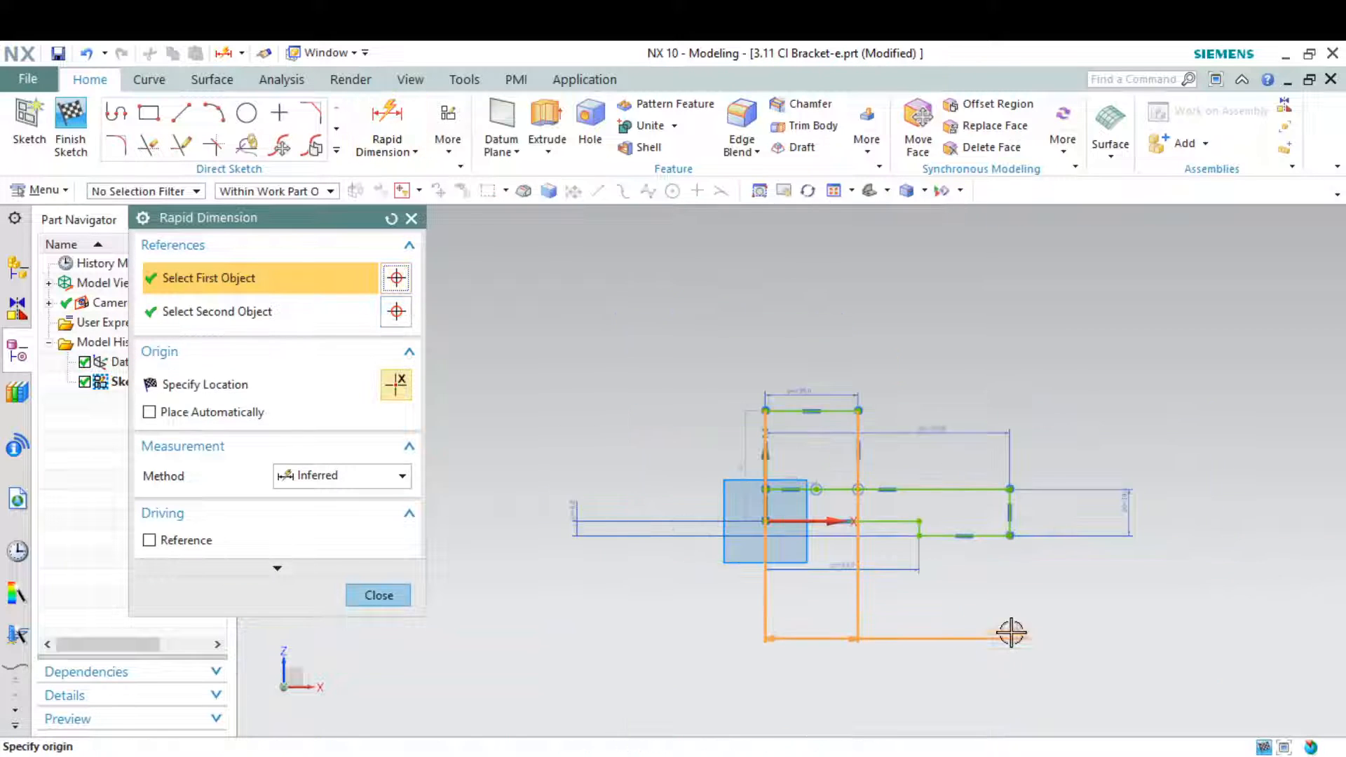
left_click(958, 536)
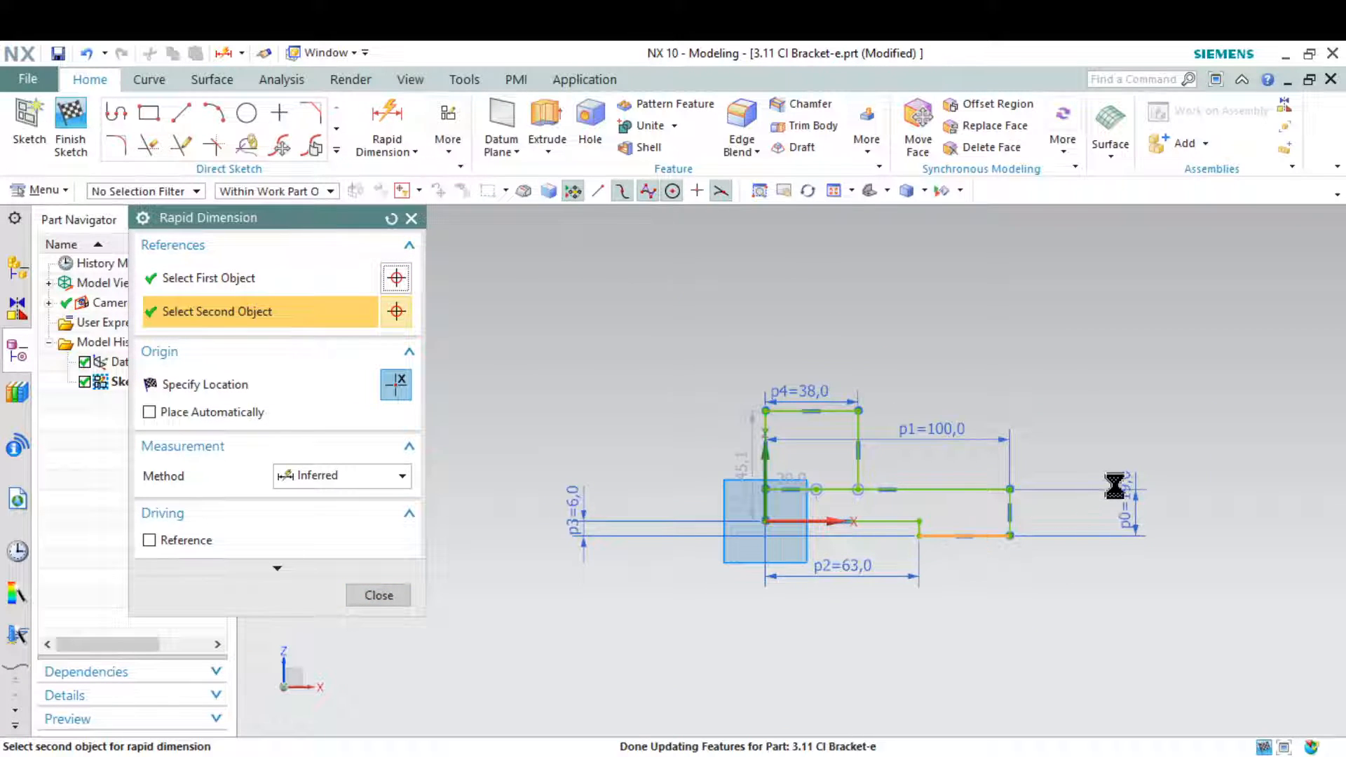
left_click(1211, 479)
left_click(1230, 509)
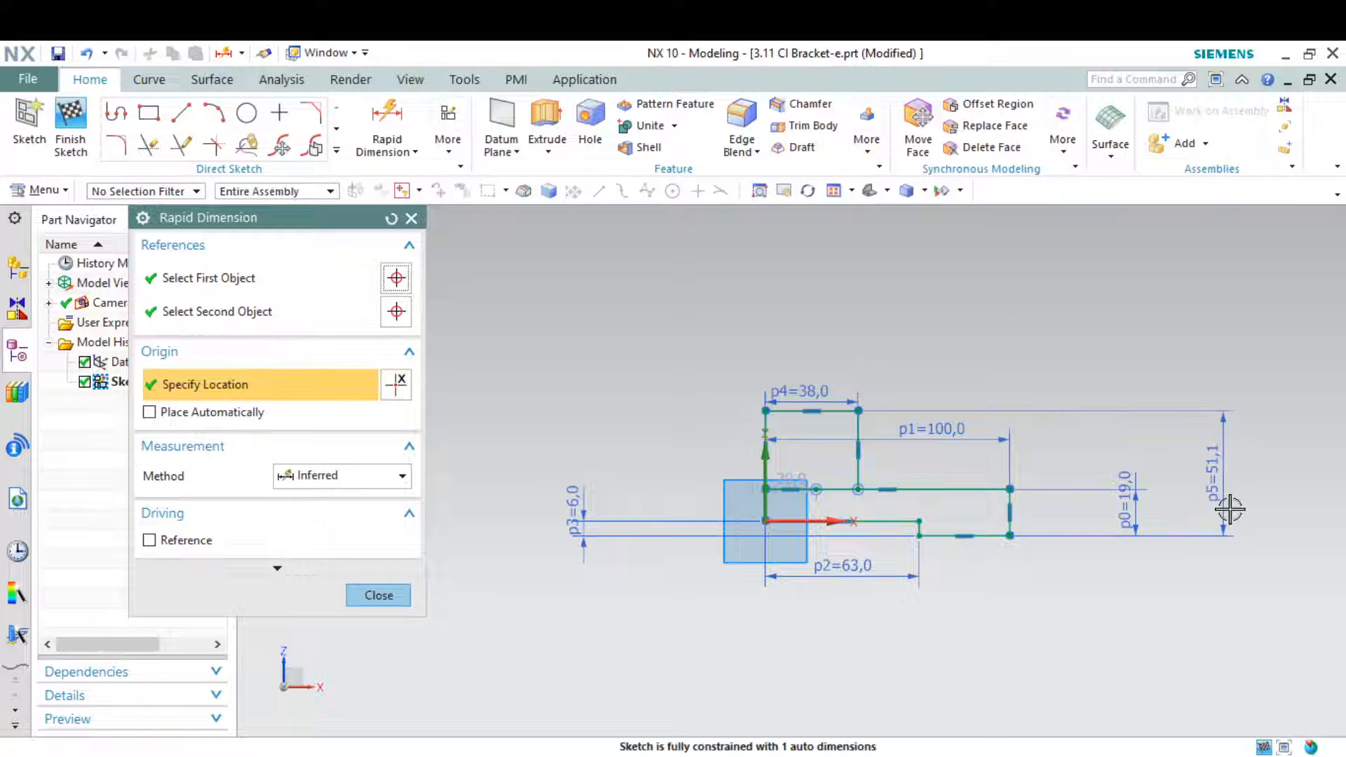
left_click(873, 756)
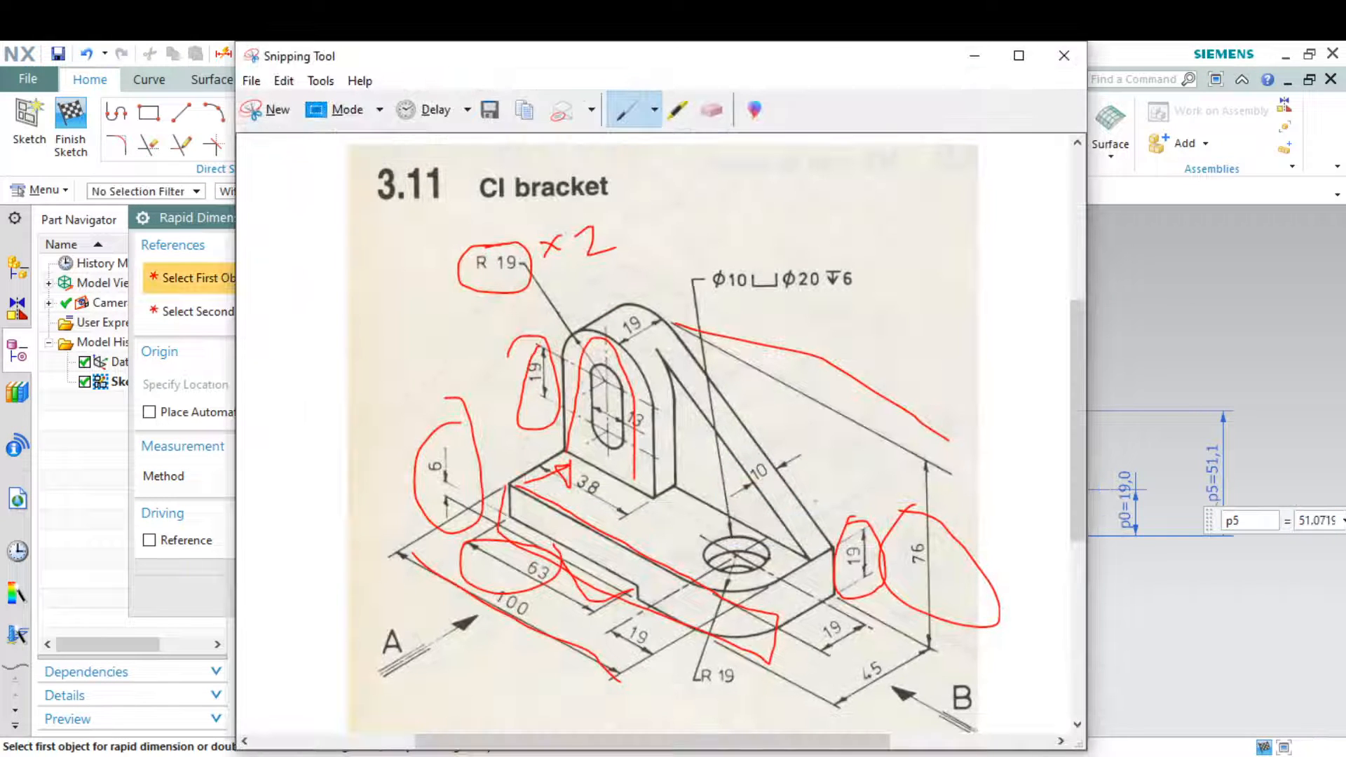
left_click(1147, 709)
key("Escape")
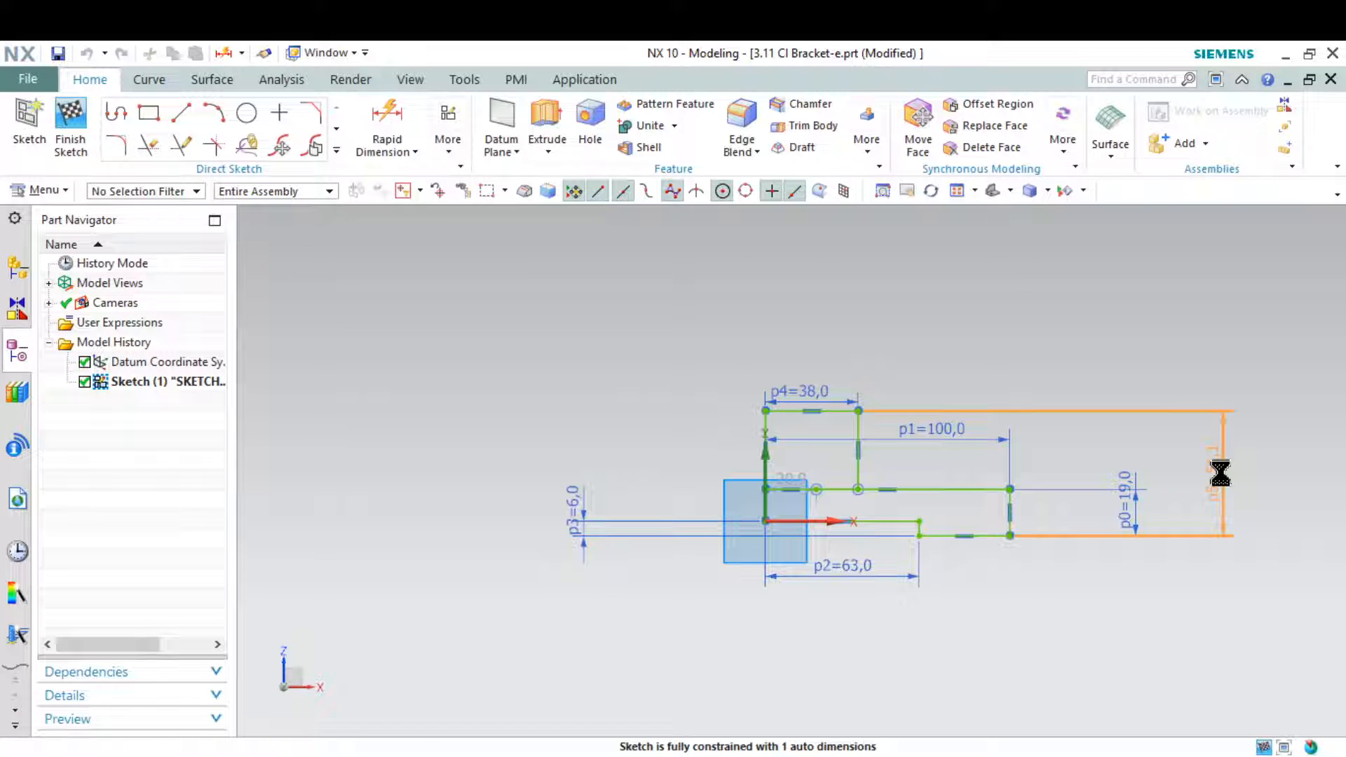
Set the profile's overall height to 76 mm
double_click(1221, 474)
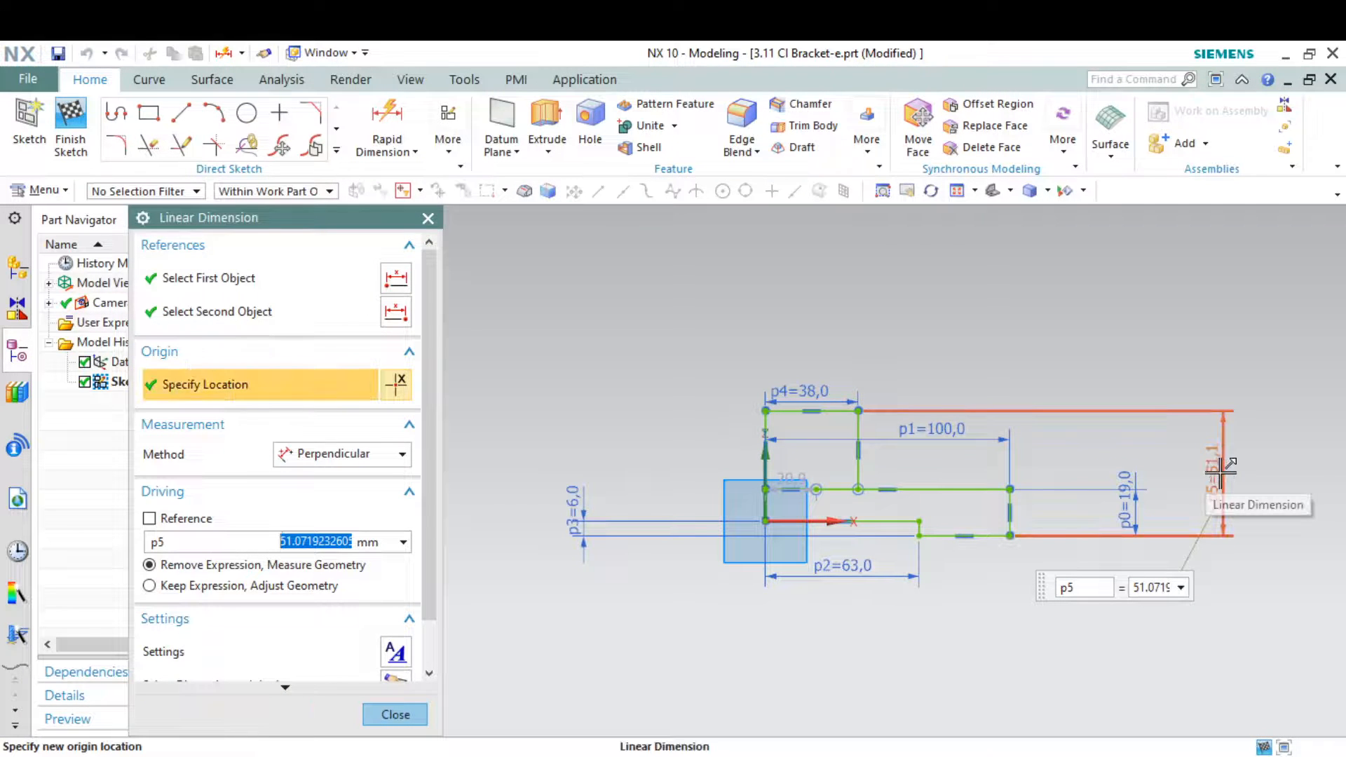
type("76")
key("Return")
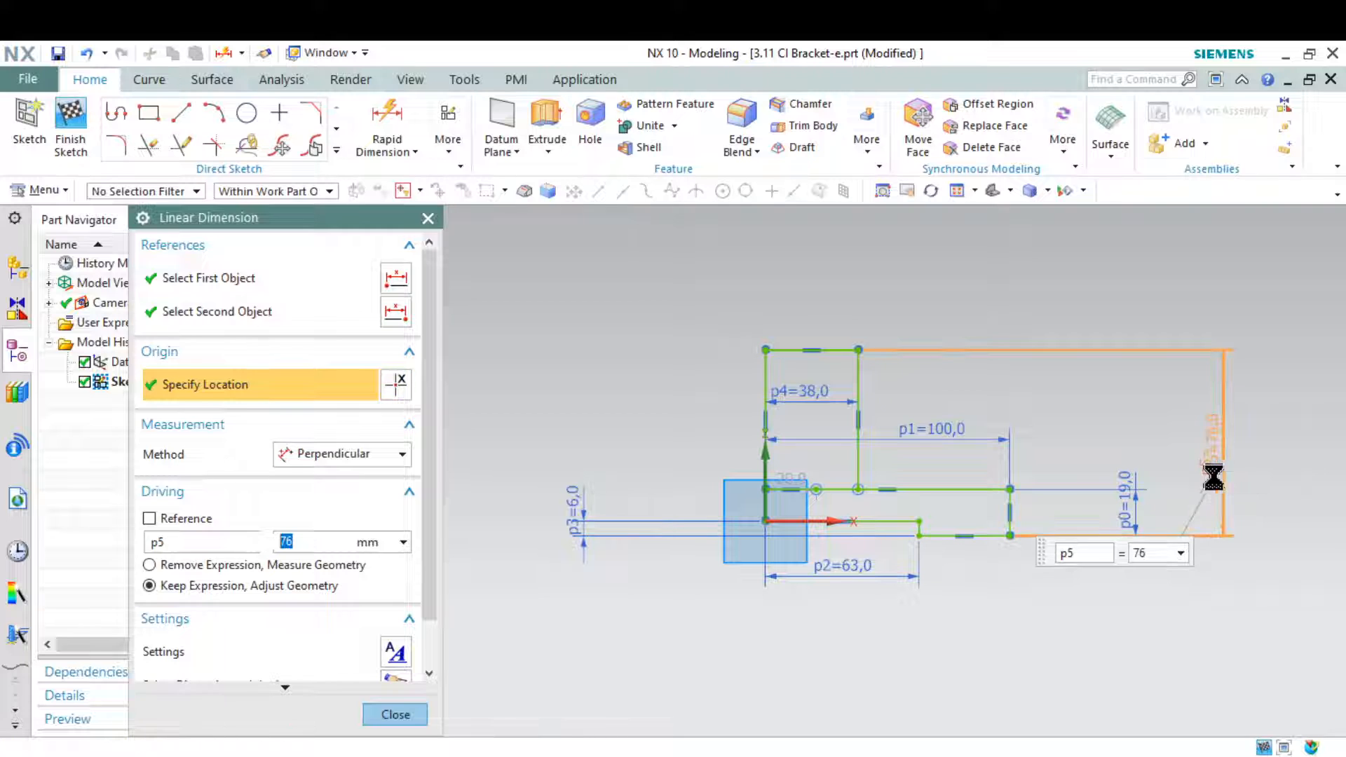
key("Escape")
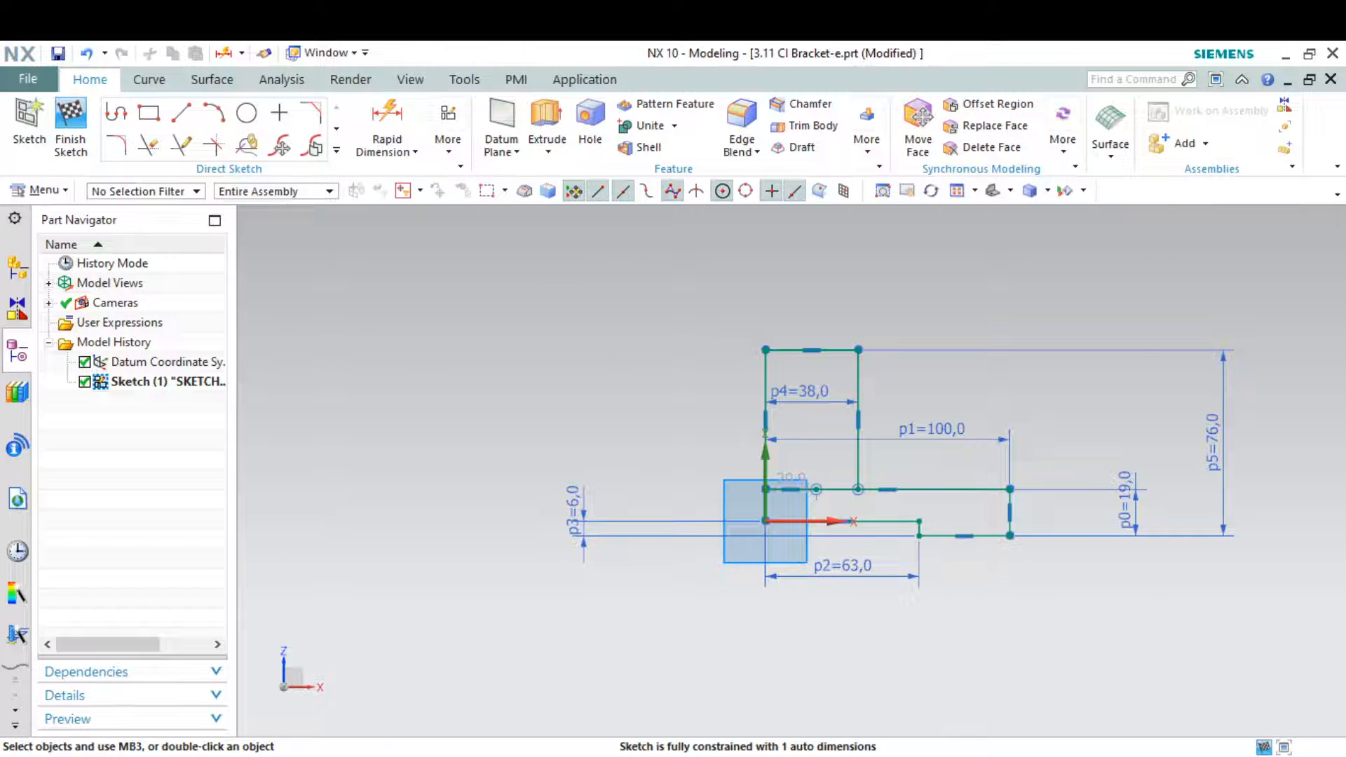
Check the drawing snip and round both upper corners of the upright profile with 19 mm radius fillets
key("alt+Tab")
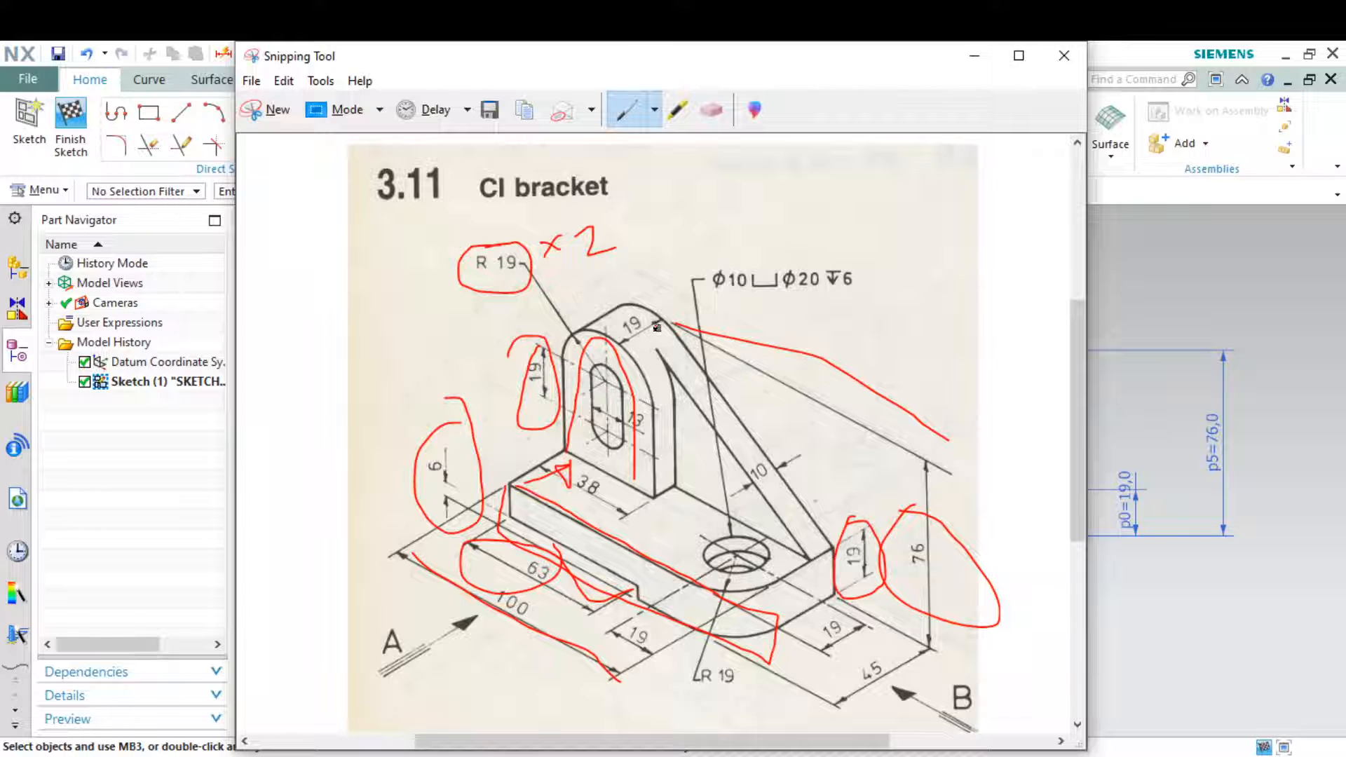
key("alt+Tab")
left_click(117, 142)
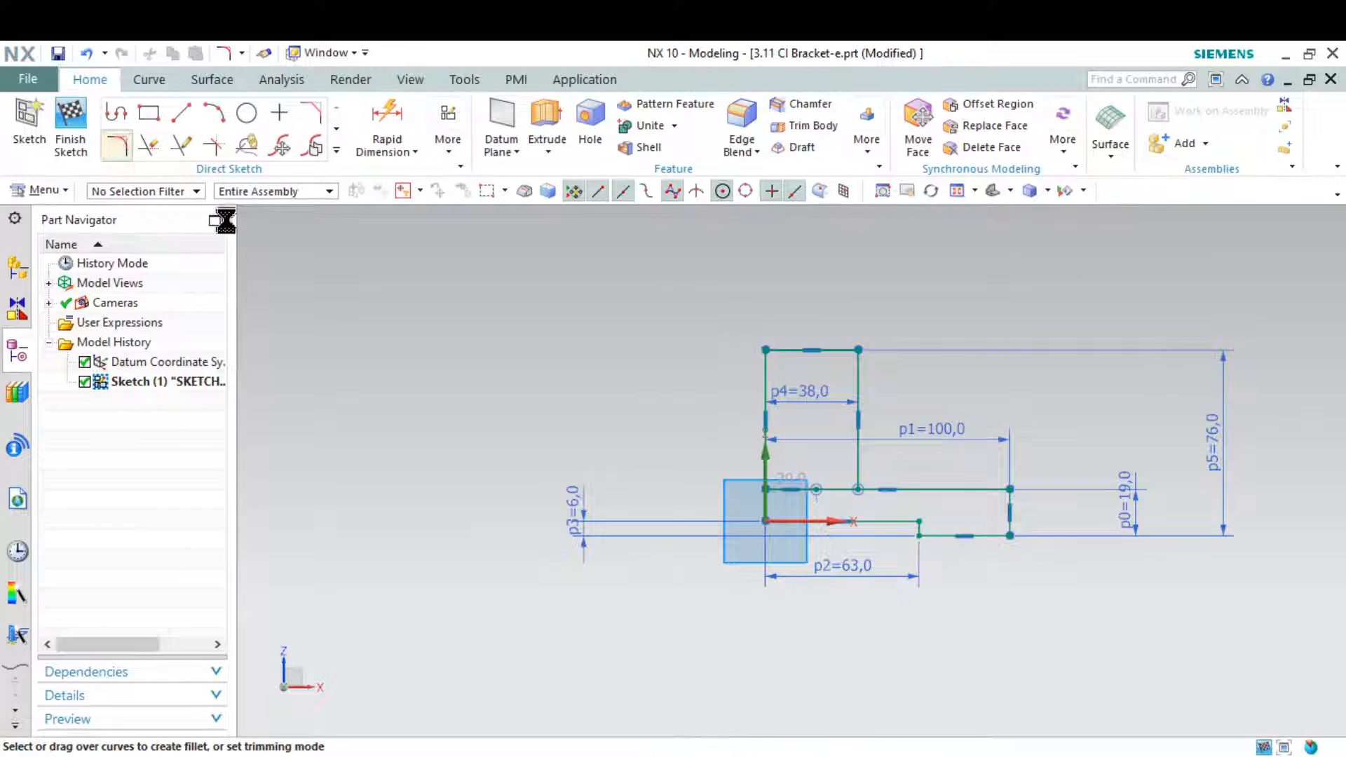
scroll(873, 373, "up", 3)
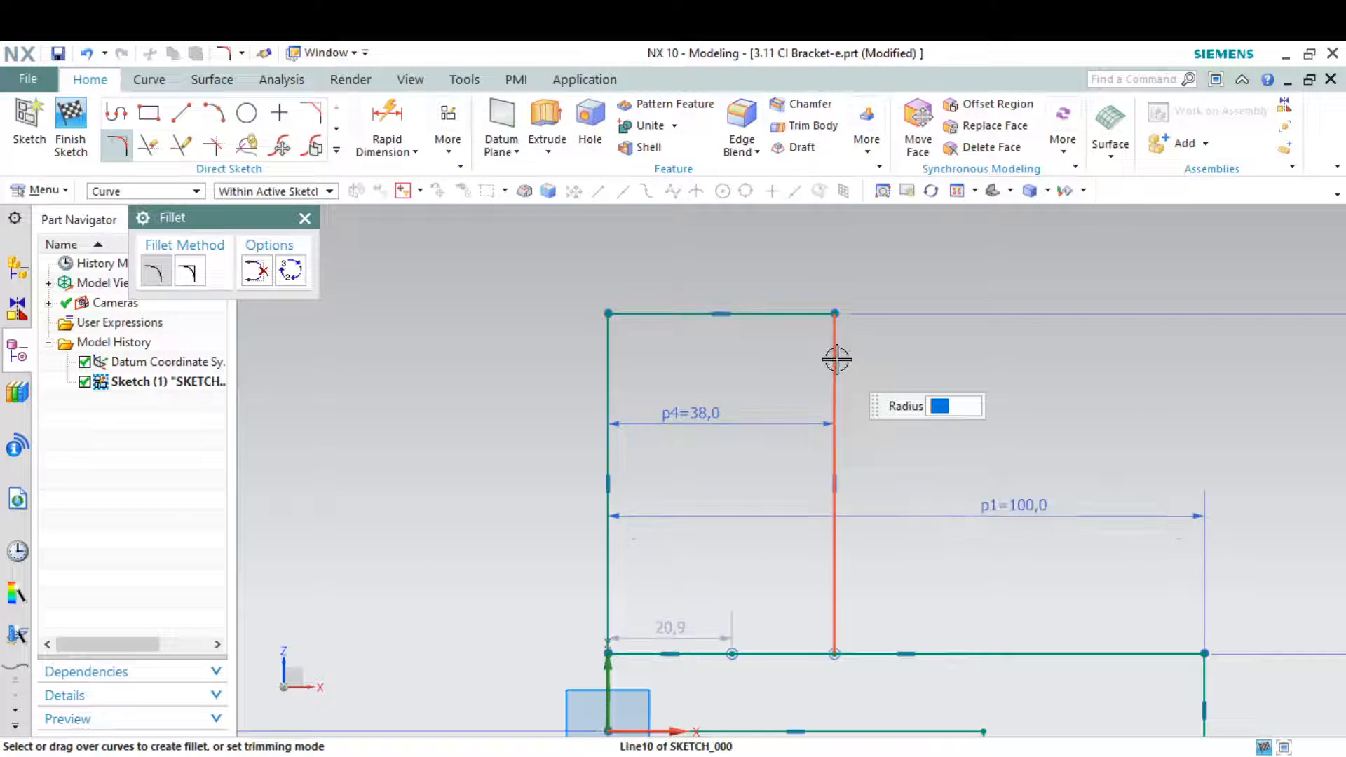
left_click(811, 317)
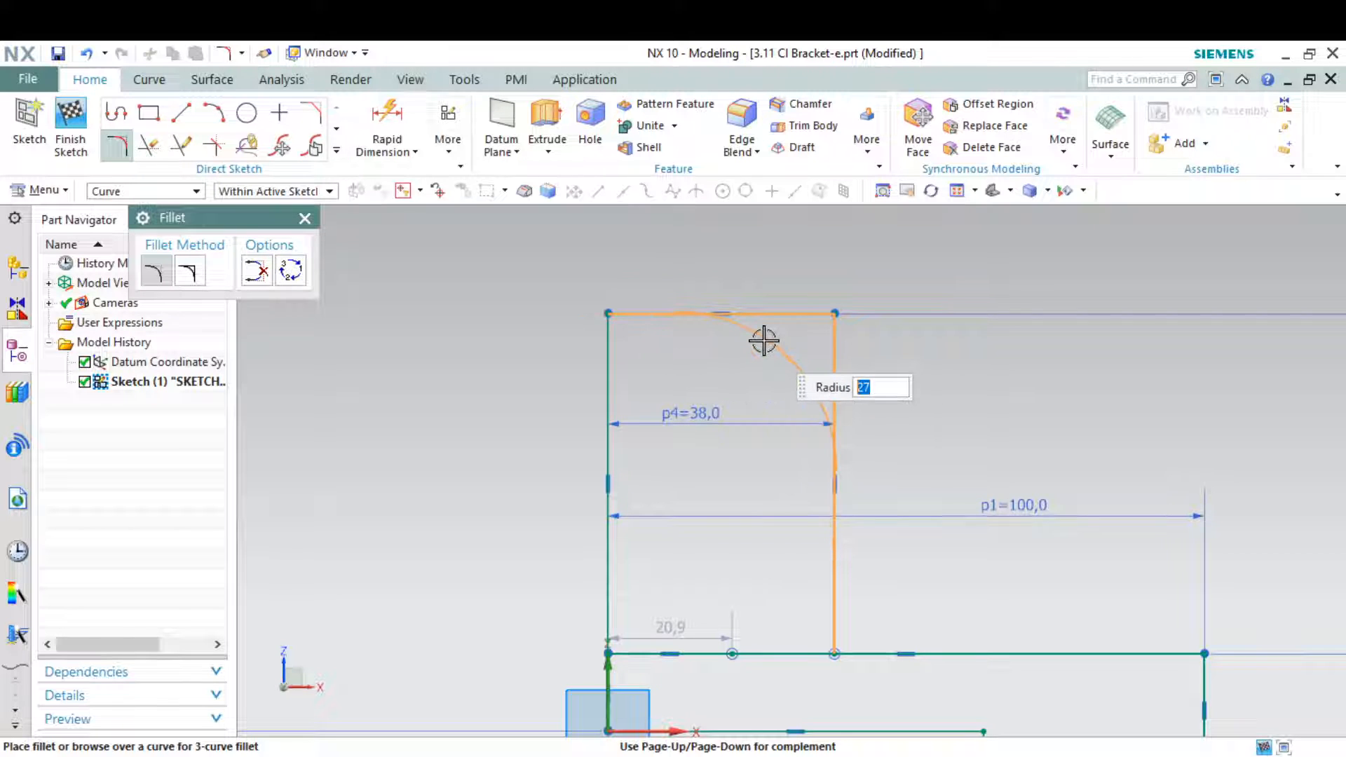
left_click(766, 339)
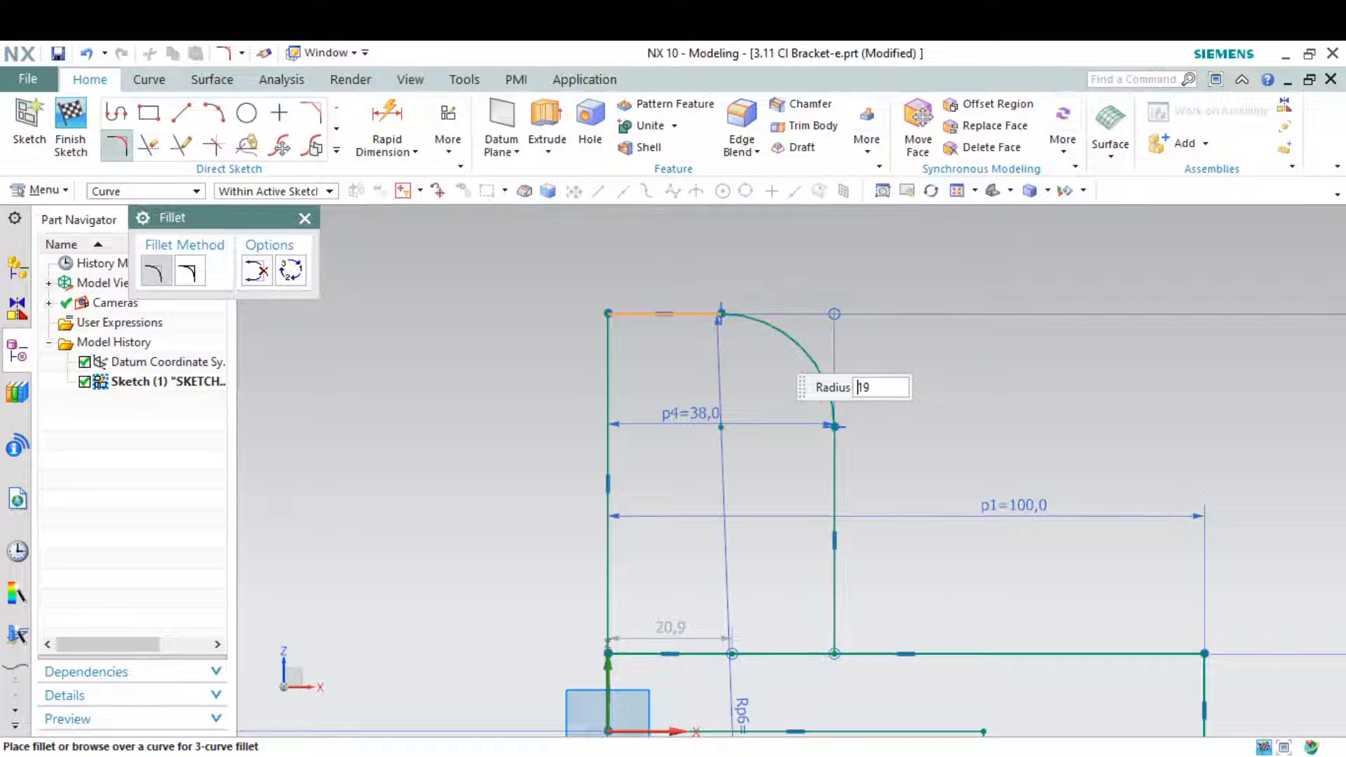
left_click(636, 313)
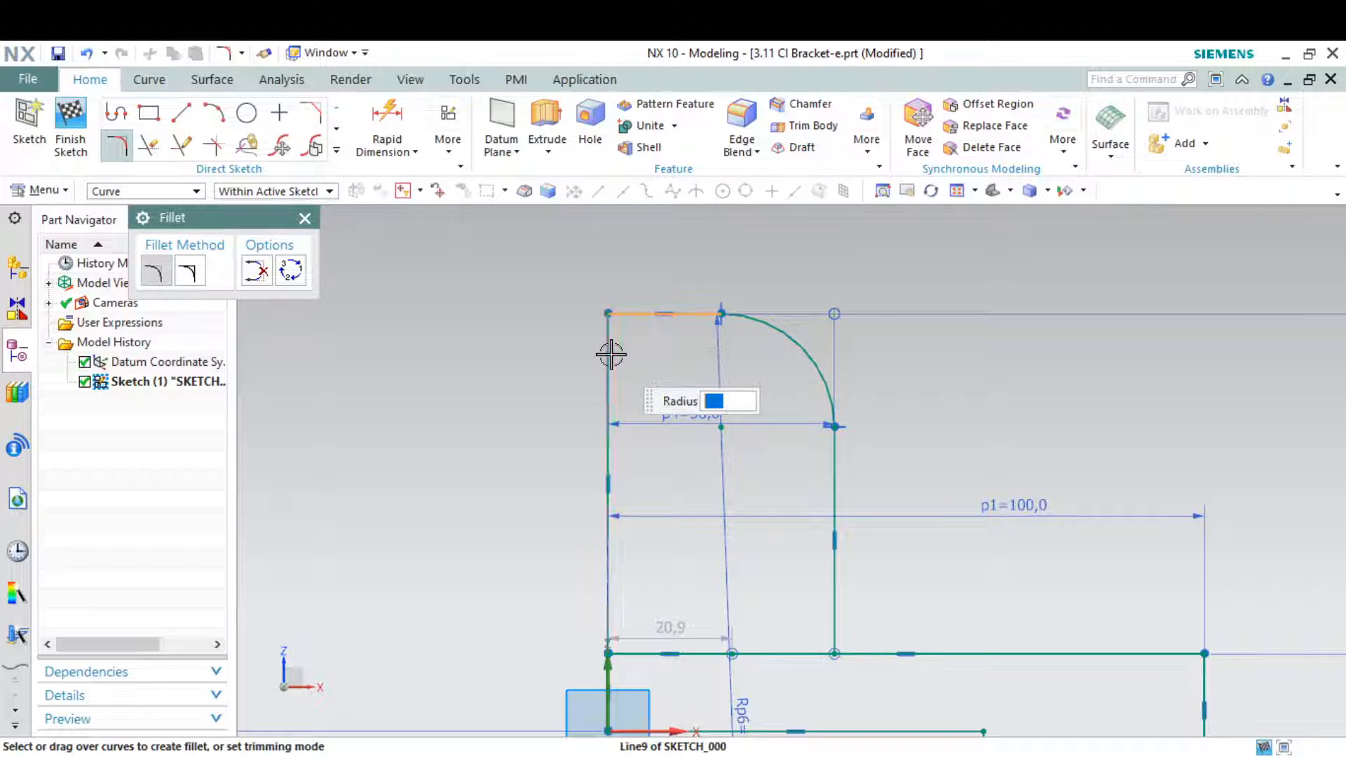
left_click(609, 356)
type("19")
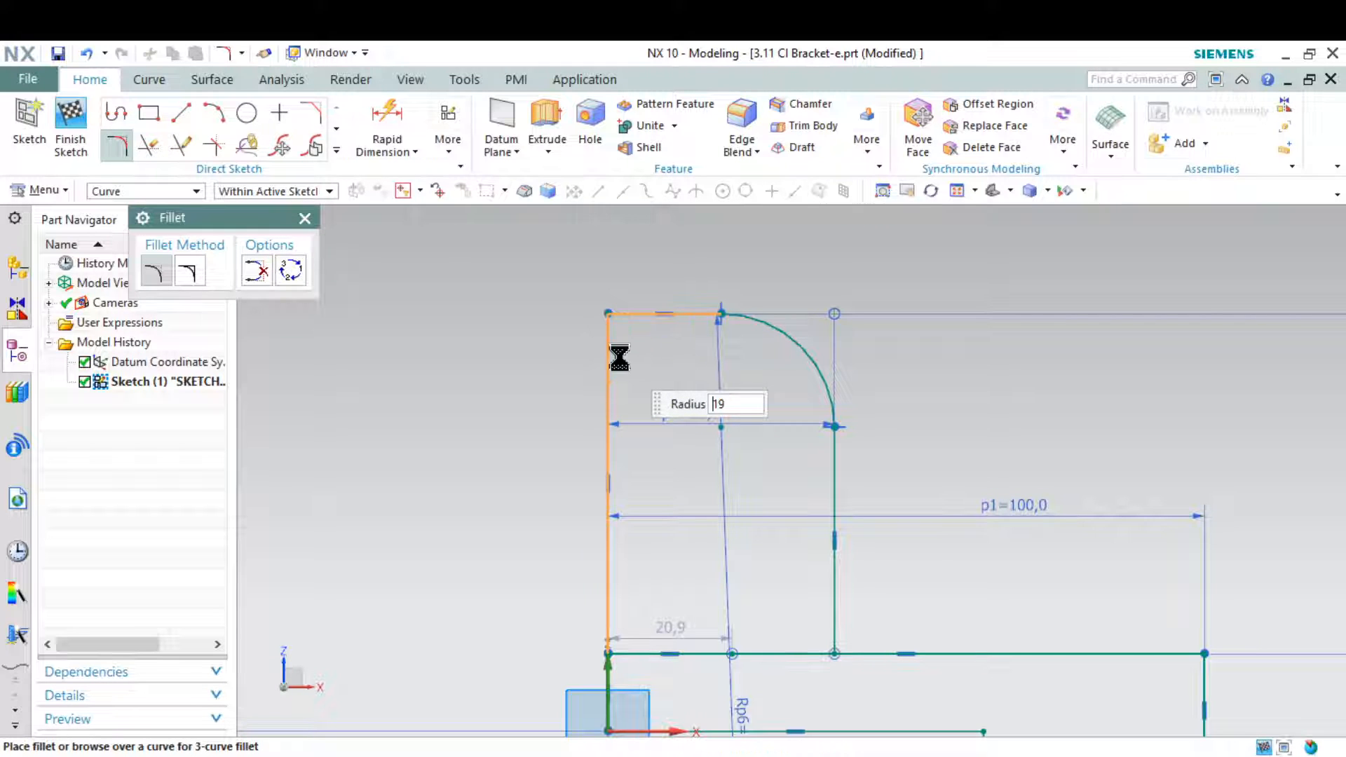
key("Return")
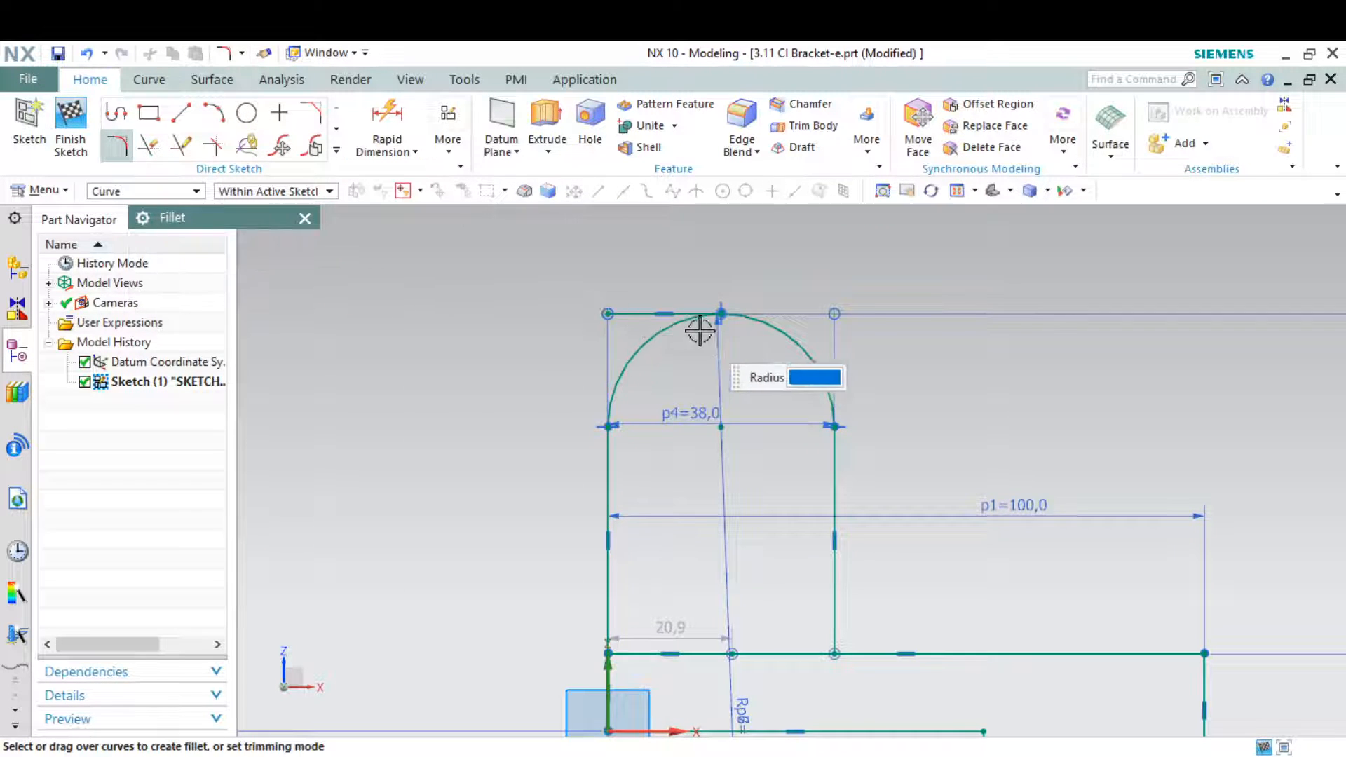
Delete the leftover straight line above the upright's rounded top
scroll(700, 329, "up", 5)
key("Escape")
left_click(658, 281)
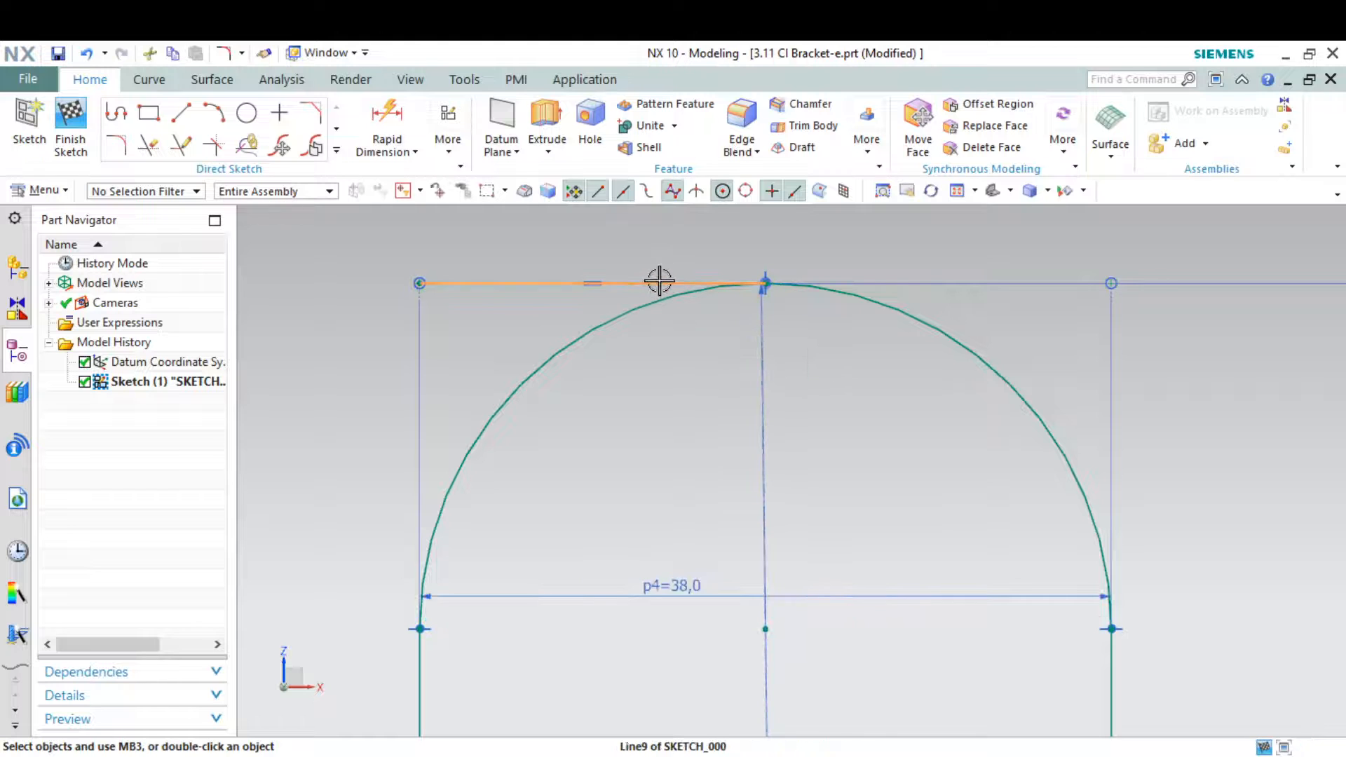
left_click(619, 281)
key("Delete")
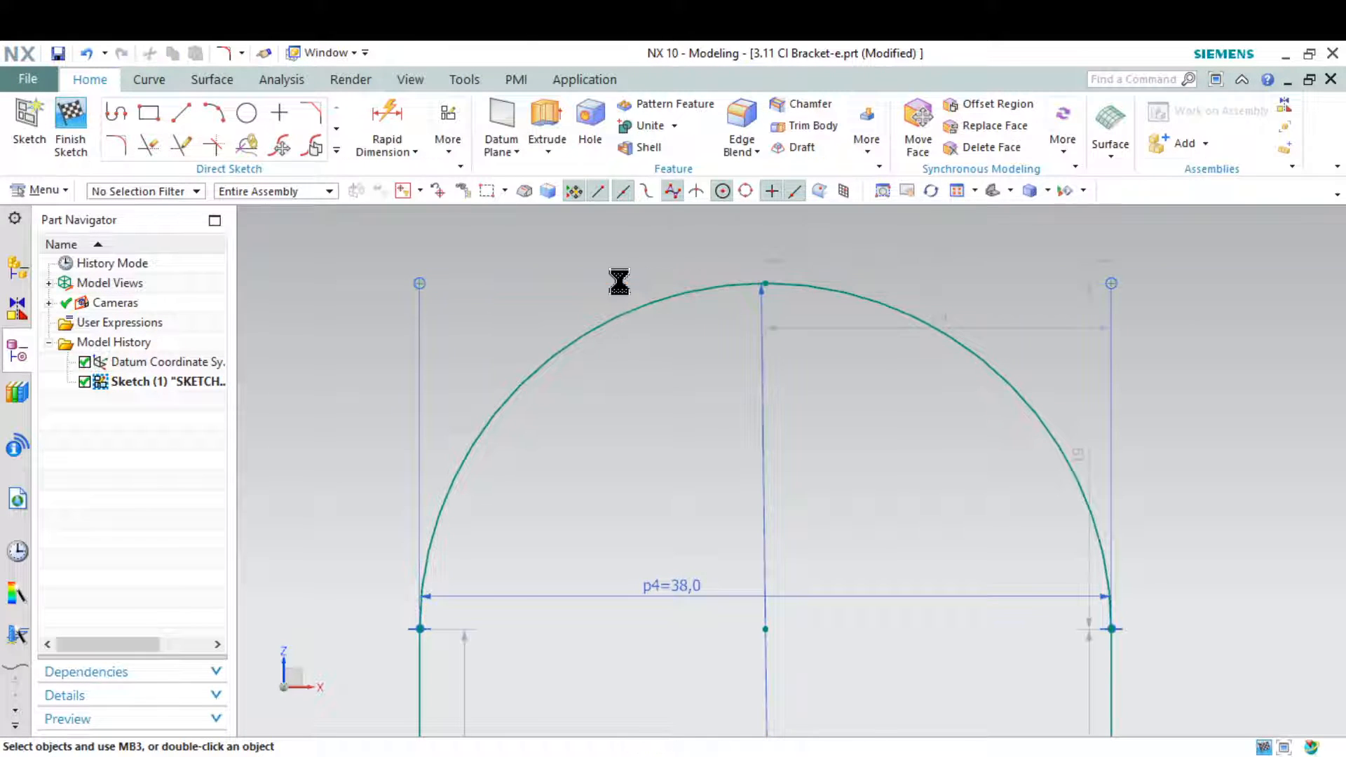
Undo the line deletion and both corner fillets on the upright profile
scroll(619, 281, "down", 3)
scroll(617, 280, "down", 1)
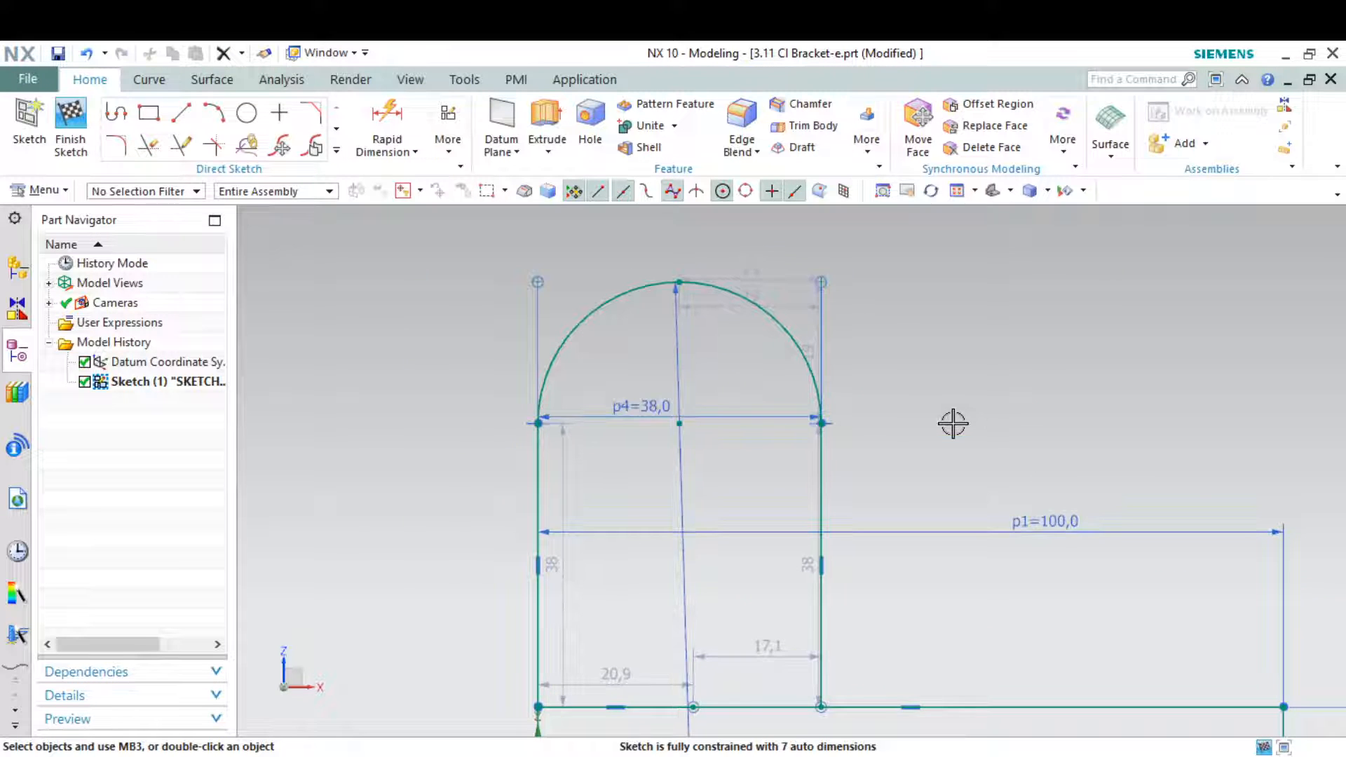
scroll(954, 424, "down", 1)
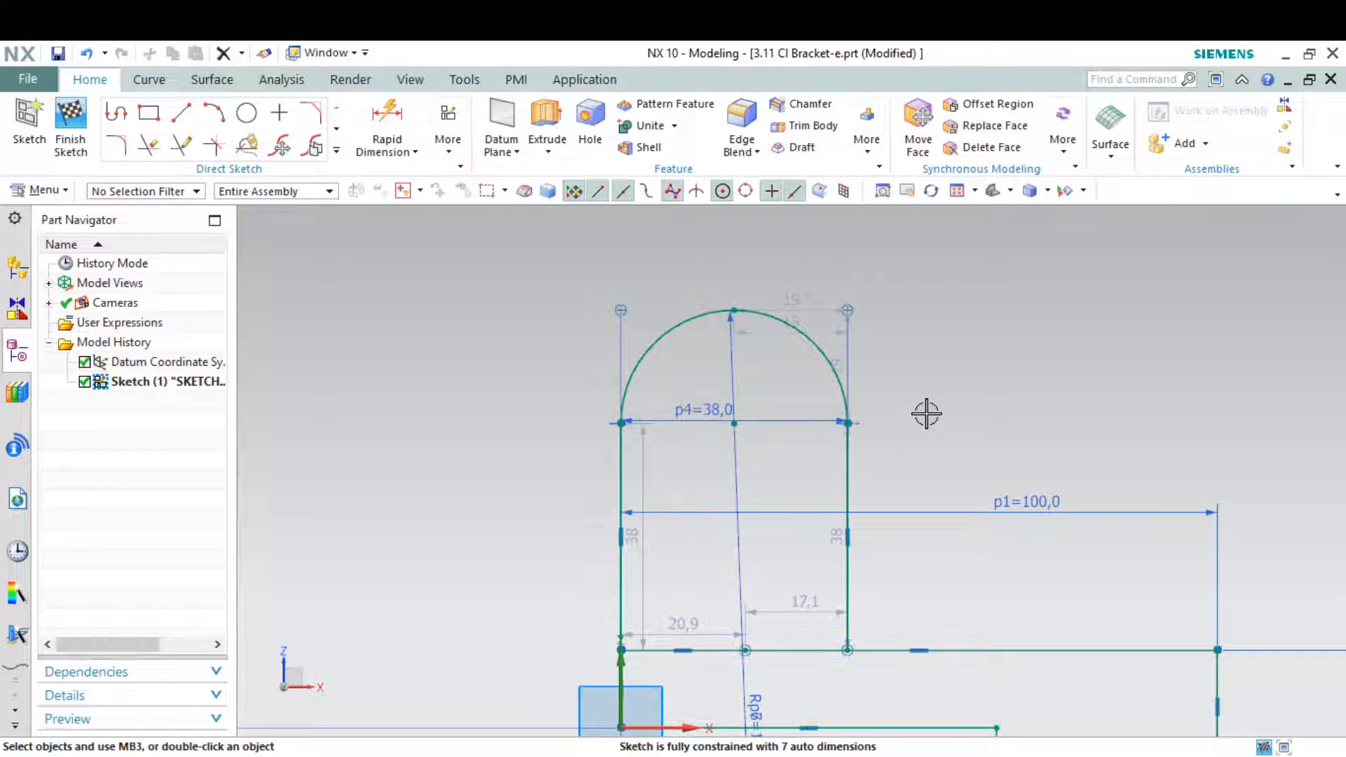
key("ctrl+z")
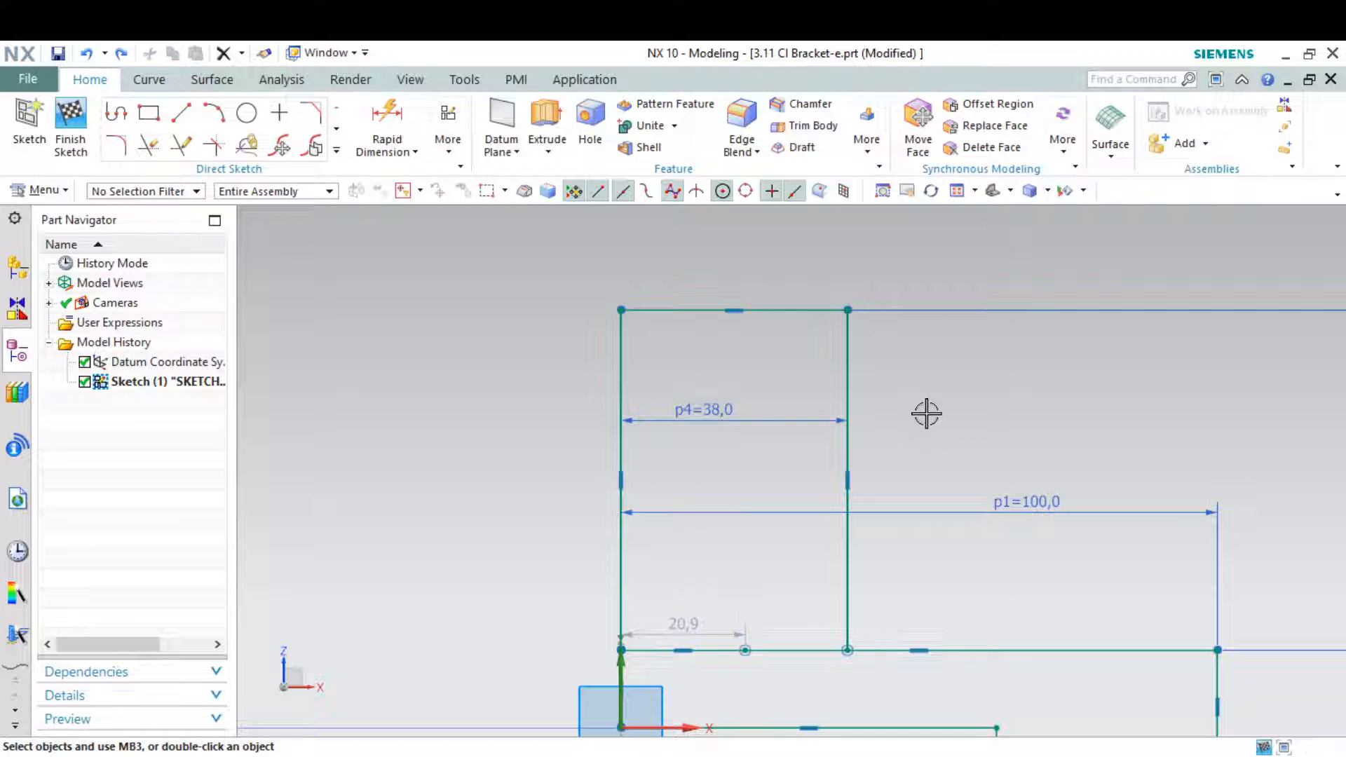
scroll(926, 414, "down", 1)
scroll(956, 399, "down", 1)
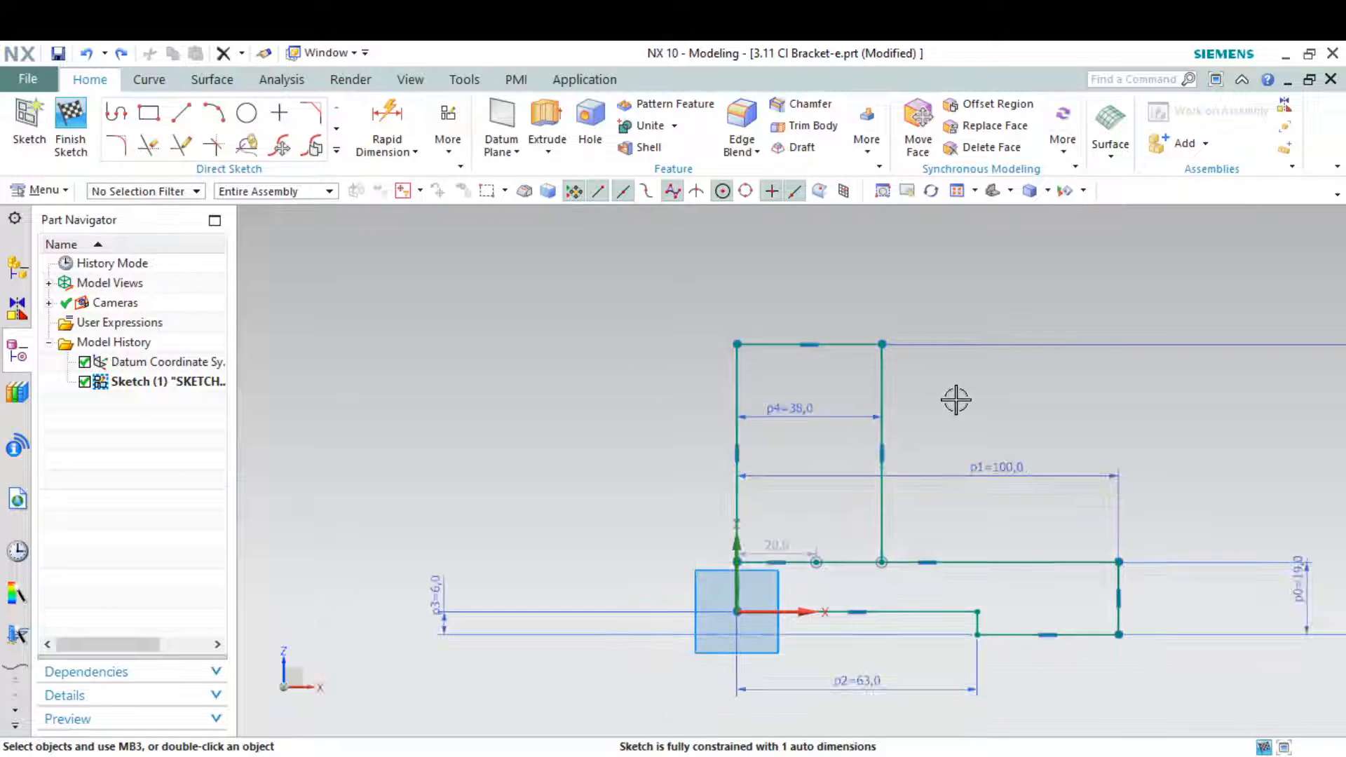
scroll(956, 398, "up", 1)
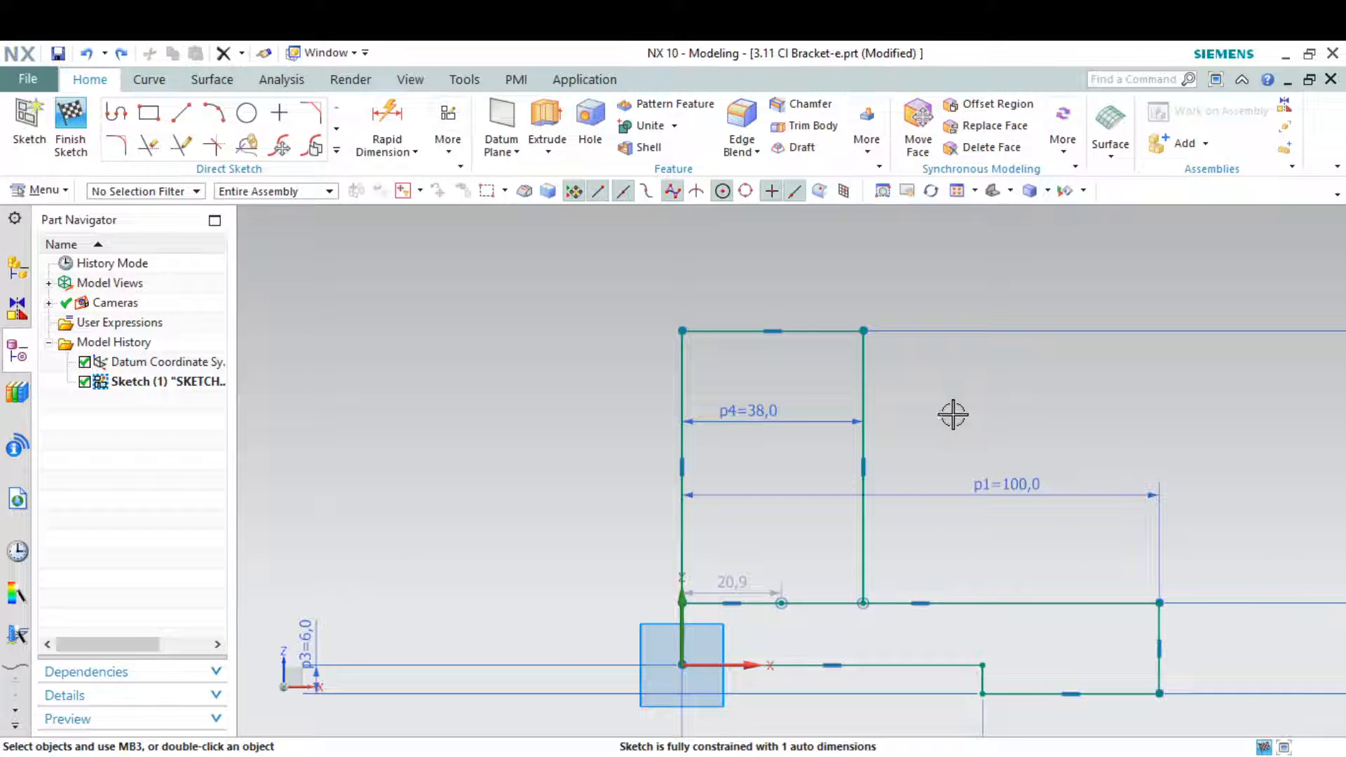
Move the loose endpoint of the upright's bottom line to about 31.8 mm from the upright's left edge, near its lower right corner
scroll(667, 565, "up", 3)
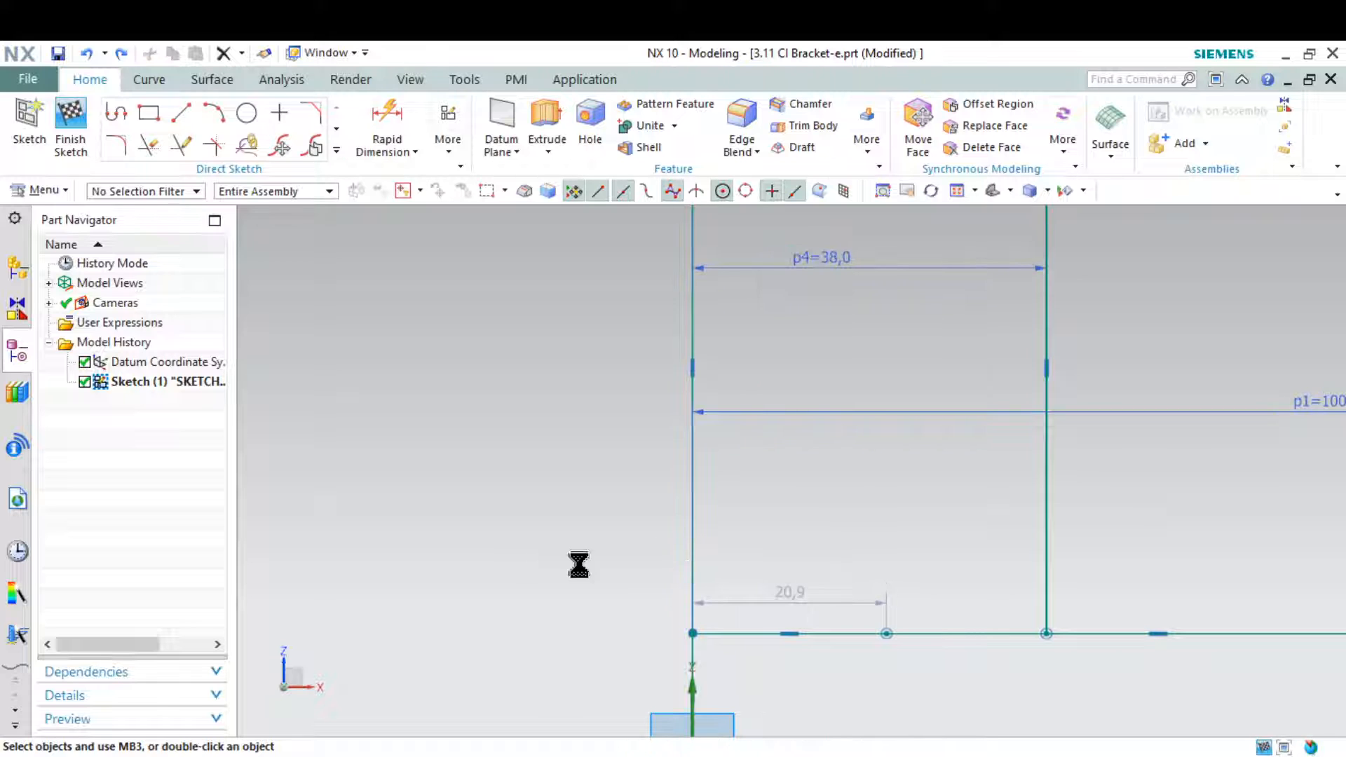
left_click(900, 634)
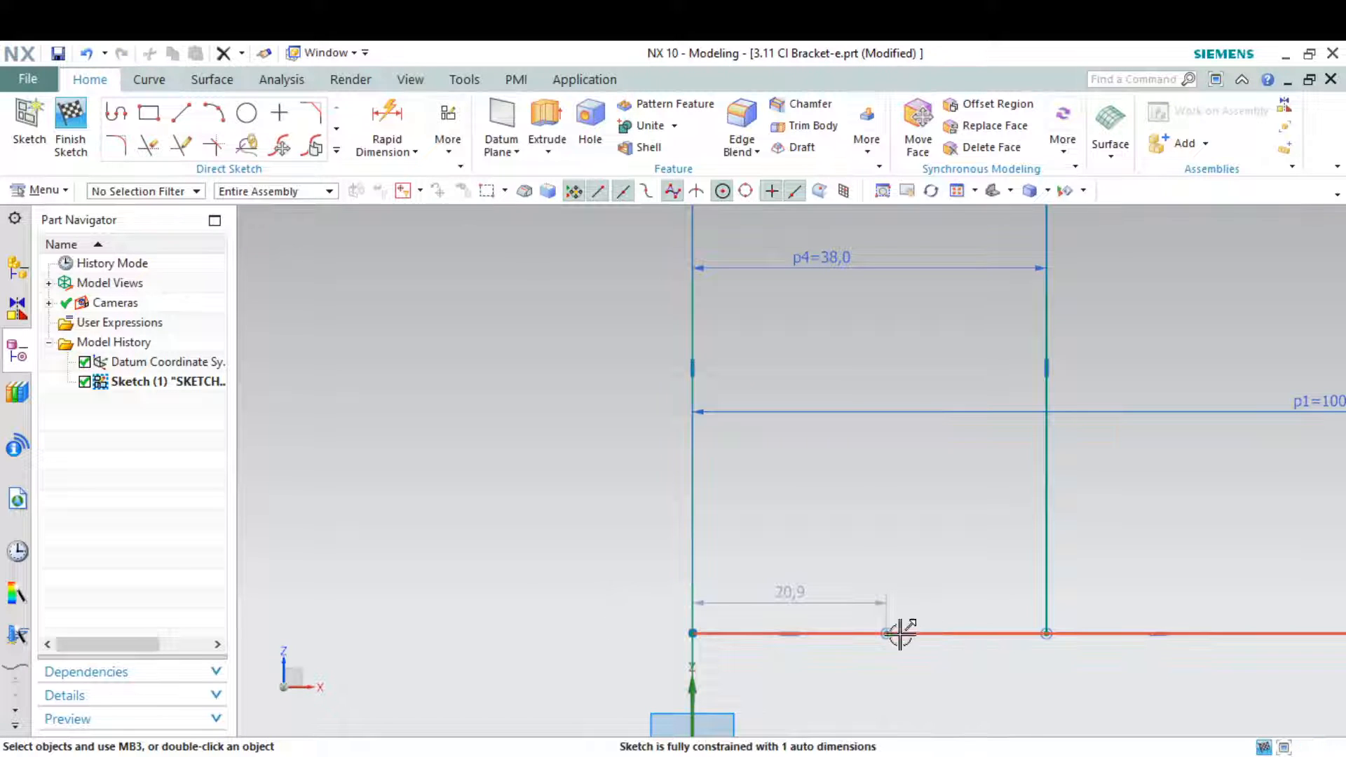
left_click_drag(887, 635, 947, 586)
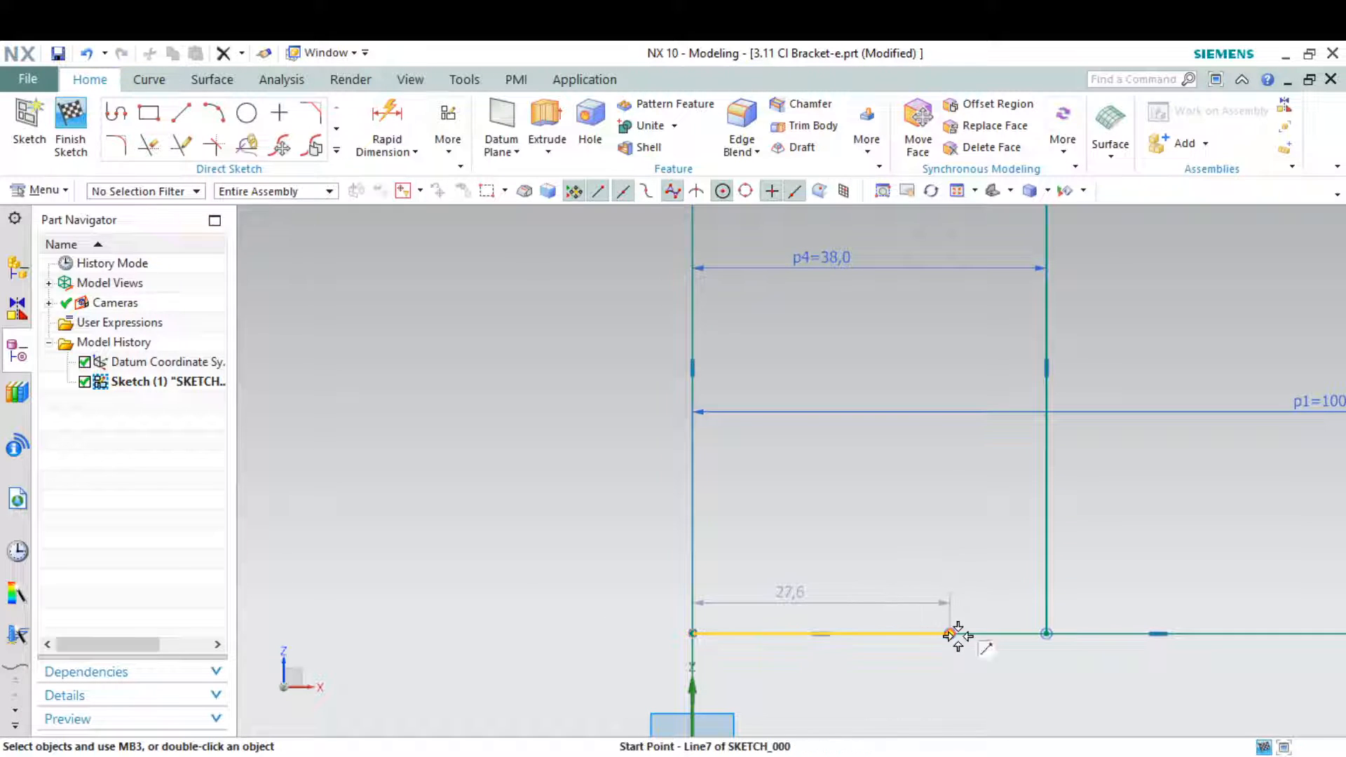
left_click_drag(950, 634, 990, 636)
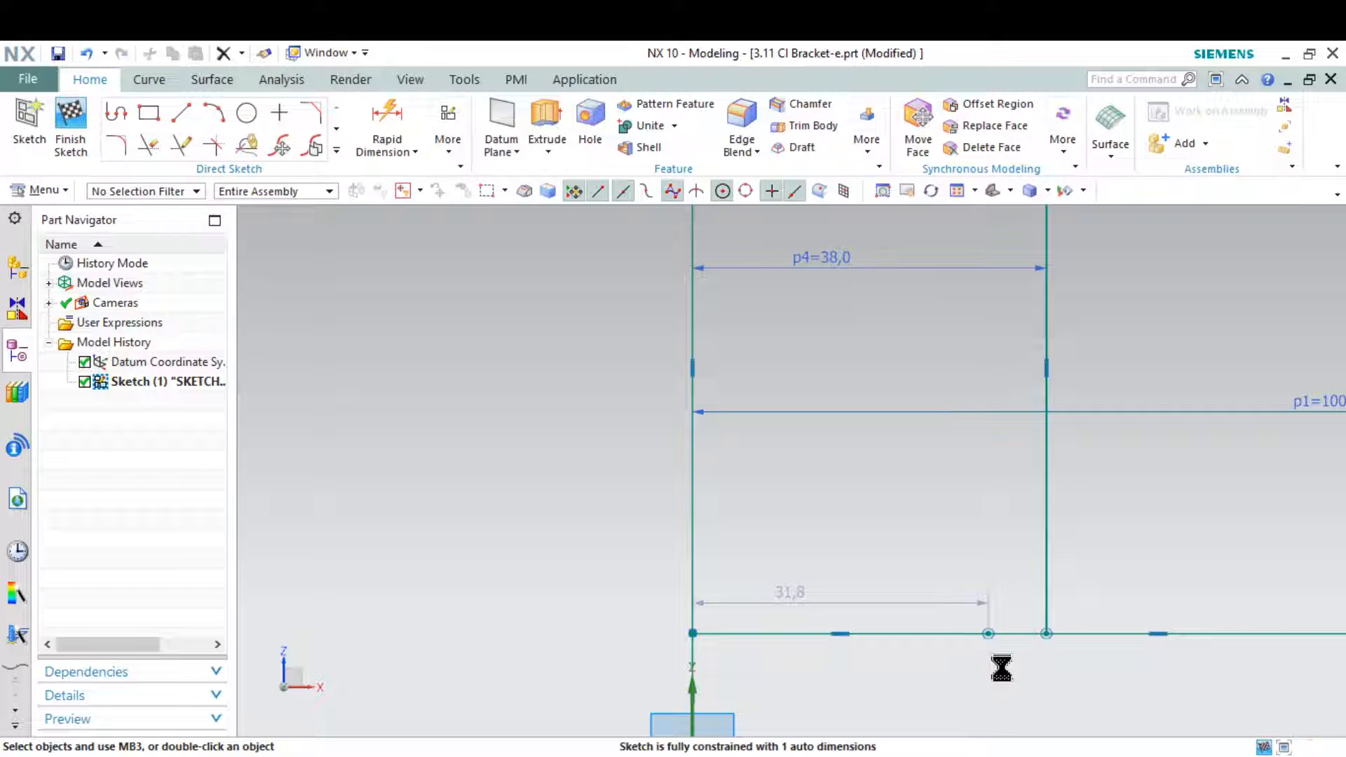
key("d")
scroll(1002, 665, "up", 3)
key("Escape")
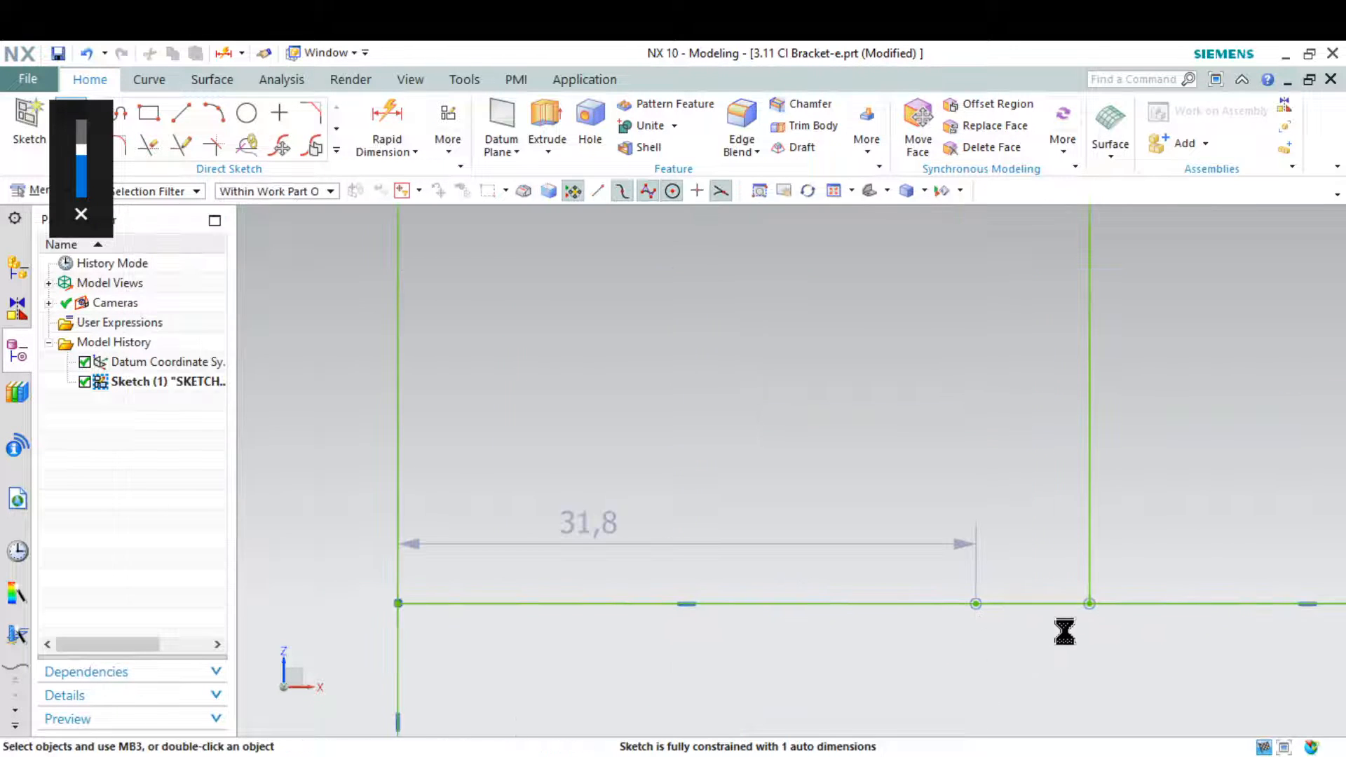
Make the loose endpoint coincident with the upright's lower right corner and finish the sketch
left_click(1091, 604)
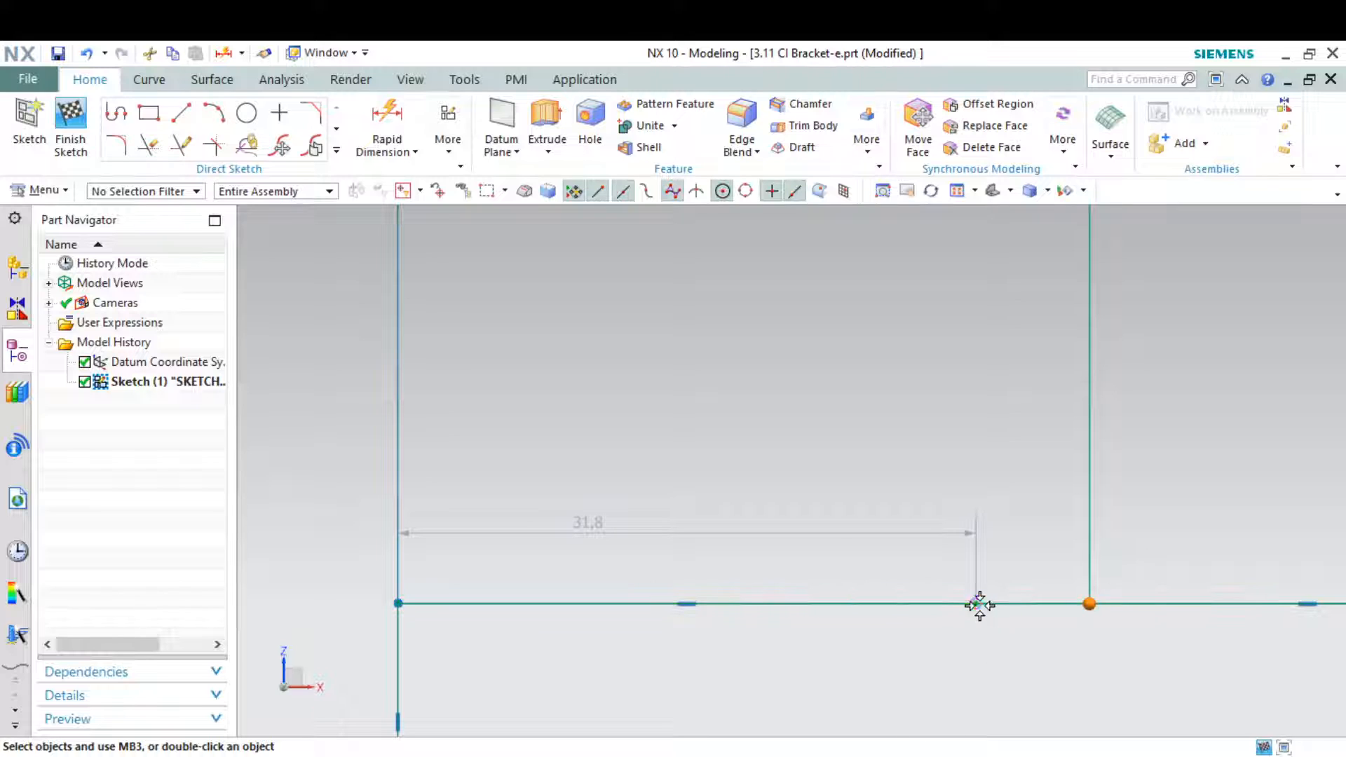
left_click(979, 604)
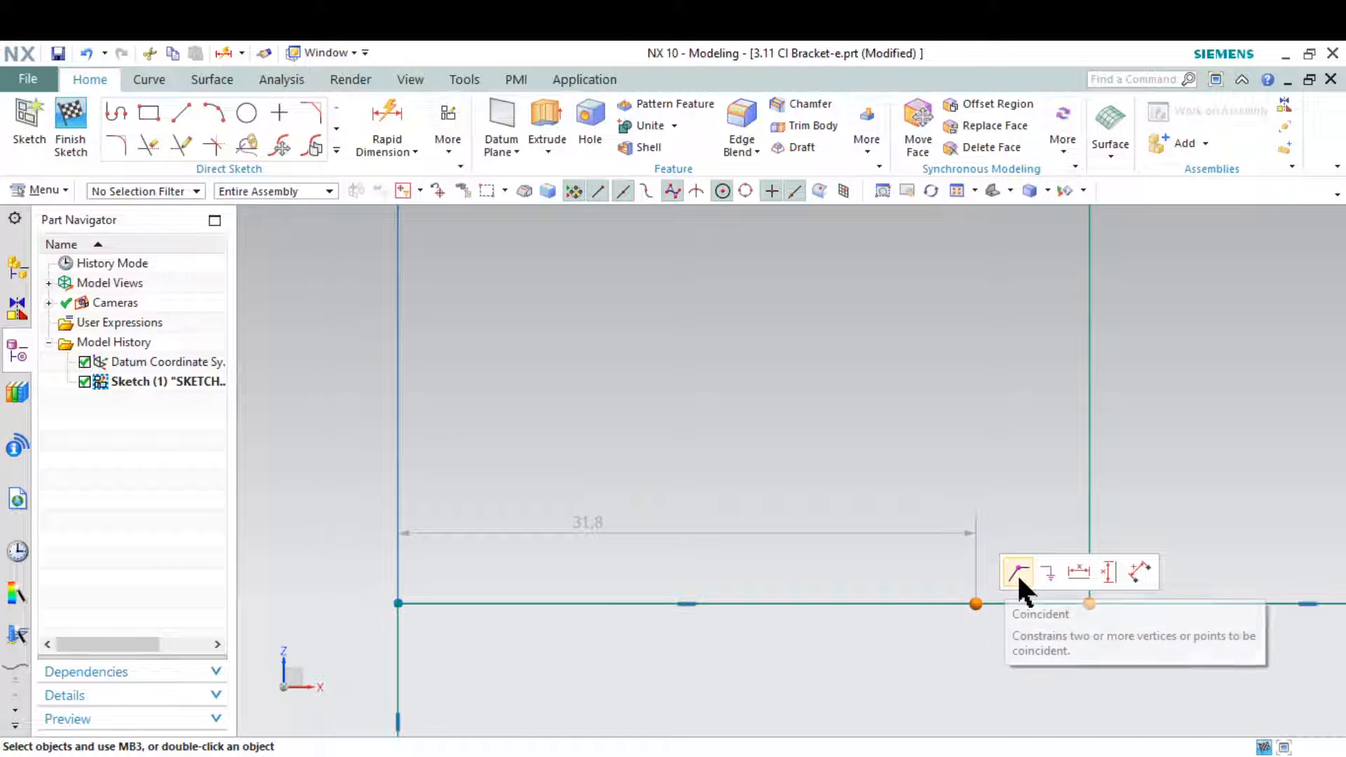
left_click(1017, 574)
scroll(806, 556, "down", 3)
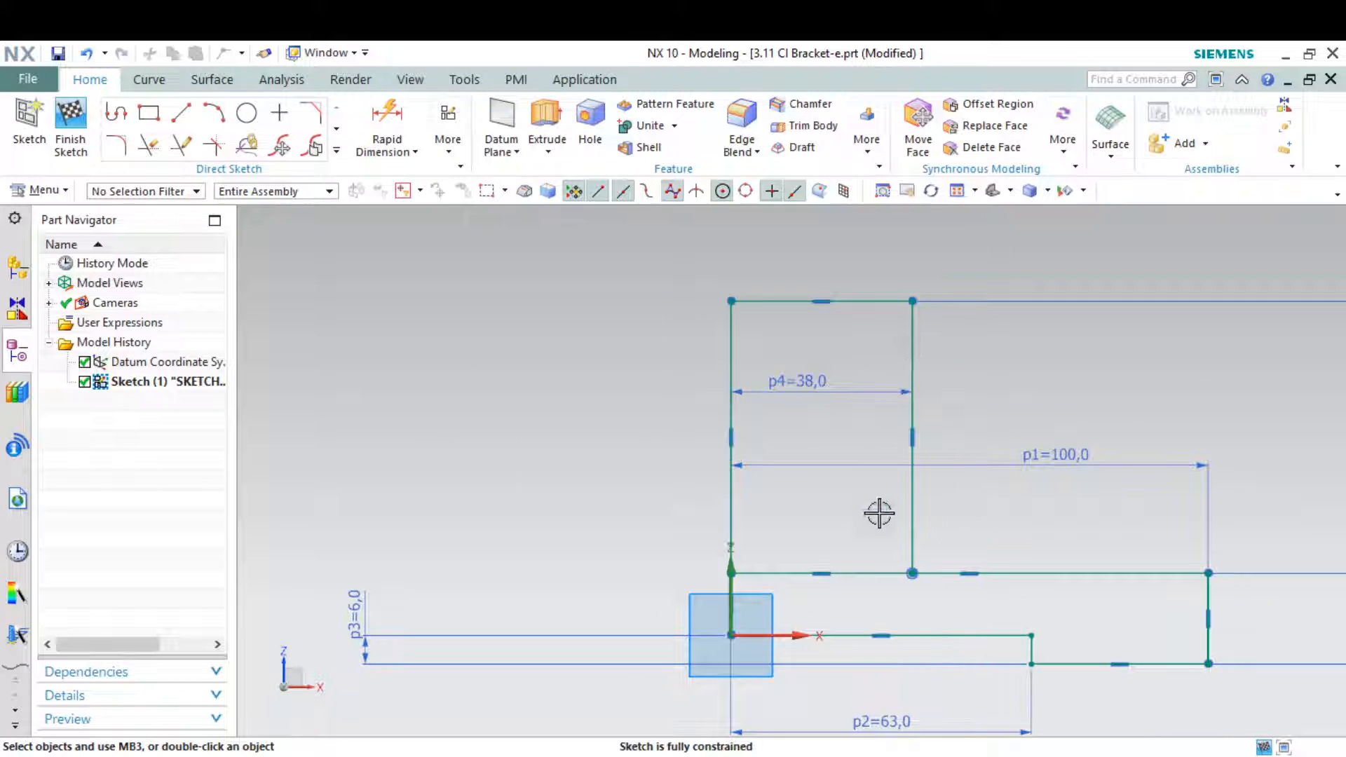
left_click(66, 124)
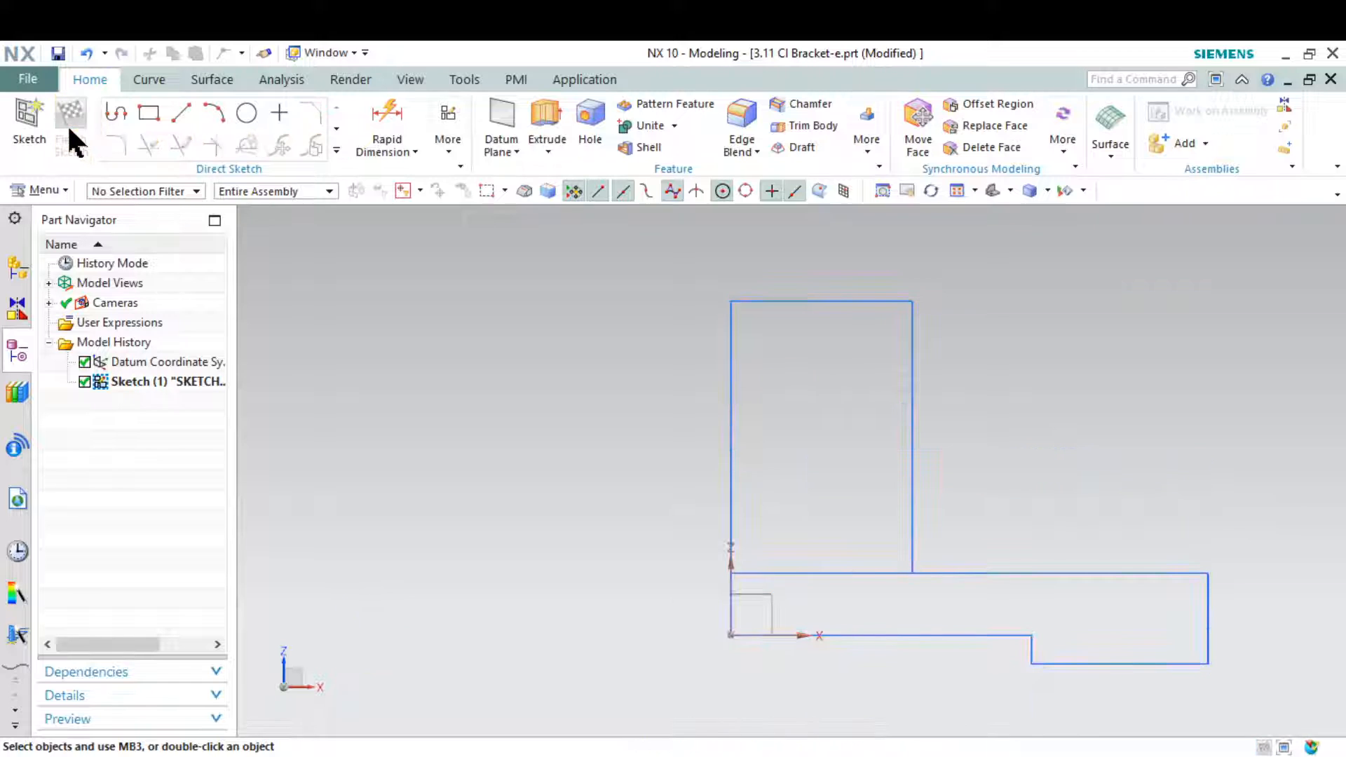
Extrude the stepped base profile to an end distance of 45 mm, checking the width on the drawing snip
left_click(992, 191)
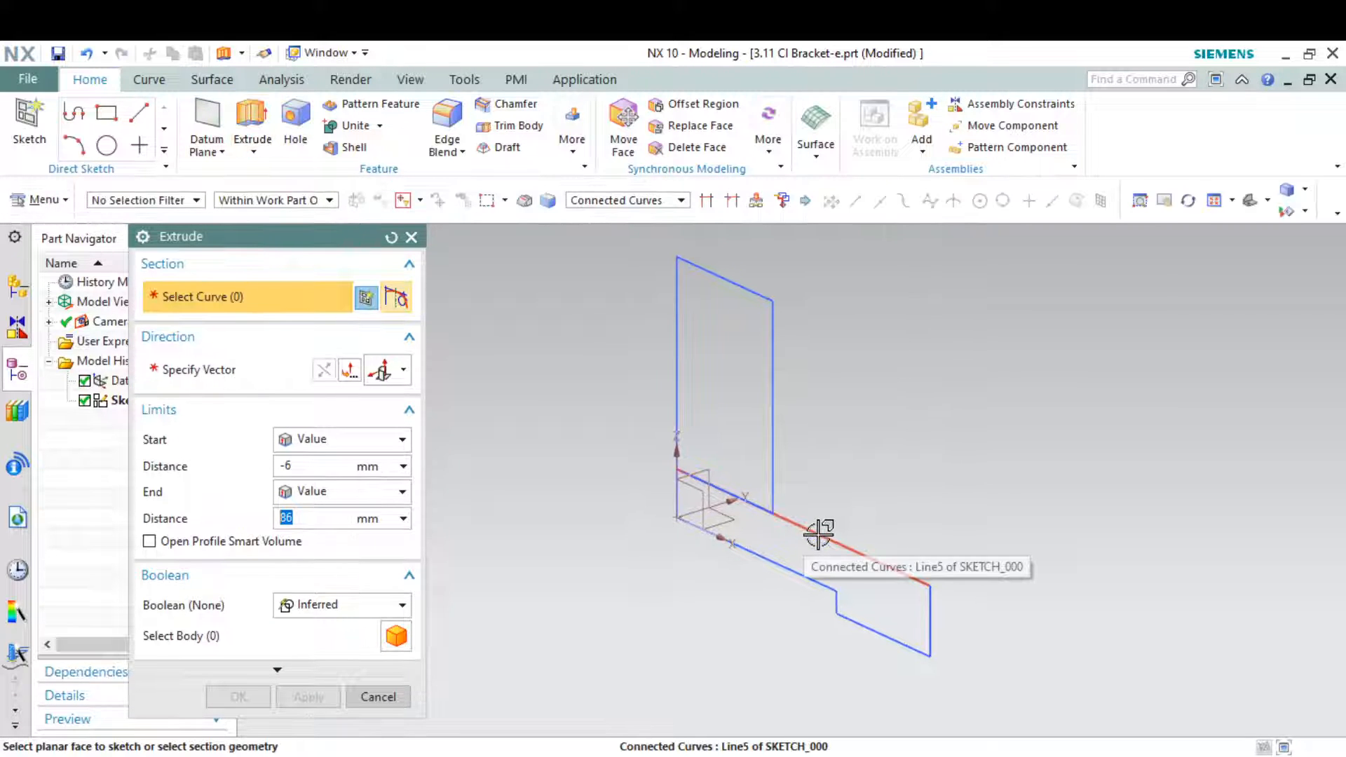
left_click(819, 534)
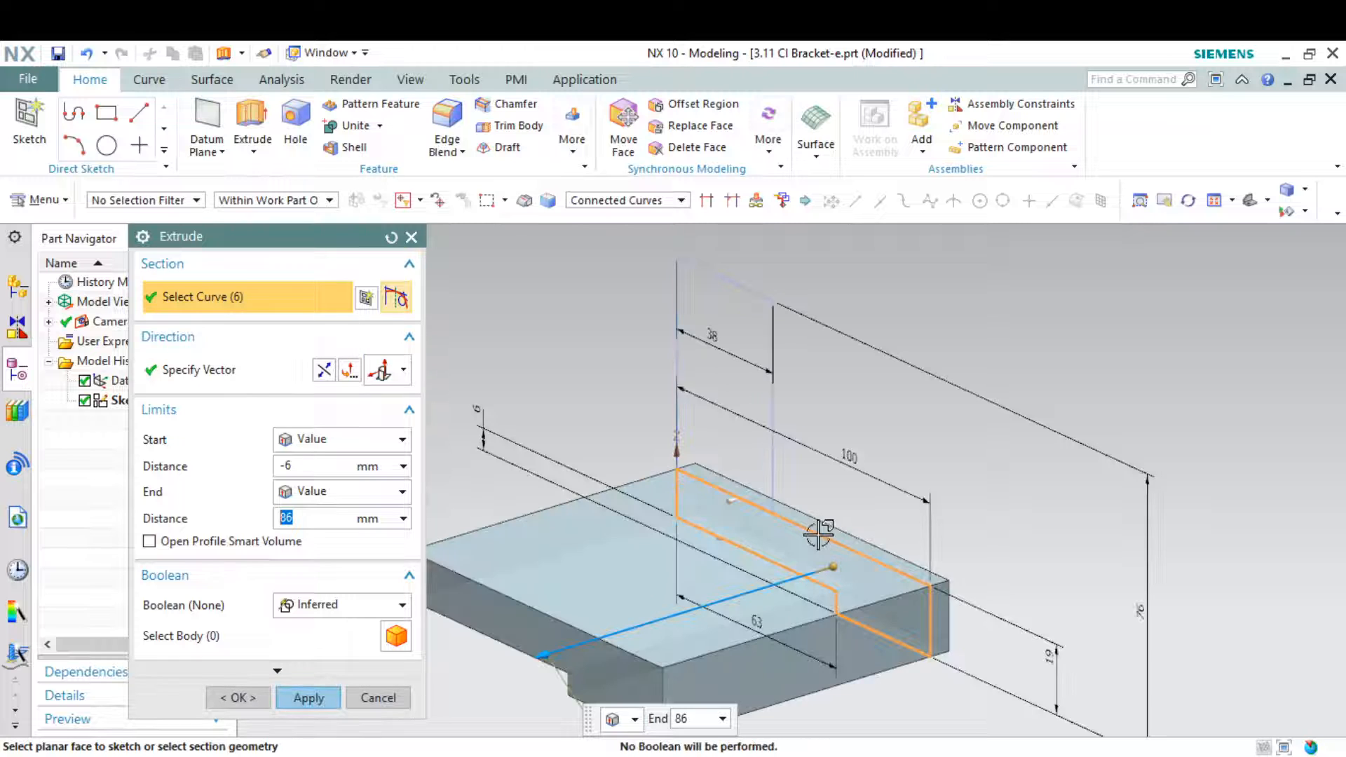
key("alt+Tab")
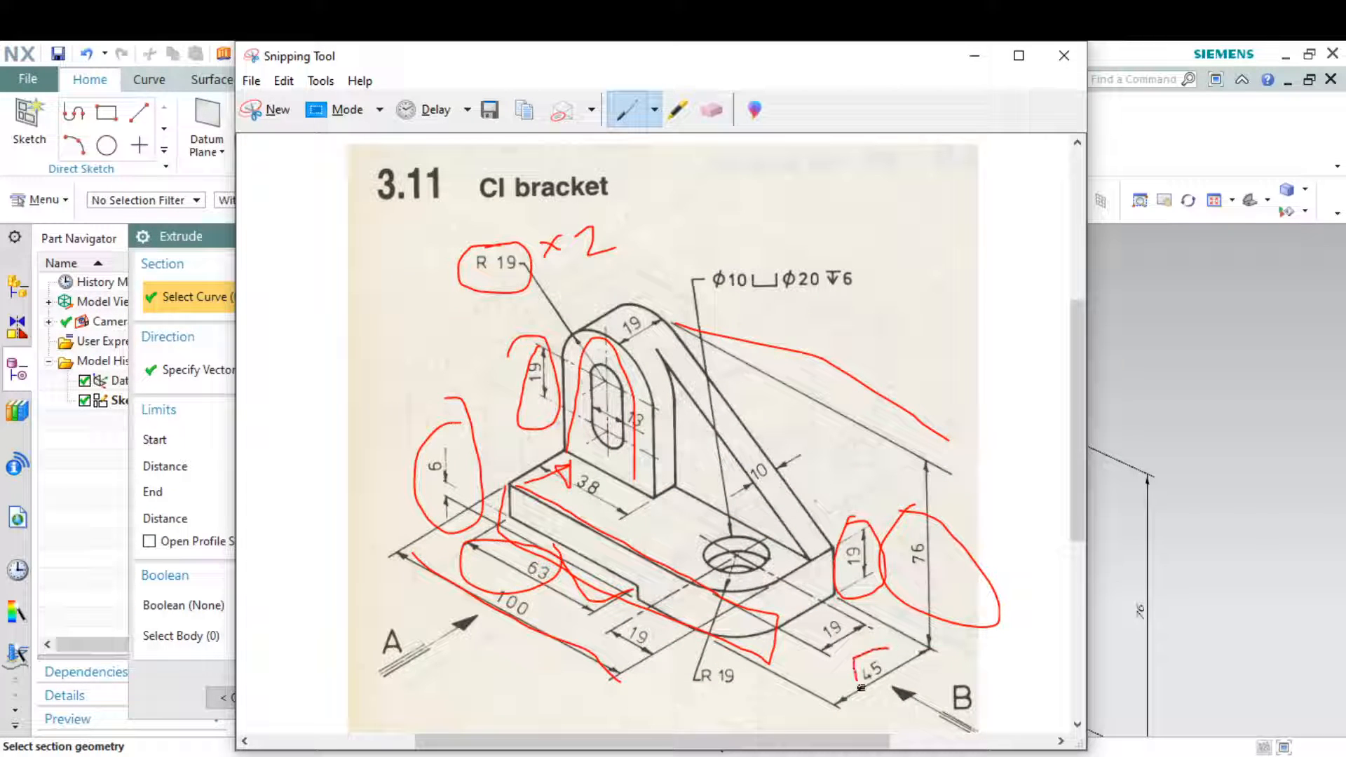
left_click(975, 55)
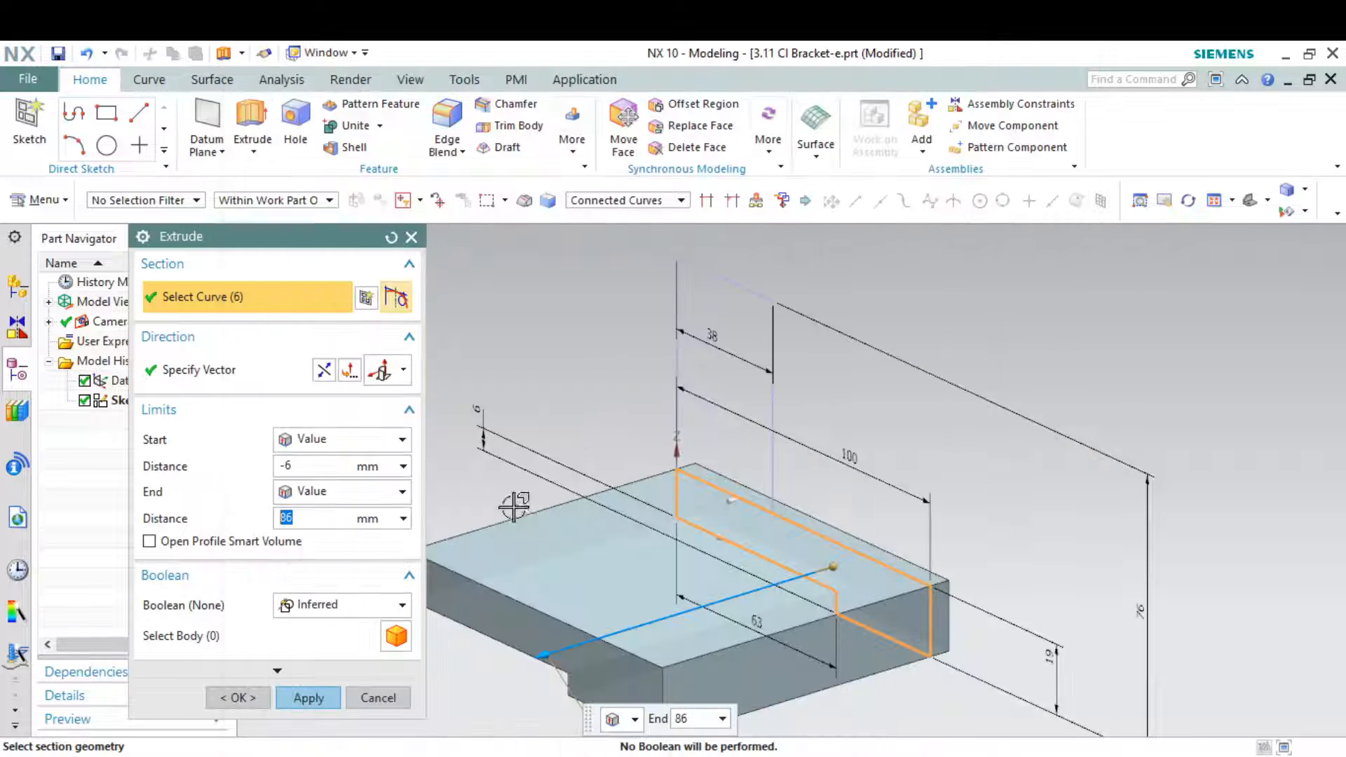
type("45")
key("Return")
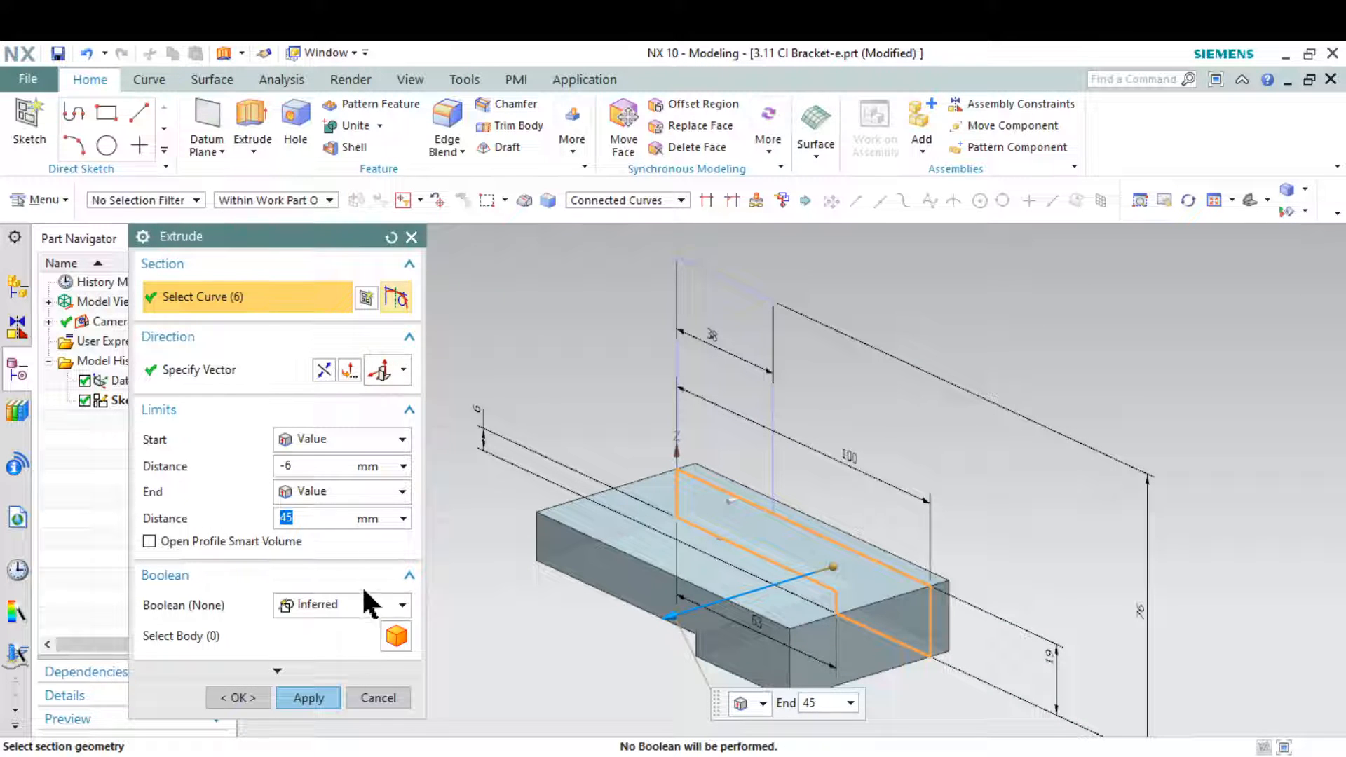
left_click(317, 695)
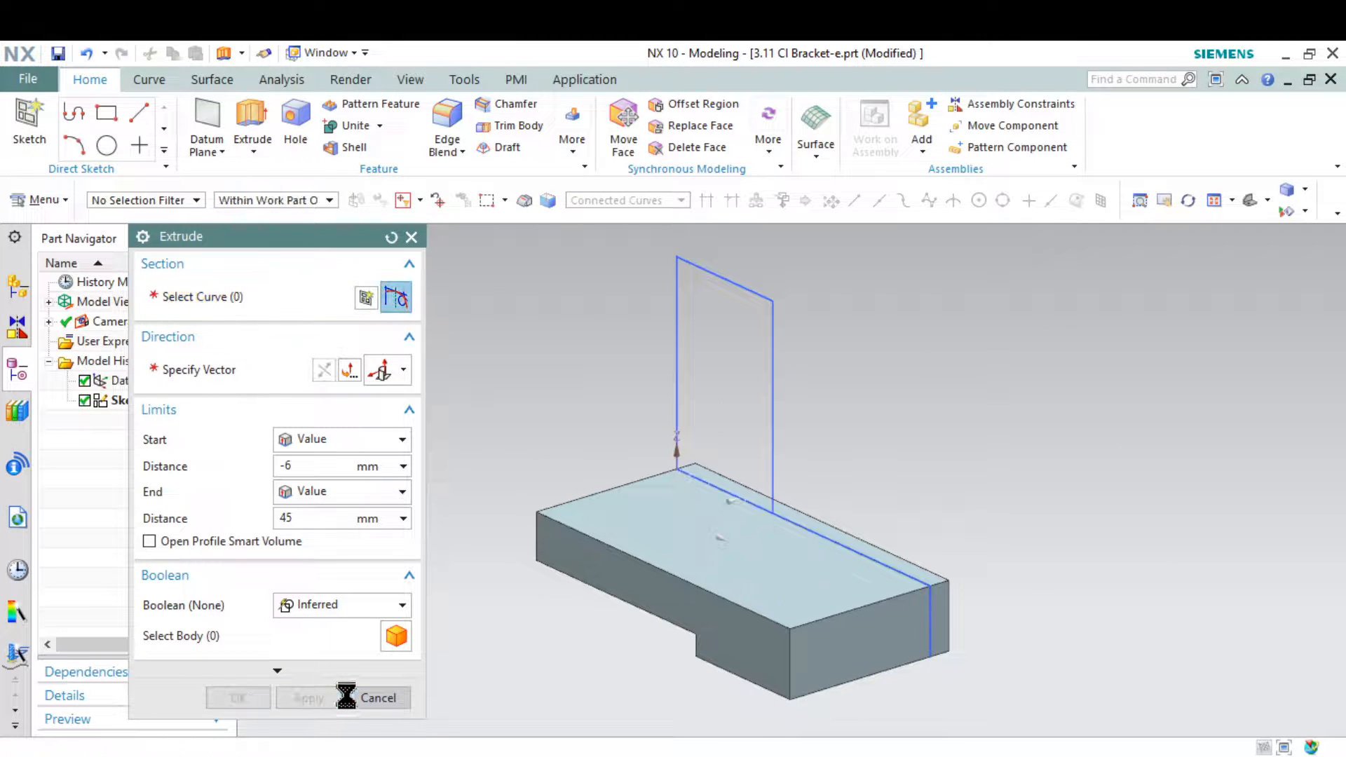
left_click(396, 694)
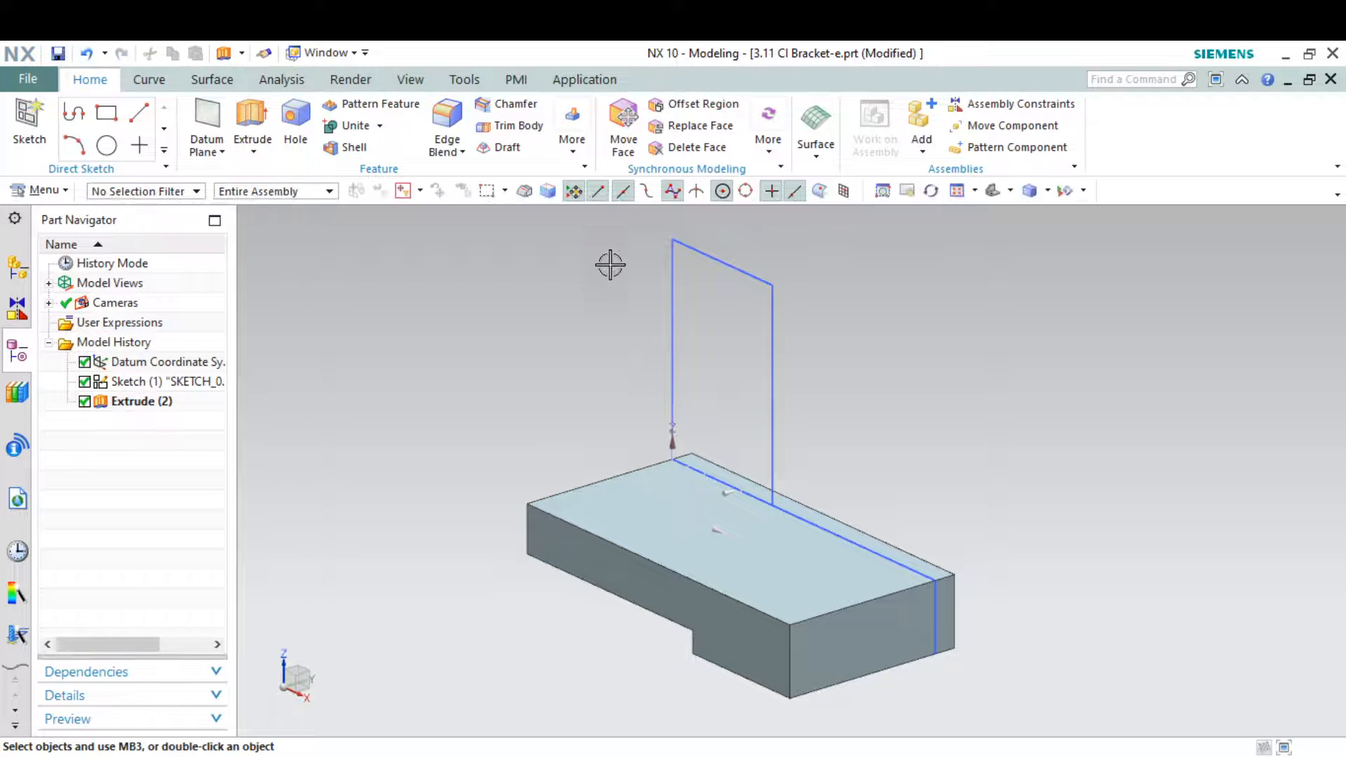
Edit the base extrusion so its start distance is 0 mm
middle_click_drag(902, 547, 829, 562)
double_click(797, 570)
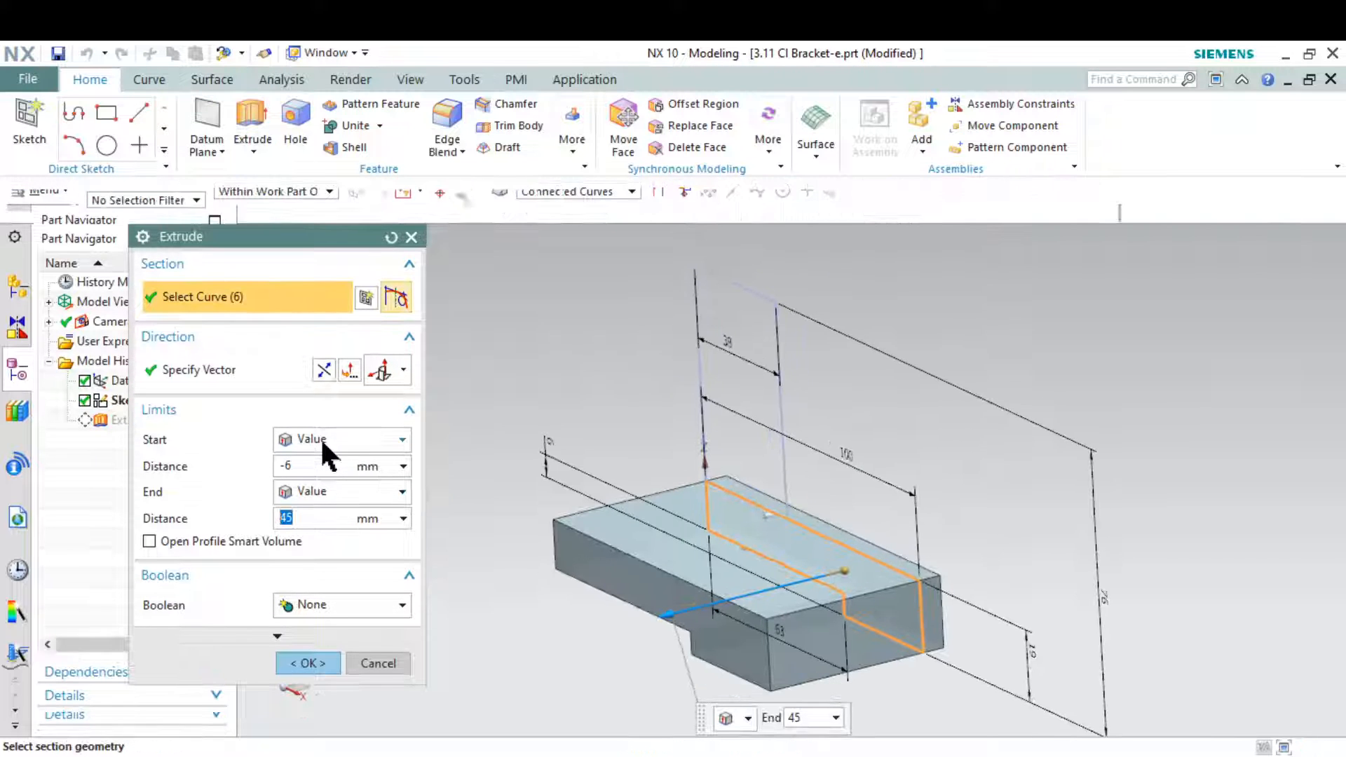
left_click(309, 466)
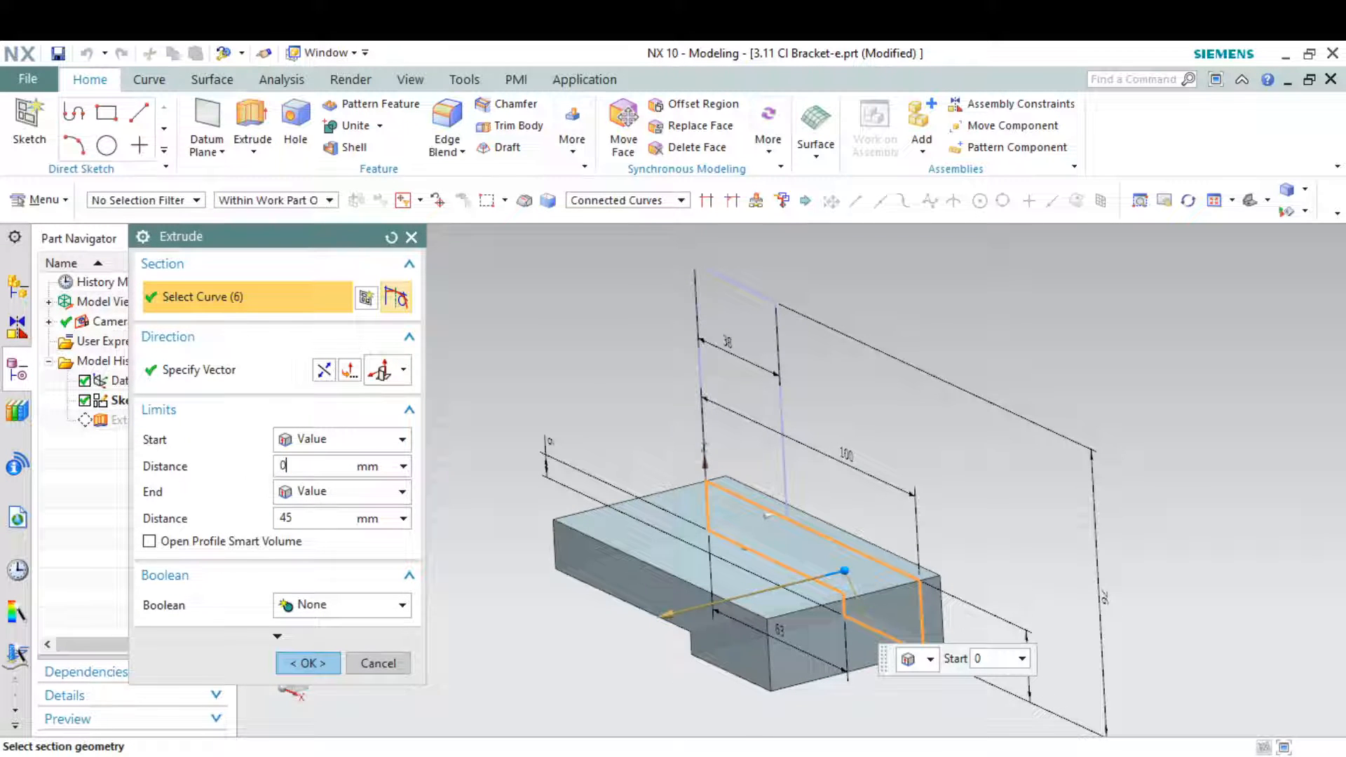
left_click(313, 662)
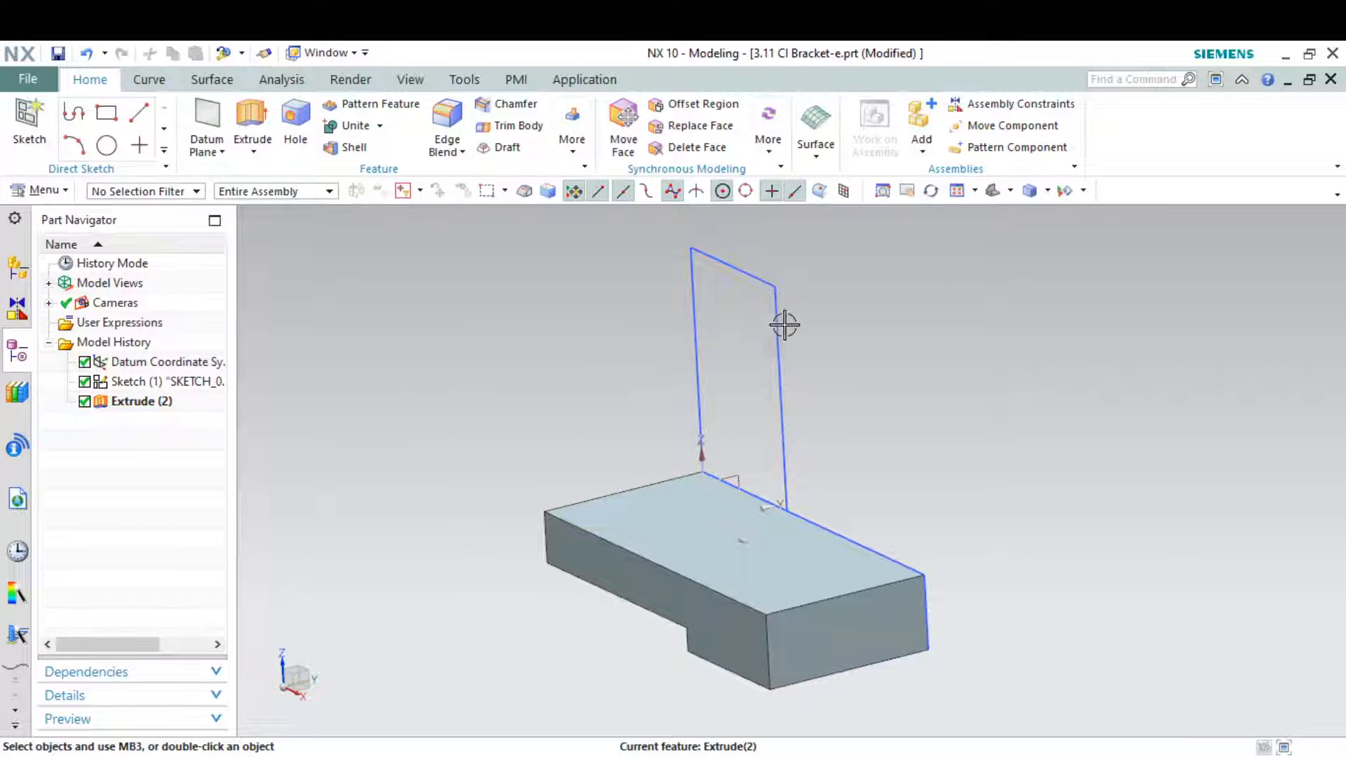
Extrude the upright's rectangular profile from 0 to 19 mm, united with the base, checking the thickness on the drawing snip
key("alt+Tab")
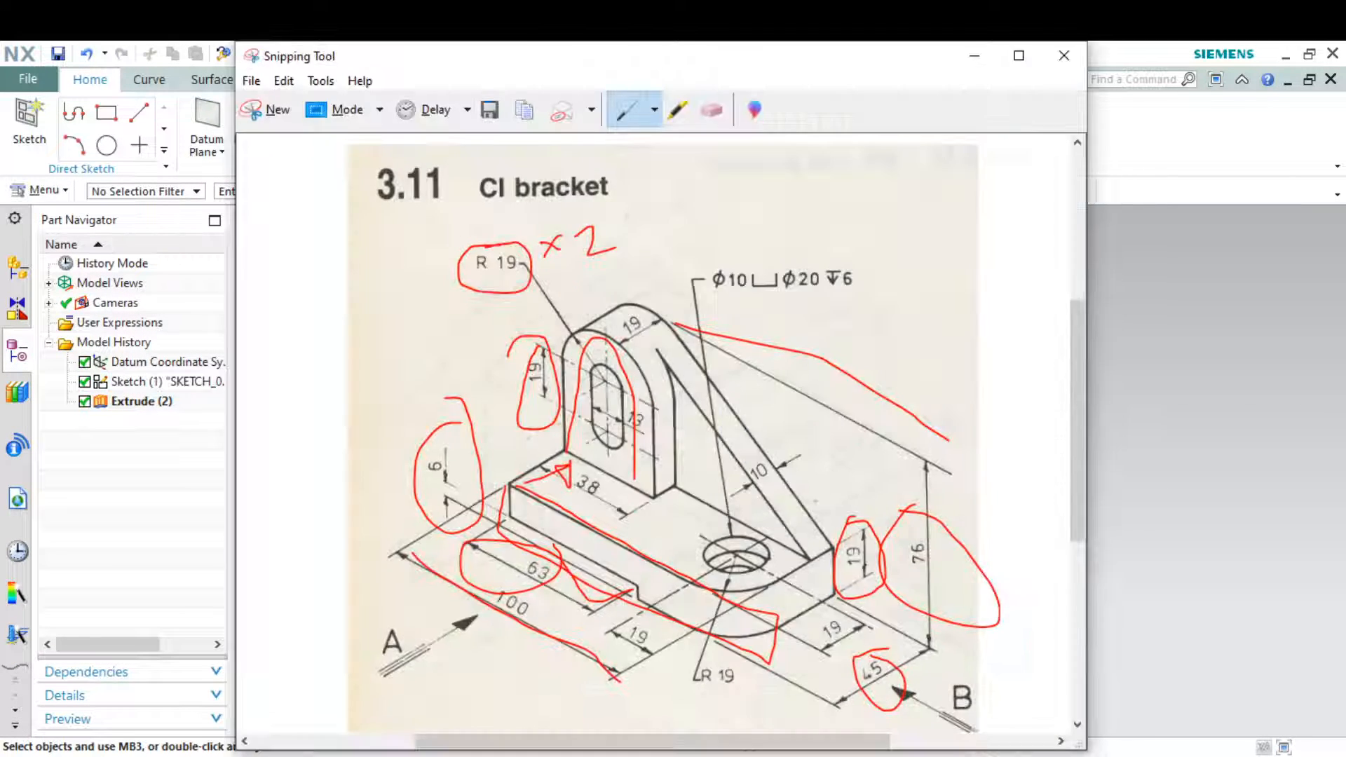
key("alt+Tab")
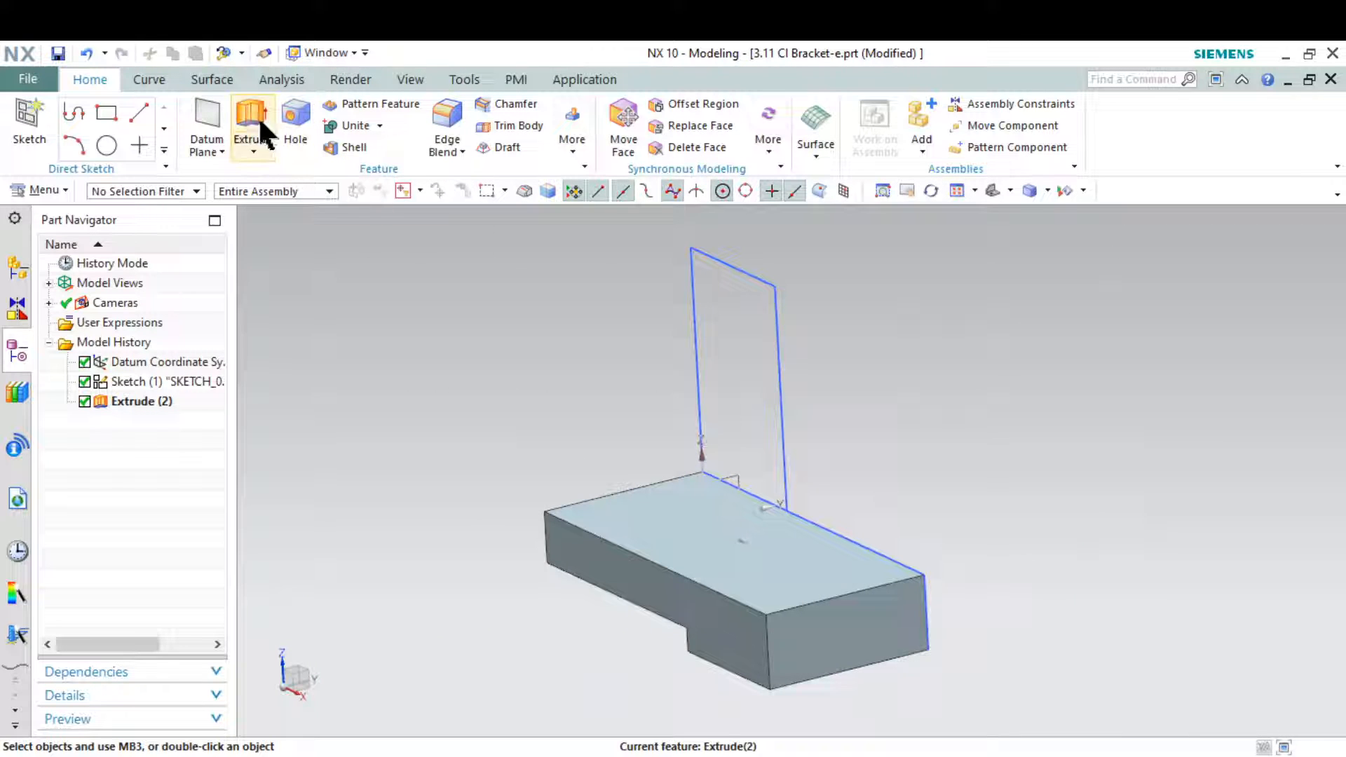
left_click(775, 312)
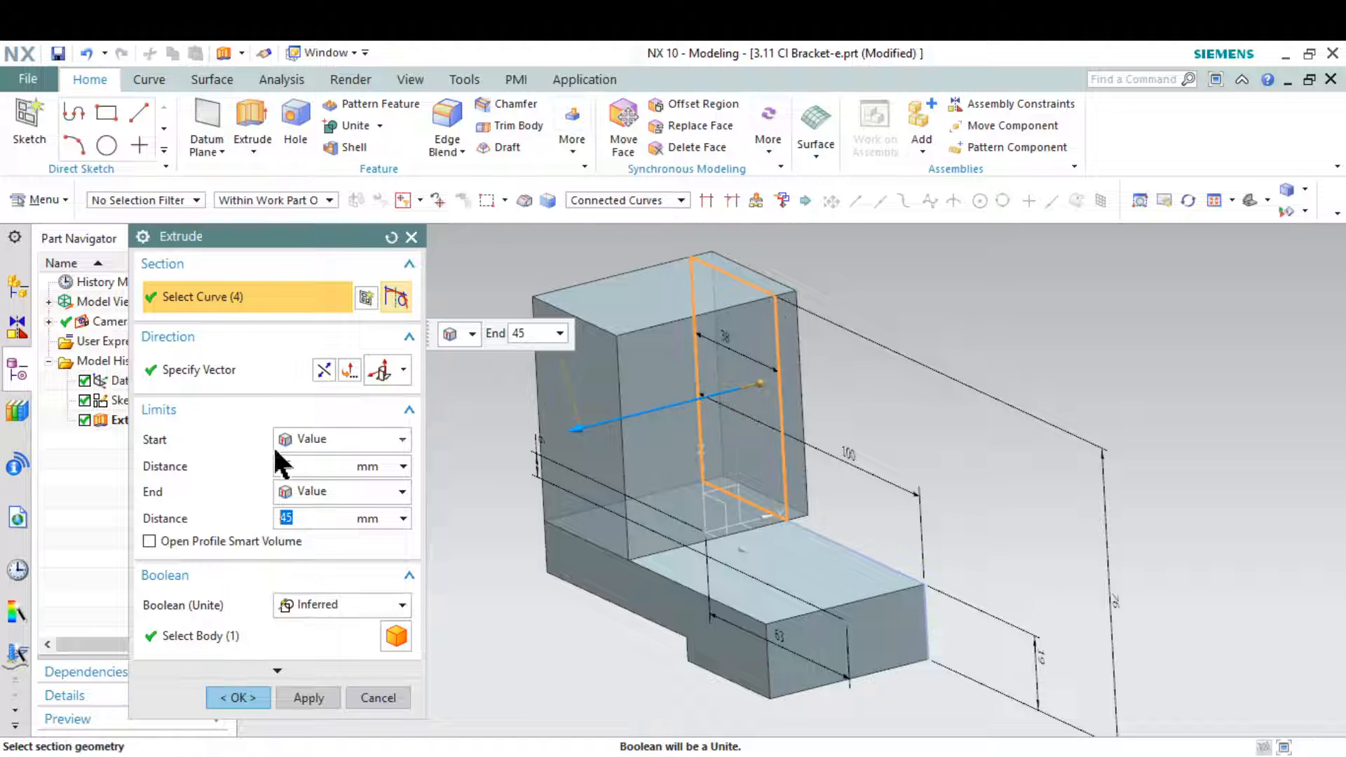
left_click(320, 467)
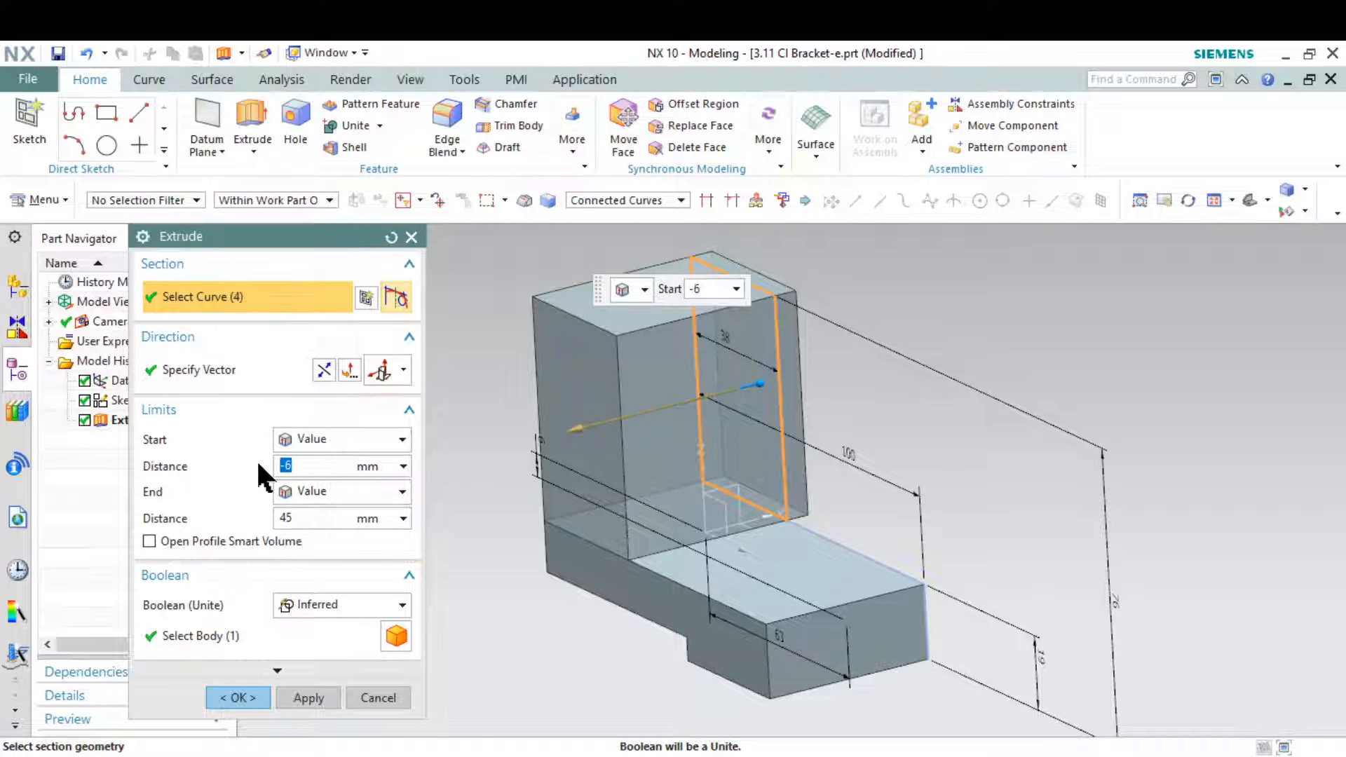
type("0")
left_click(310, 517)
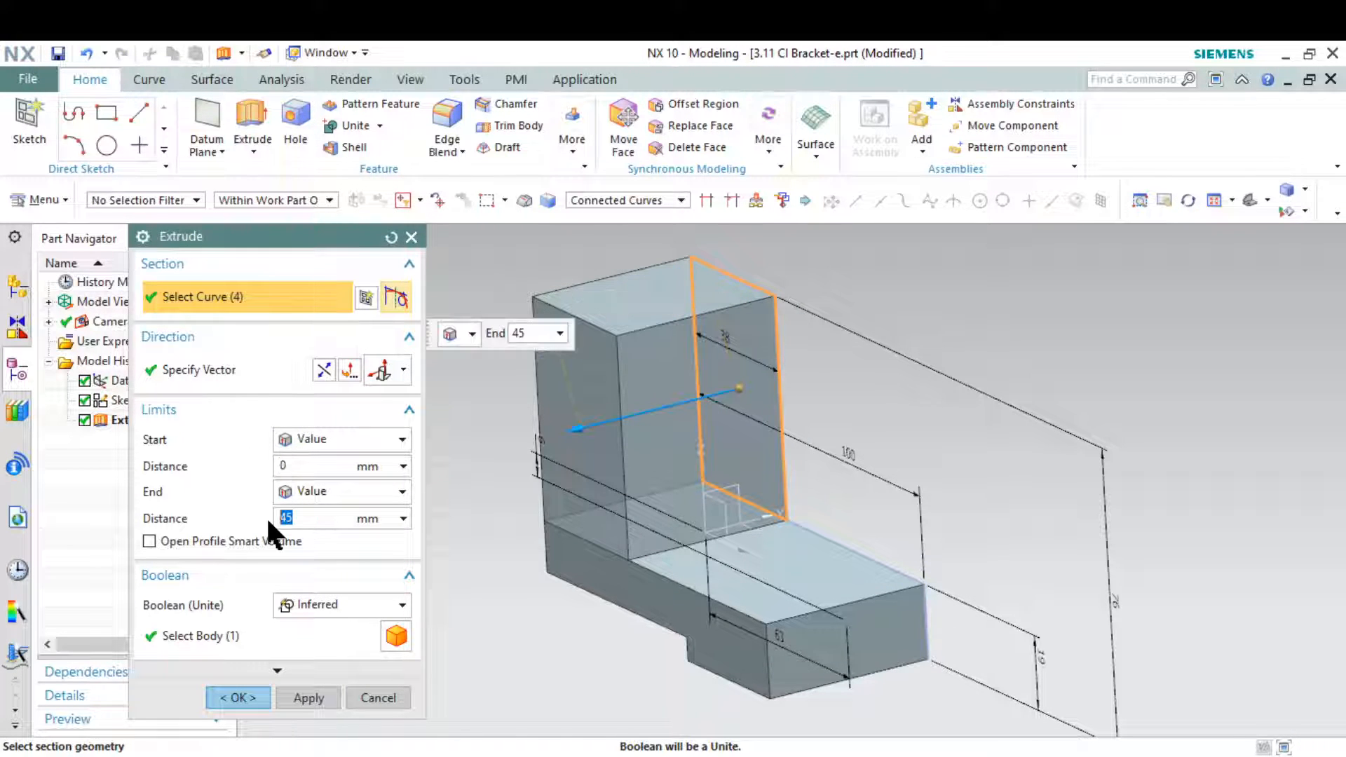
type("19")
key("Return")
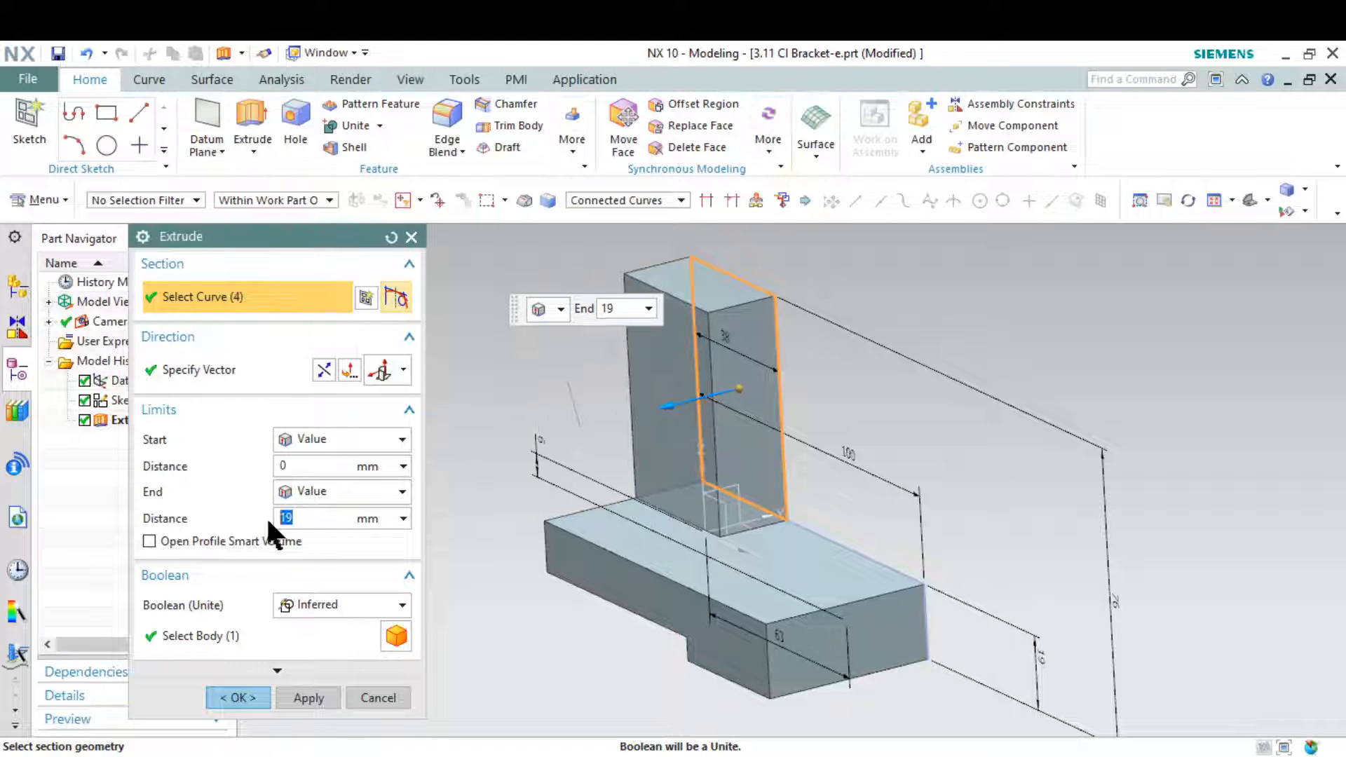
key("alt+Tab")
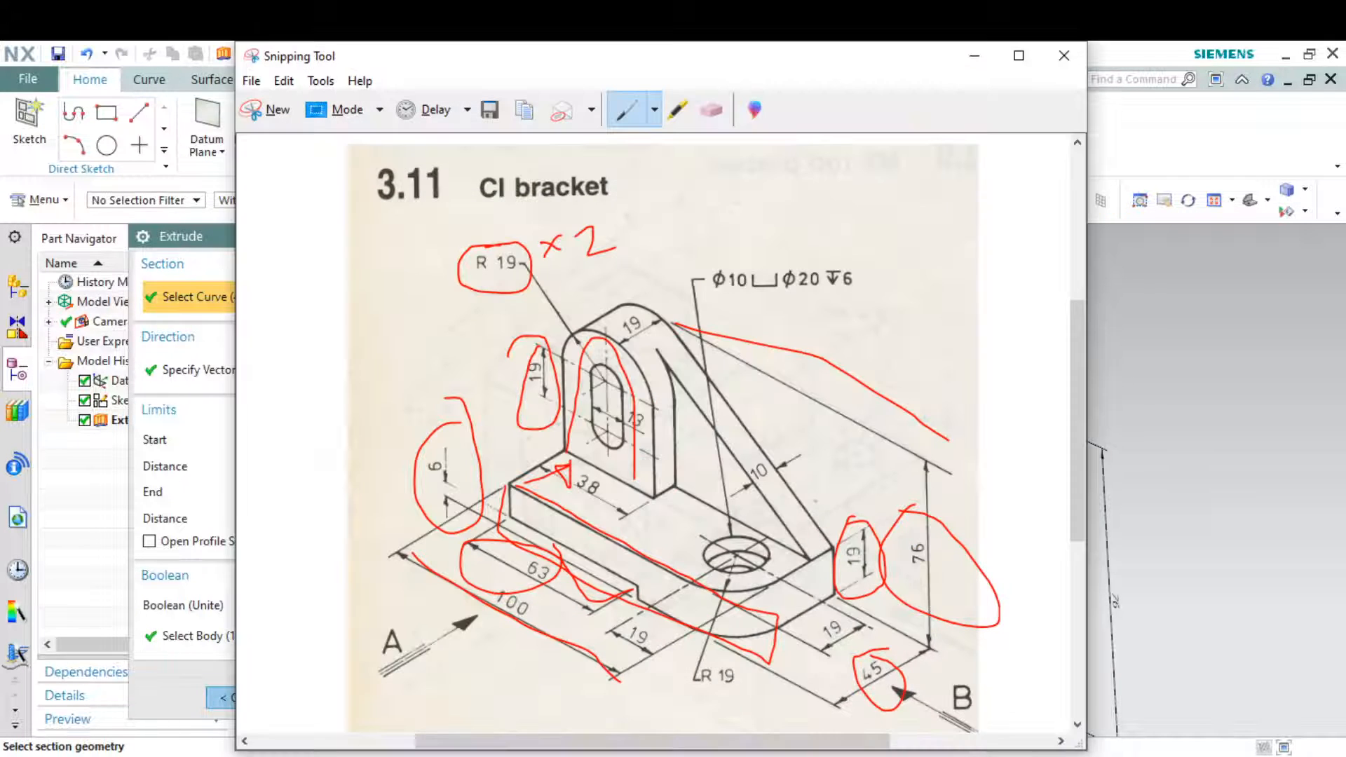
key("alt+Tab")
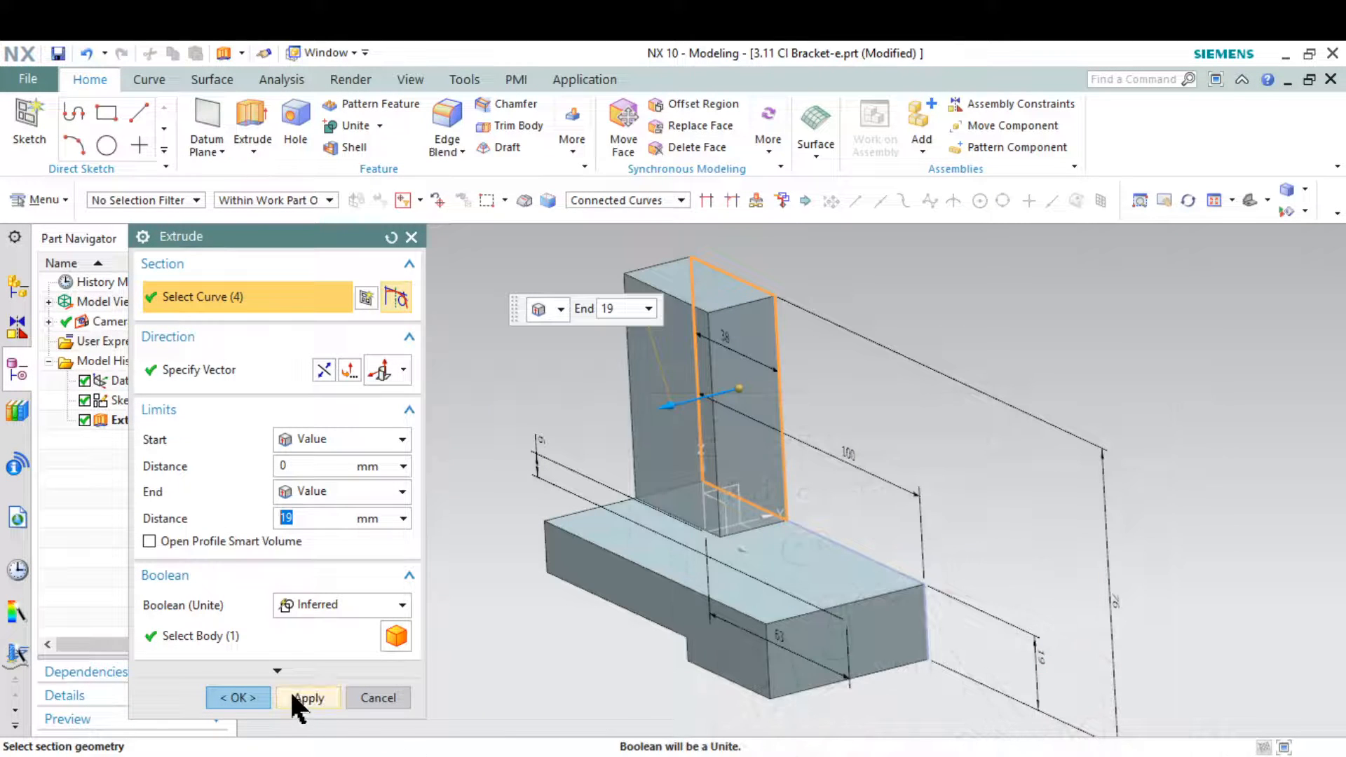
left_click(290, 694)
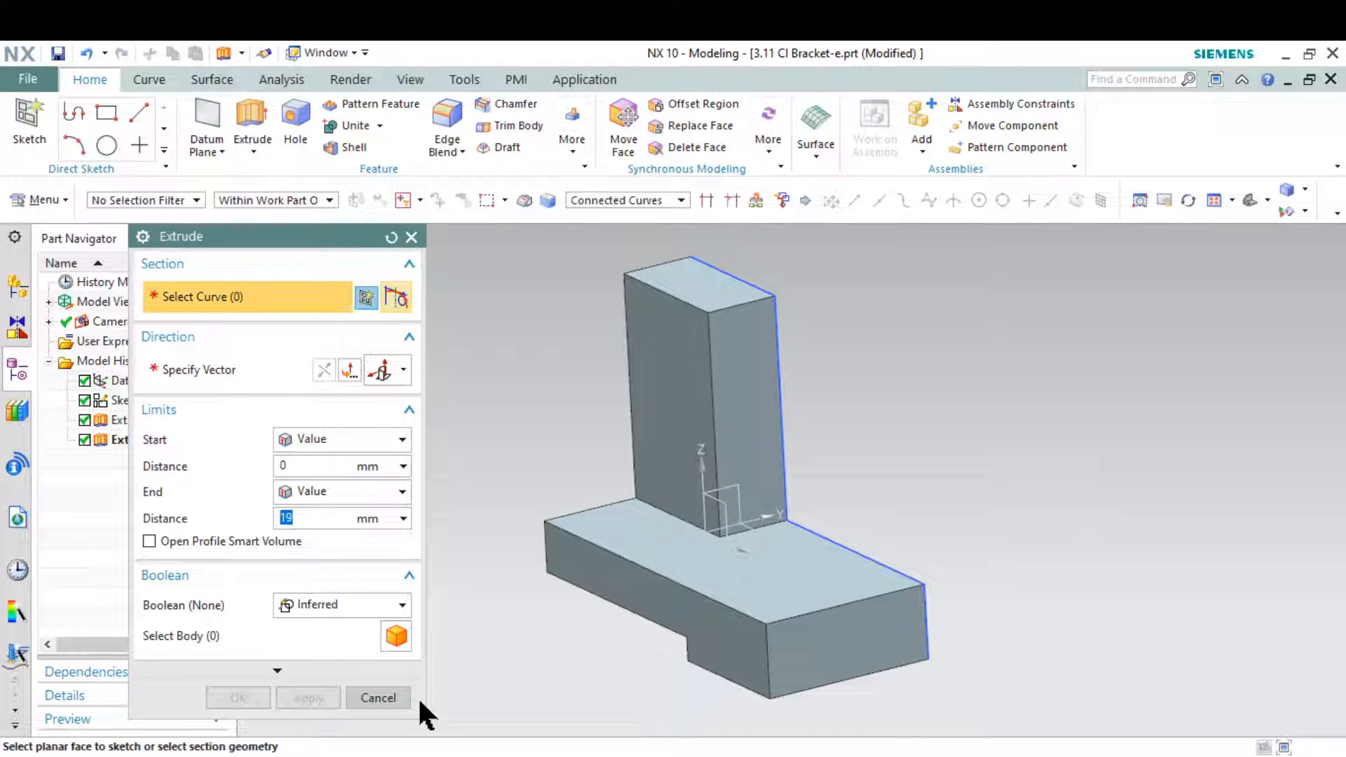
left_click(383, 696)
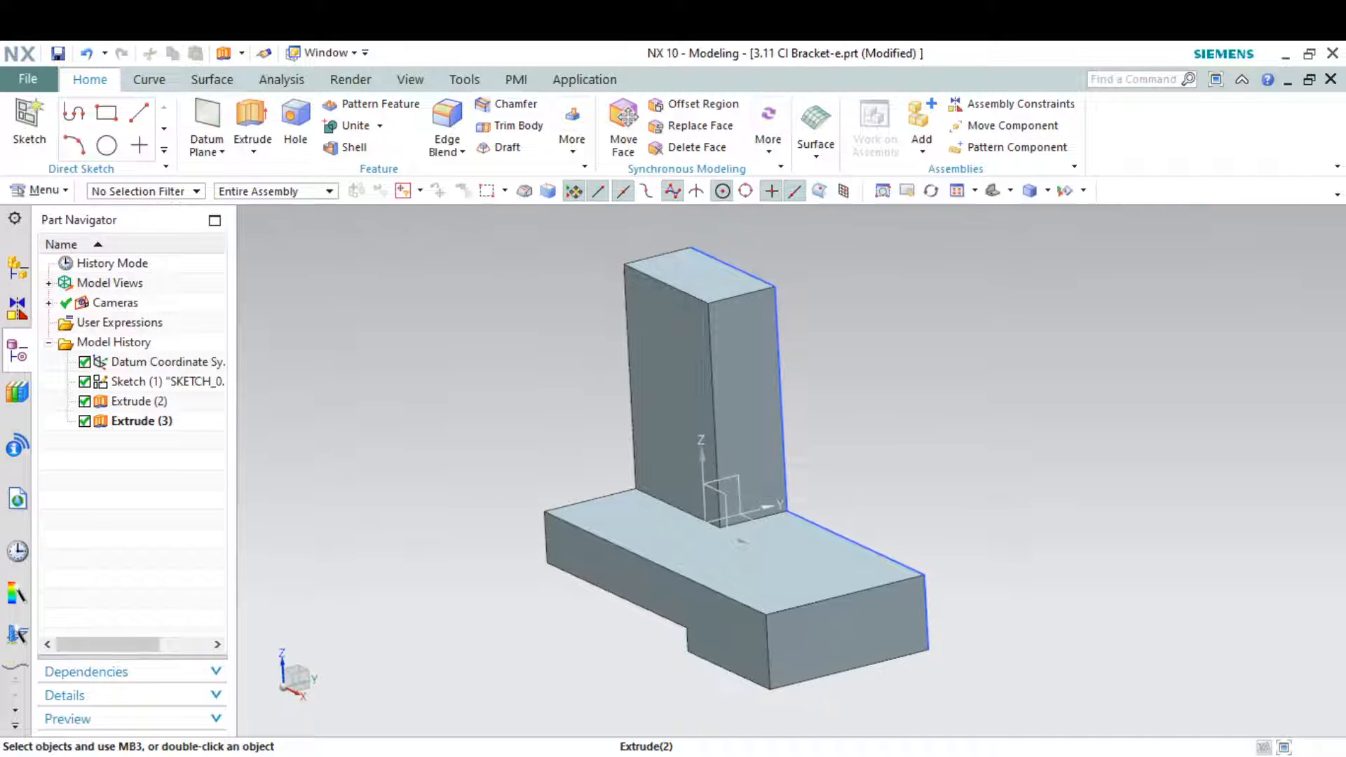
Round both upper edges of the upright with a 19 mm edge blend, checking the radius on the drawing snip
key("alt+Tab")
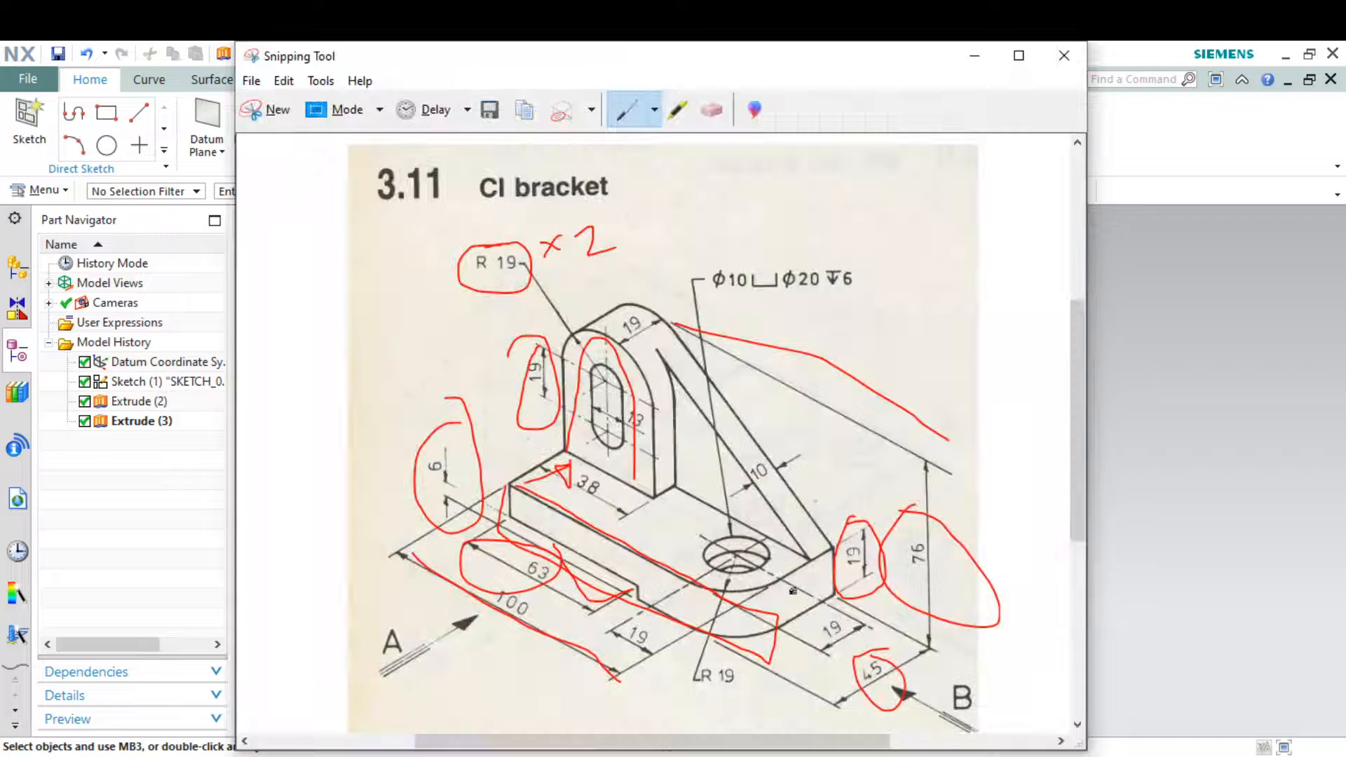
left_click(974, 57)
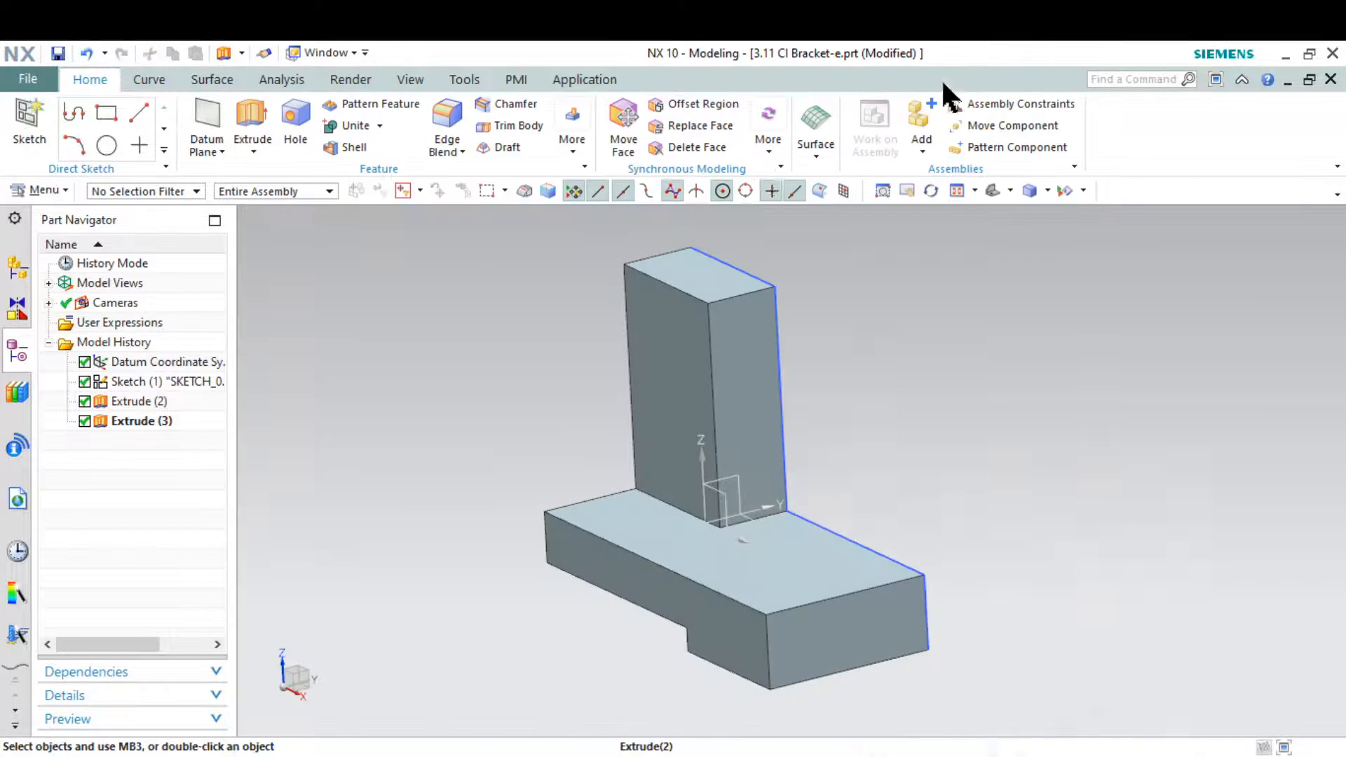
left_click(446, 117)
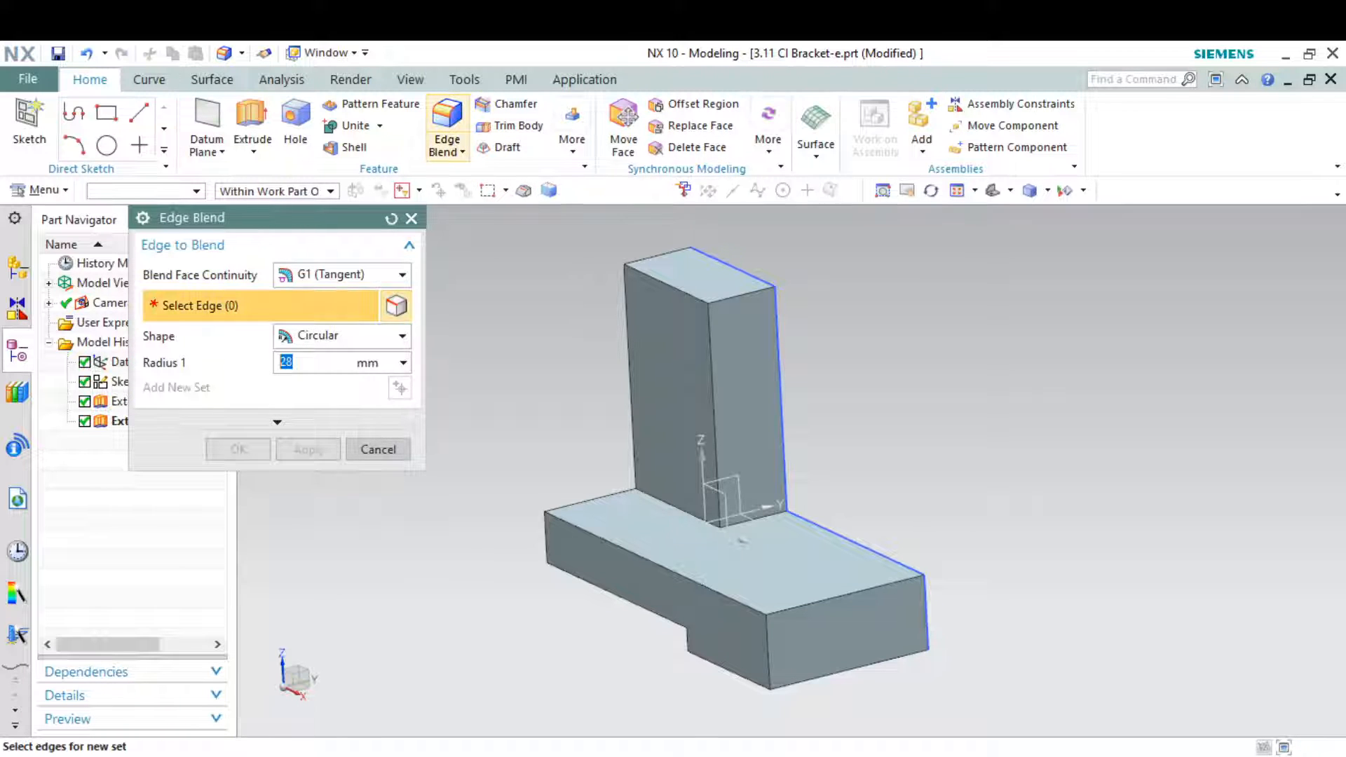
left_click(722, 298)
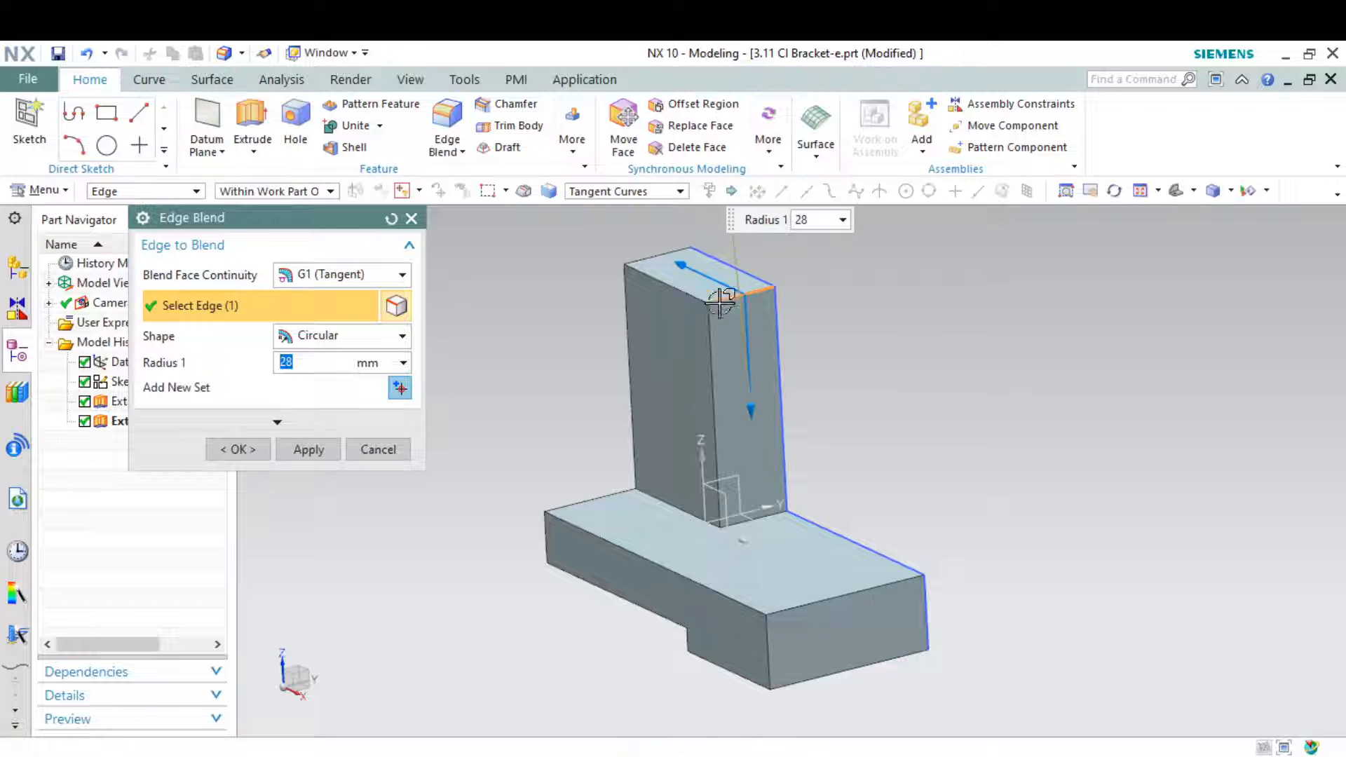
left_click(663, 250)
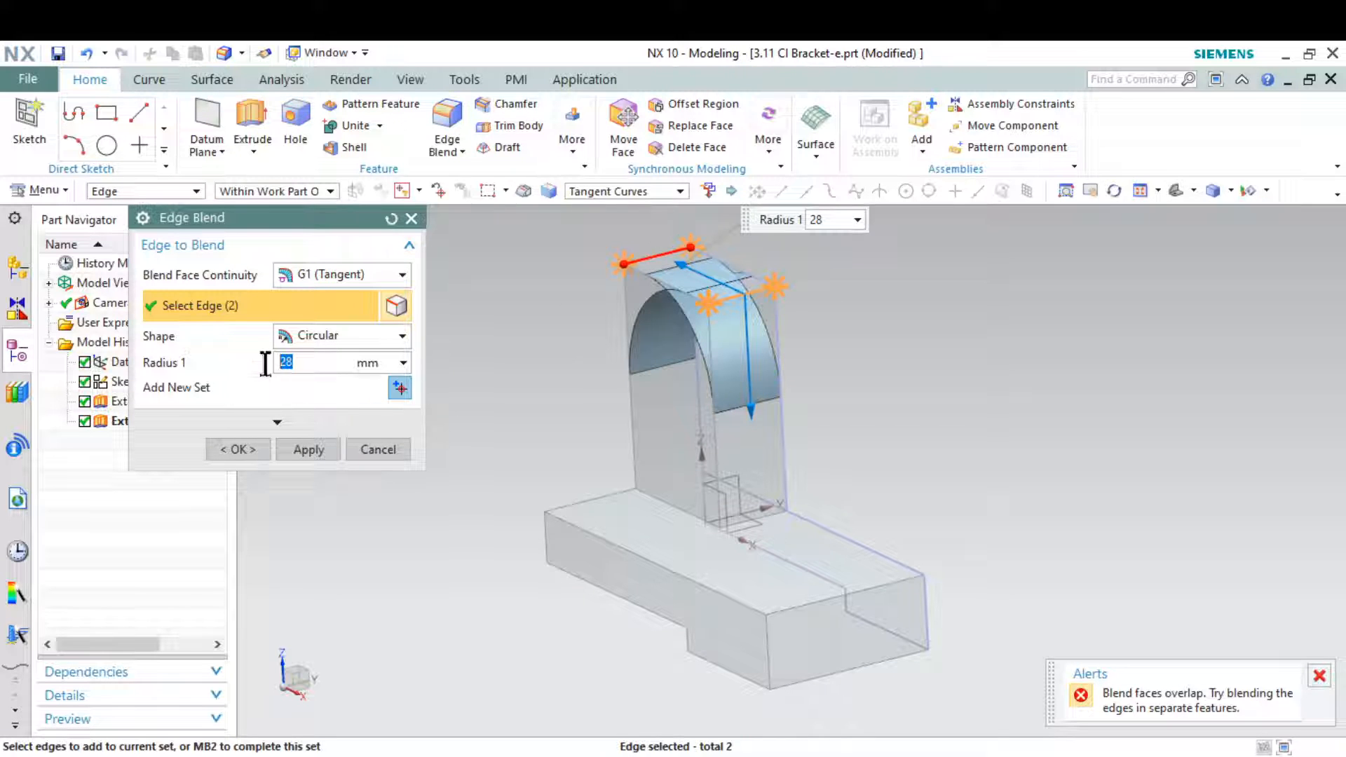
type("19")
key("Return")
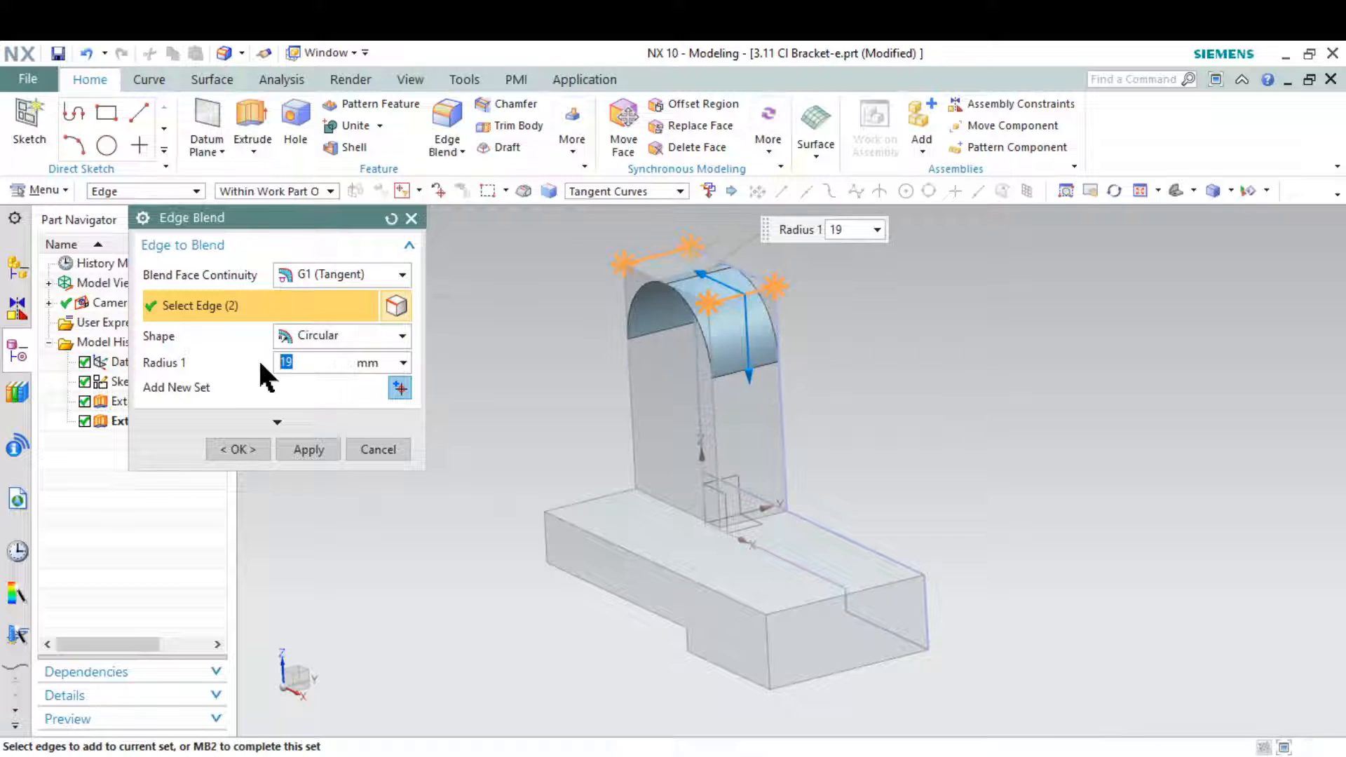
left_click(309, 449)
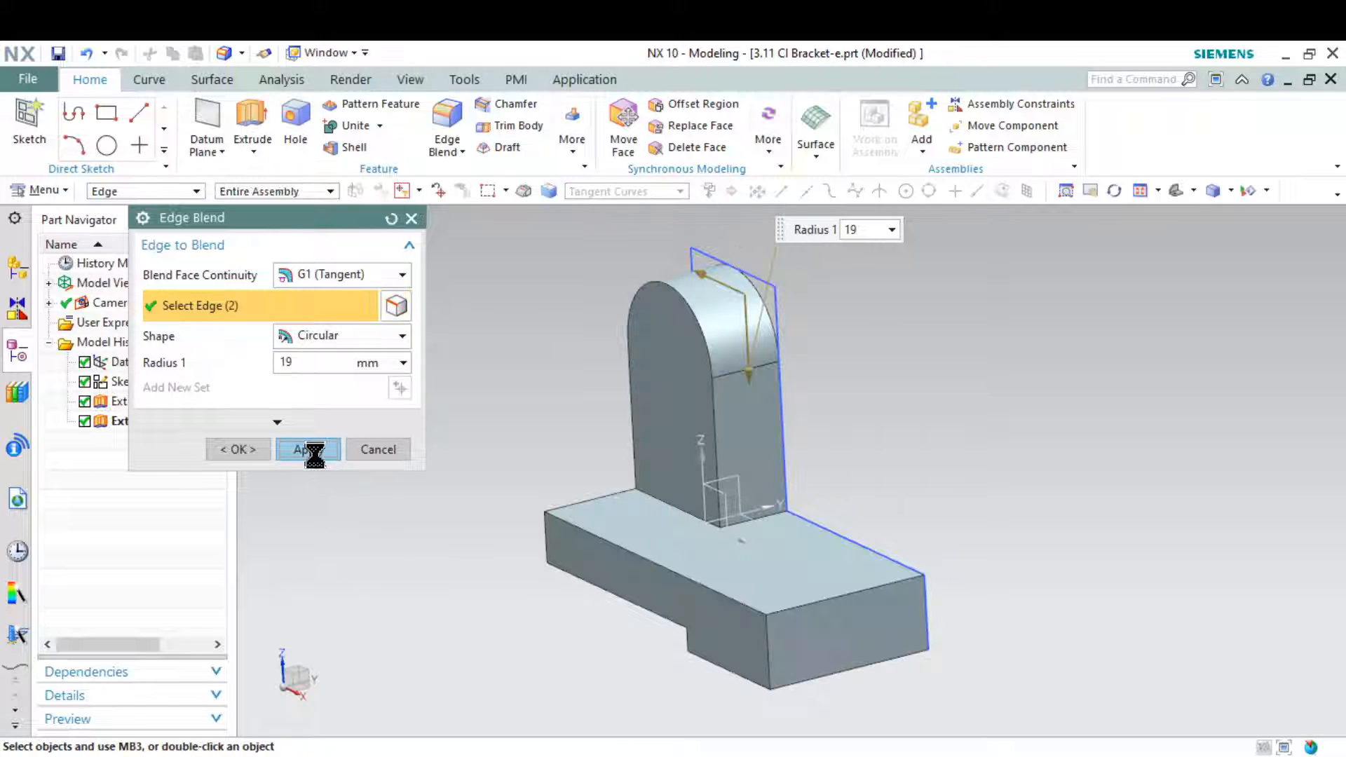
Blend the base's vertical corner edge at the end away from the upright, opposite the profile sketch, with a 19 mm radius
left_click(769, 635)
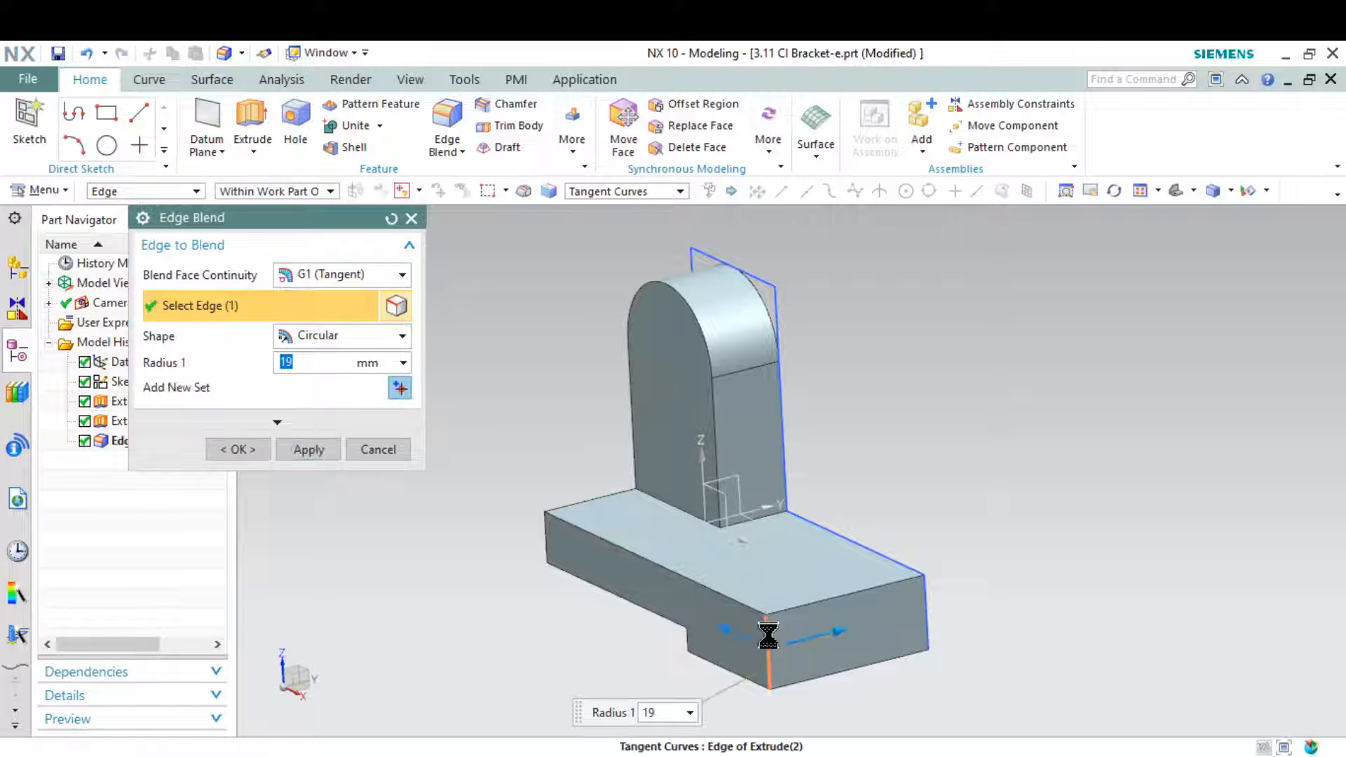
left_click(309, 451)
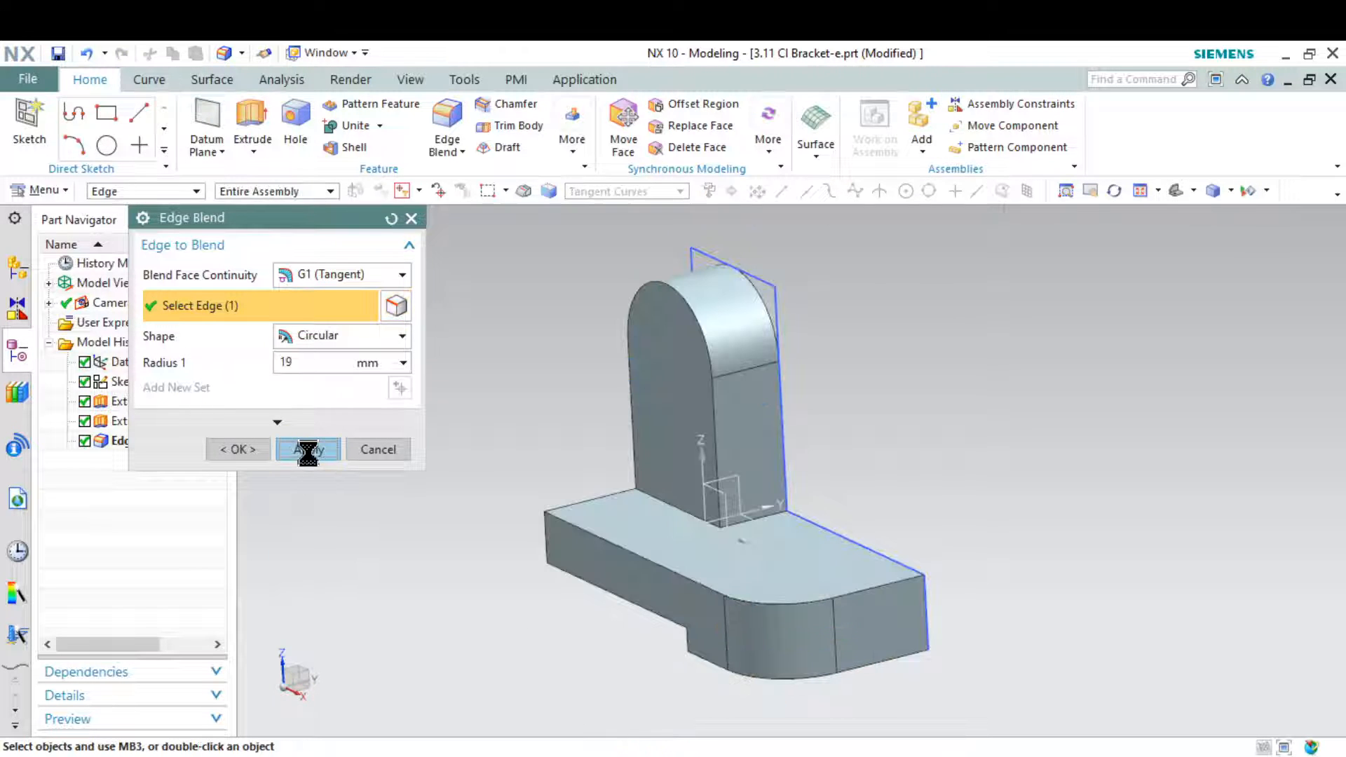
left_click(391, 449)
Check the rib on the drawing snip and start a sketch on the flat side face shared by the base and upright
left_click(1058, 751)
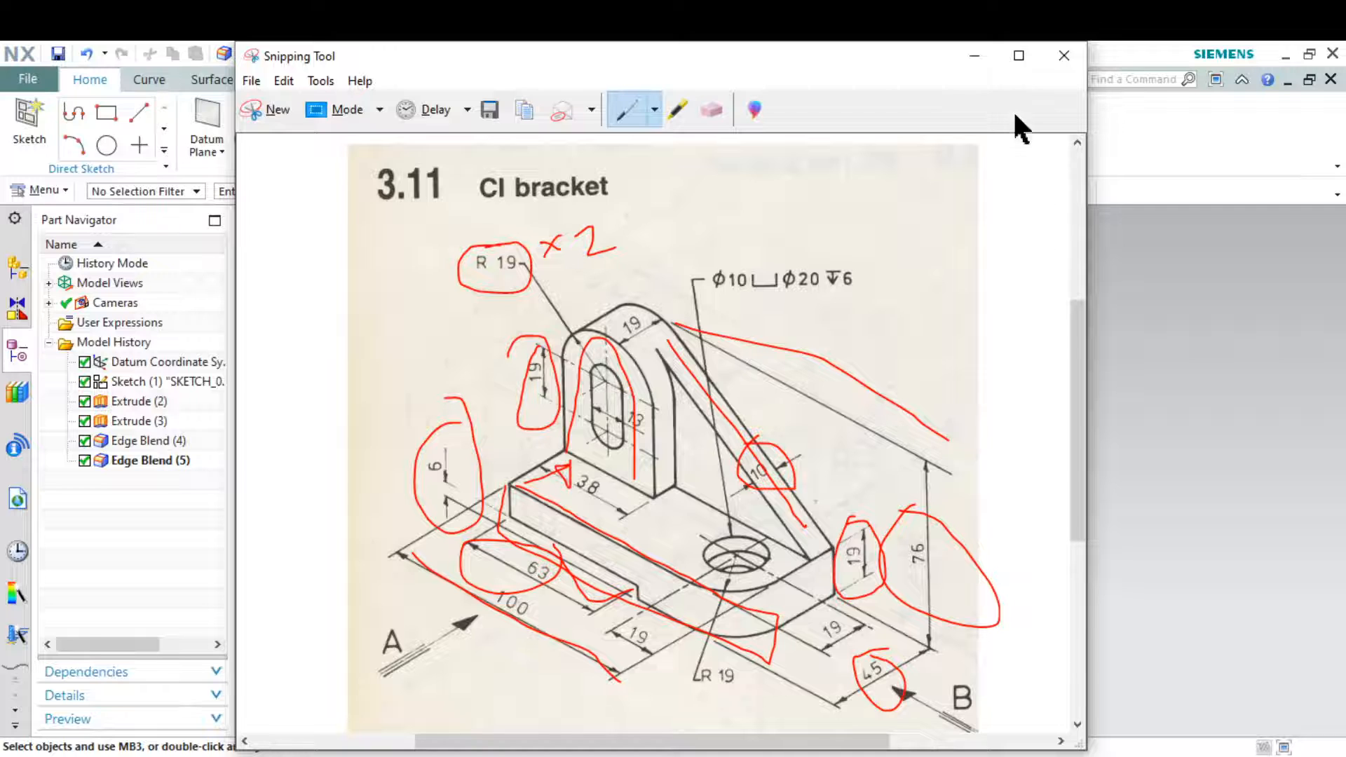
left_click(974, 56)
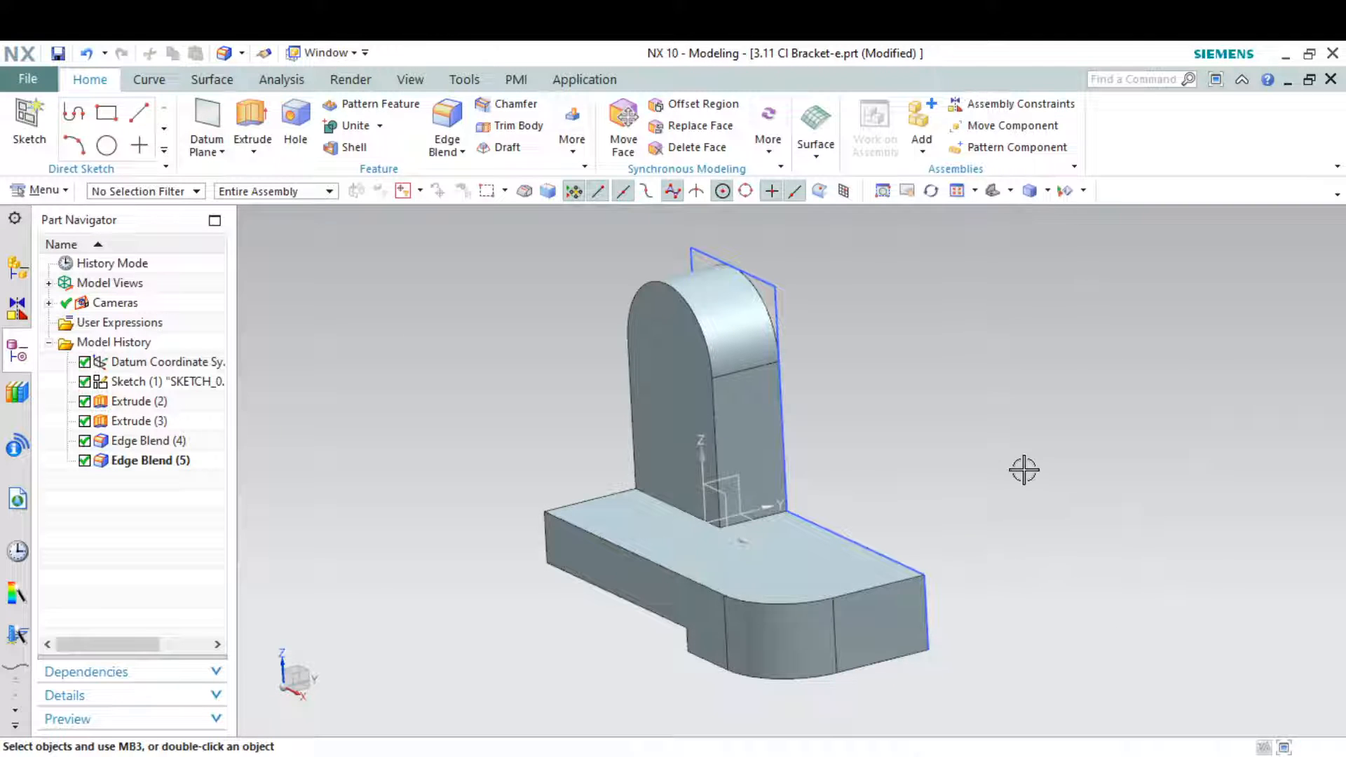
middle_click_drag(1024, 470, 943, 475)
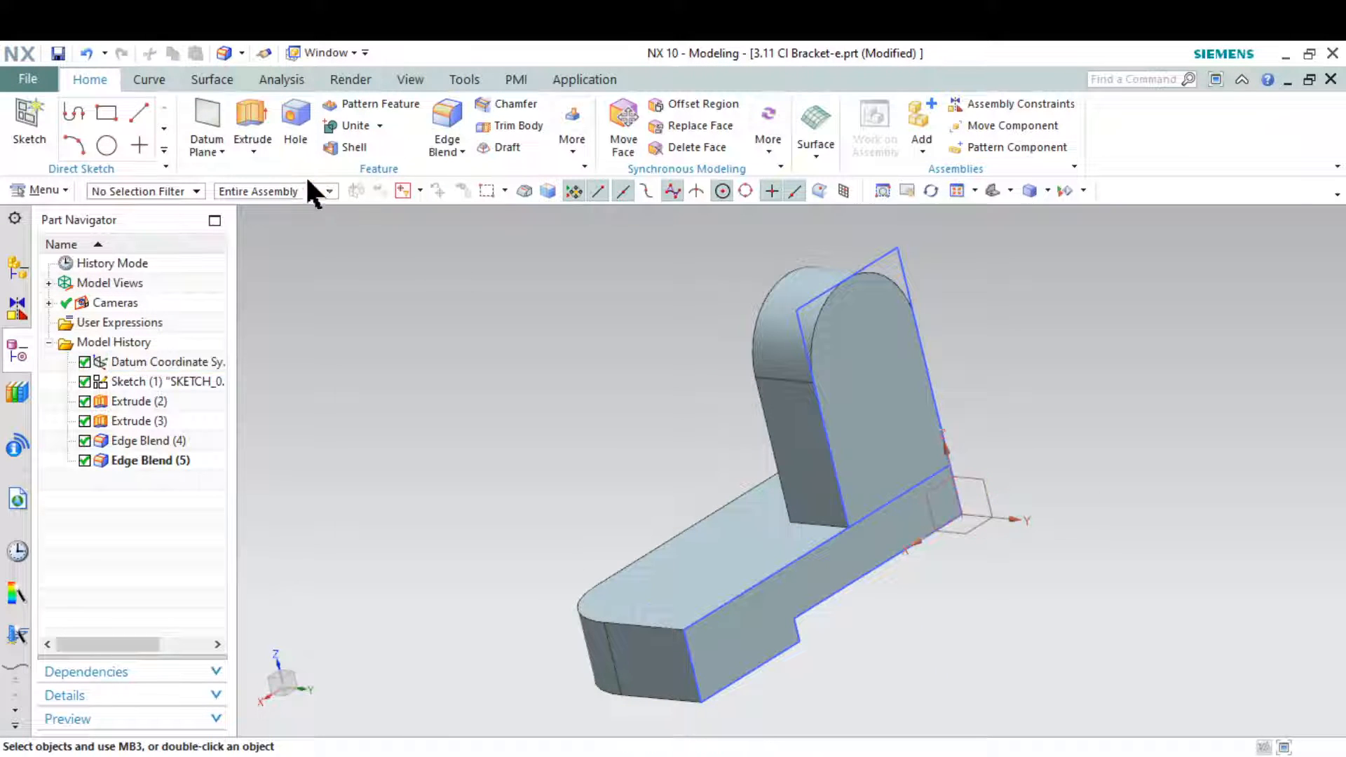
left_click(41, 122)
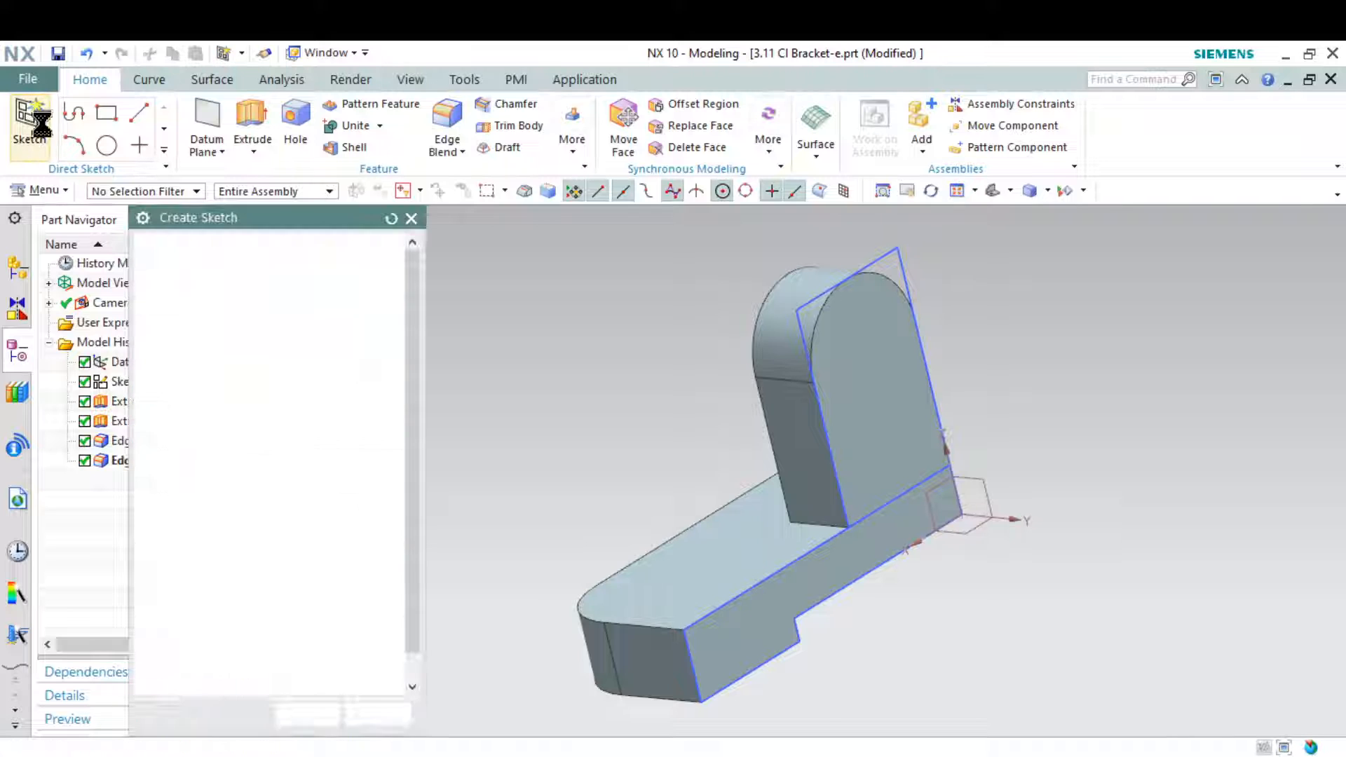
left_click(797, 599)
left_click(322, 715)
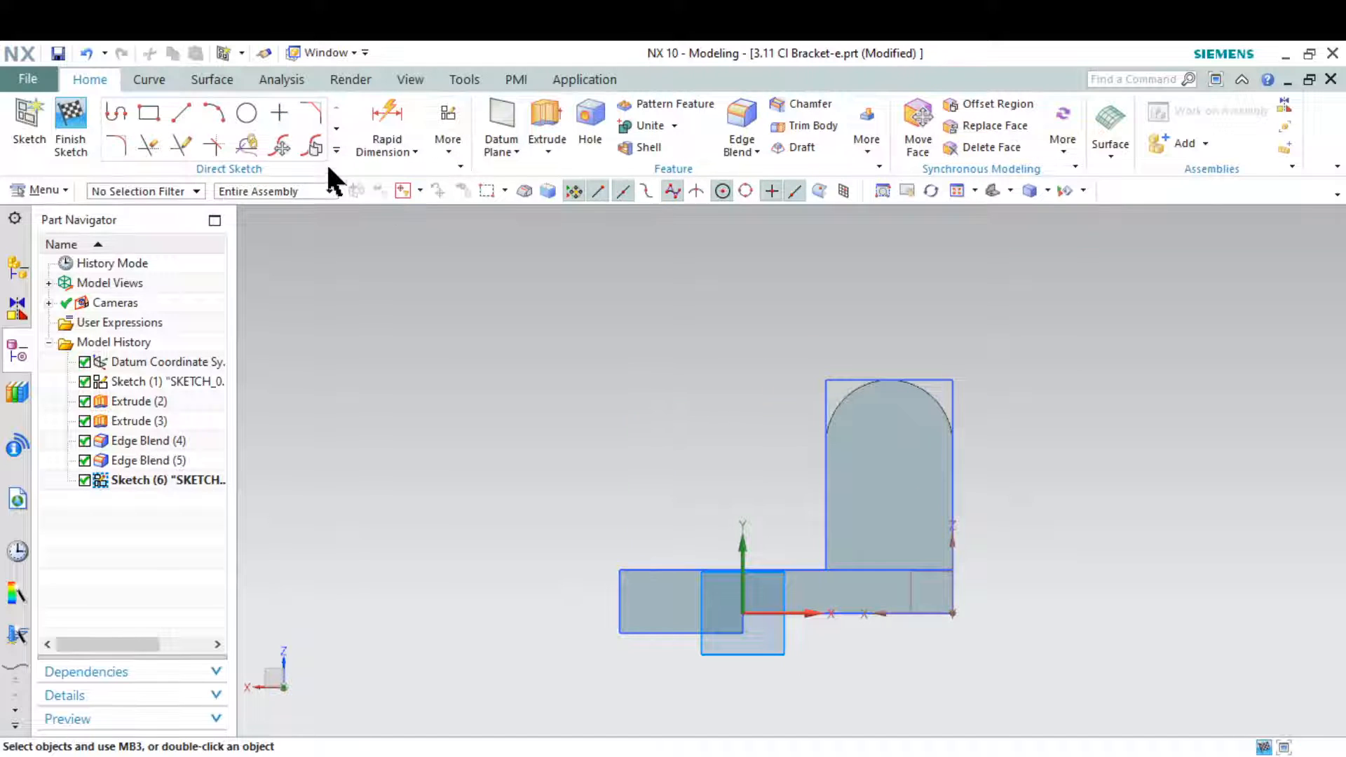
Draw a line about 120 mm long from the base's upper outer corner, tangent to the upright's rounded top and extending past it
left_click(185, 109)
left_click(621, 570)
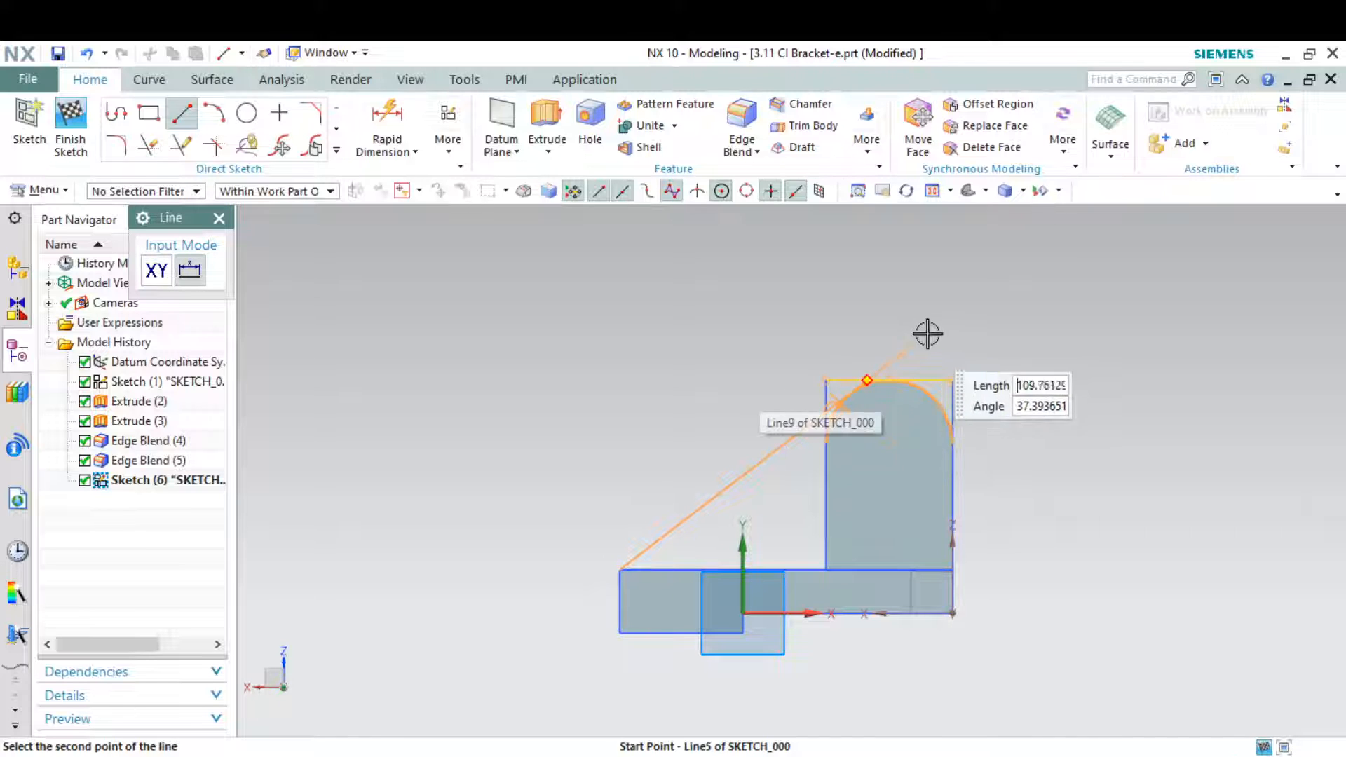
type("120")
key("Return")
key("Escape")
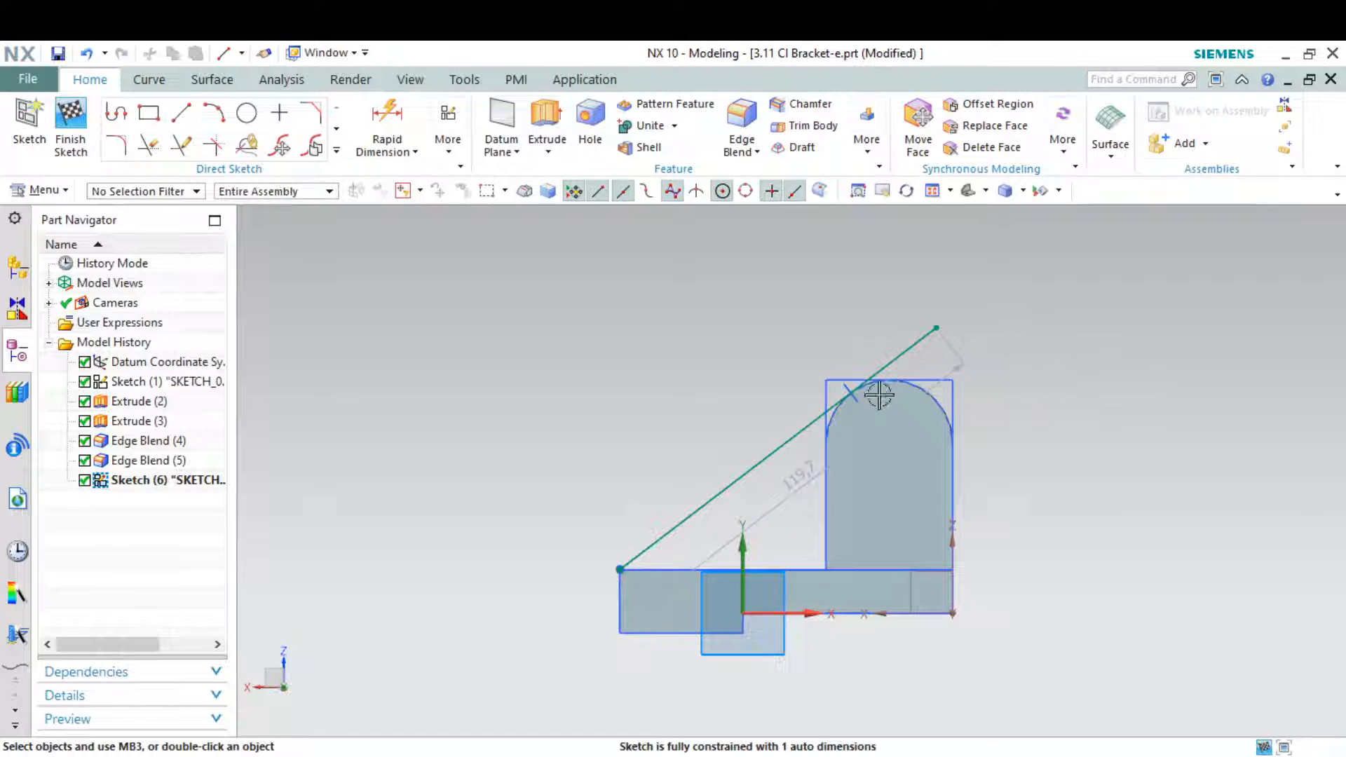
Try to trim the part of the line that extends beyond its tangent point on the rounded top
scroll(869, 393, "up", 5)
scroll(717, 405, "down", 3)
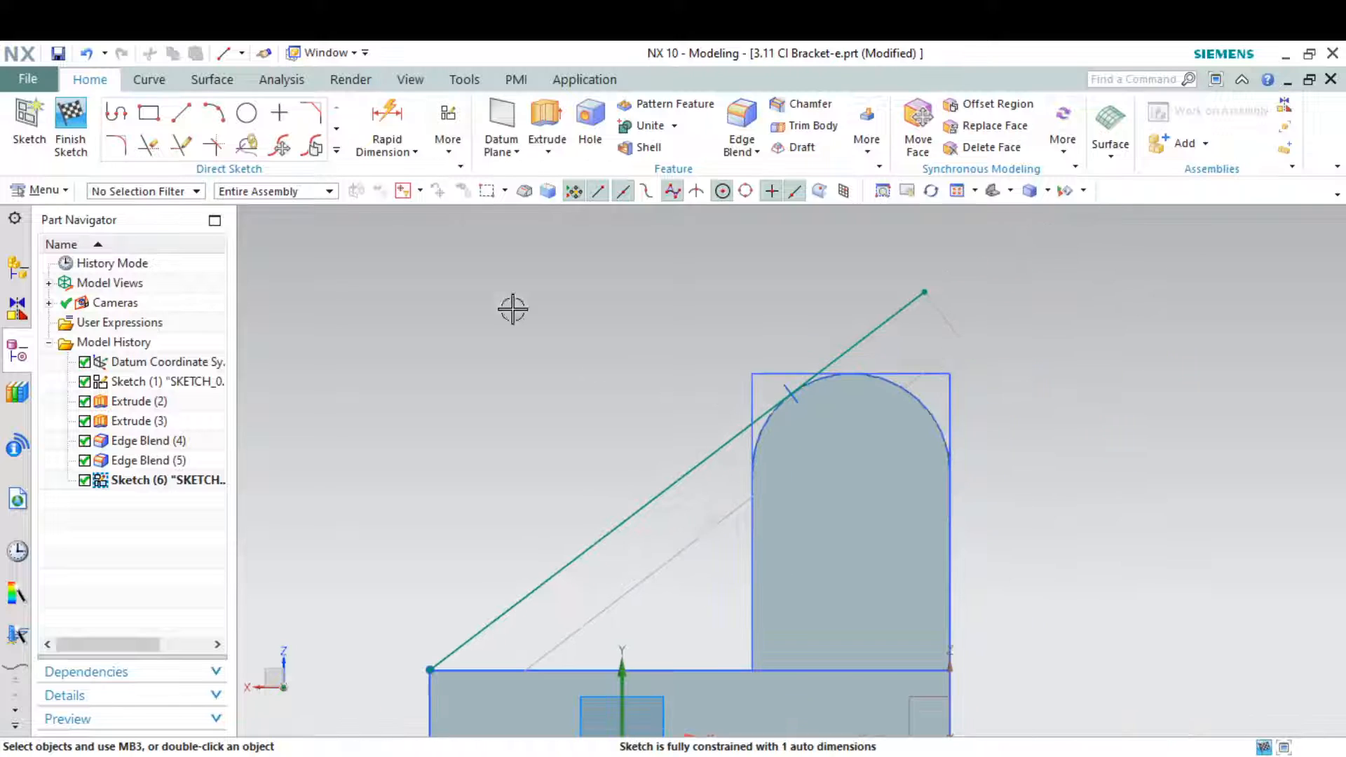
left_click(149, 144)
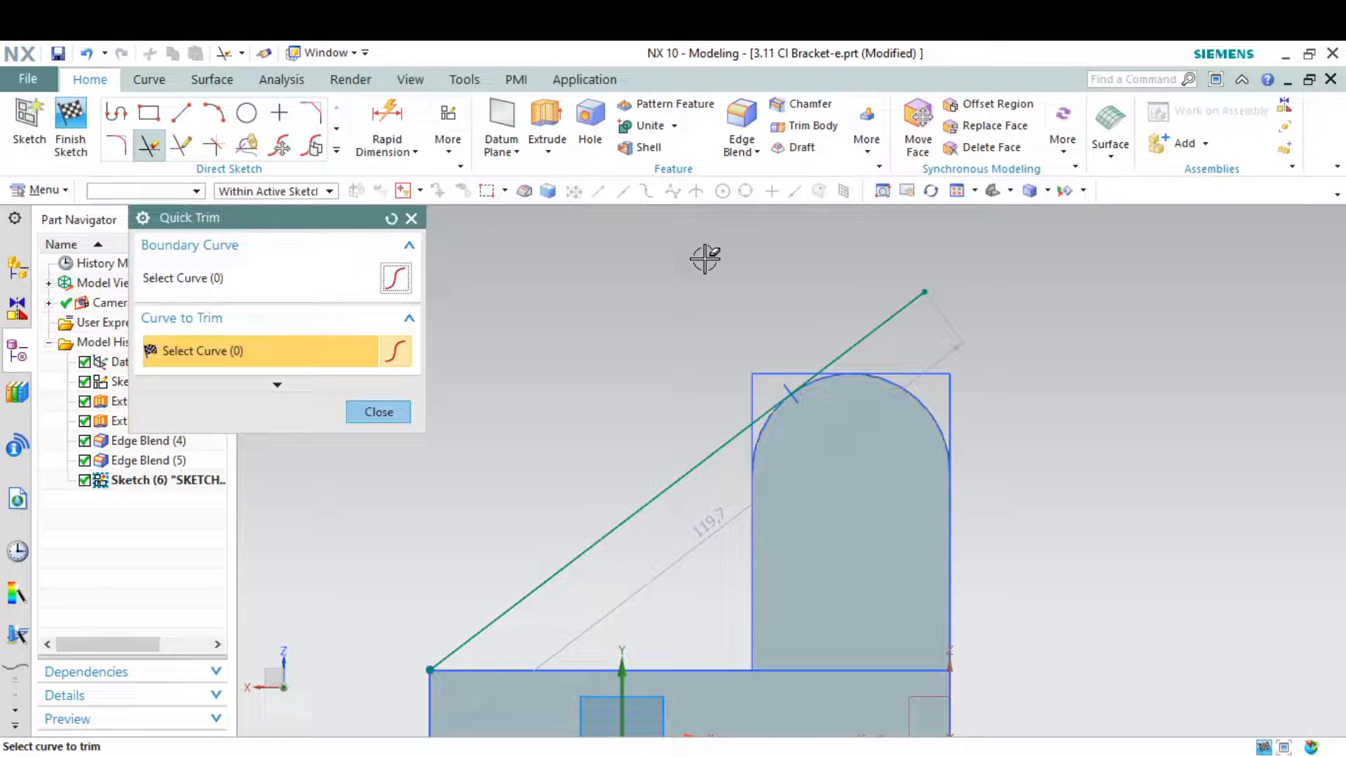
left_click(885, 323)
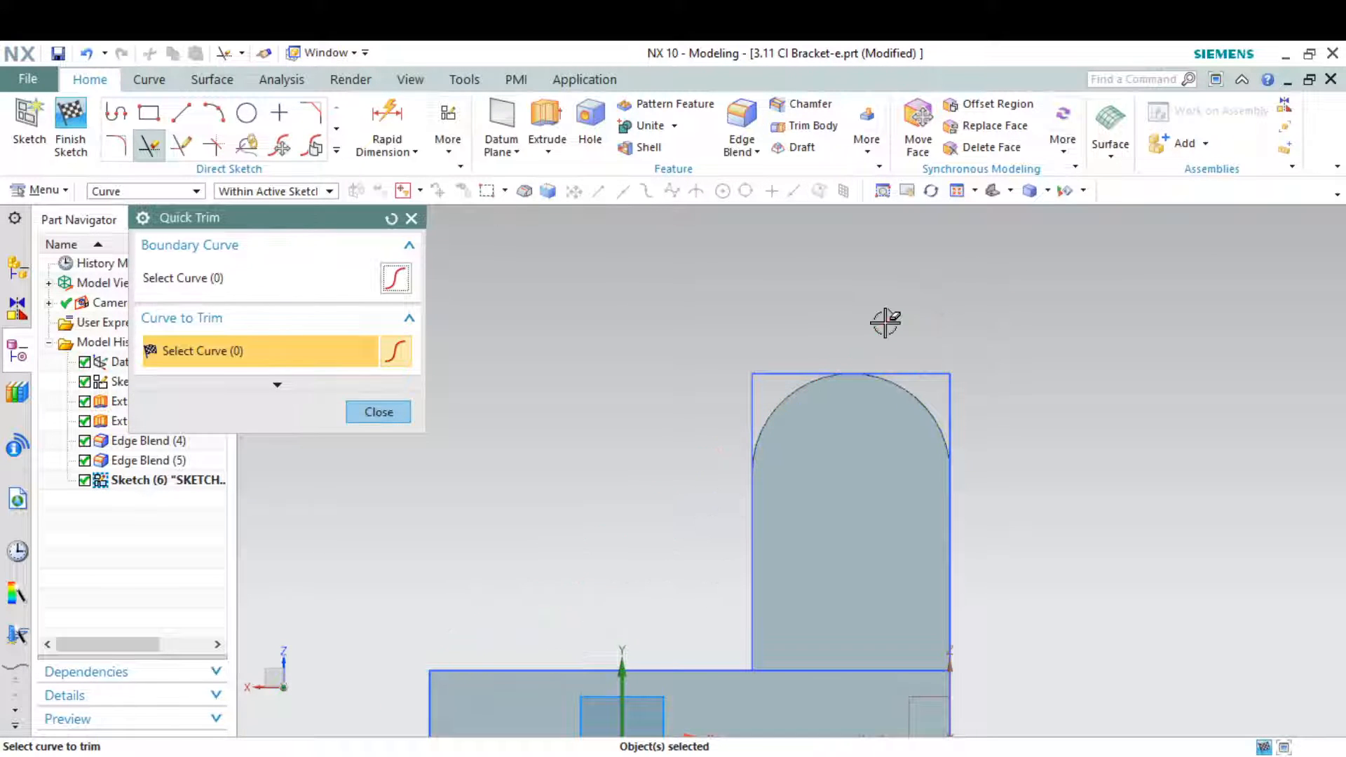
key("ctrl+z")
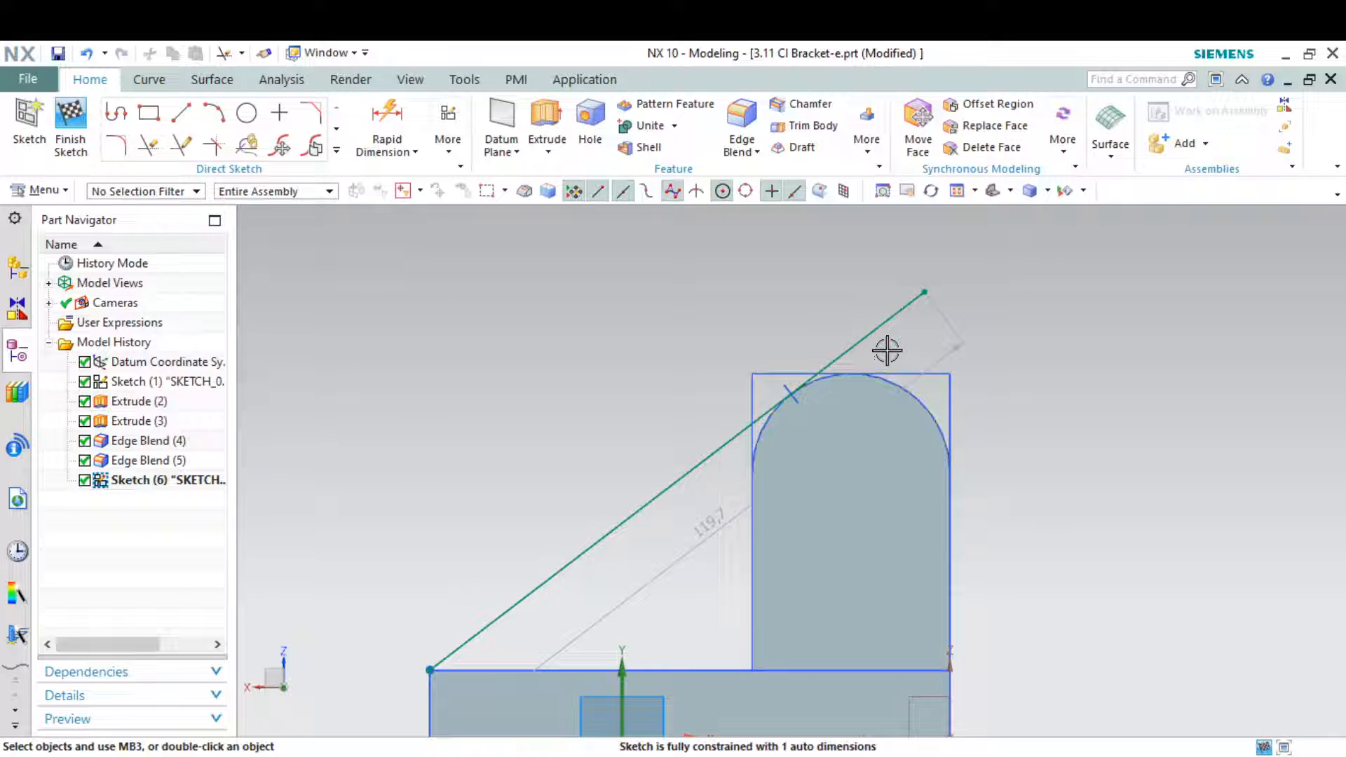
scroll(889, 350, "up", 3)
left_click(762, 380)
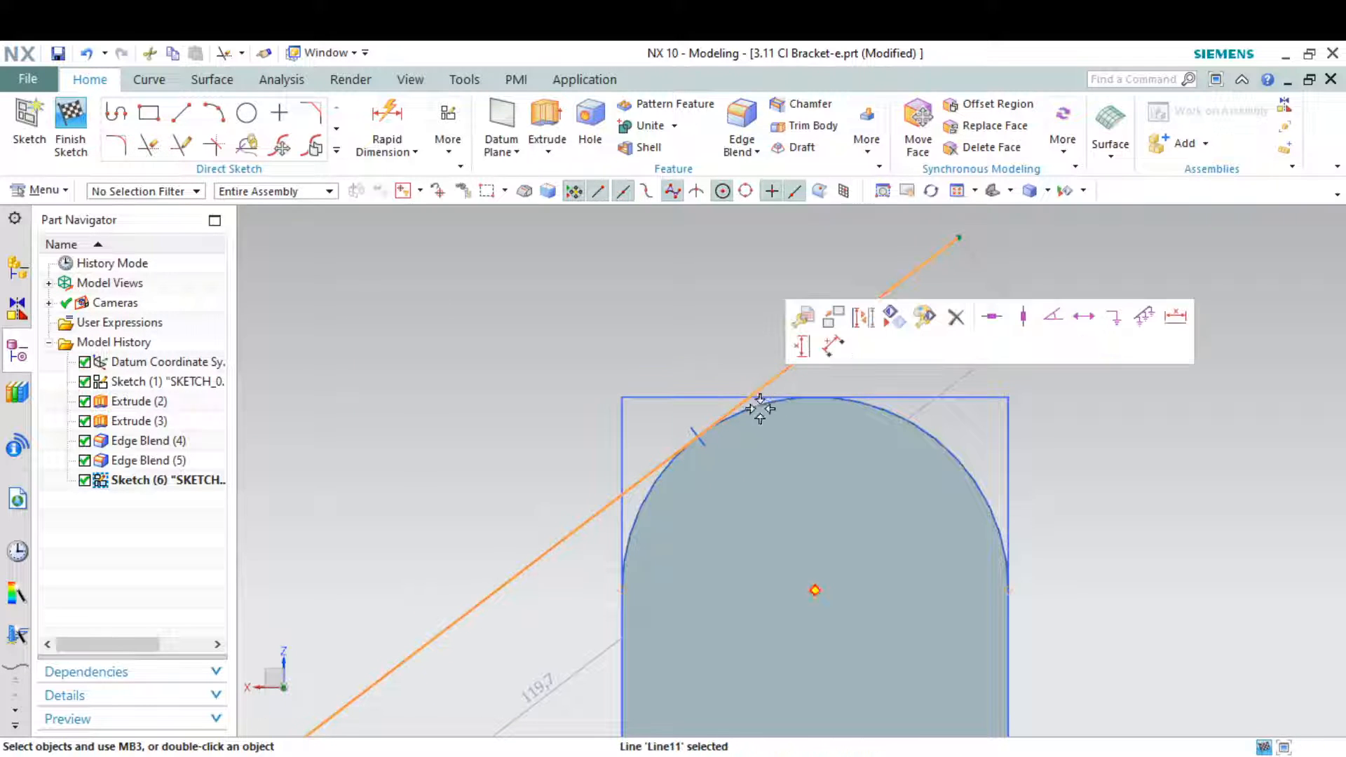
left_click(761, 409)
scroll(775, 409, "up", 4)
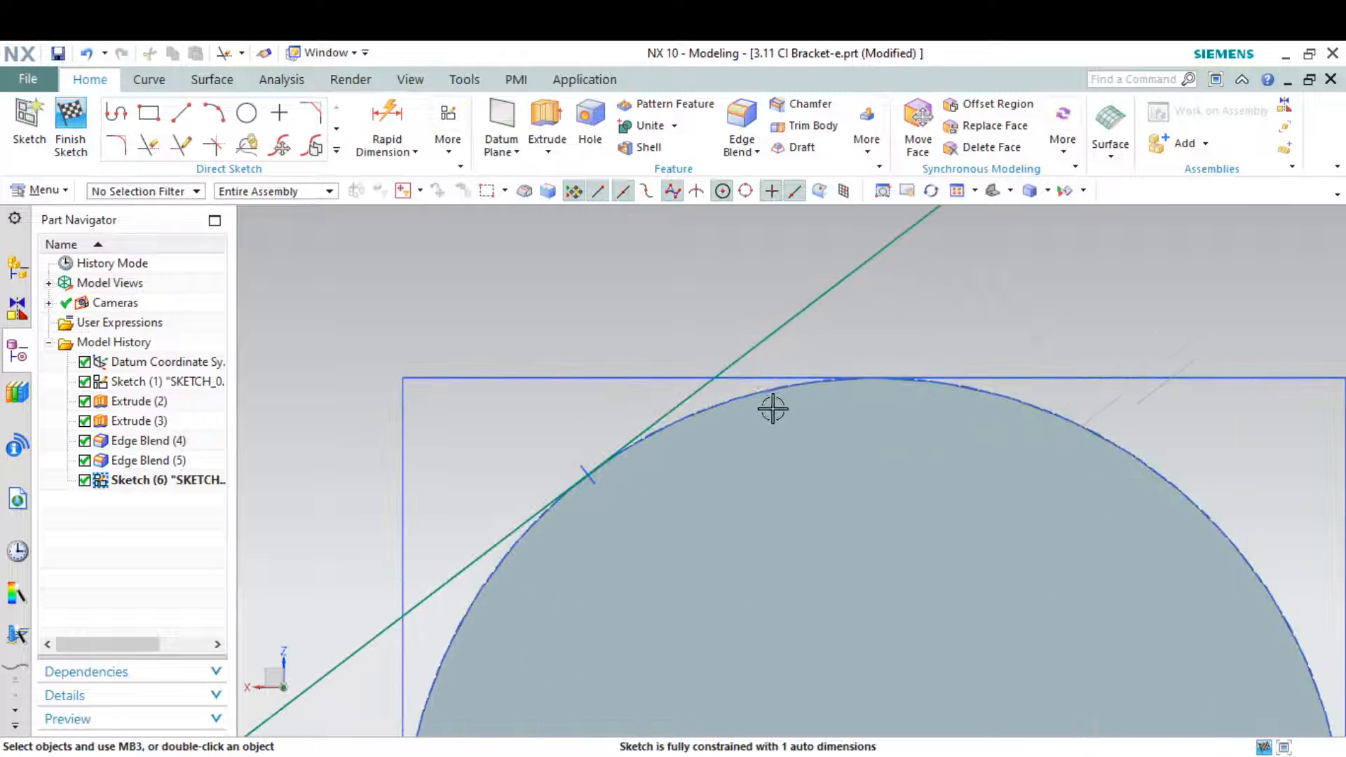
left_click(757, 347)
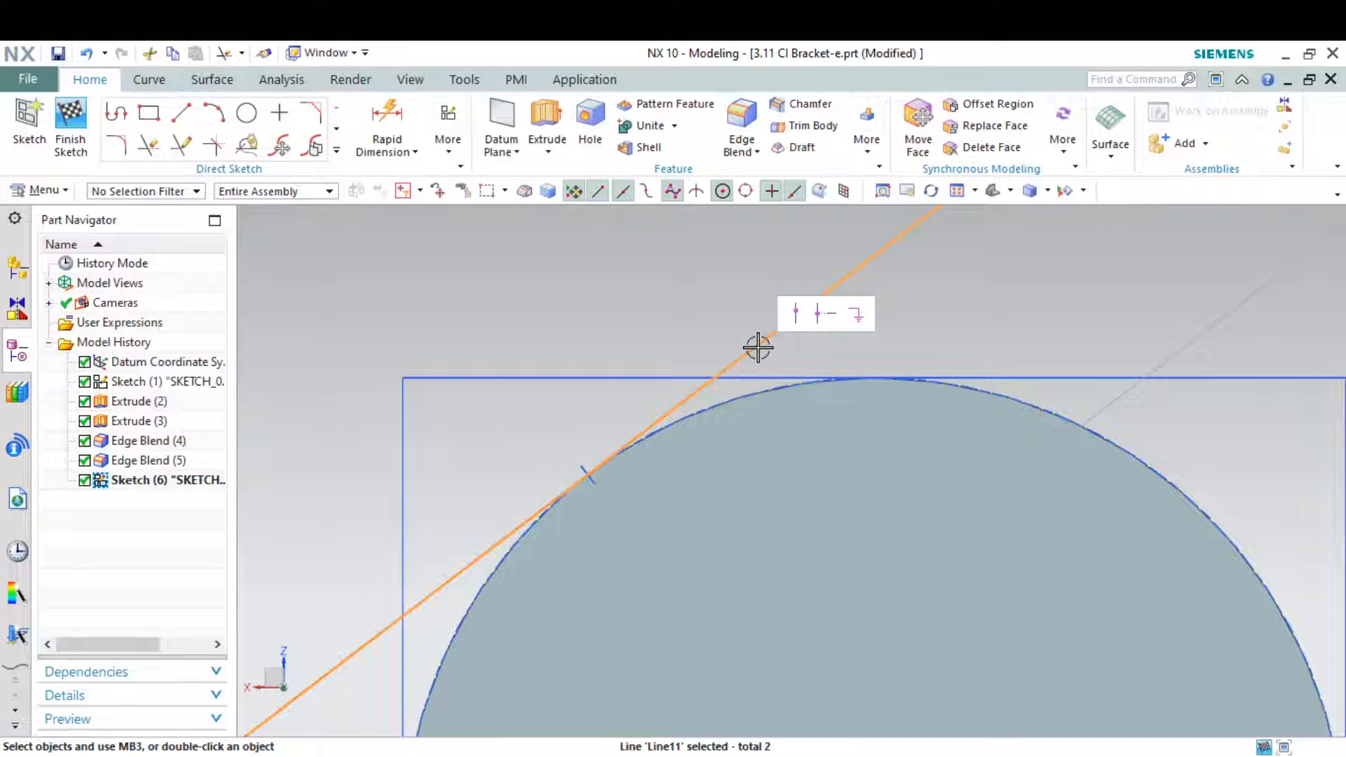
scroll(785, 354, "down", 4)
key("Escape")
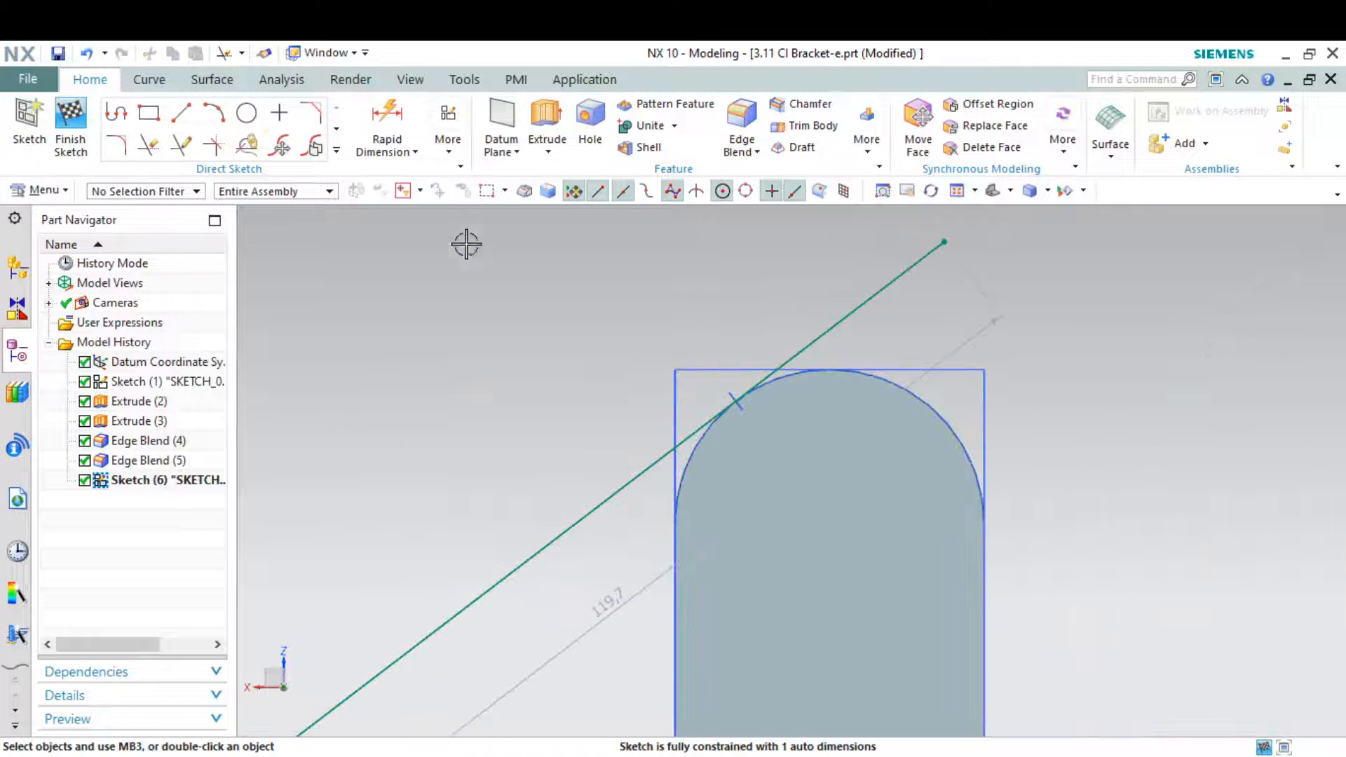
Project the upright's rounded top edge into the sketch as an associative curve
left_click(337, 149)
left_click(212, 306)
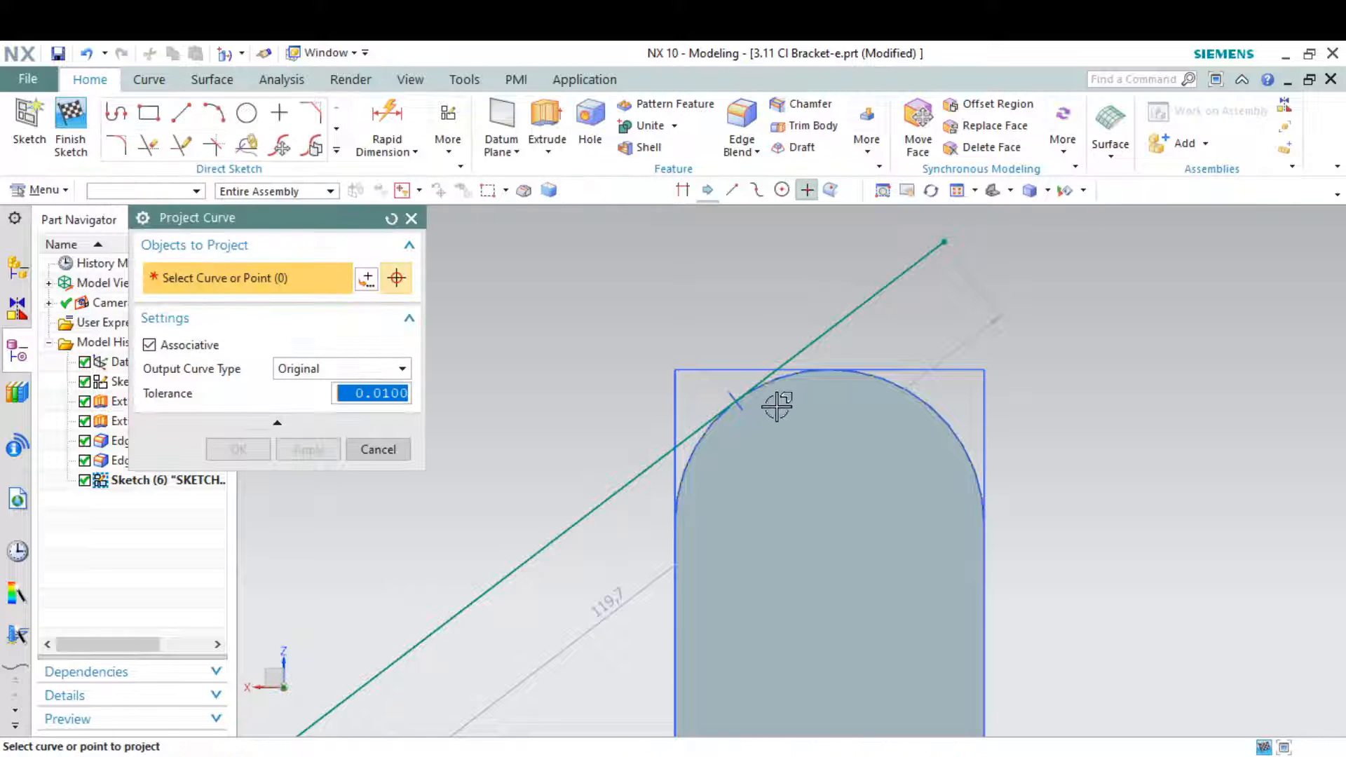
scroll(775, 400, "up", 3)
left_click(777, 352)
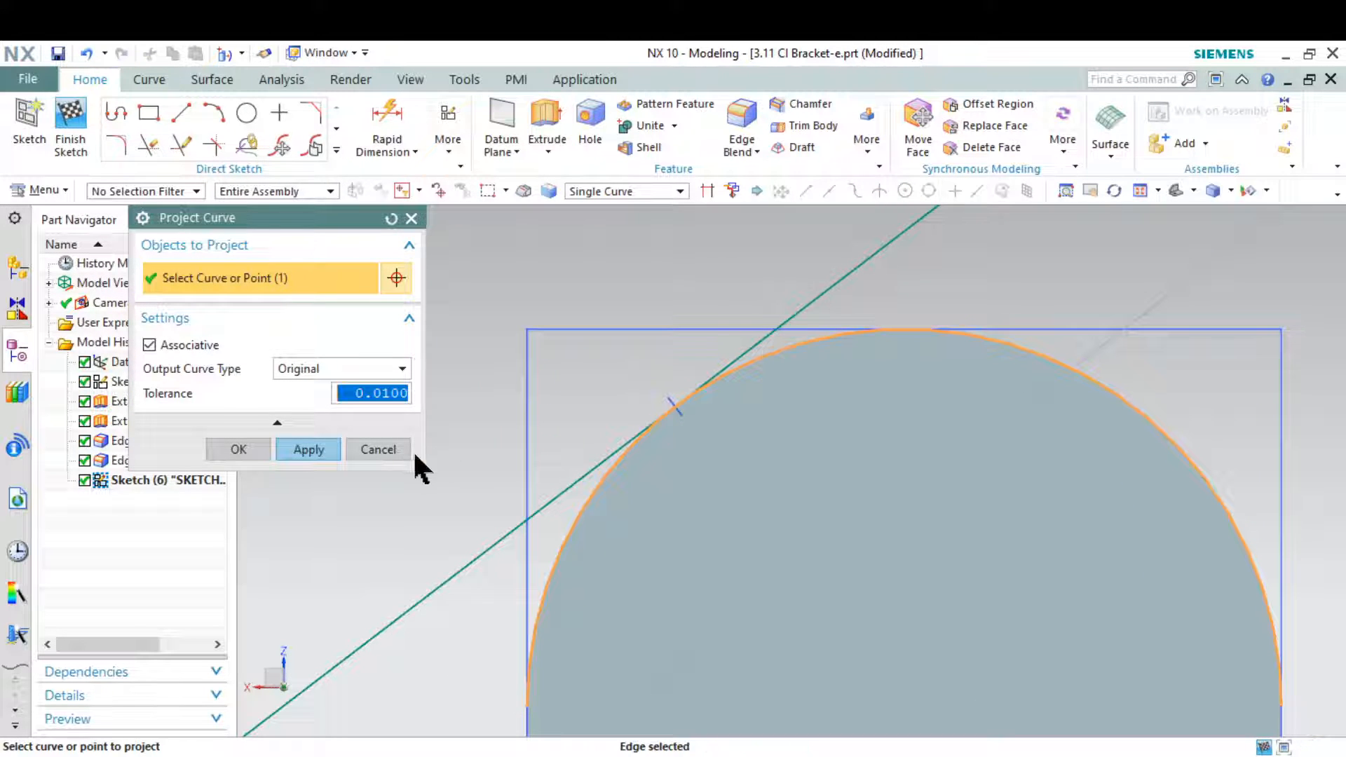
scroll(799, 445, "down", 3)
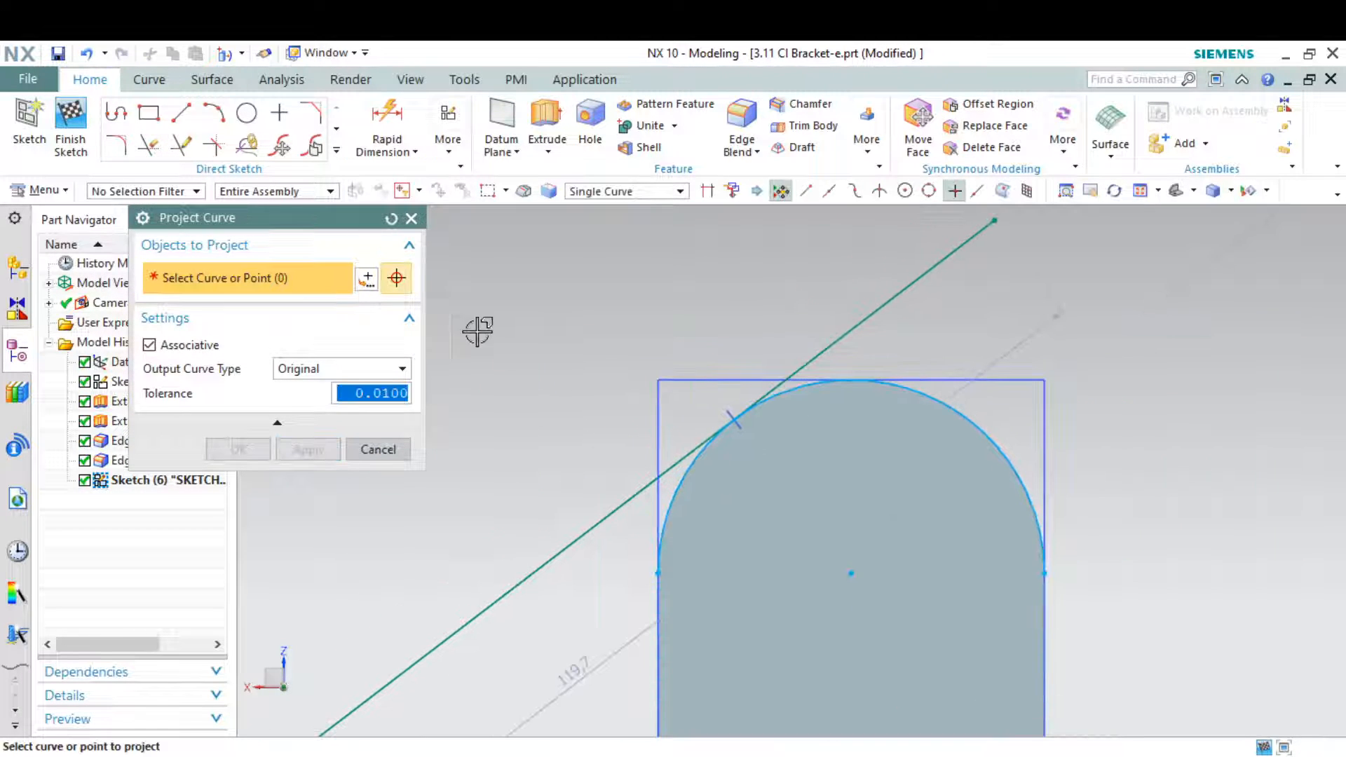
left_click(411, 219)
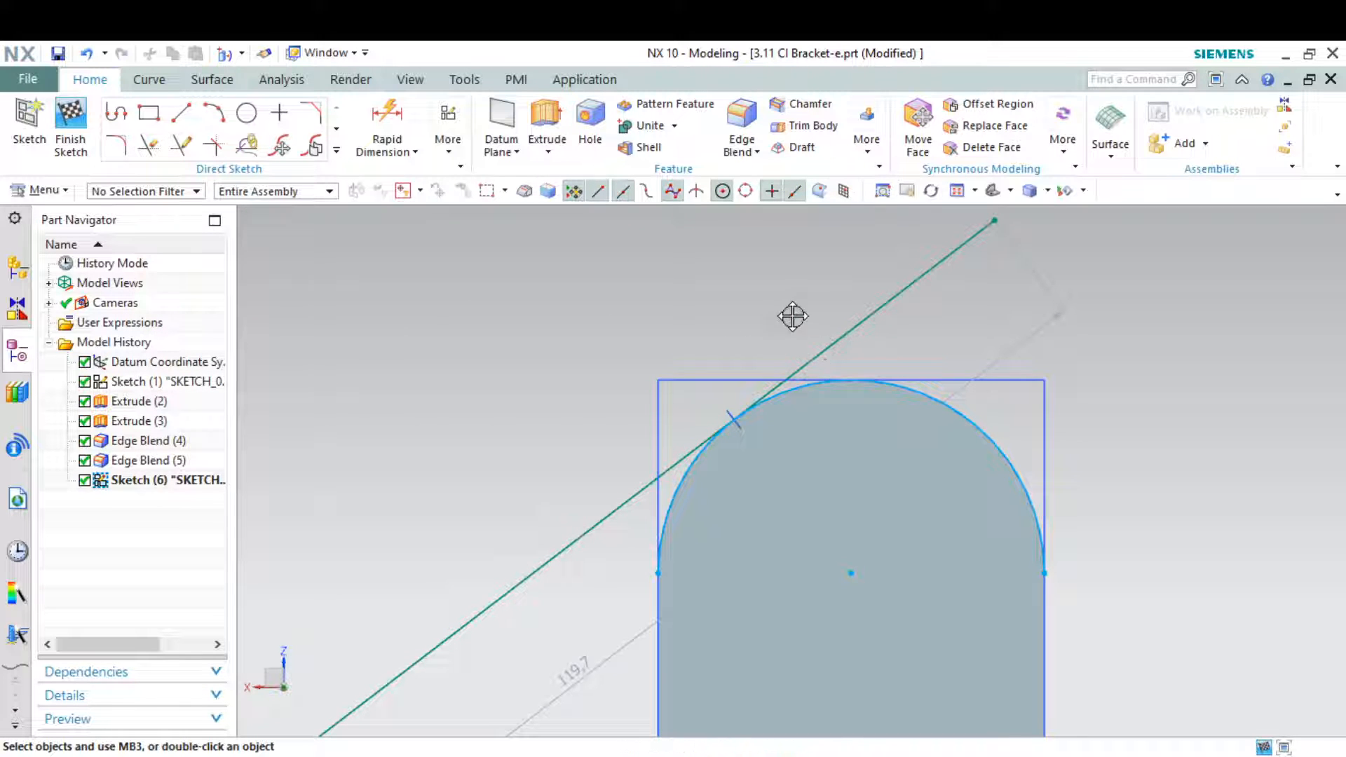
Shorten the sloped line so its upper end sits at the tangent point on the projected arc
scroll(932, 348, "down", 2)
scroll(972, 280, "up", 2)
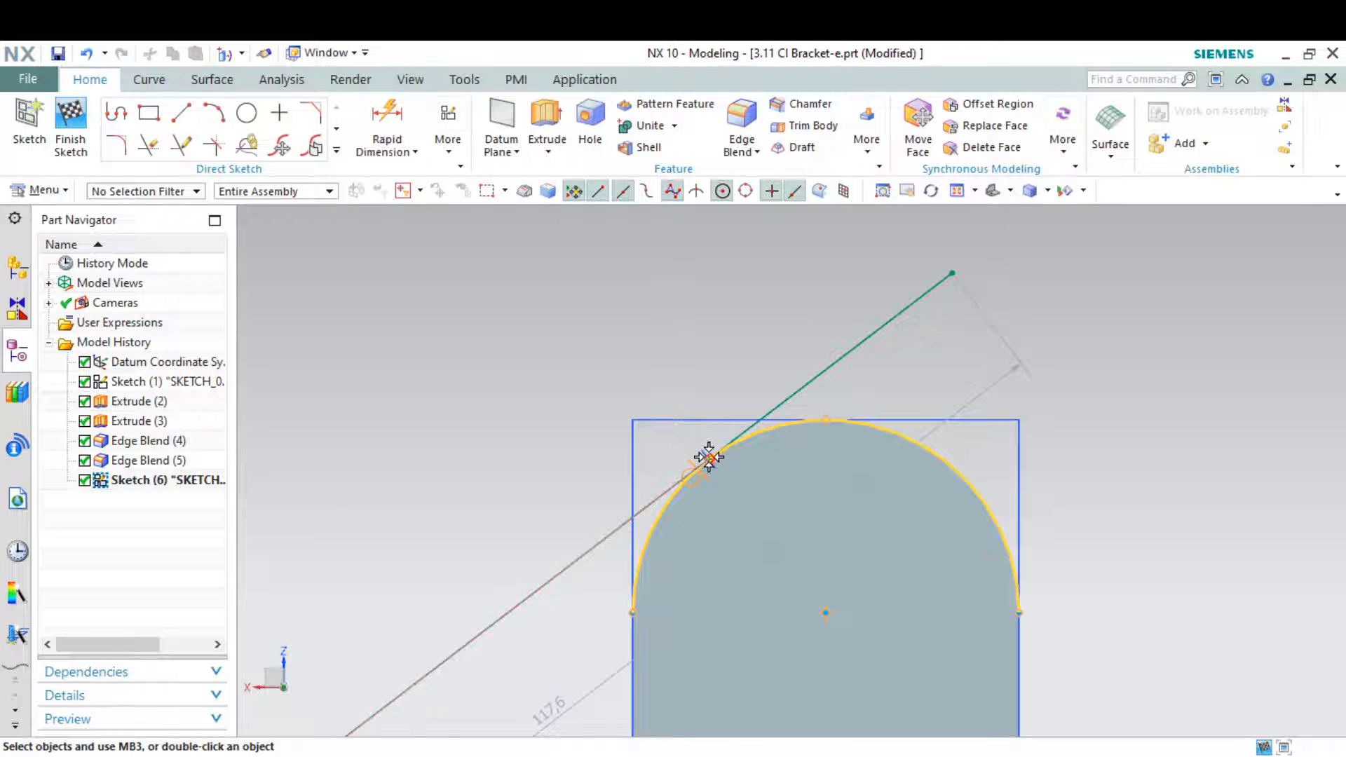
scroll(809, 466, "up", 3)
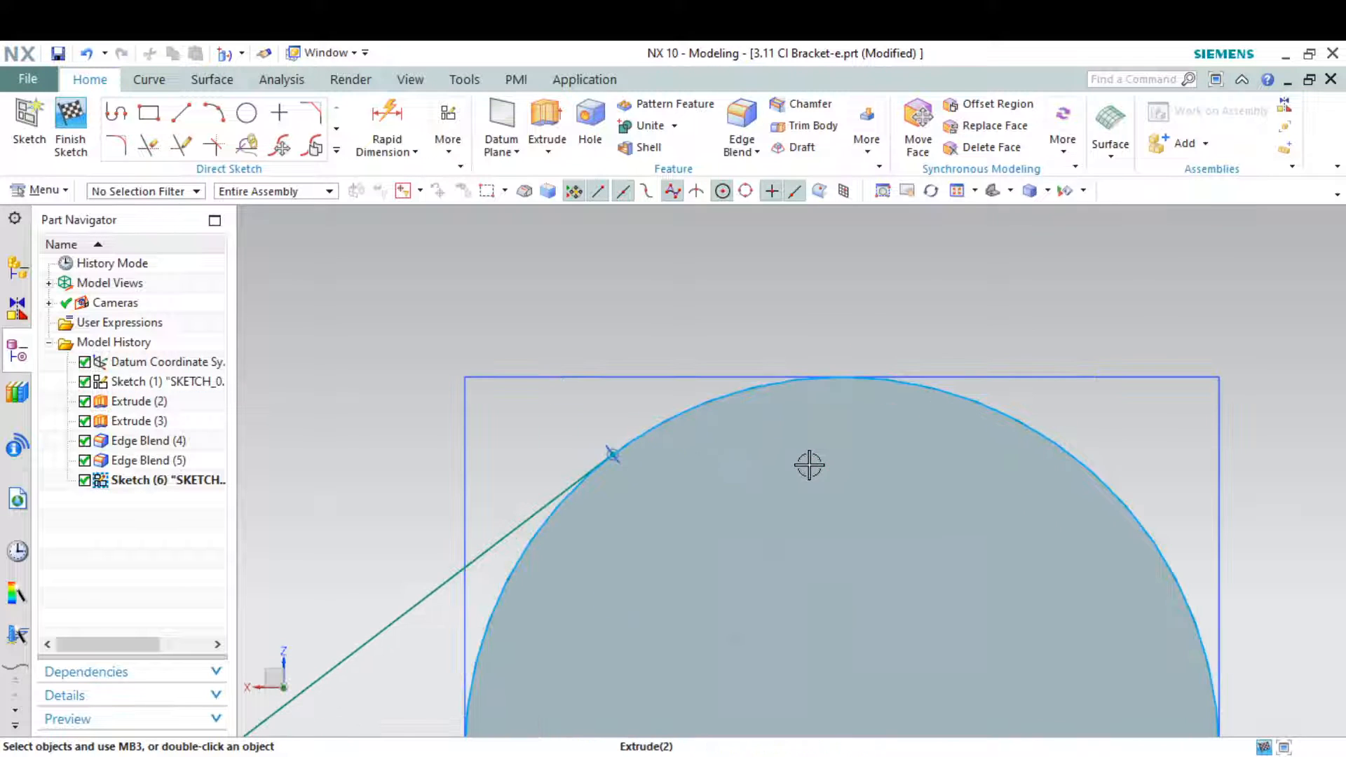
Convert the projected arc to reference geometry and finish the sketch
right_click(684, 418)
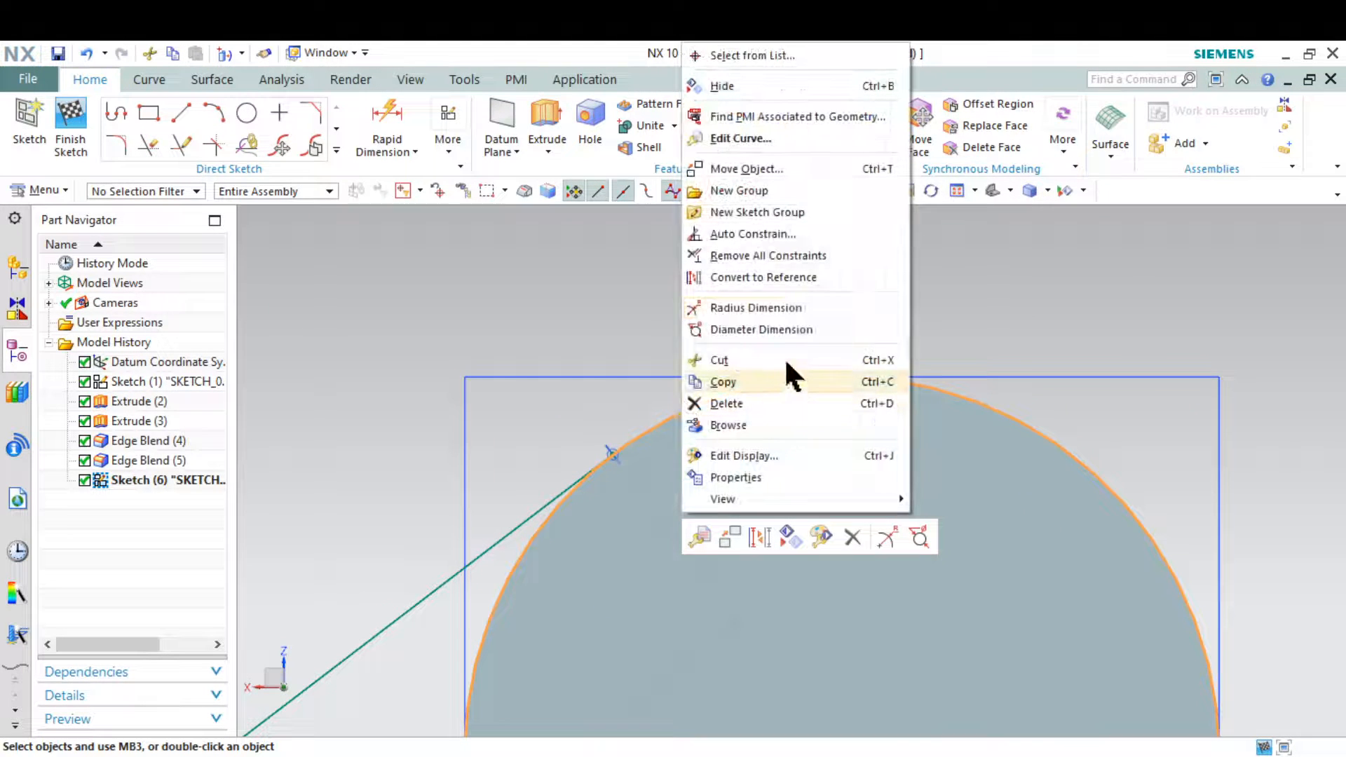
left_click(808, 278)
scroll(810, 380, "down", 3)
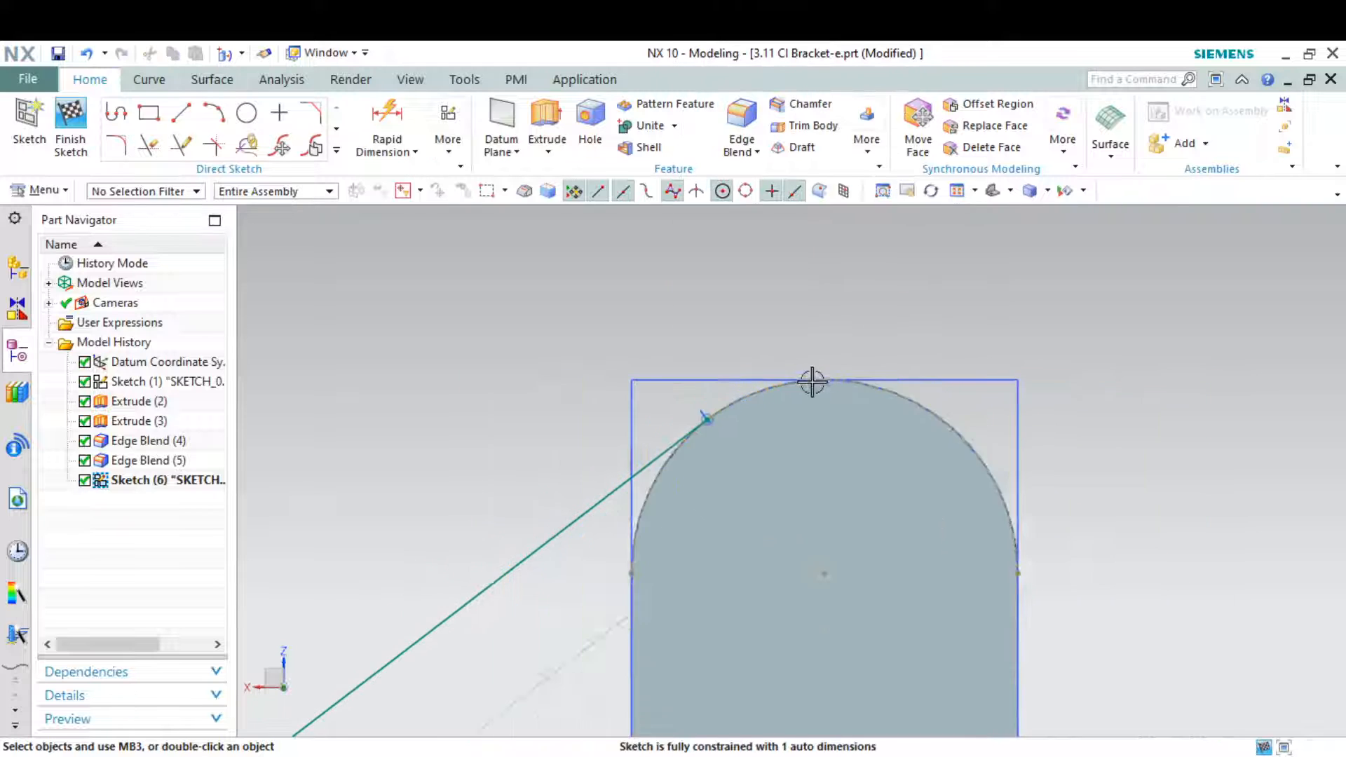
scroll(812, 382, "down", 2)
middle_click_drag(547, 430, 682, 449)
left_click(73, 119)
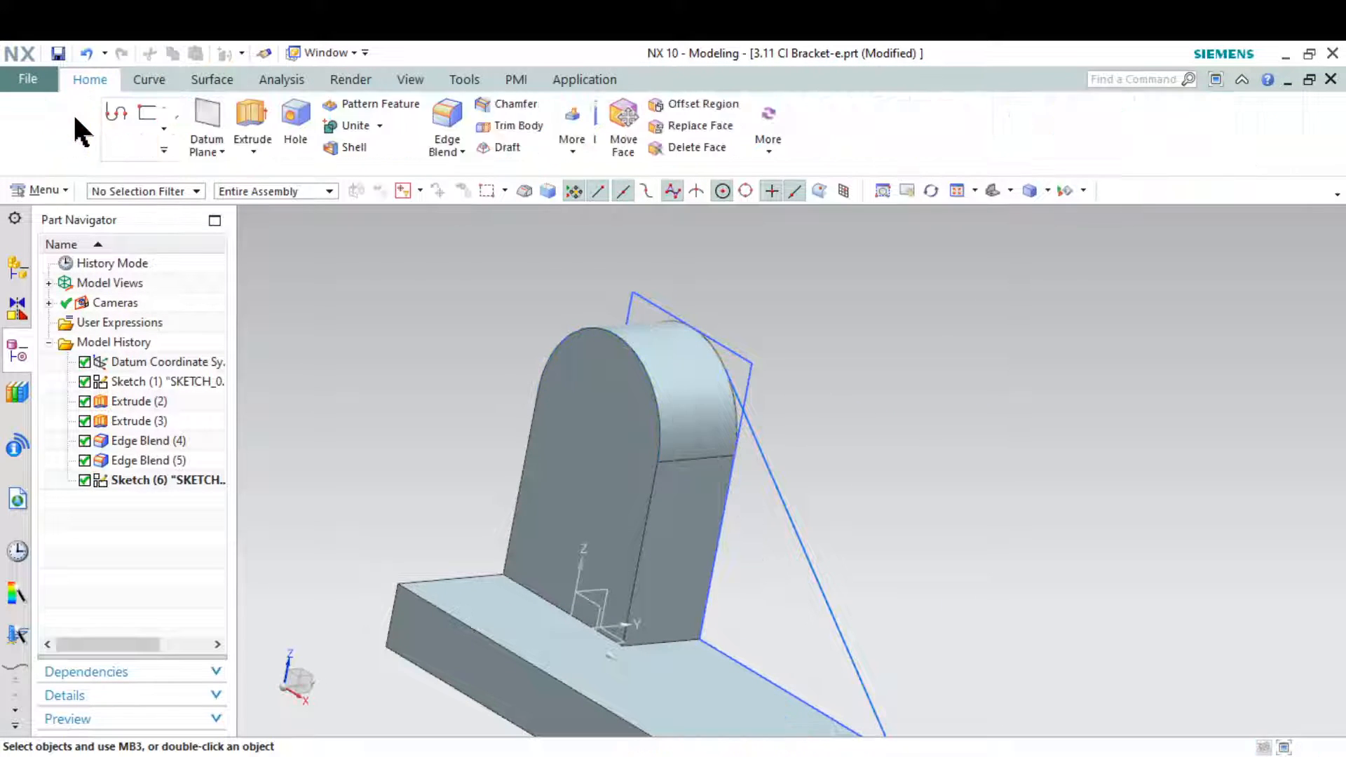
Start a rib from the sloped line, parallel to the section plane, with asymmetric thickness offset inward over the base
left_click(575, 146)
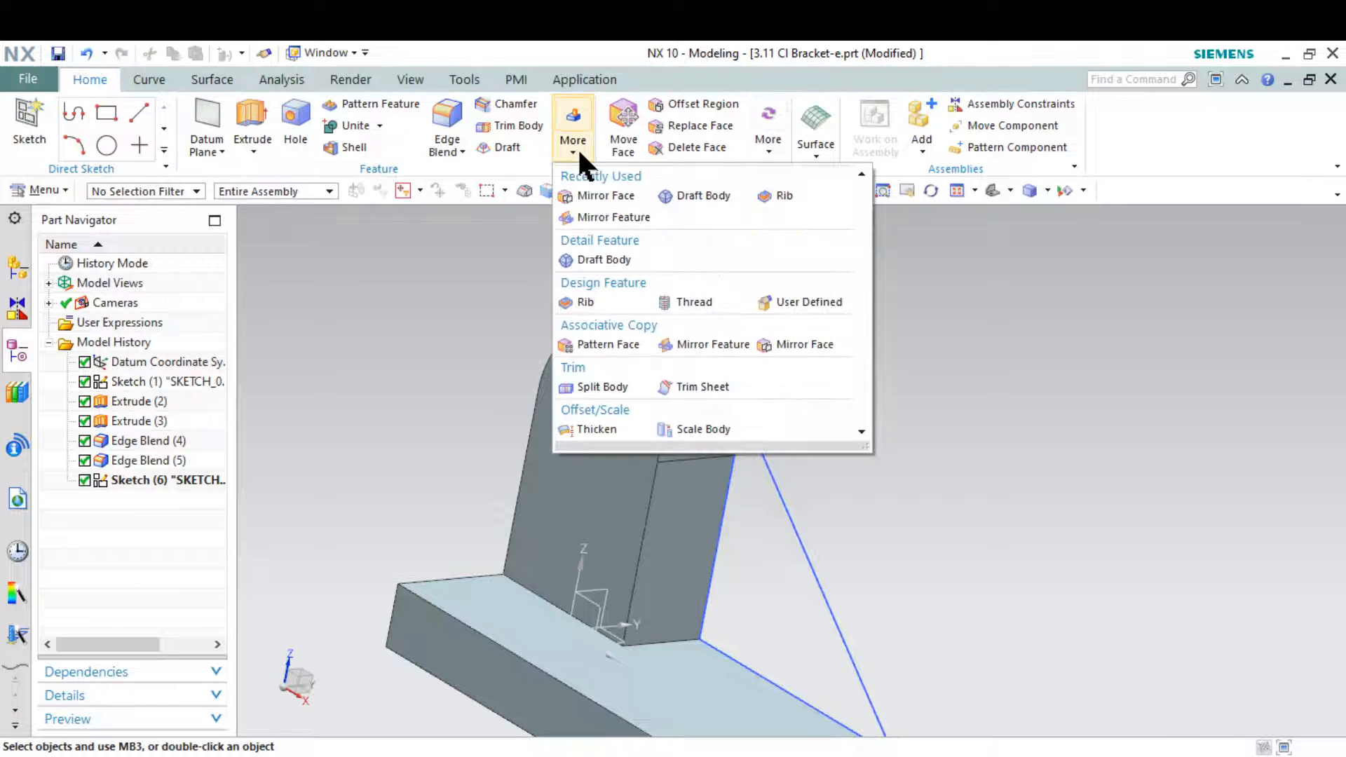
left_click(603, 299)
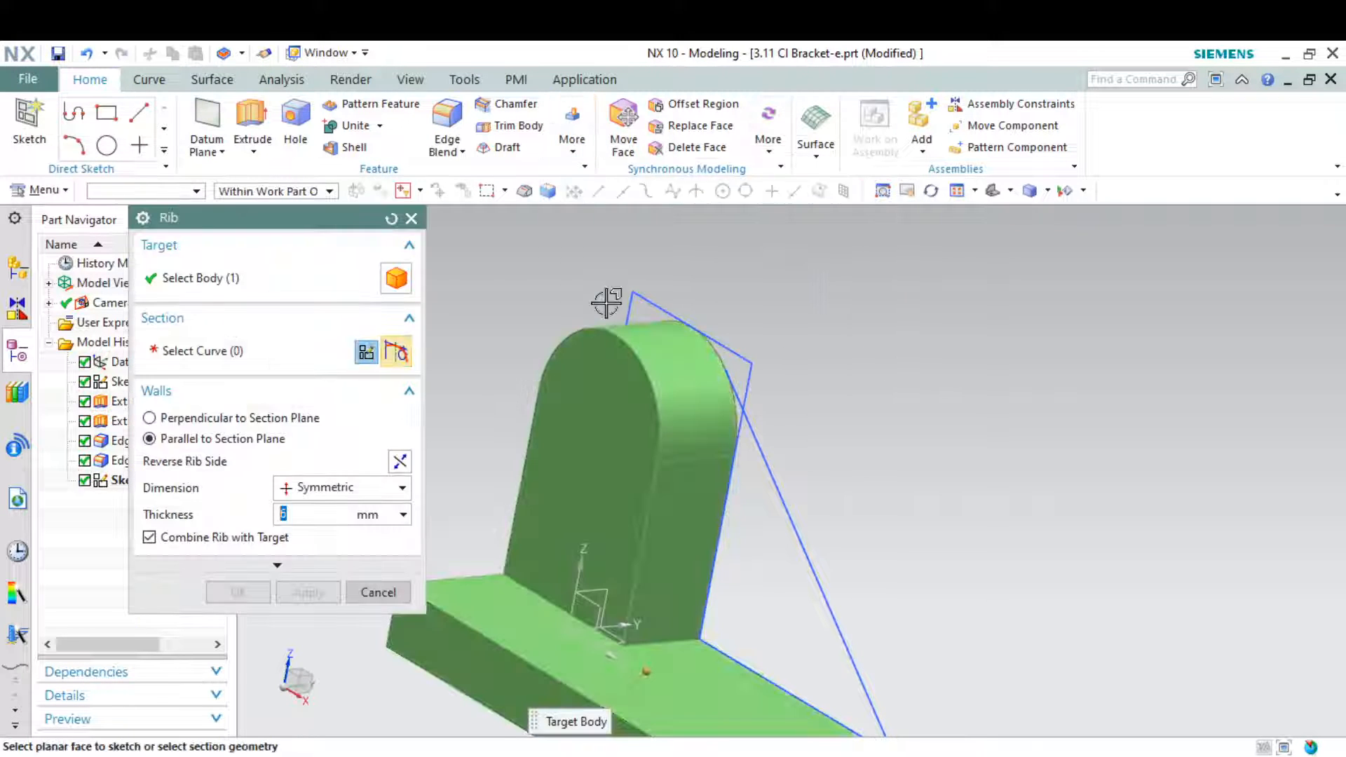
left_click(775, 482)
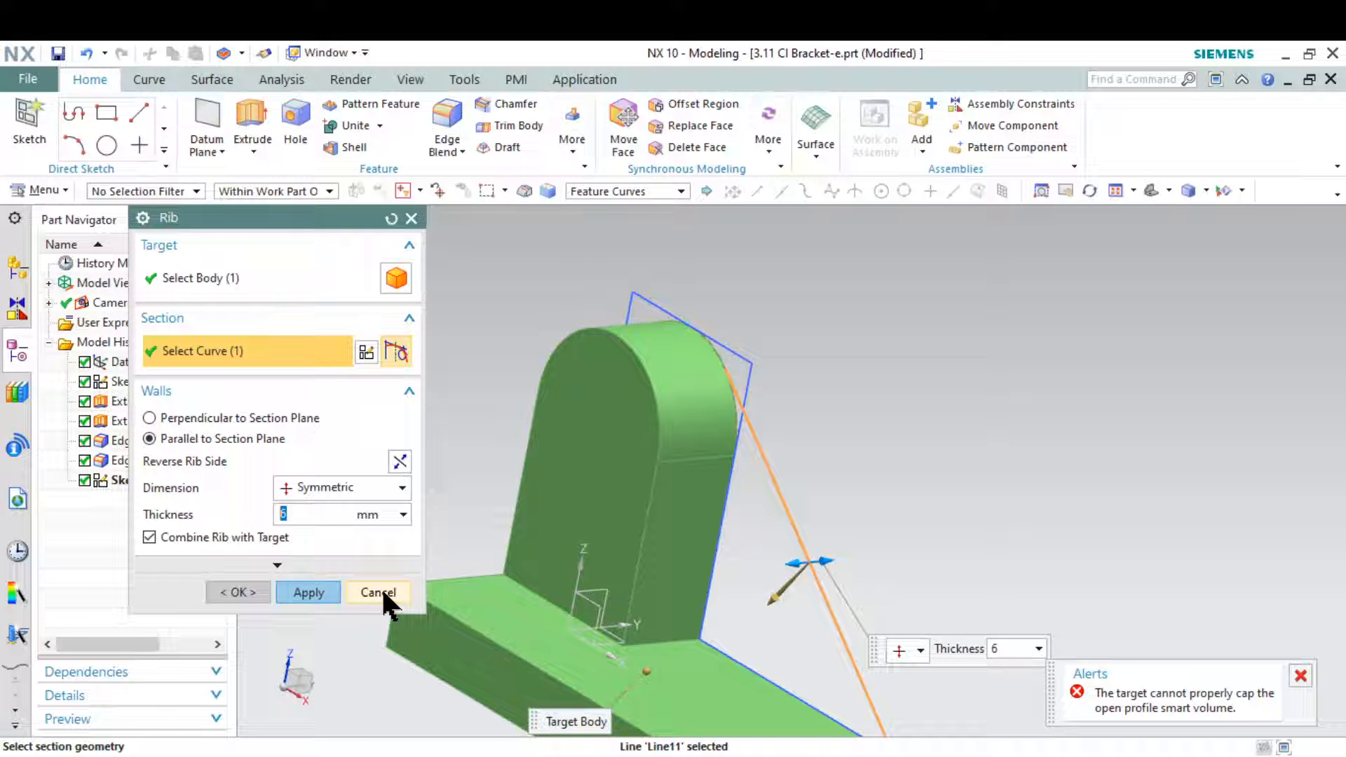
left_click(402, 486)
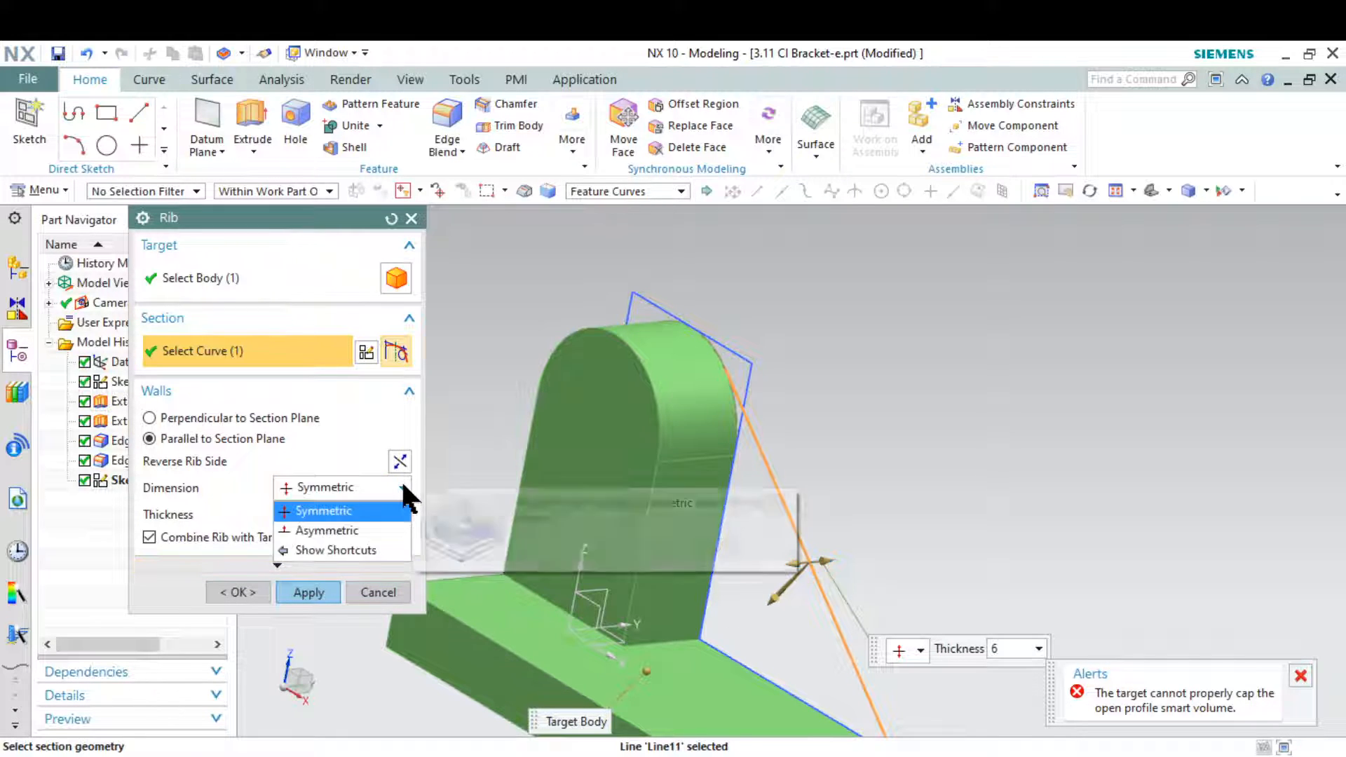
left_click(380, 531)
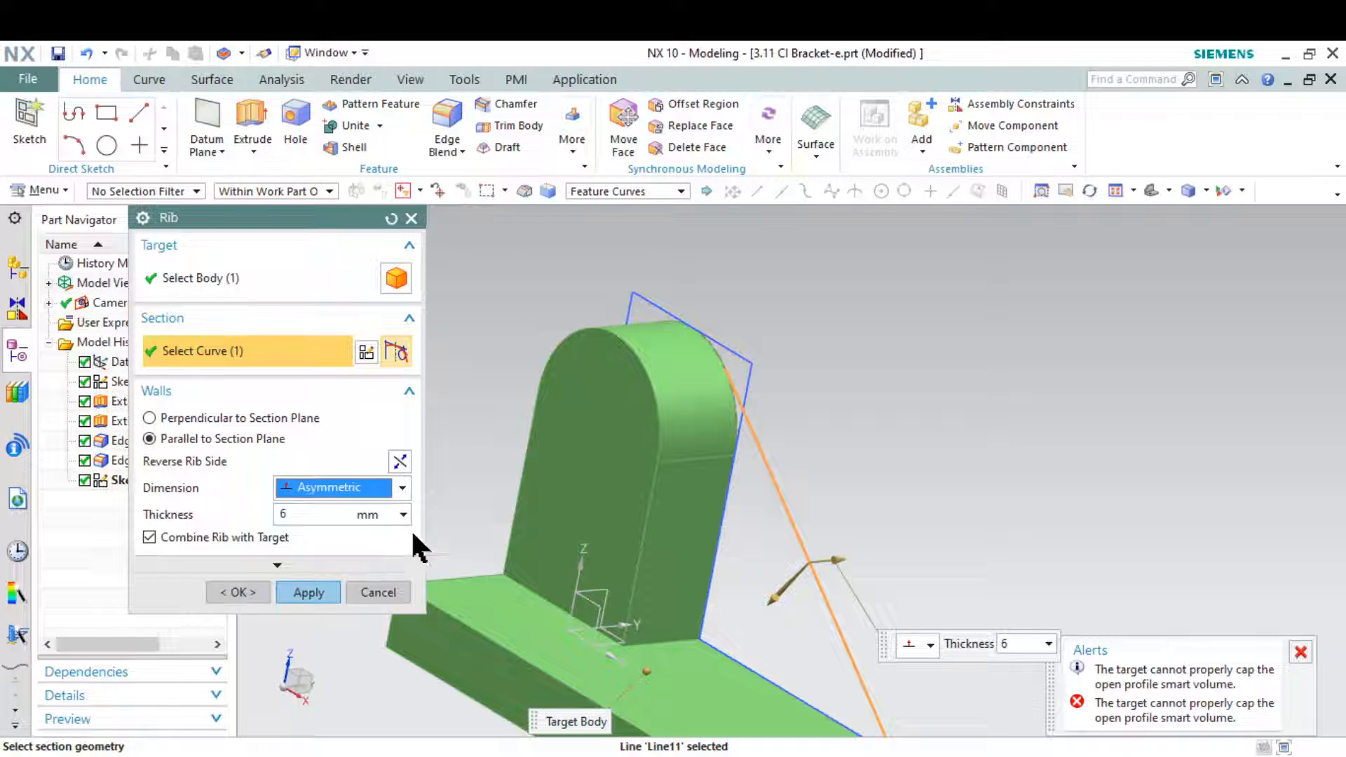
left_click(399, 462)
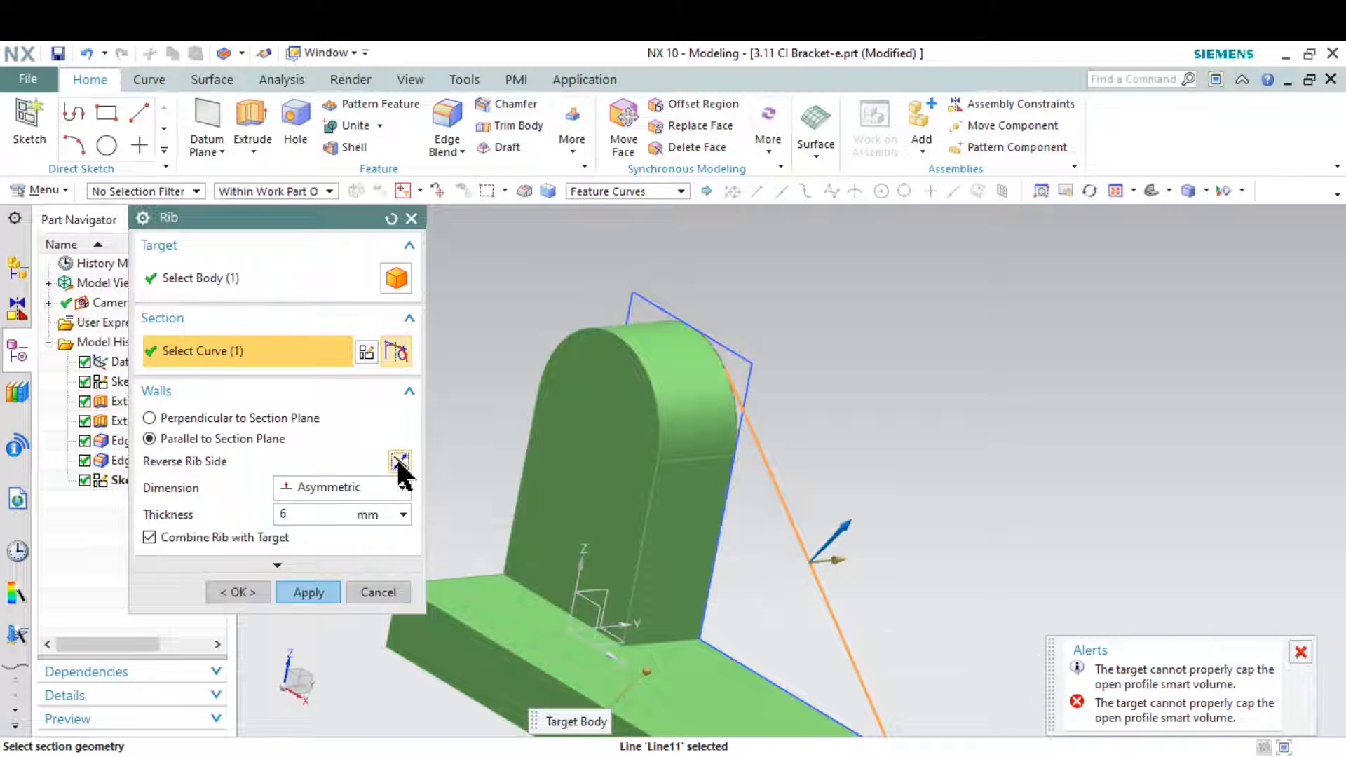
left_click_drag(814, 561, 784, 561)
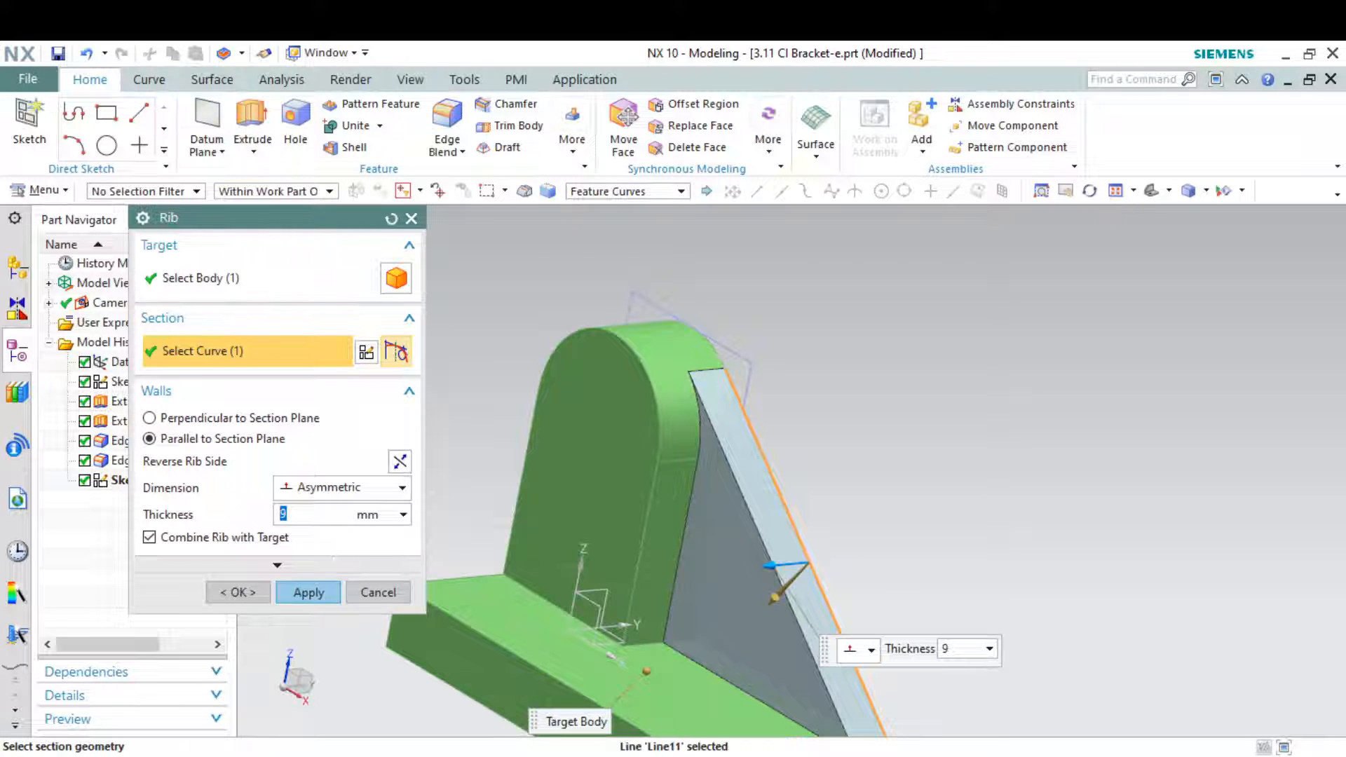
Check the rib thickness on the reference drawing, set it to 10 mm and create the rib combined with the body
key("alt+Tab")
key("alt+Tab")
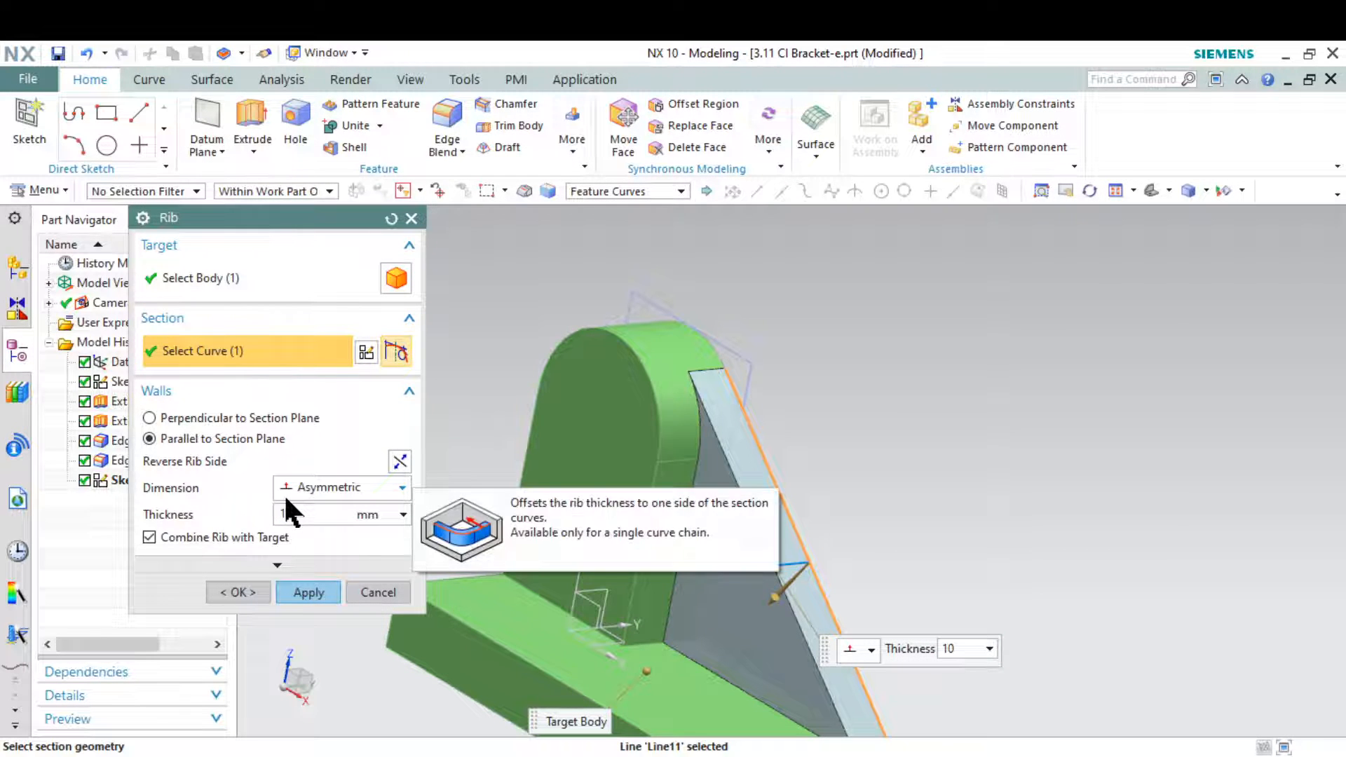
left_click(325, 595)
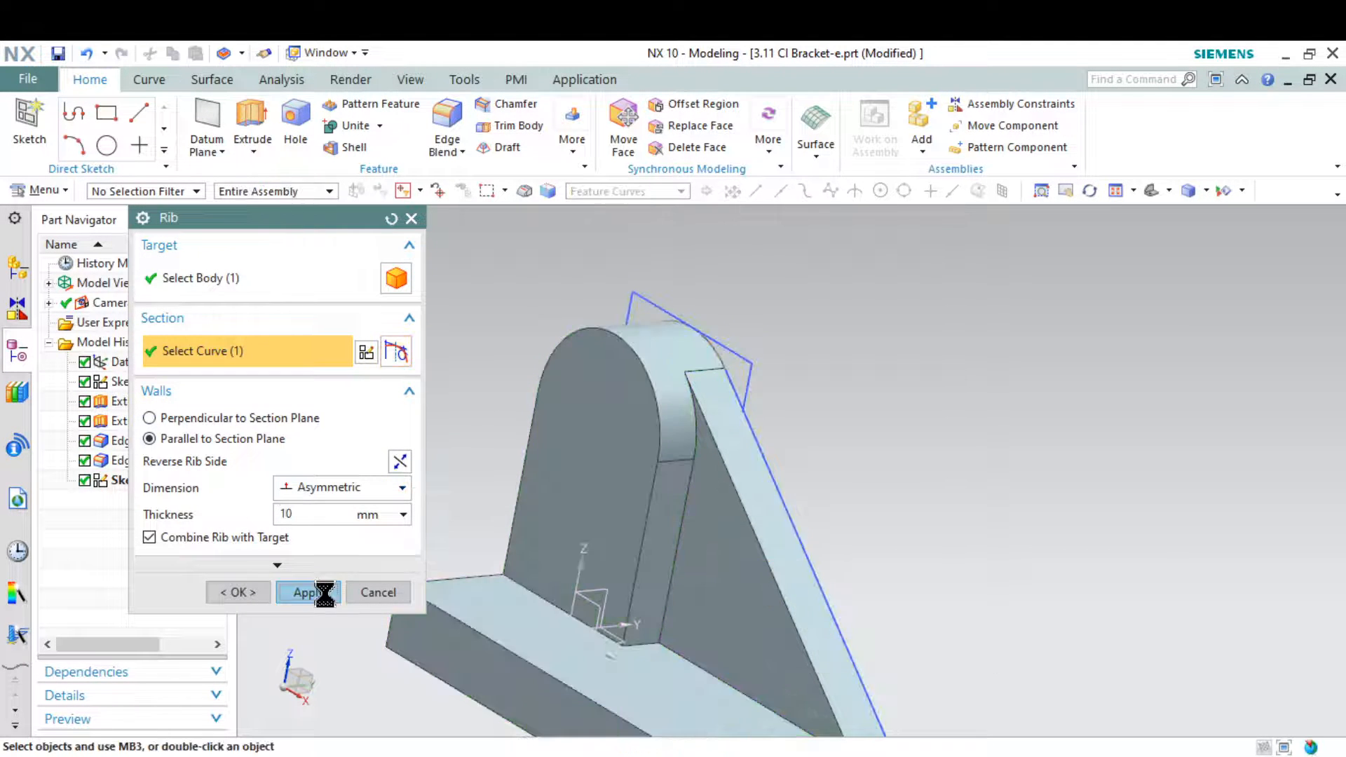
left_click(376, 593)
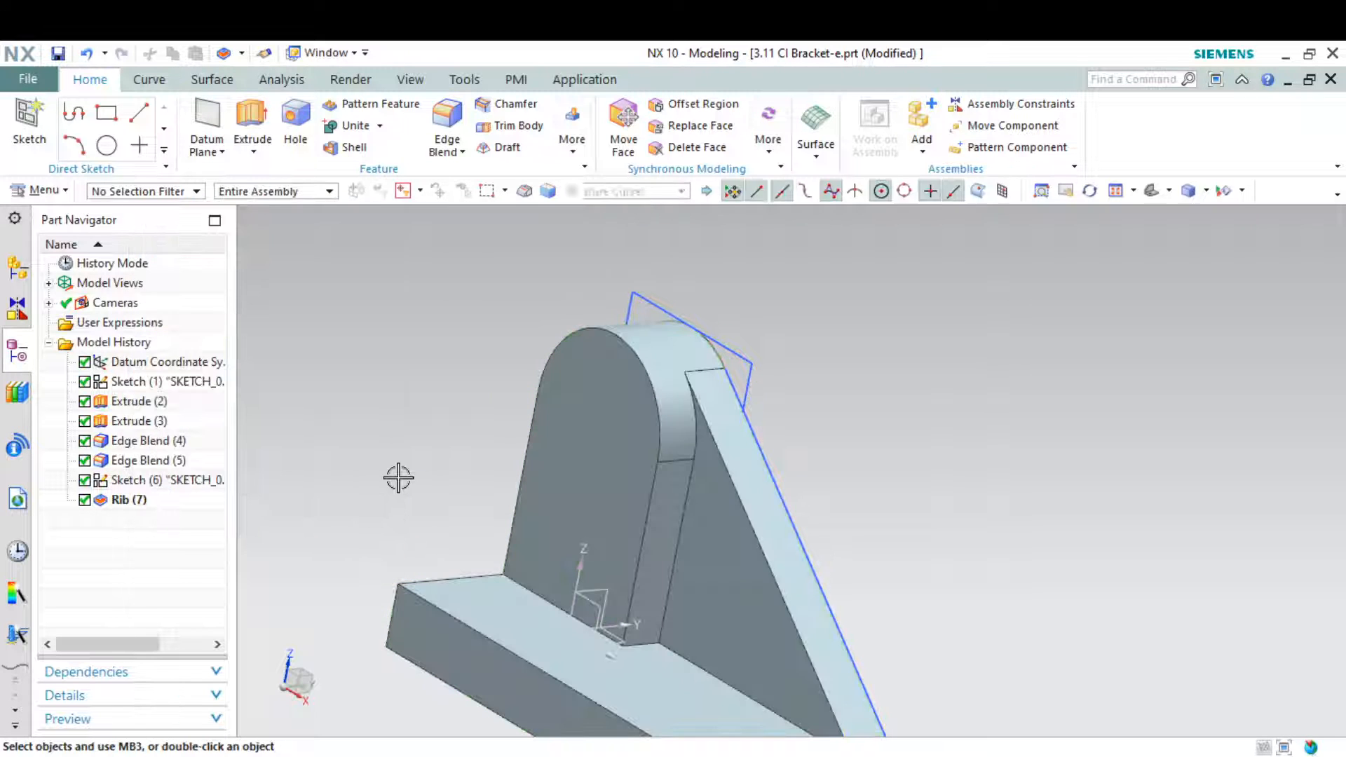
Review the finished rib's settings and check the upright's slot dimensions on the reference drawing in Snipping Tool
double_click(699, 490)
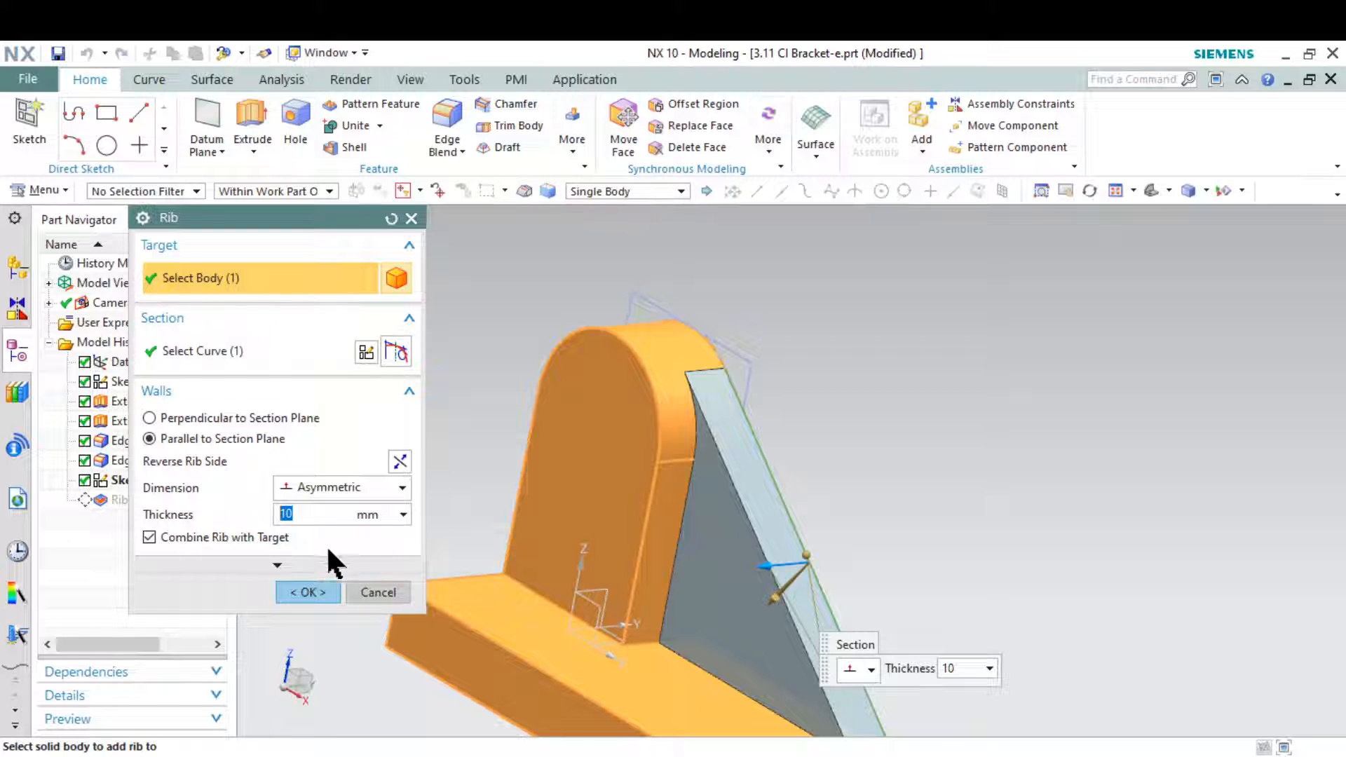
left_click(324, 673)
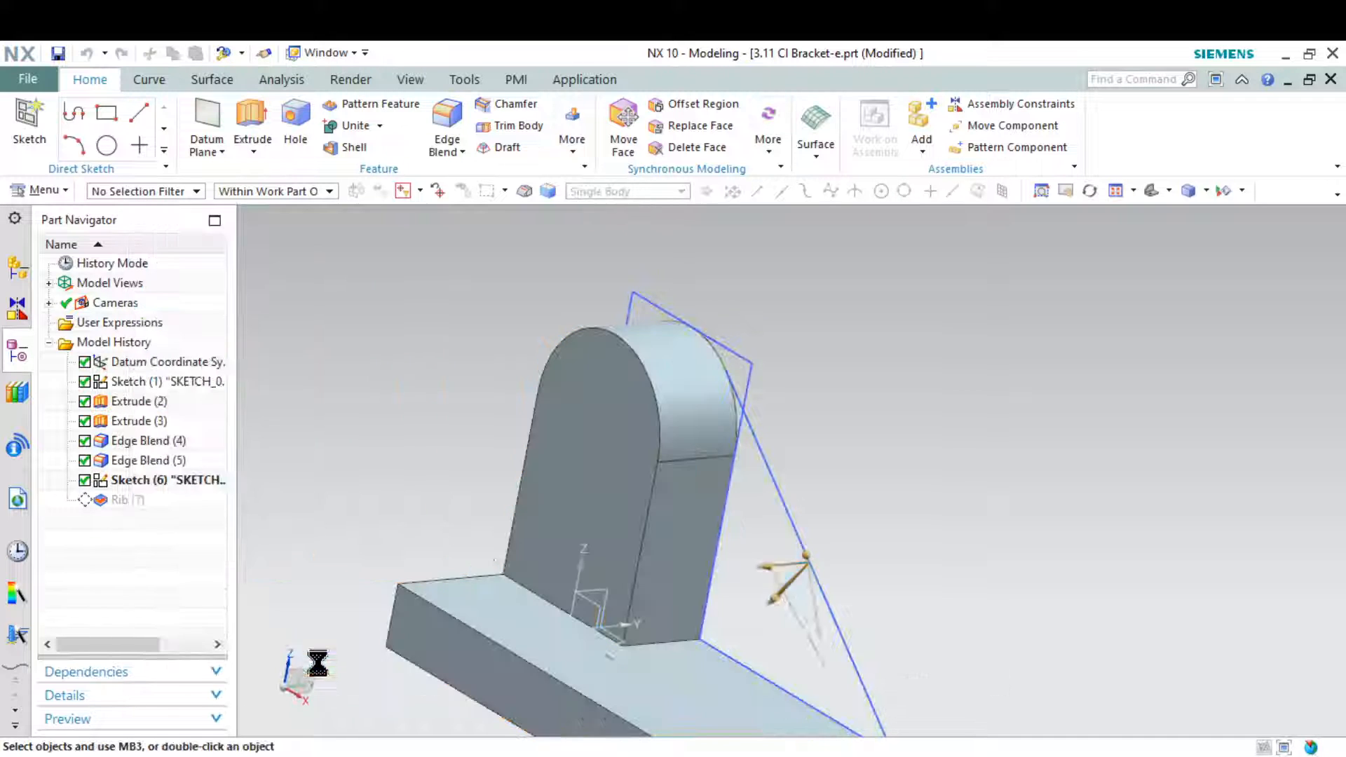
scroll(701, 596, "down", 2)
left_click(984, 756)
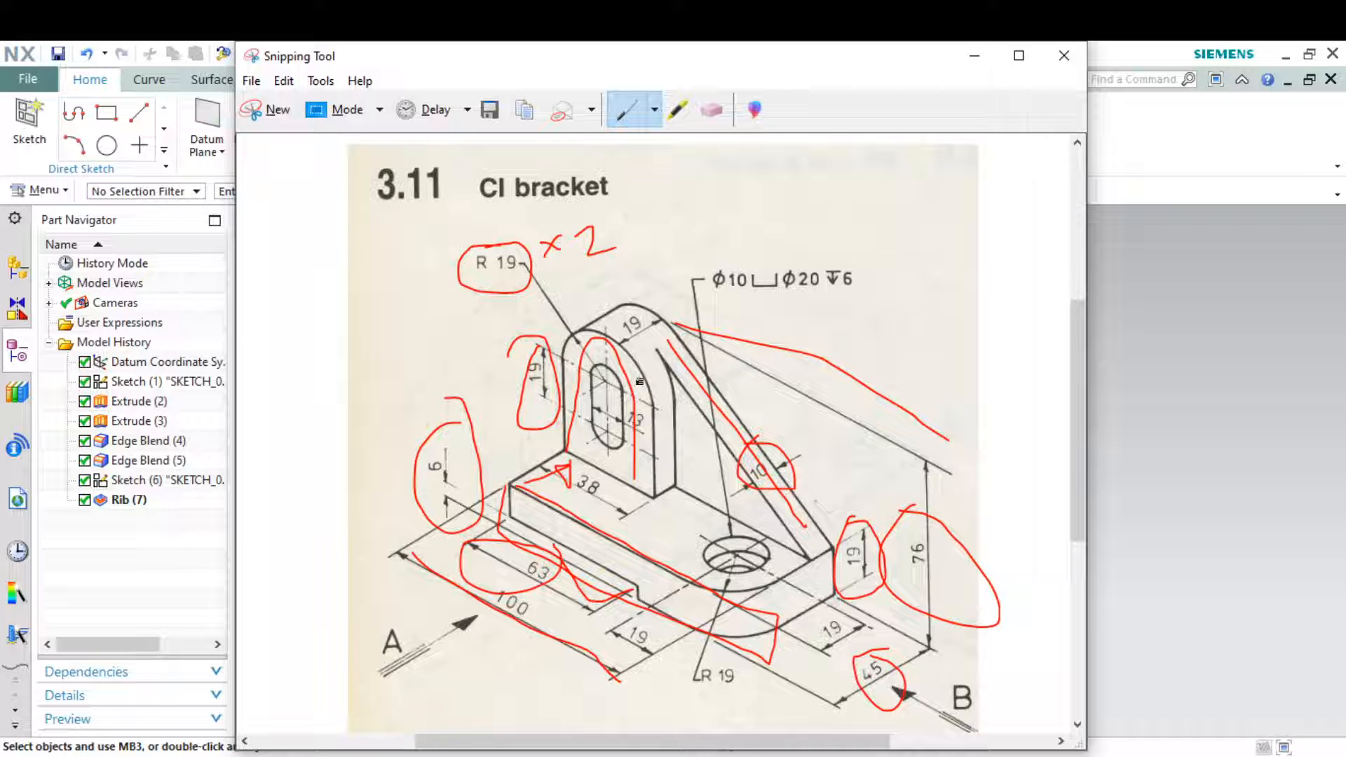
left_click(975, 56)
Create a new sketch on the front face of the rounded upright
left_click(30, 112)
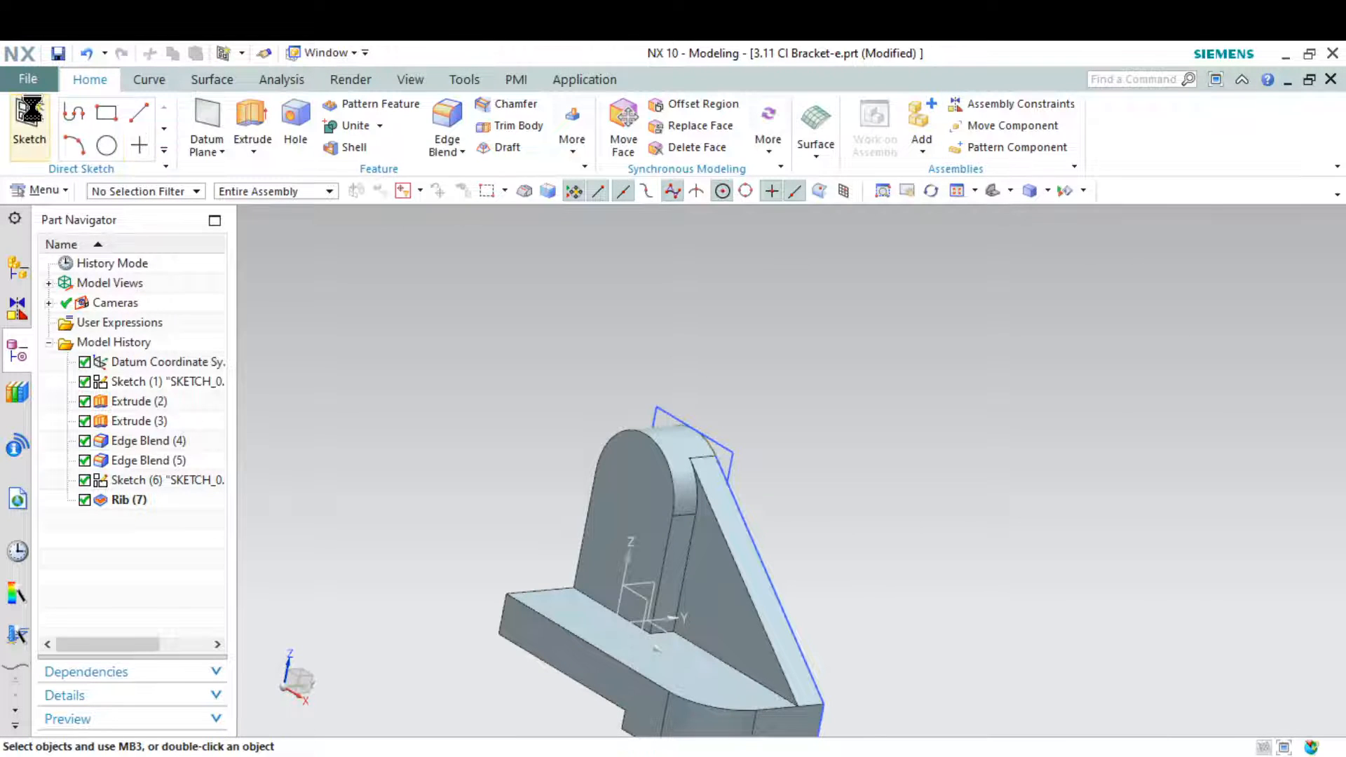
left_click(644, 478)
left_click(325, 714)
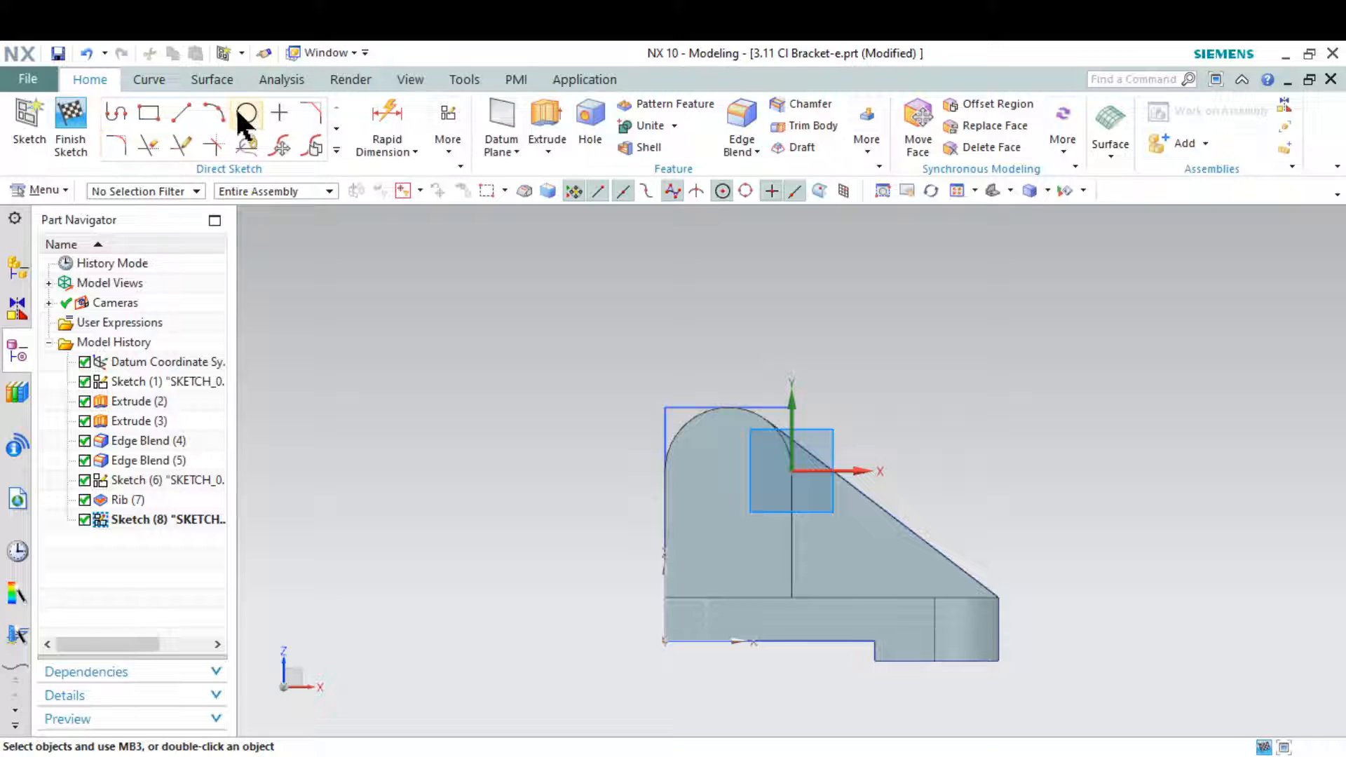
Sketch two circles, one above the other about 20 mm apart, on the upright's vertical centreline, and check the slot on the reference drawing
left_click(245, 114)
scroll(747, 508, "up", 2)
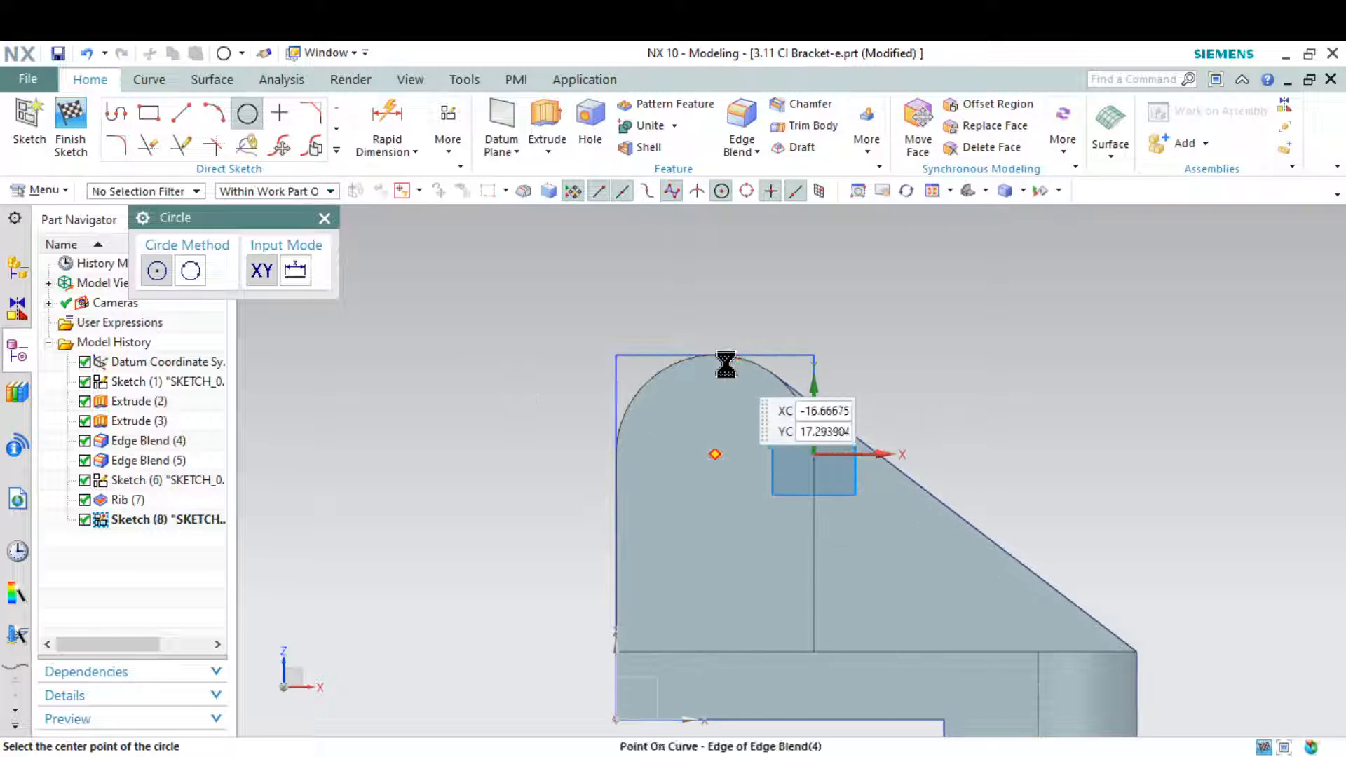
left_click(716, 493)
left_click(702, 455)
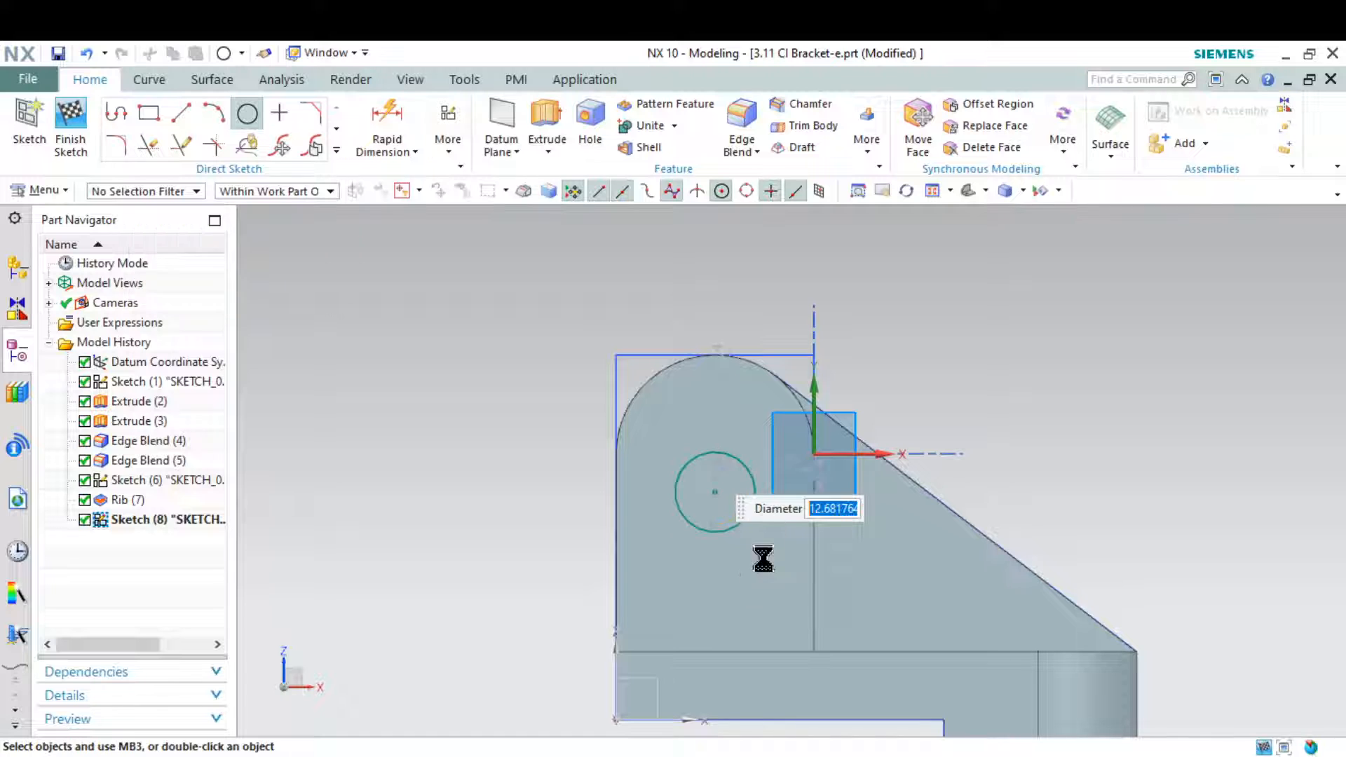
left_click(714, 600)
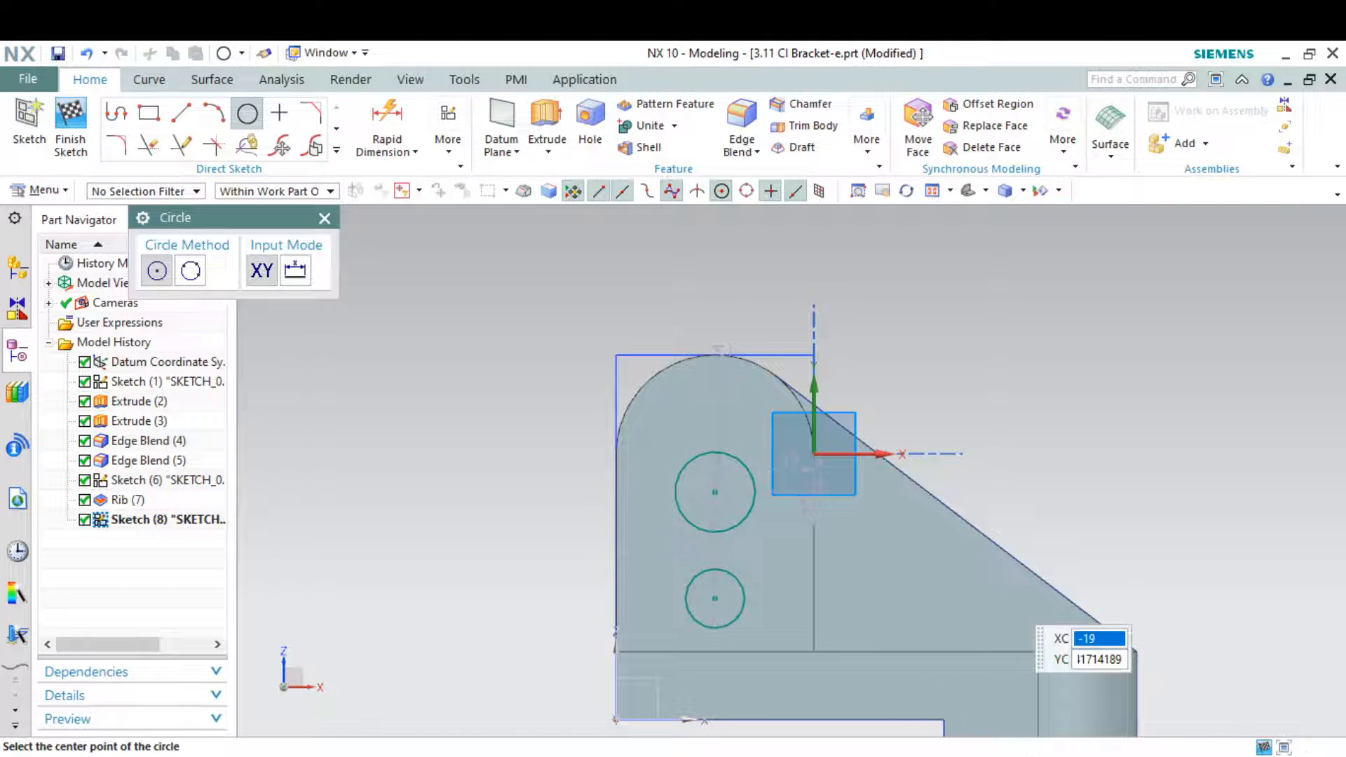
key("alt+Tab")
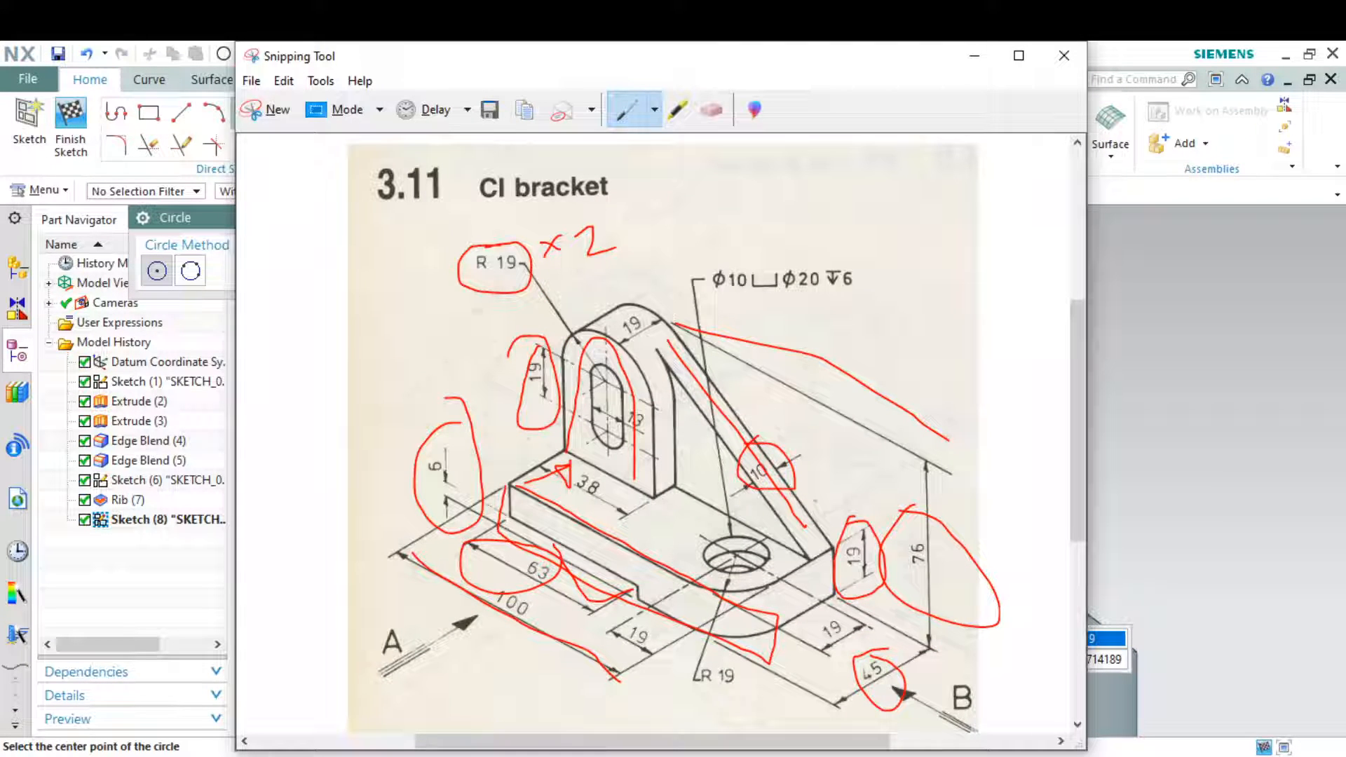
key("alt+Tab")
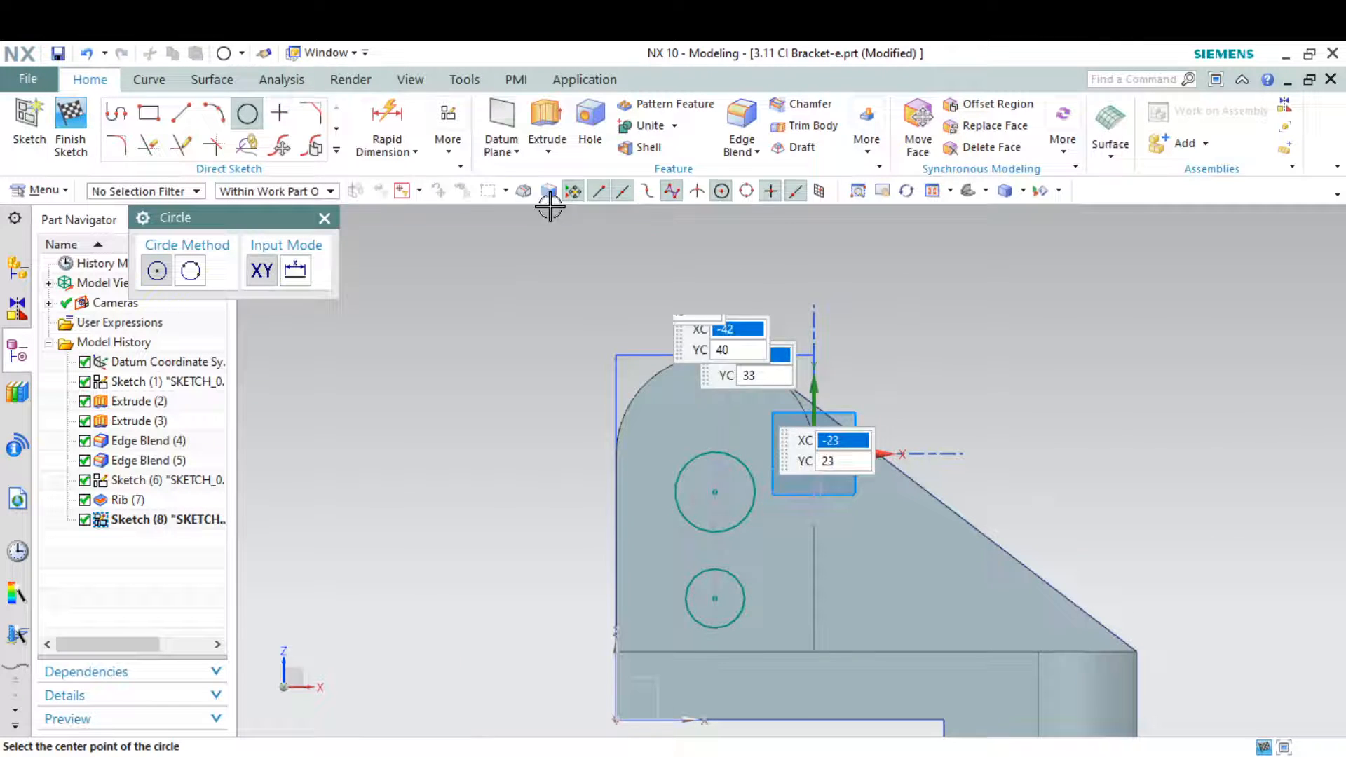
Draw two vertical lines about 35 mm long, one on each side of the two circles
left_click(181, 113)
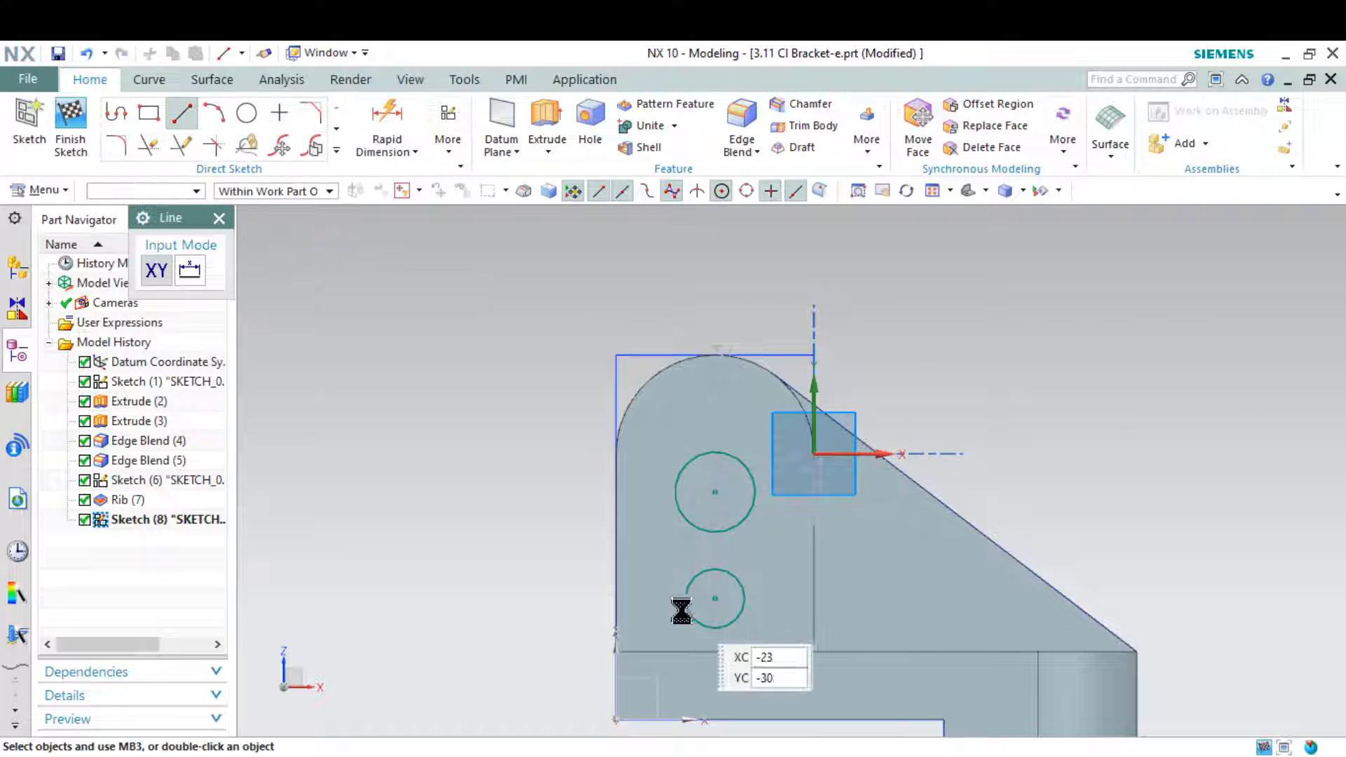
left_click(653, 620)
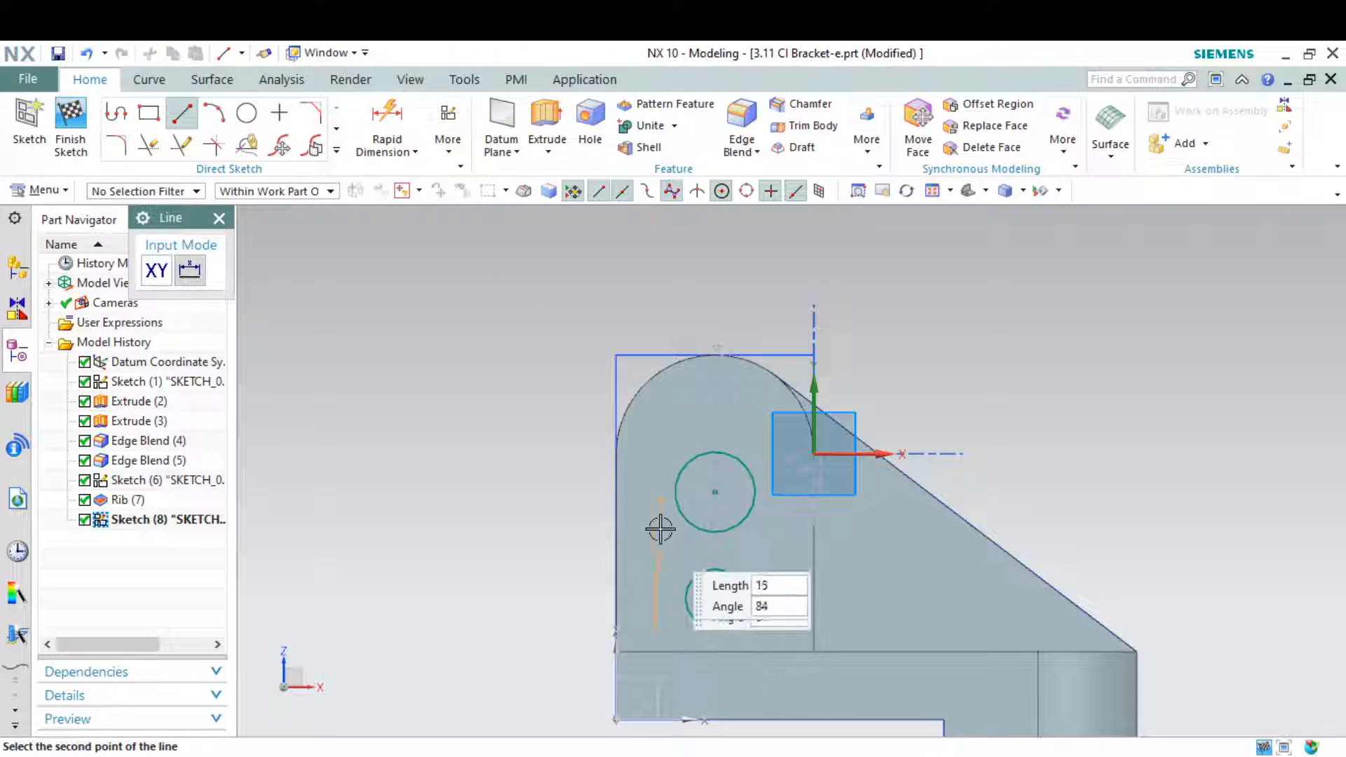
left_click(794, 534)
left_click(774, 620)
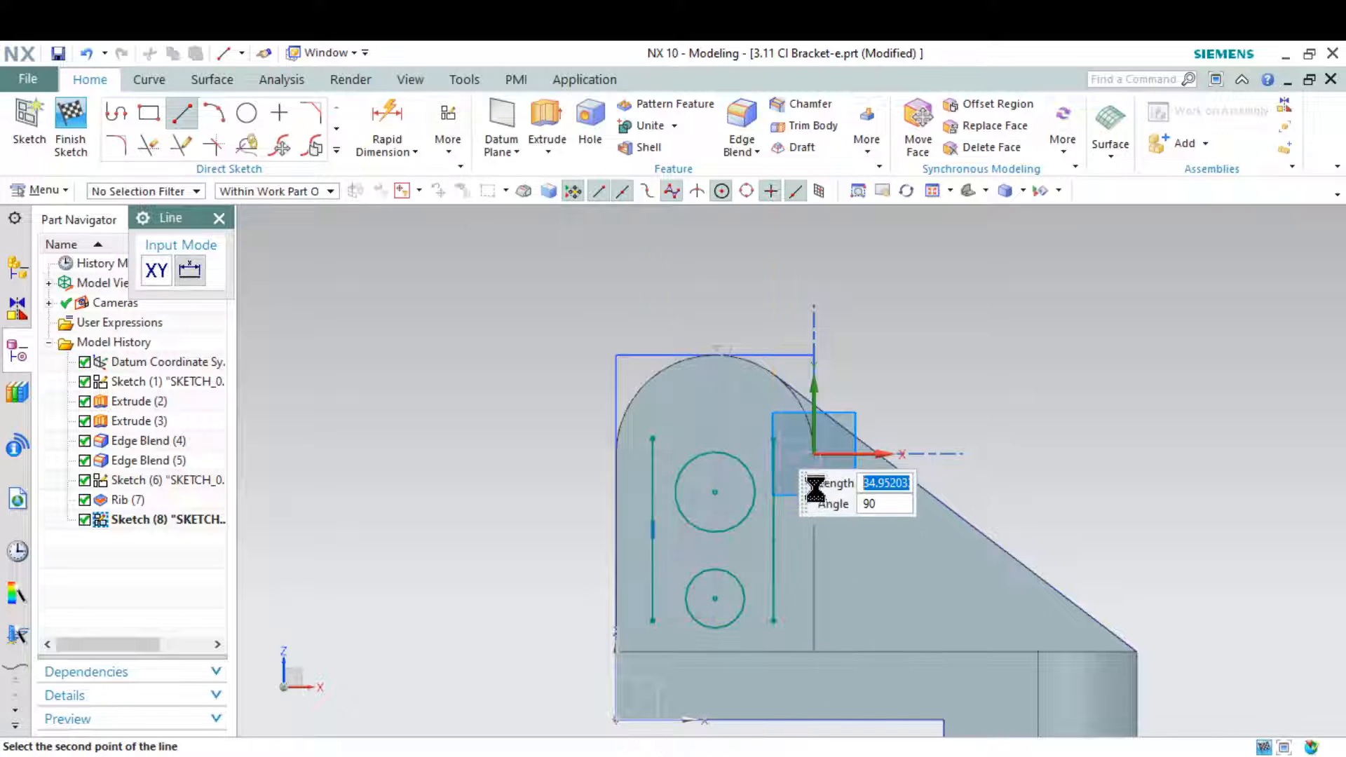
key("Escape")
Constrain the upper circle and the right-hand vertical line to be tangent
scroll(815, 490, "up", 3)
scroll(748, 462, "up", 1)
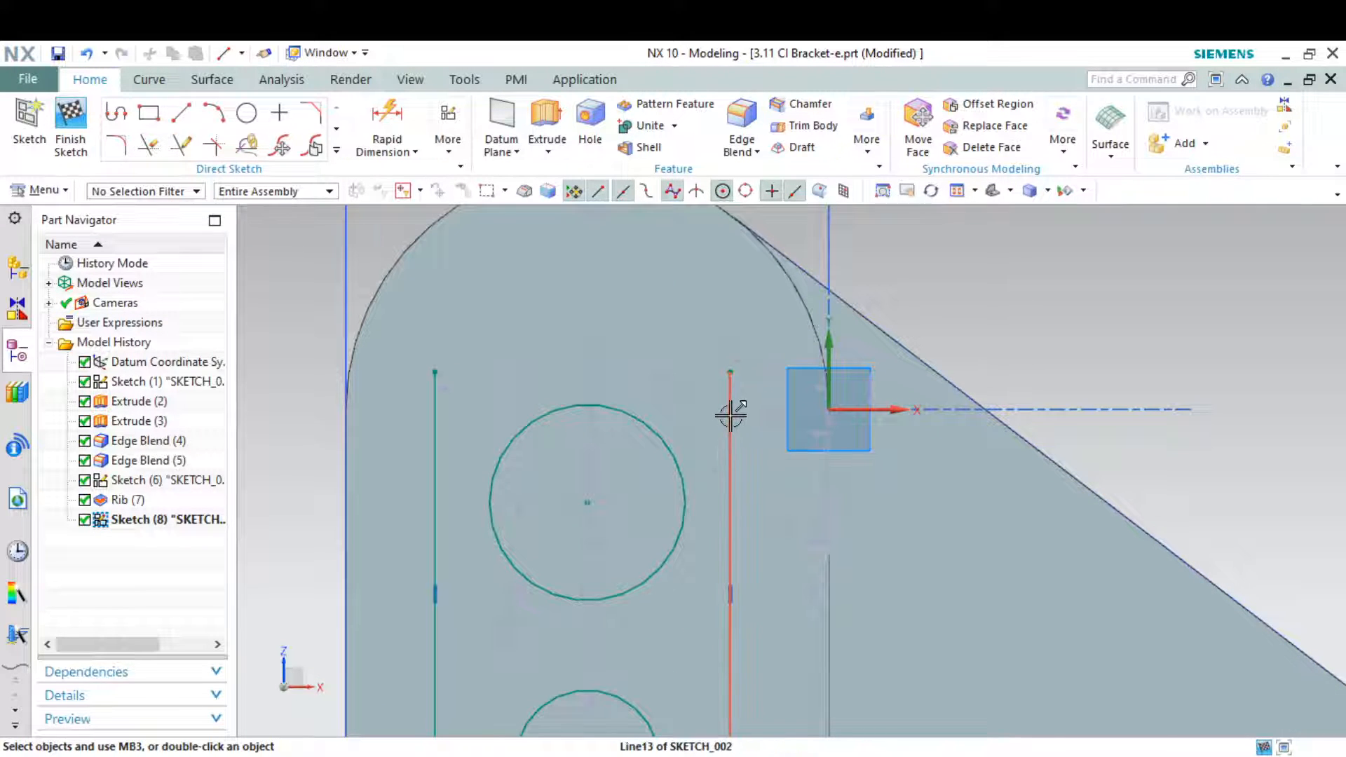
left_click(731, 414)
left_click(693, 462)
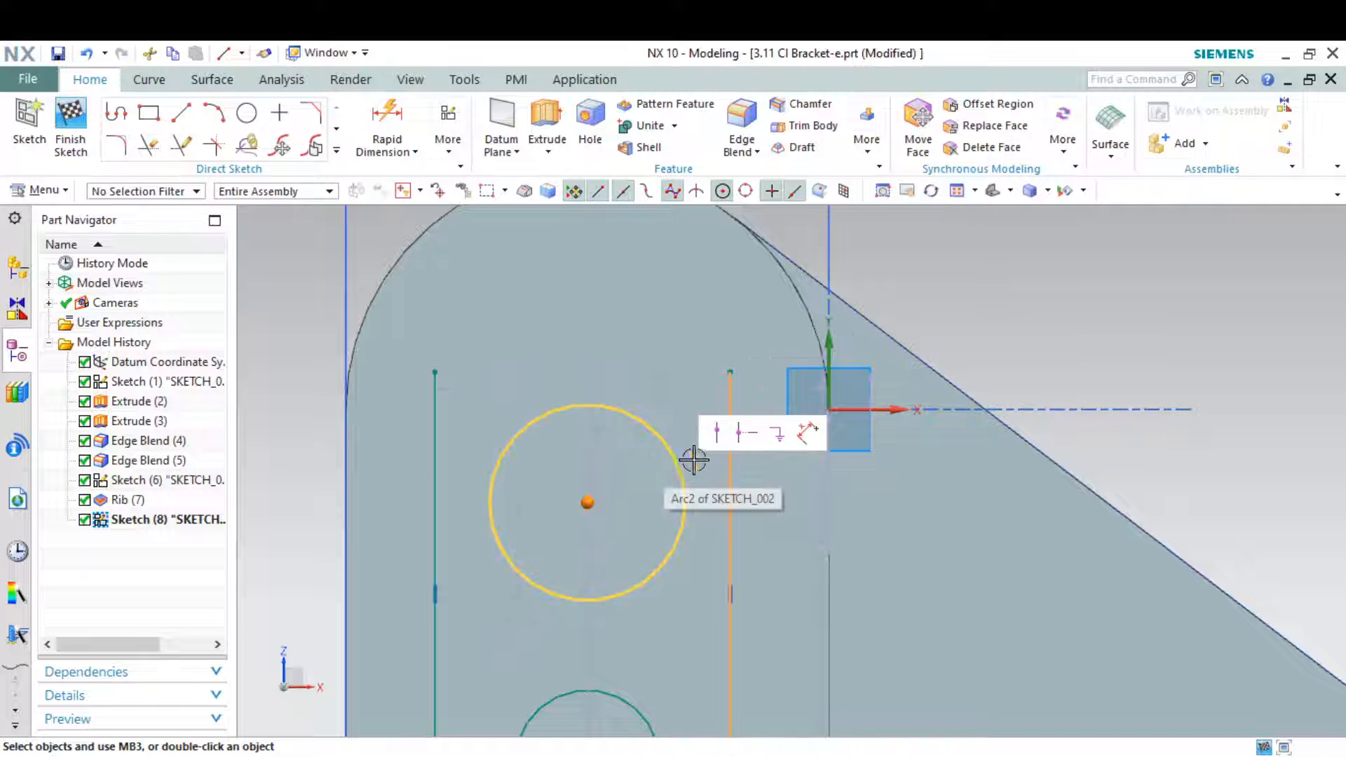
key("Escape")
left_click(730, 449)
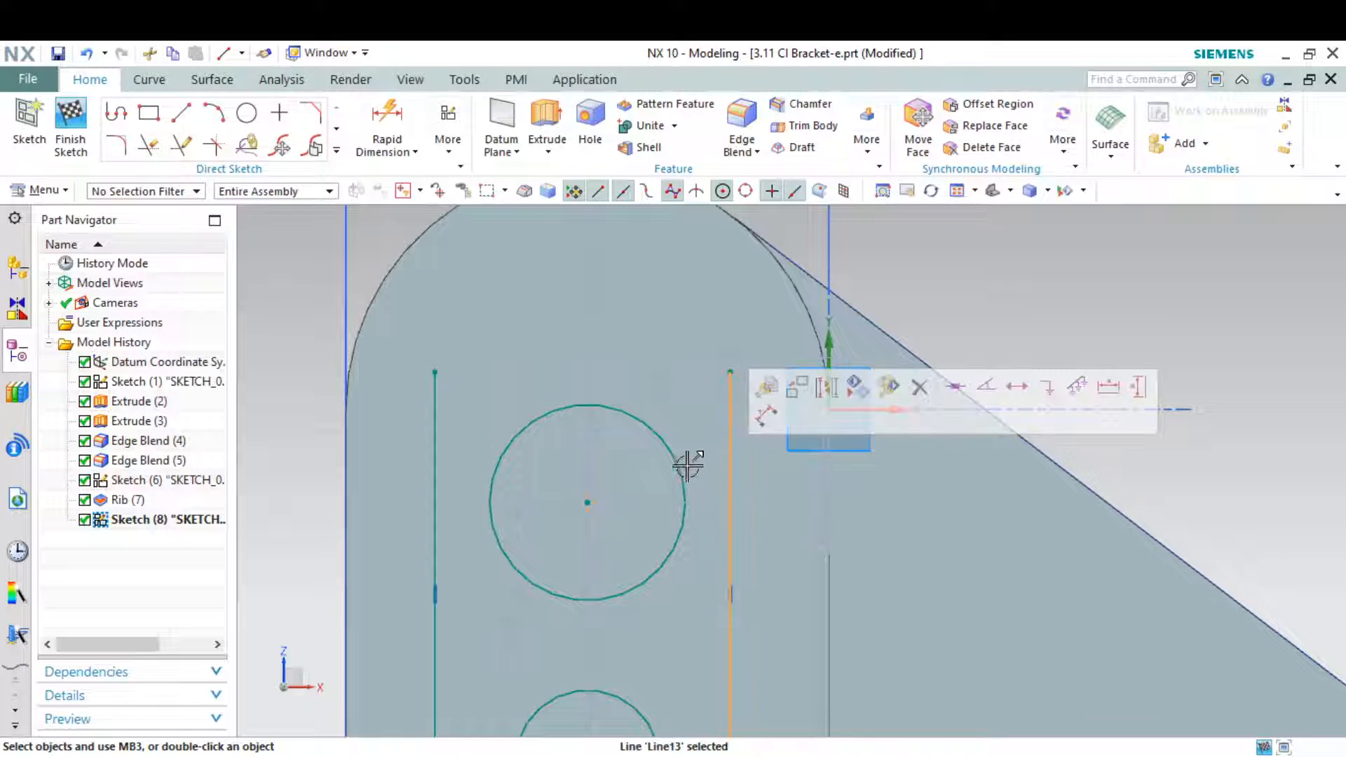
left_click(683, 464)
left_click(870, 427)
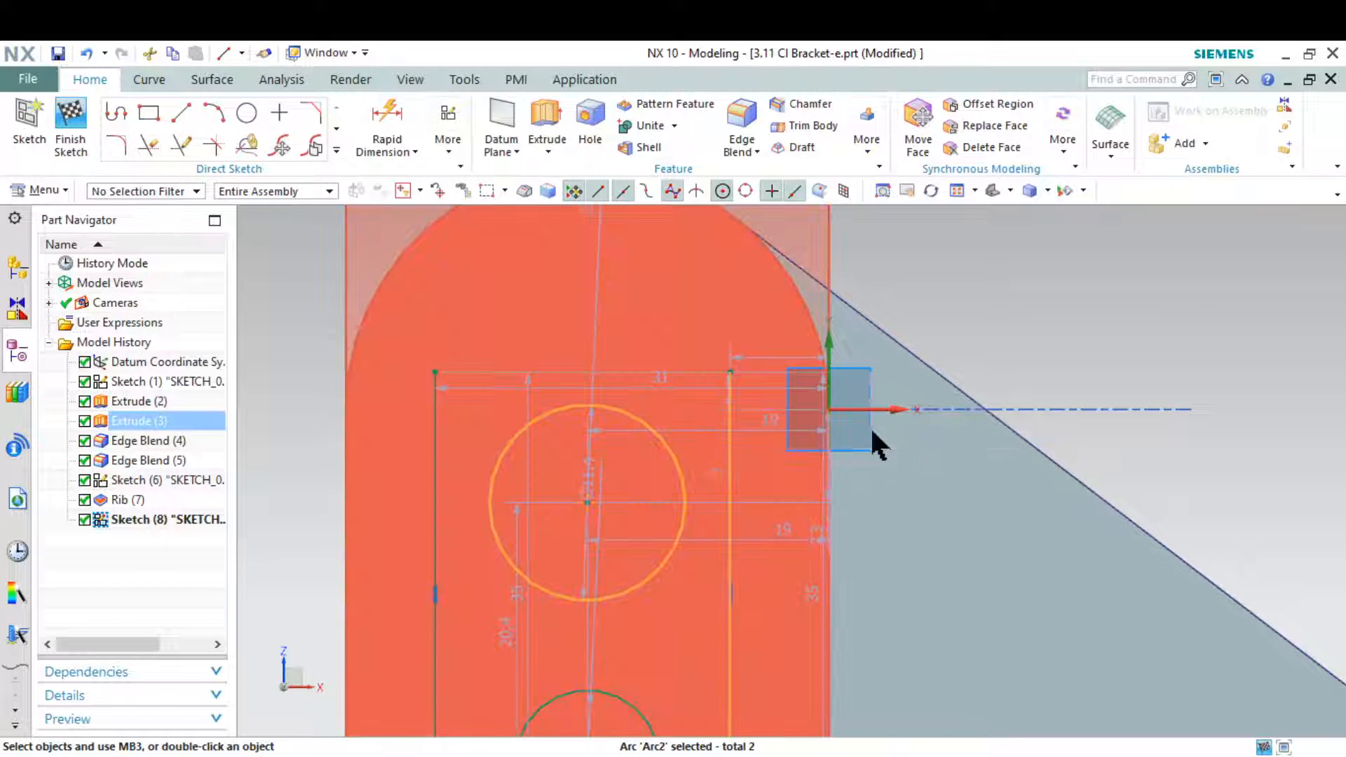
Constrain the lower circle and the right-hand vertical line to be tangent
scroll(667, 378, "down", 3)
scroll(699, 556, "up", 2)
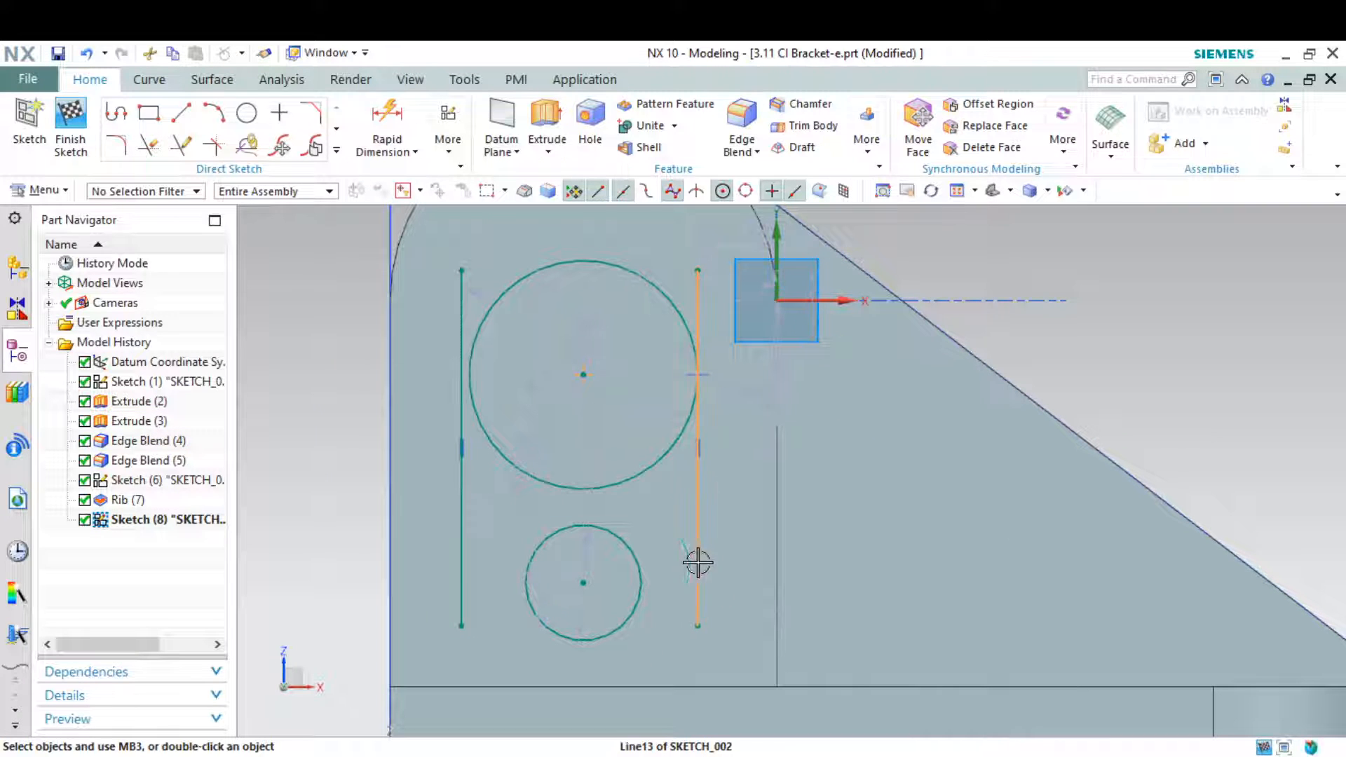
left_click(698, 563)
left_click(640, 572)
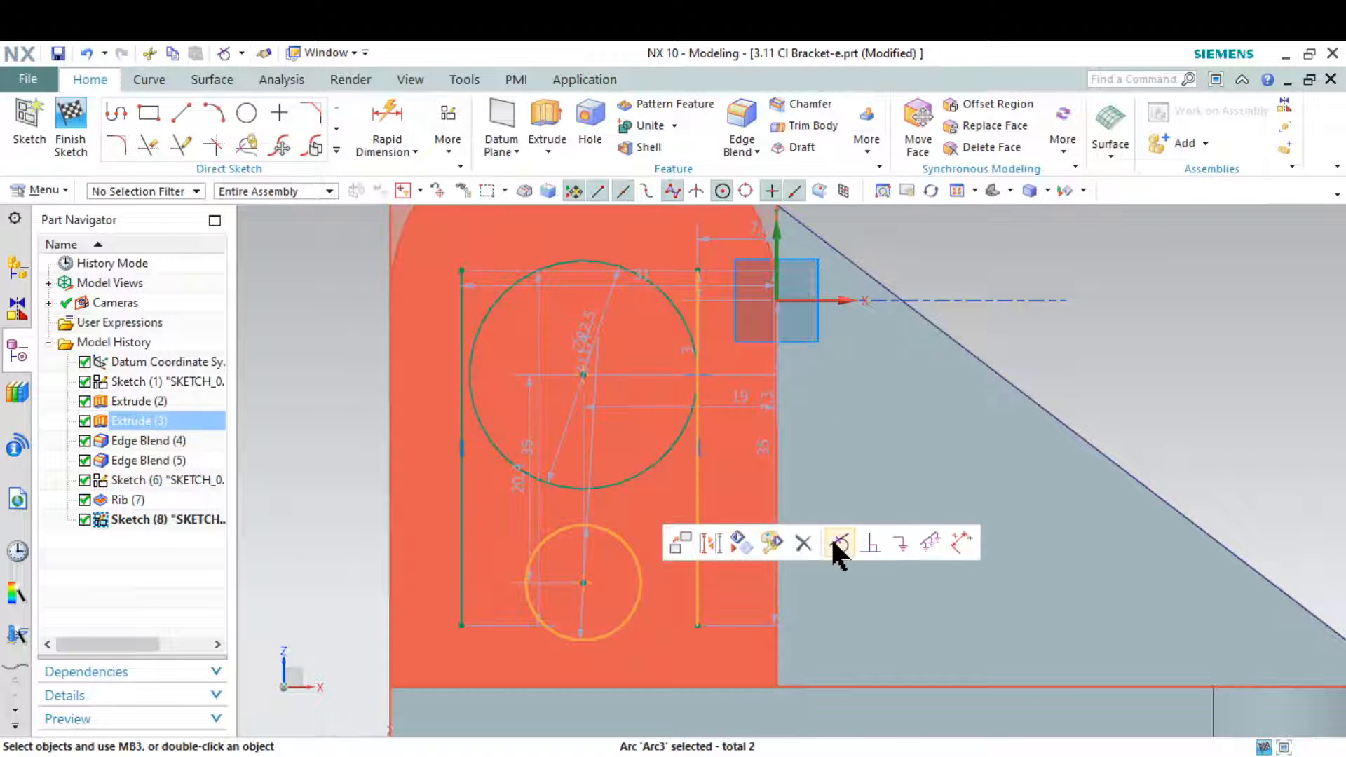
left_click(836, 543)
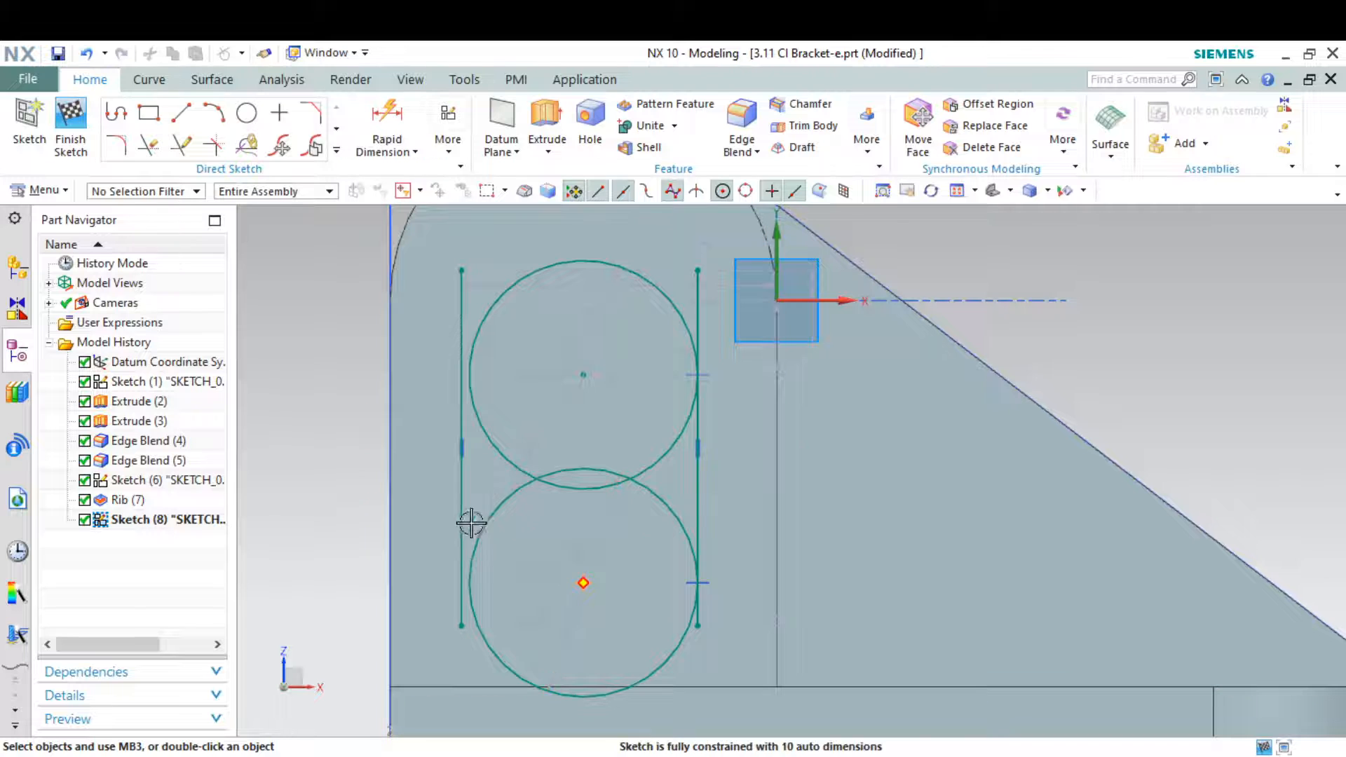
Constrain the left-hand vertical line and the lower circle to be tangent
left_click(463, 513)
left_click(490, 516)
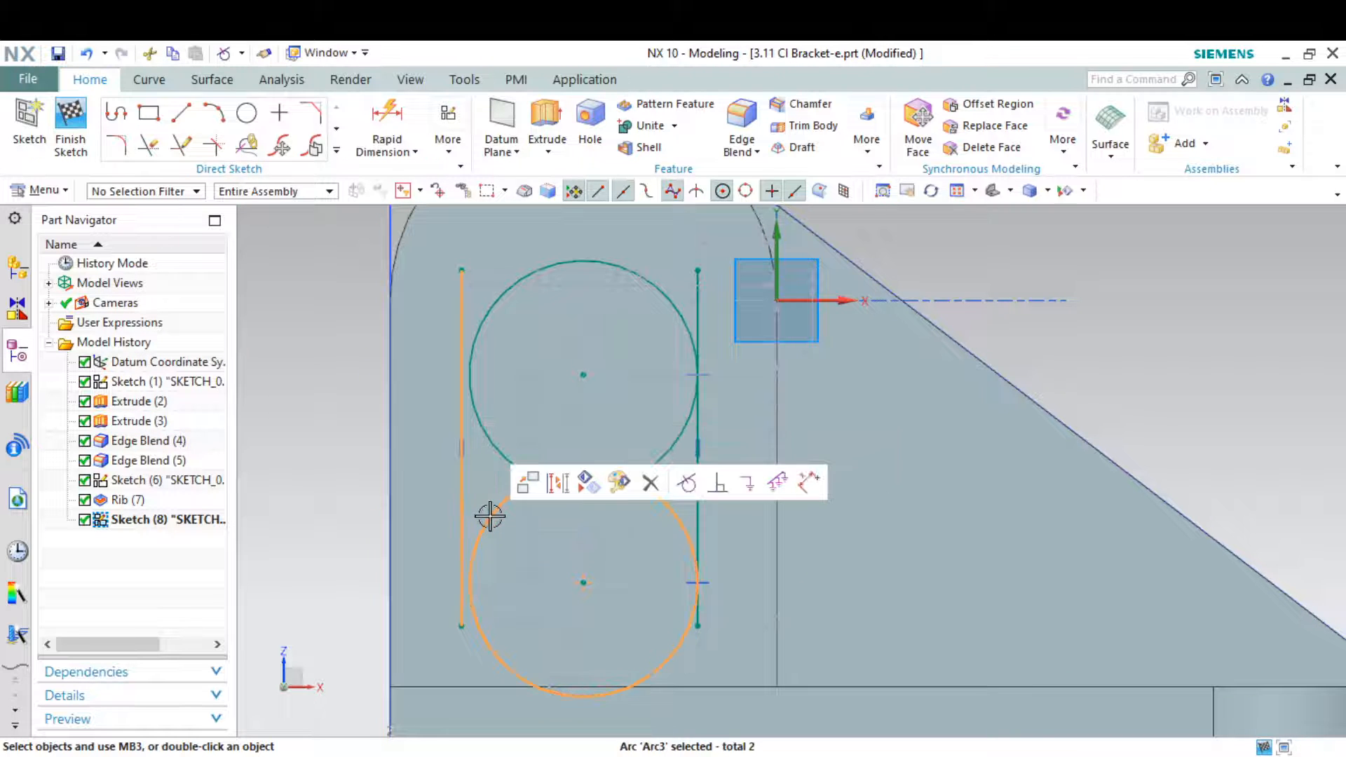
left_click(681, 484)
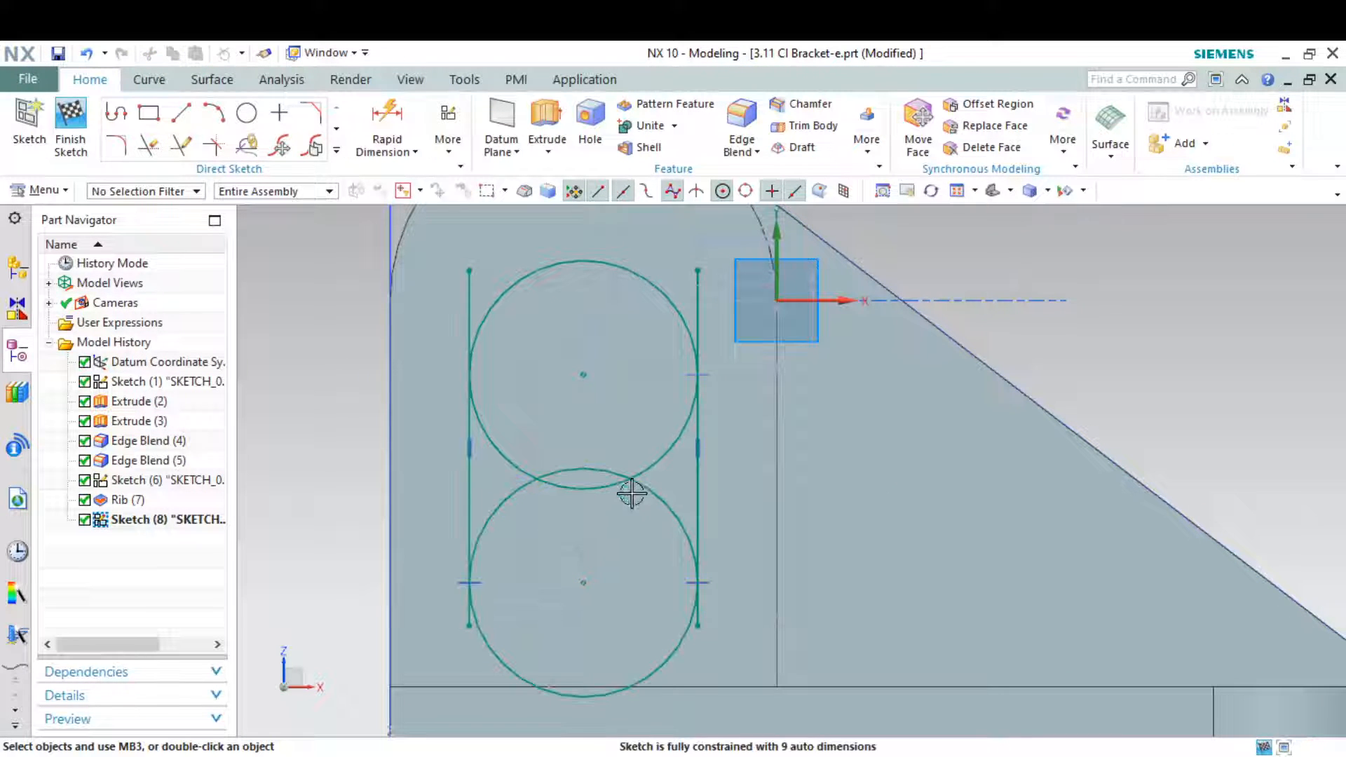
Constrain the left-hand vertical line and the upper circle to be tangent
scroll(486, 303, "up", 2)
left_click(484, 302)
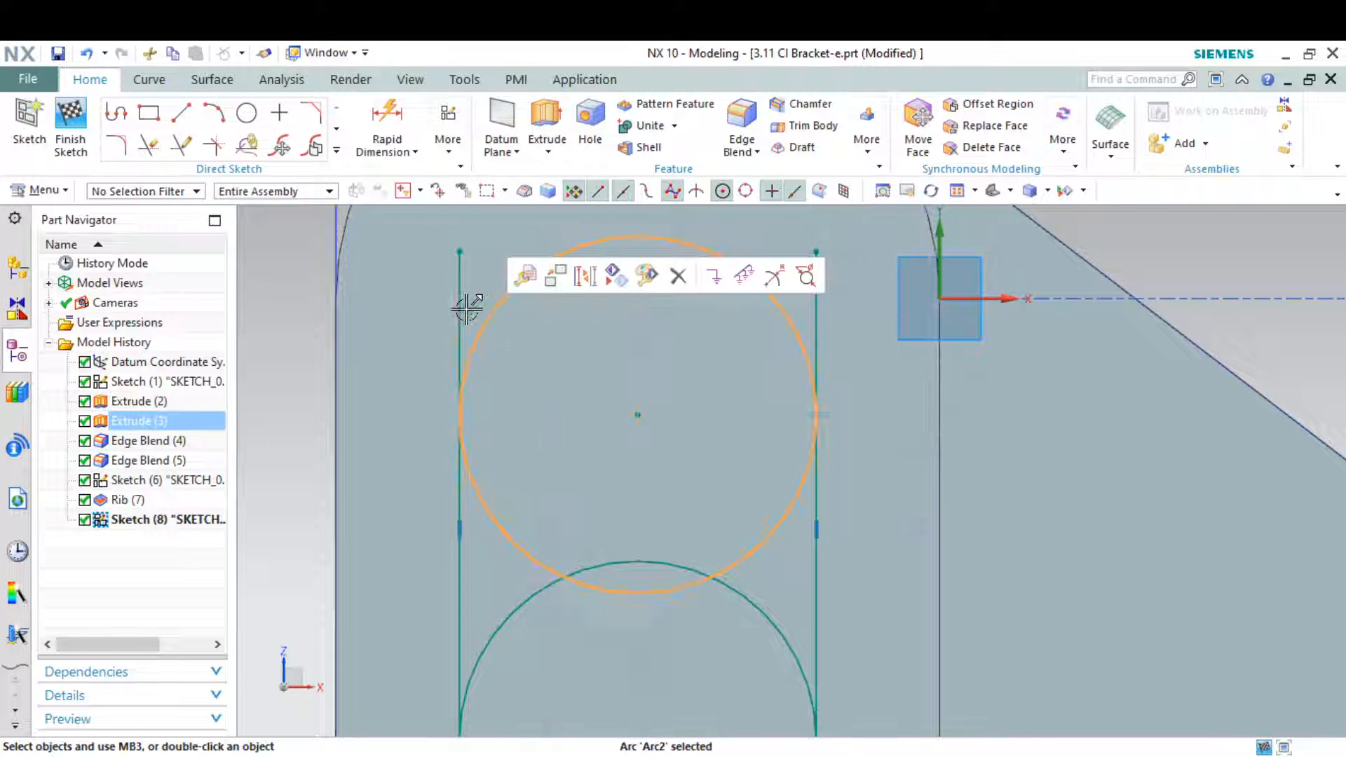
left_click(461, 304)
left_click(659, 268)
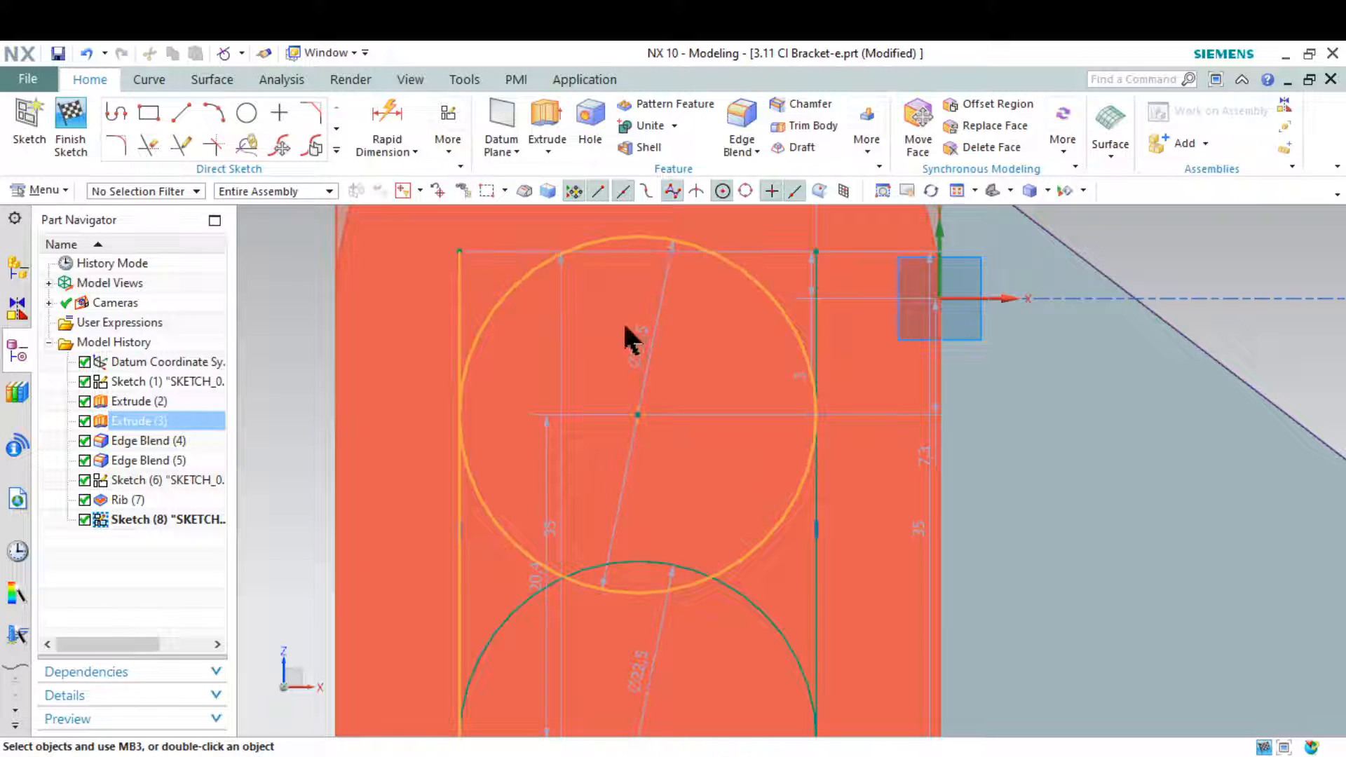
scroll(622, 321, "down", 4)
scroll(708, 516, "up", 1)
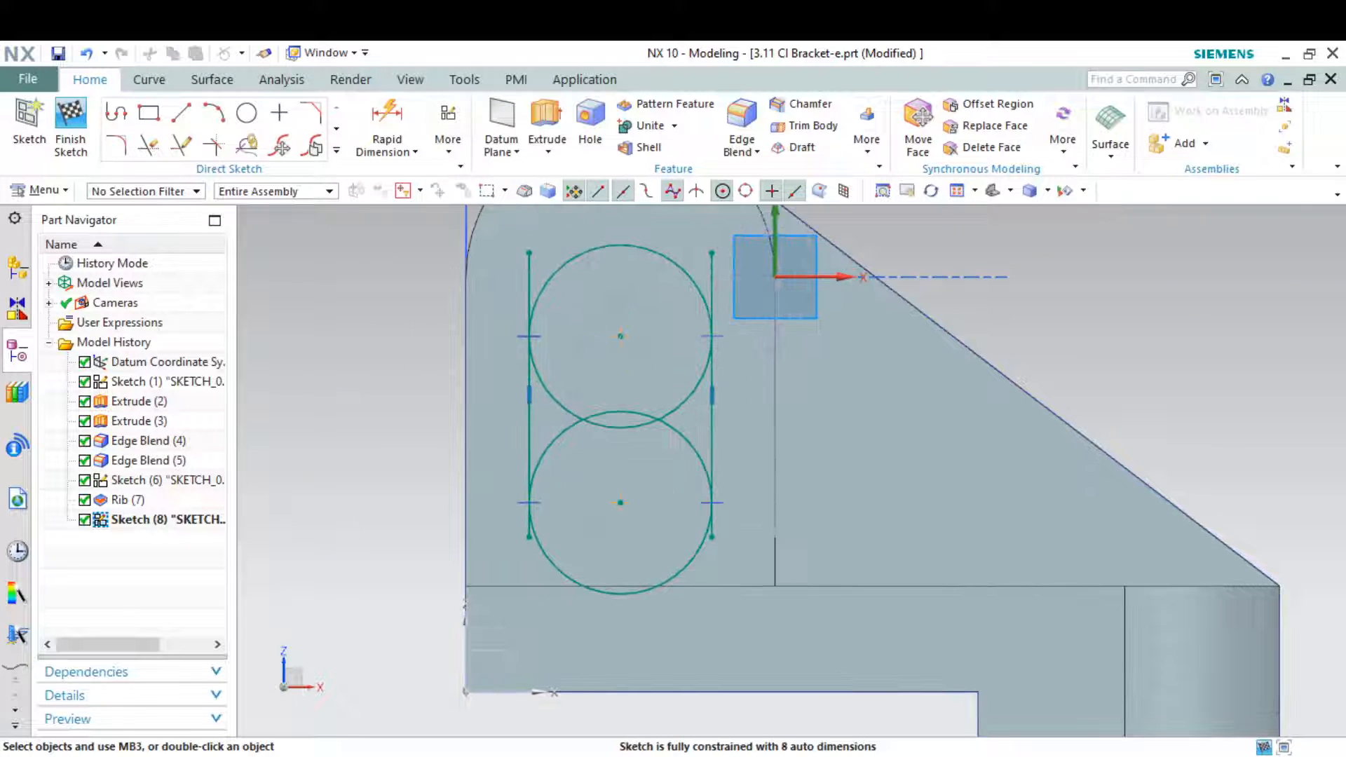
Dimension the horizontal distance between the slot's two vertical lines and set it to 13 mm
key("alt+Tab")
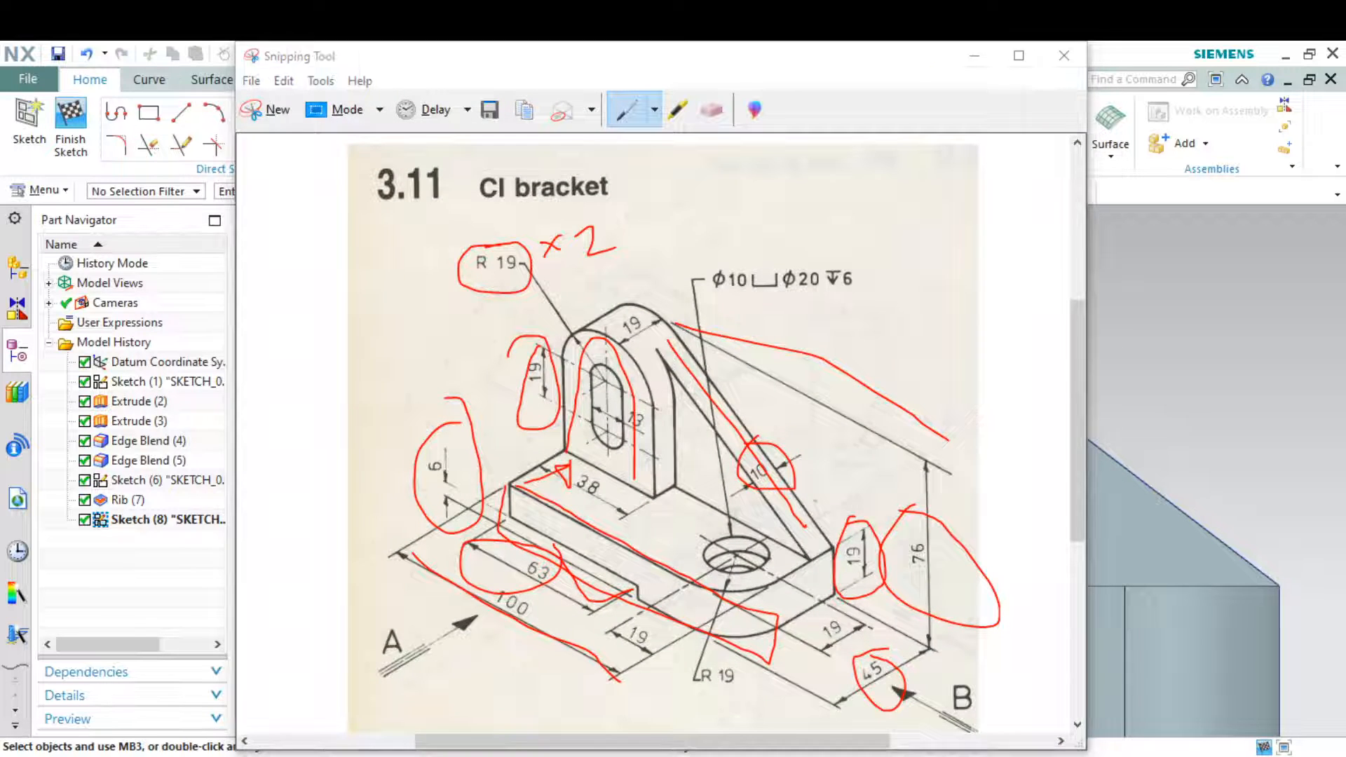
key("alt+Tab")
left_click(379, 119)
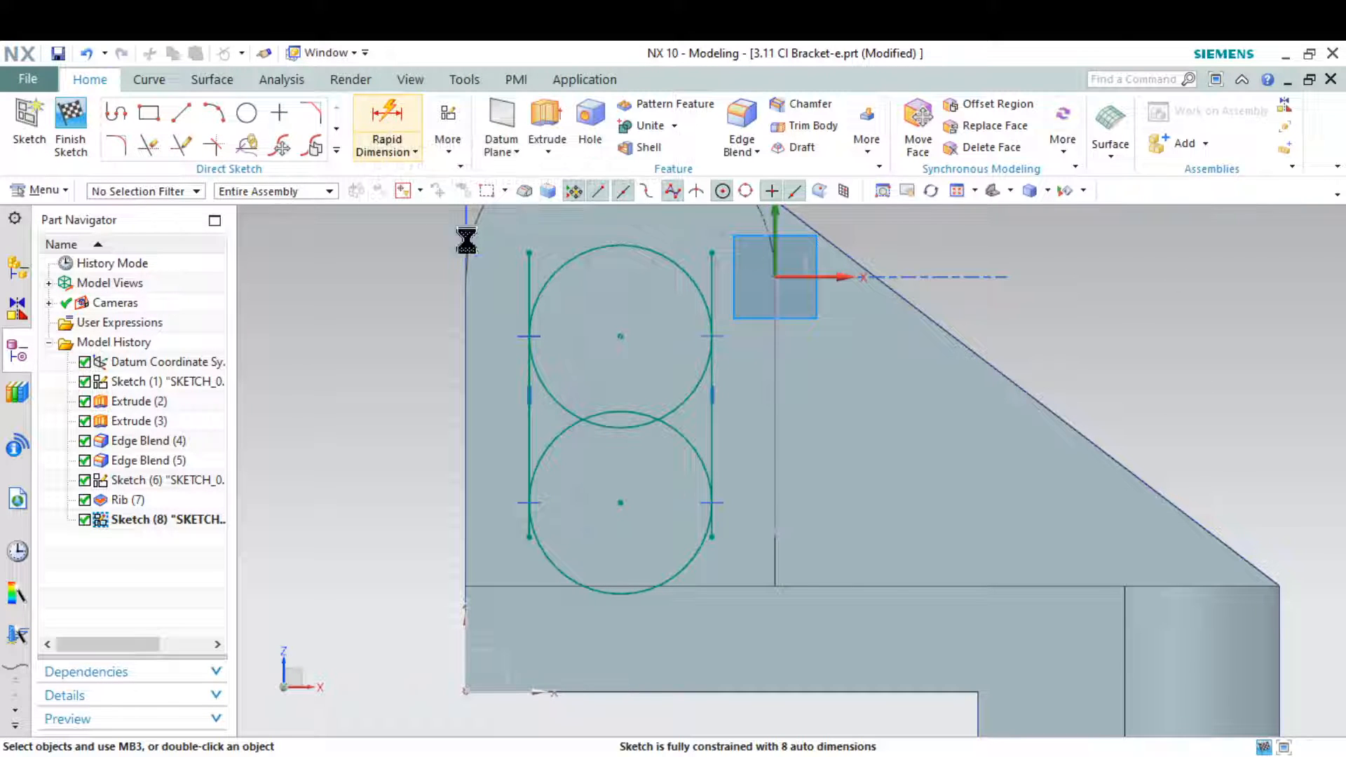
left_click(531, 422)
left_click(713, 414)
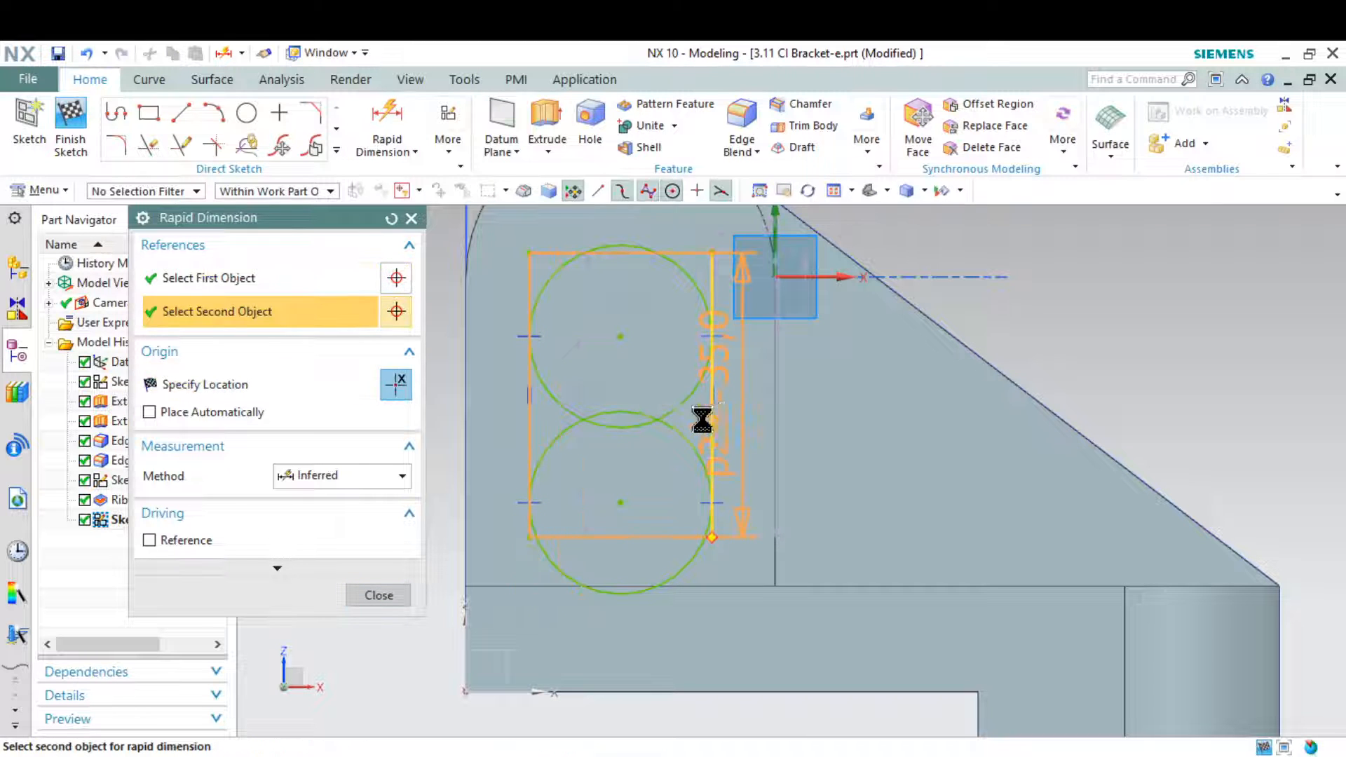
left_click(646, 464)
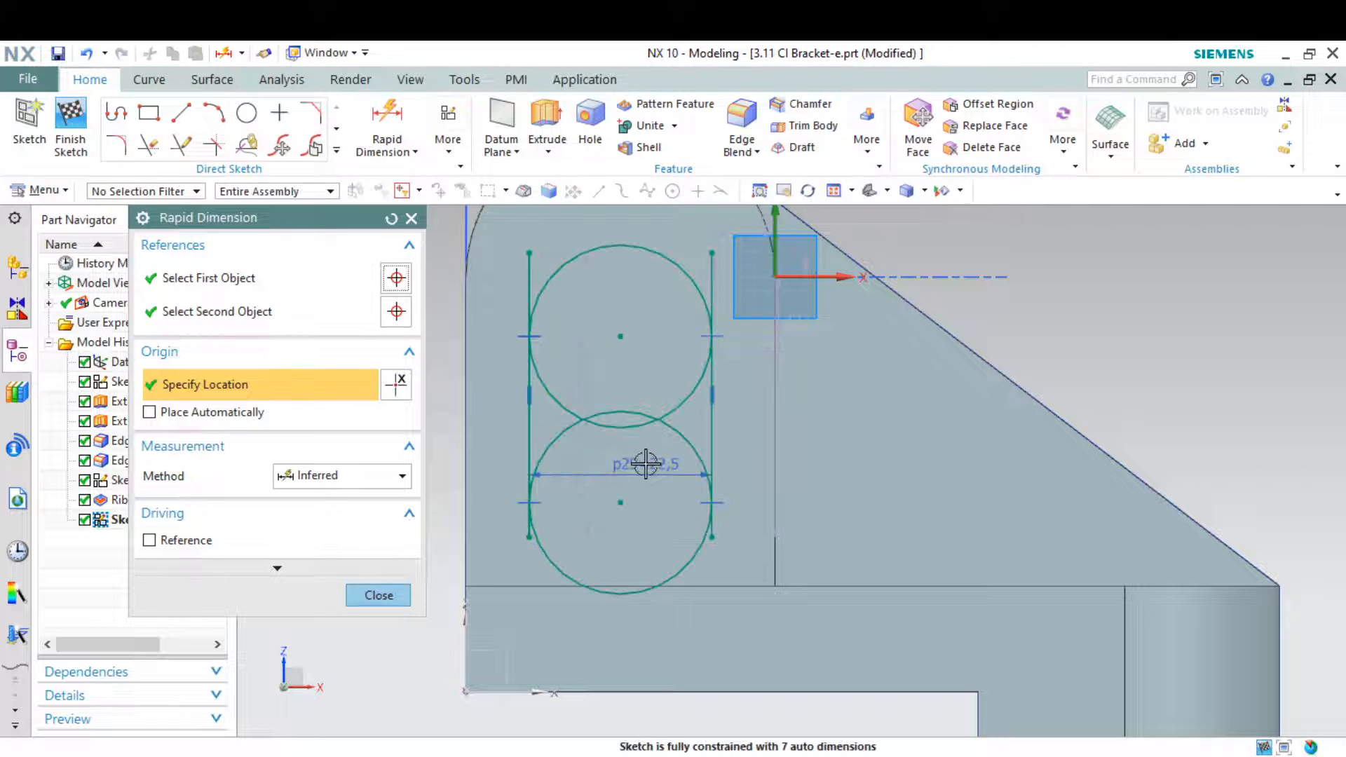
double_click(646, 464)
type("13")
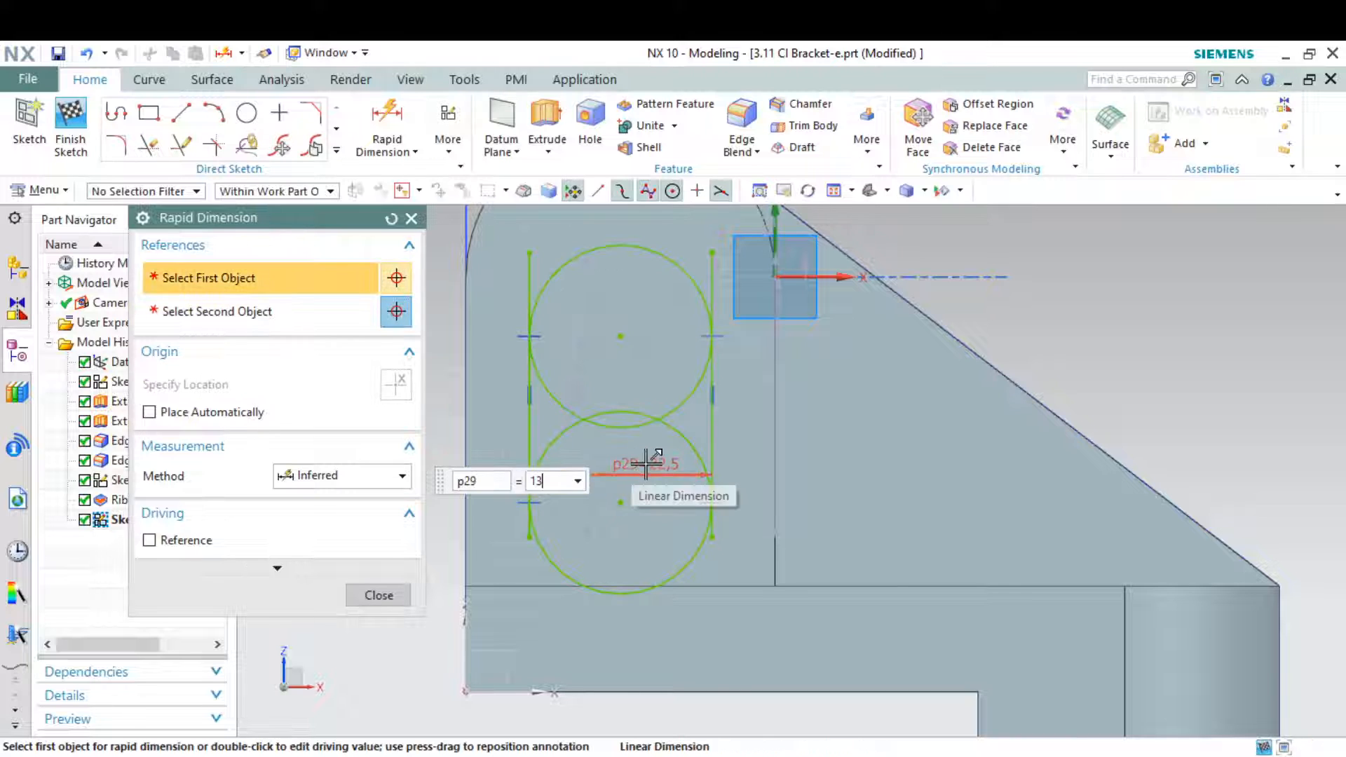
key("Return")
key("Escape")
Dimension the vertical distance between the centres of the two slot circles and set it to 19 mm
scroll(667, 361, "down", 2)
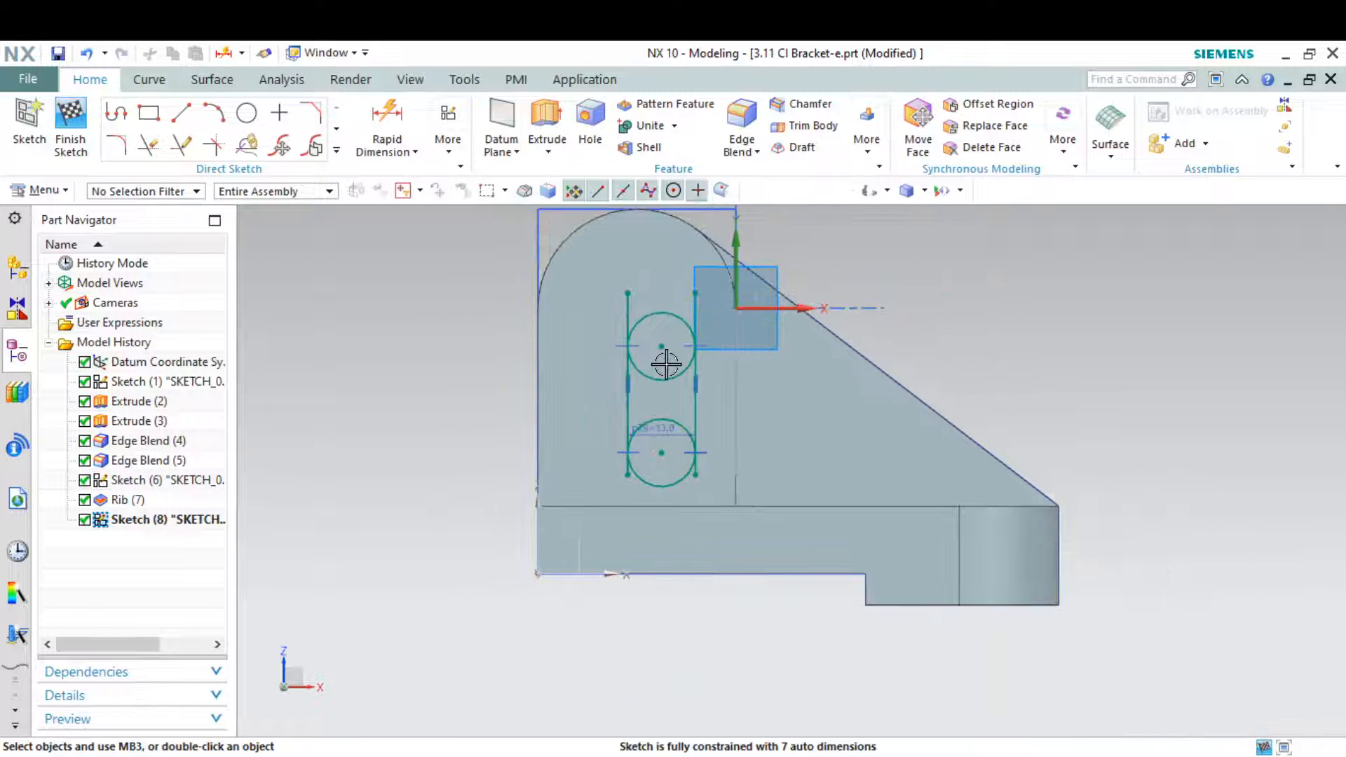
scroll(629, 288, "up", 3)
scroll(638, 287, "down", 1)
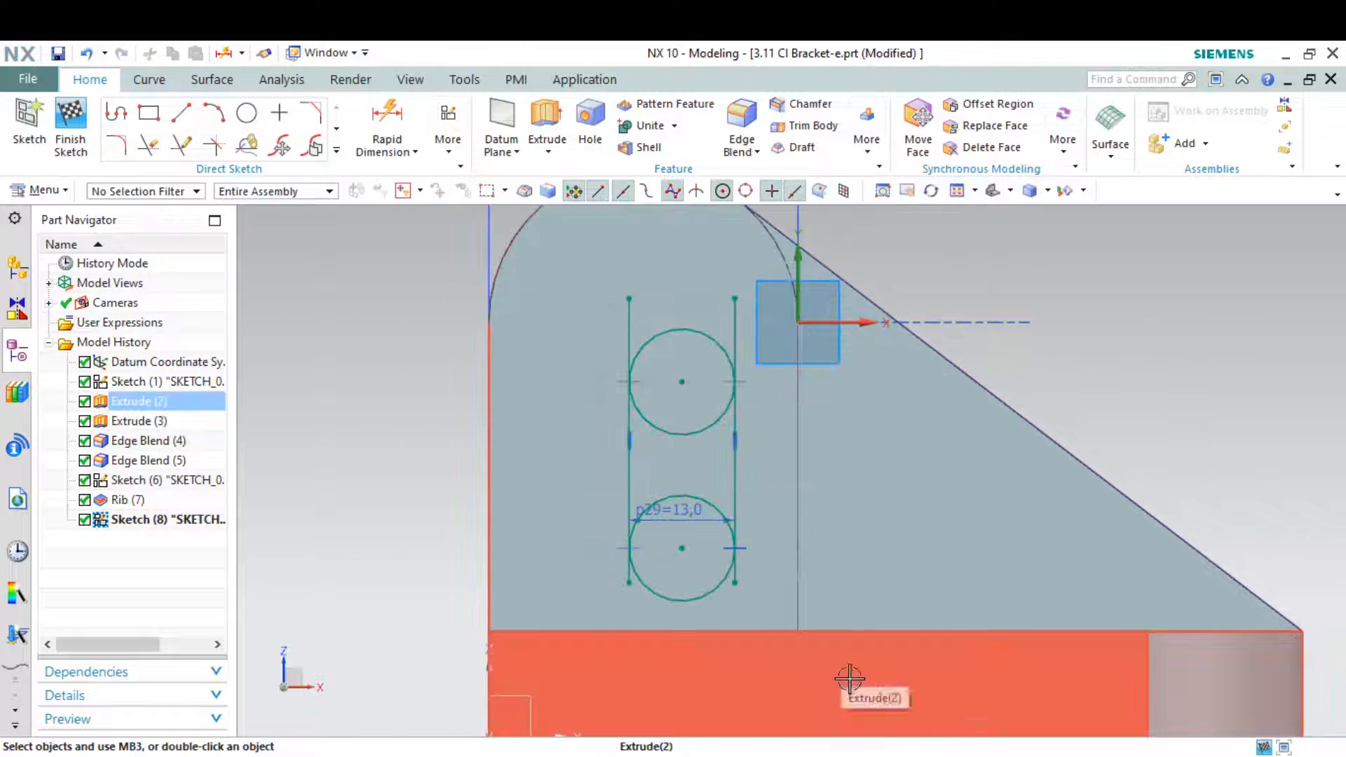
key("alt+Tab")
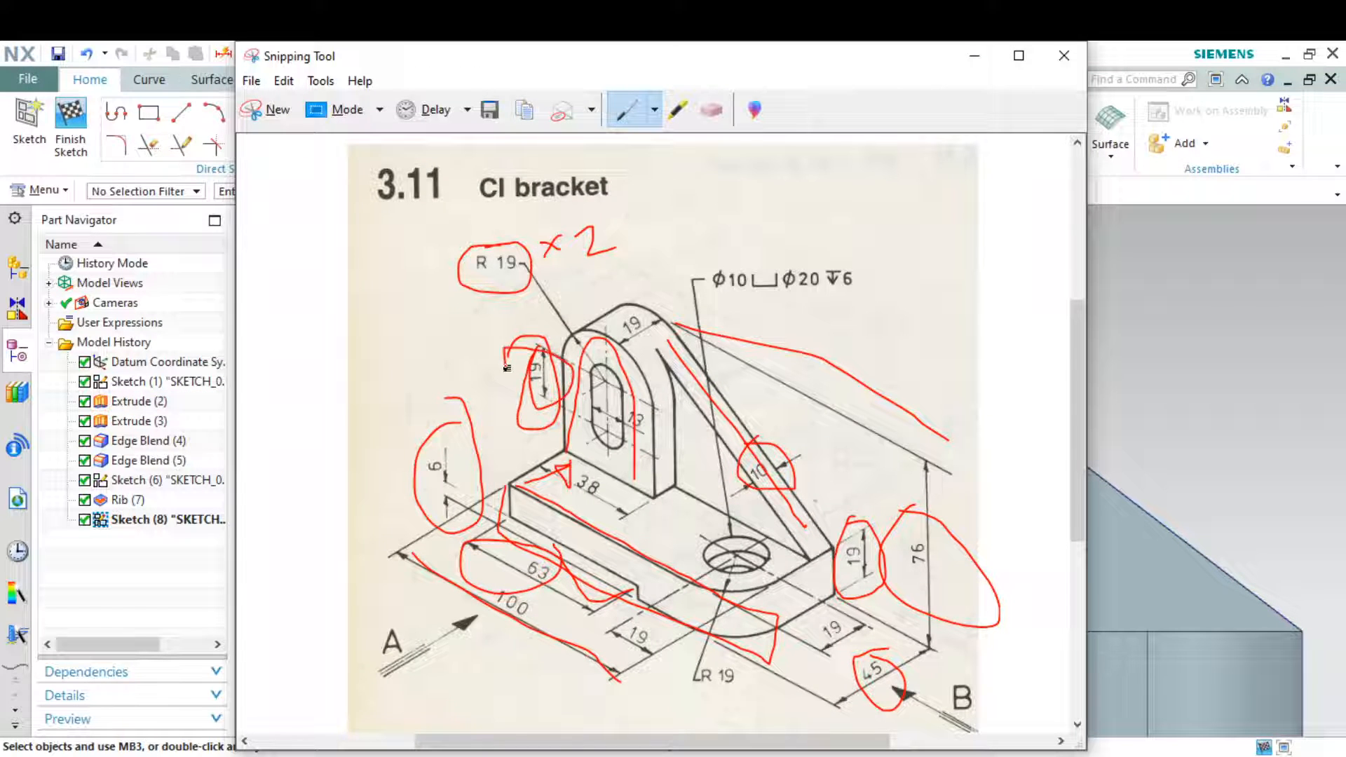
left_click(974, 56)
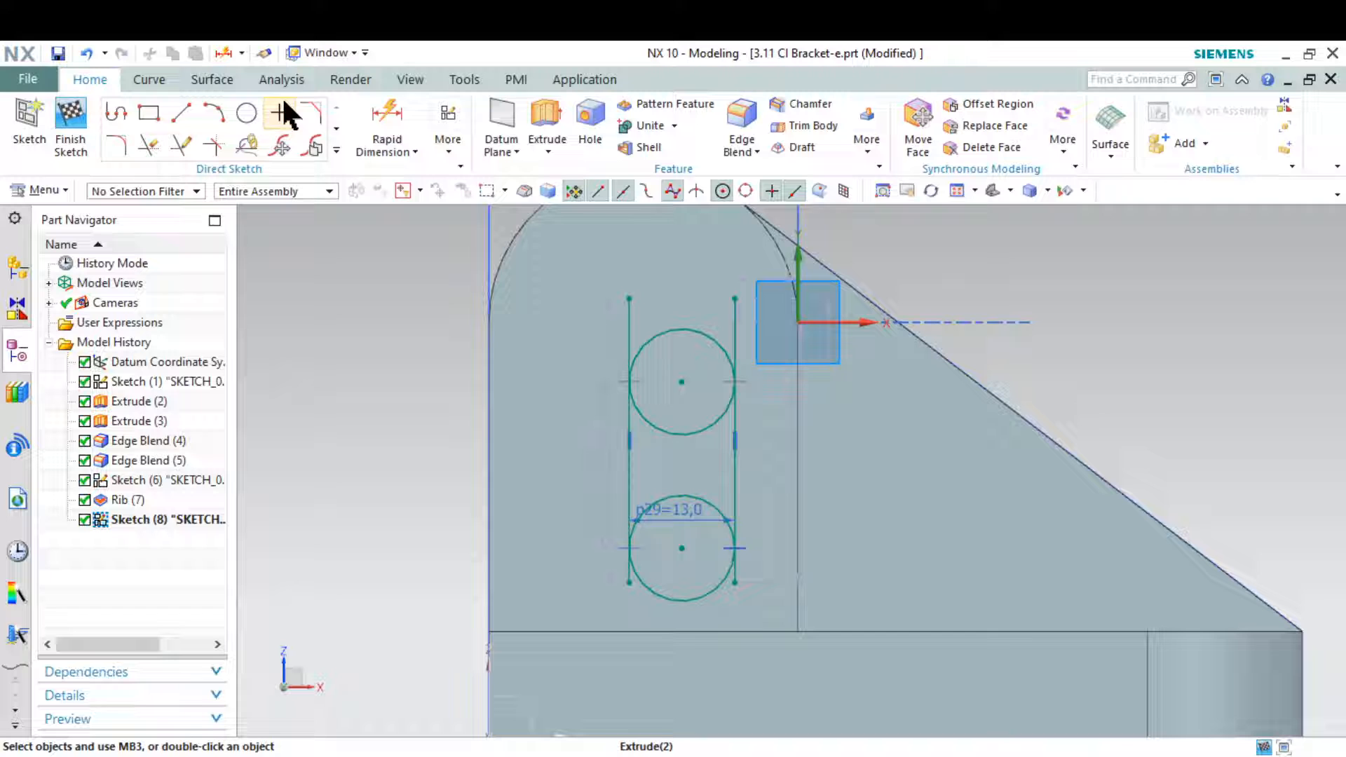
left_click(393, 119)
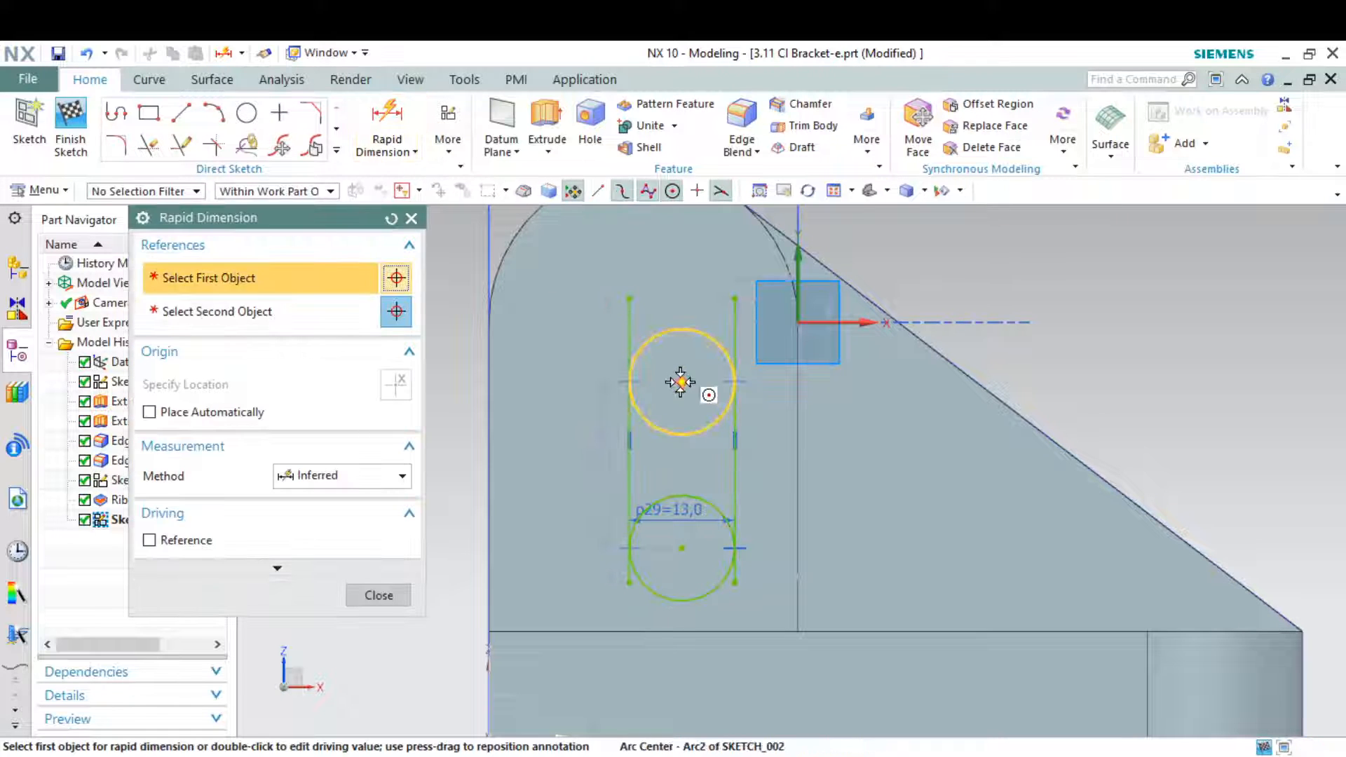
left_click(680, 383)
left_click(684, 546)
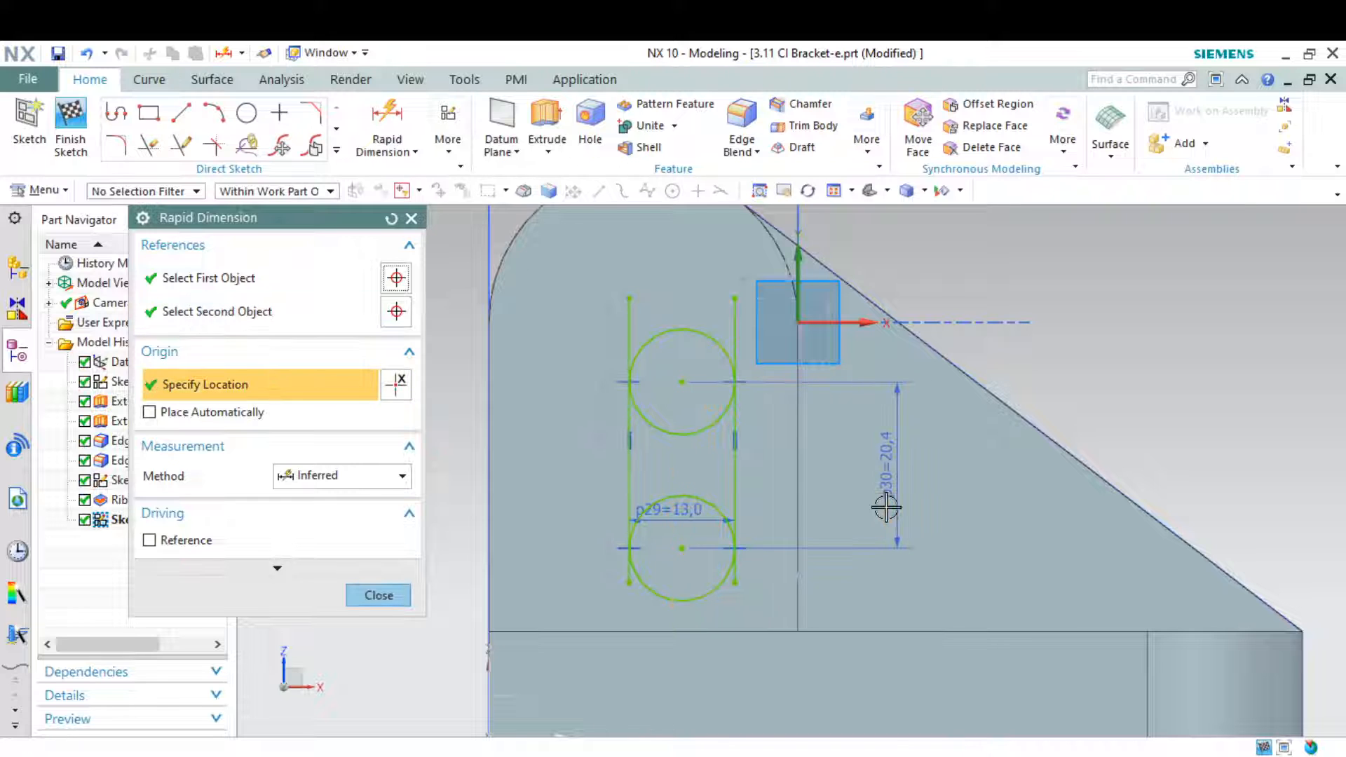
left_click(886, 505)
type("19")
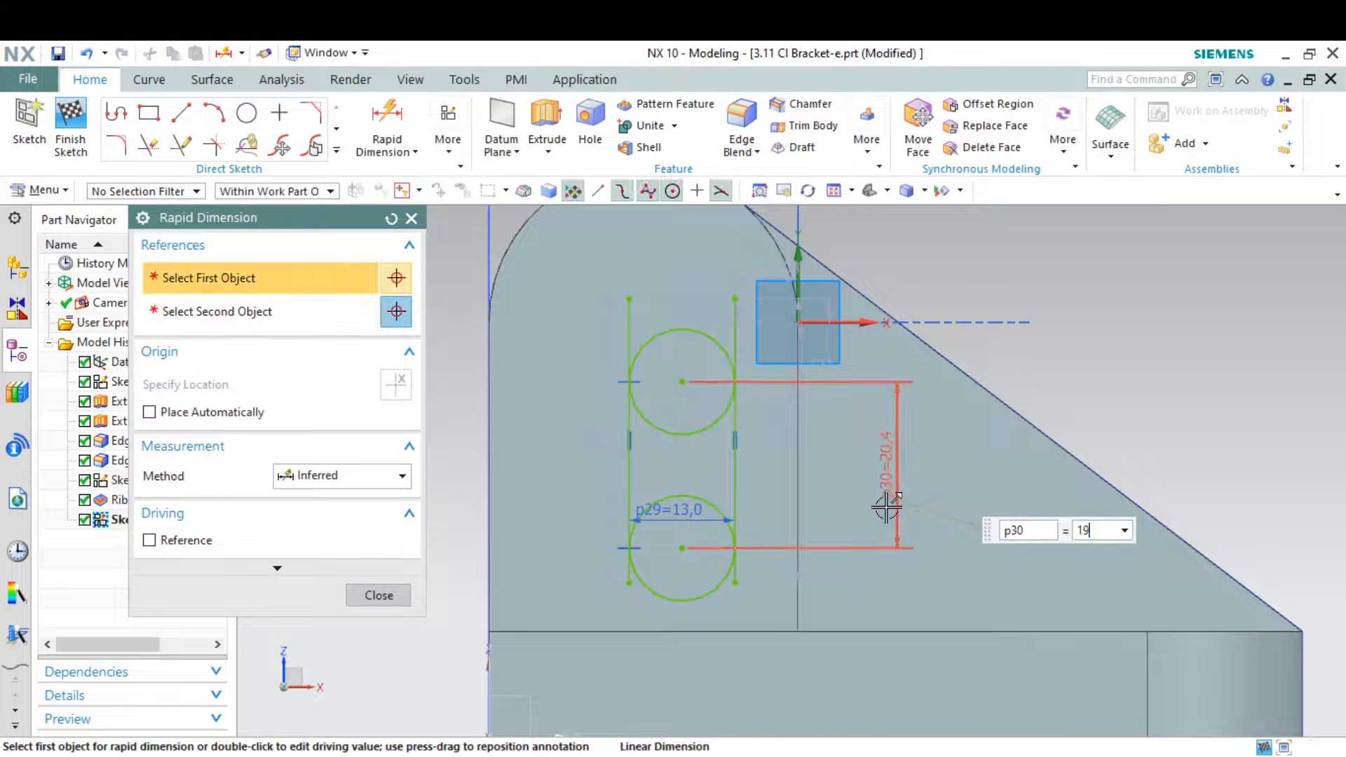
key("Return")
key("Escape")
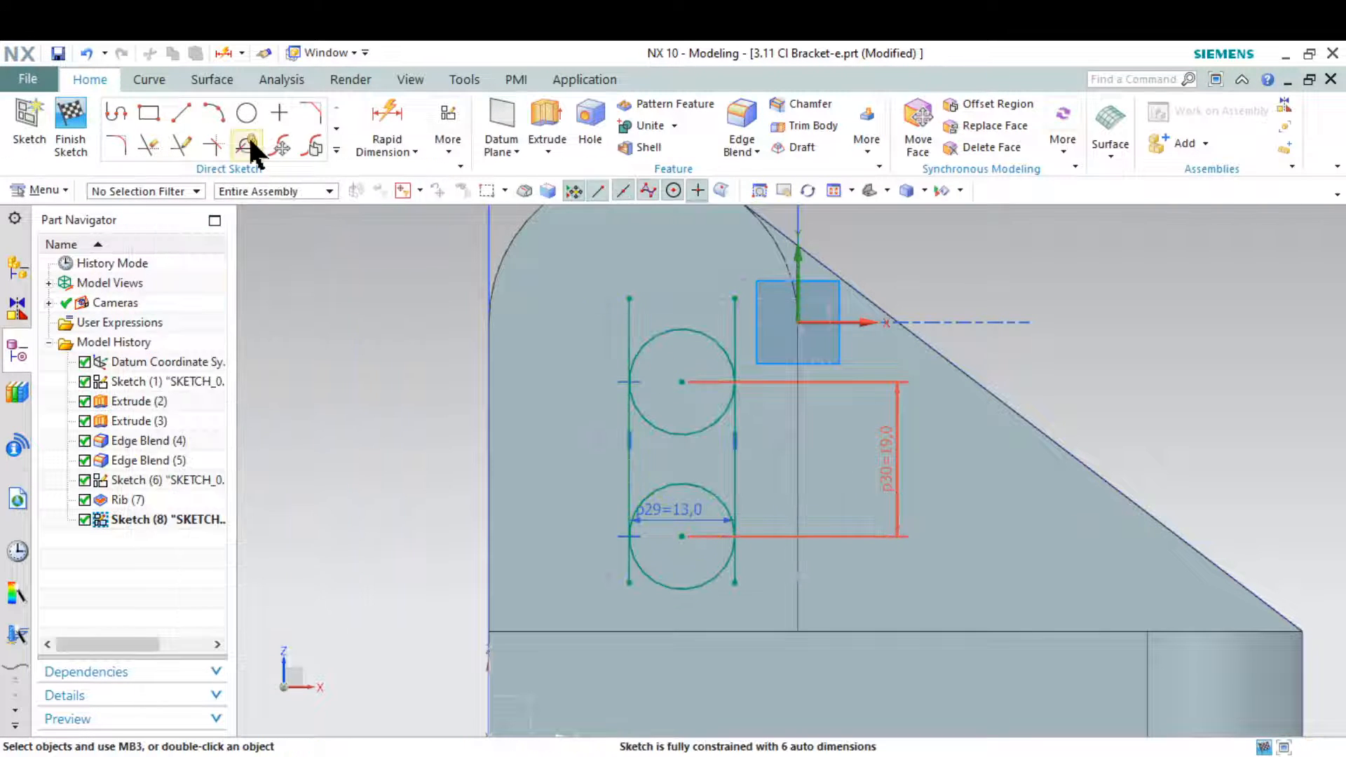
Trim the inner halves of both circles and the overhanging ends of both vertical lines to leave a closed slot outline
left_click(149, 146)
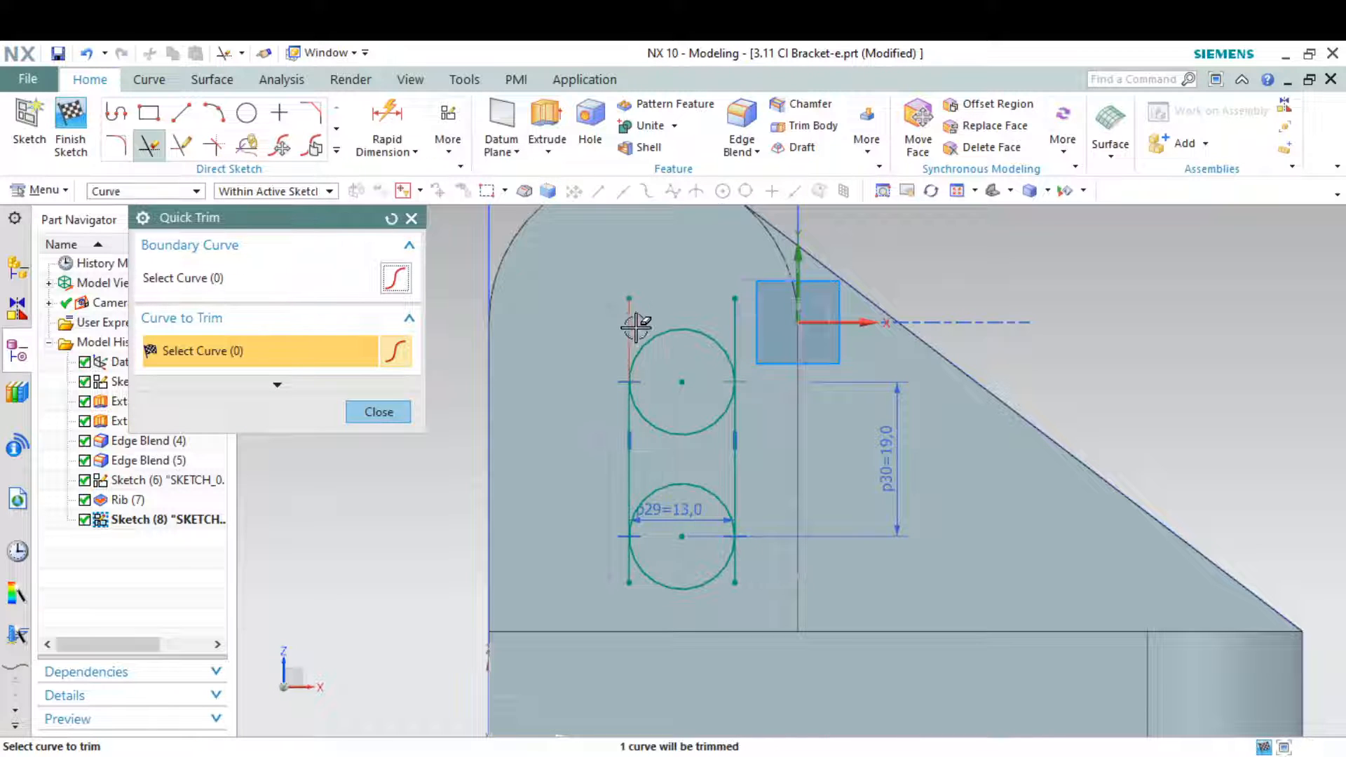
left_click(638, 319)
left_click(736, 317)
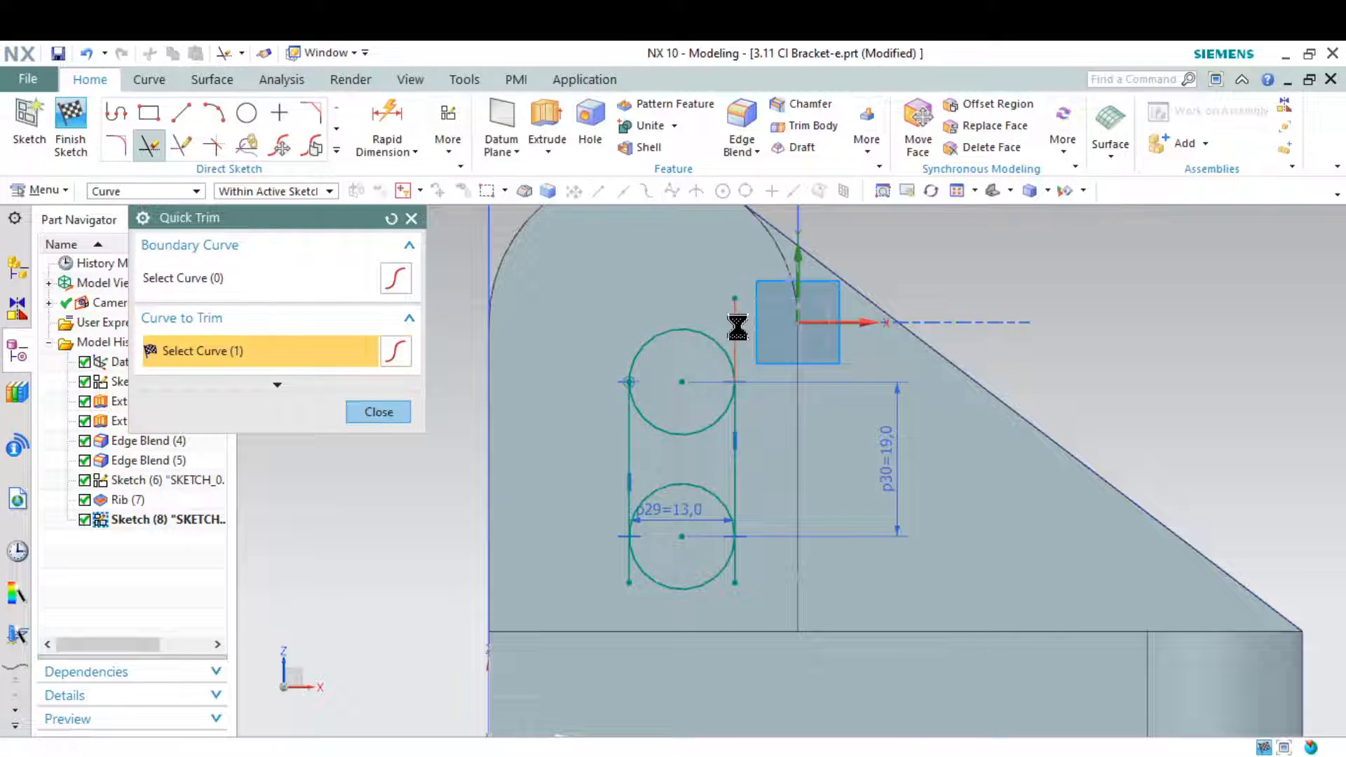
left_click(713, 428)
left_click(713, 484)
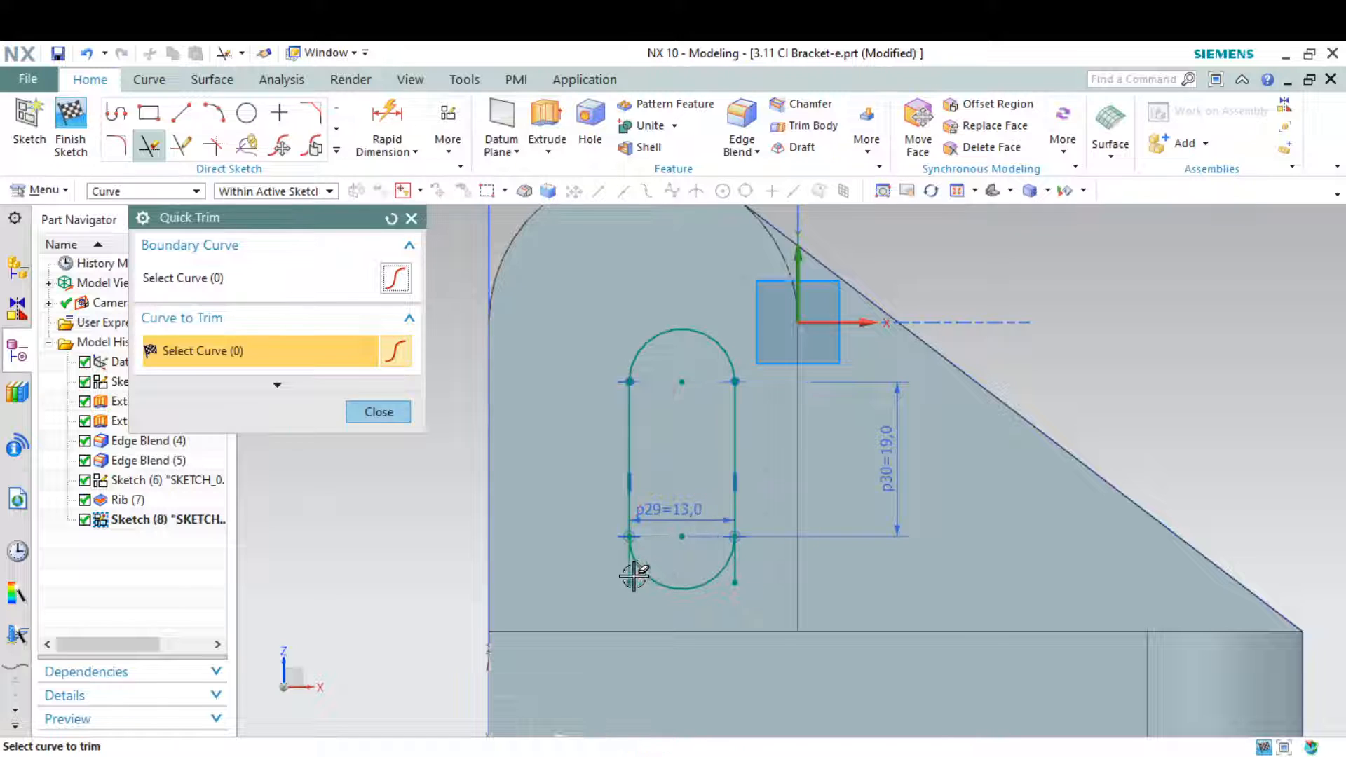
left_click(625, 576)
left_click(735, 573)
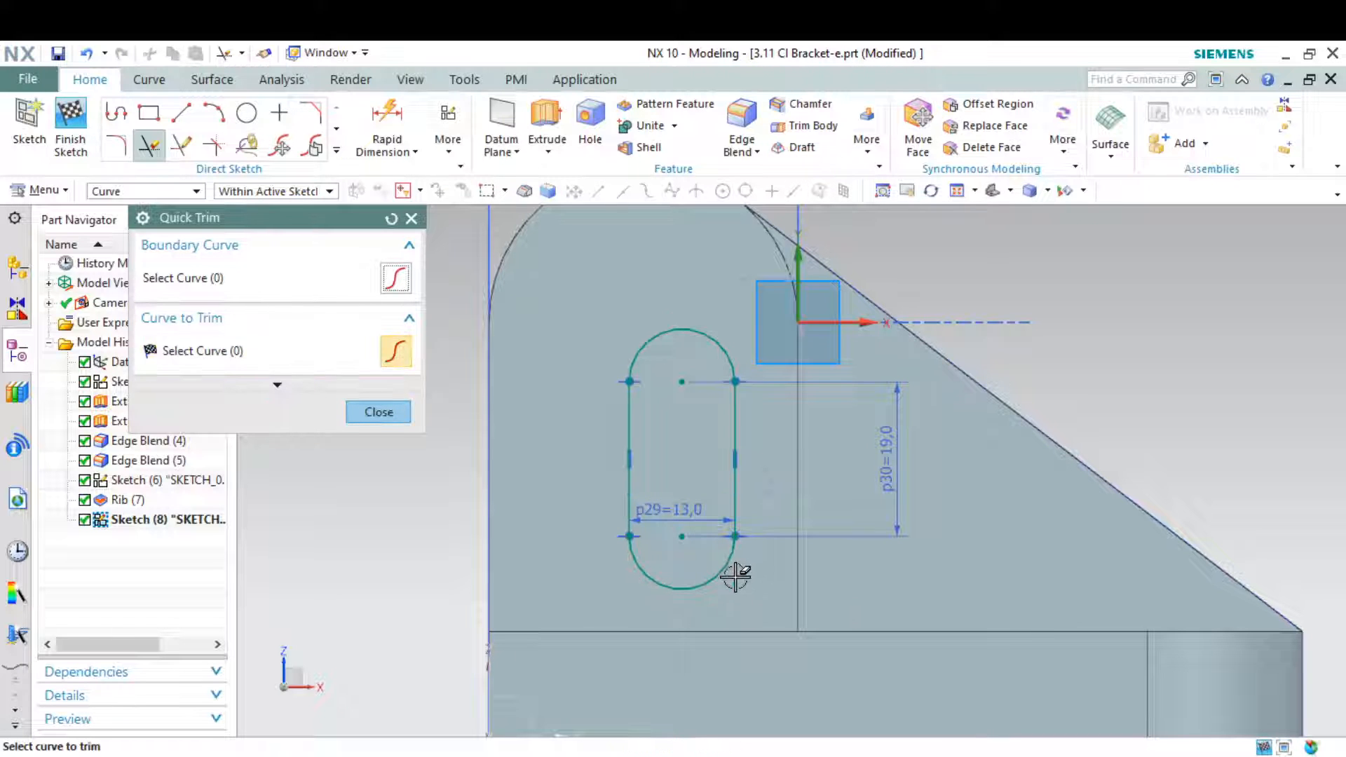
left_click(365, 417)
Move the slot outline up so its upper arc centre is level with the centre of the upright's rounded top
scroll(547, 472, "down", 3)
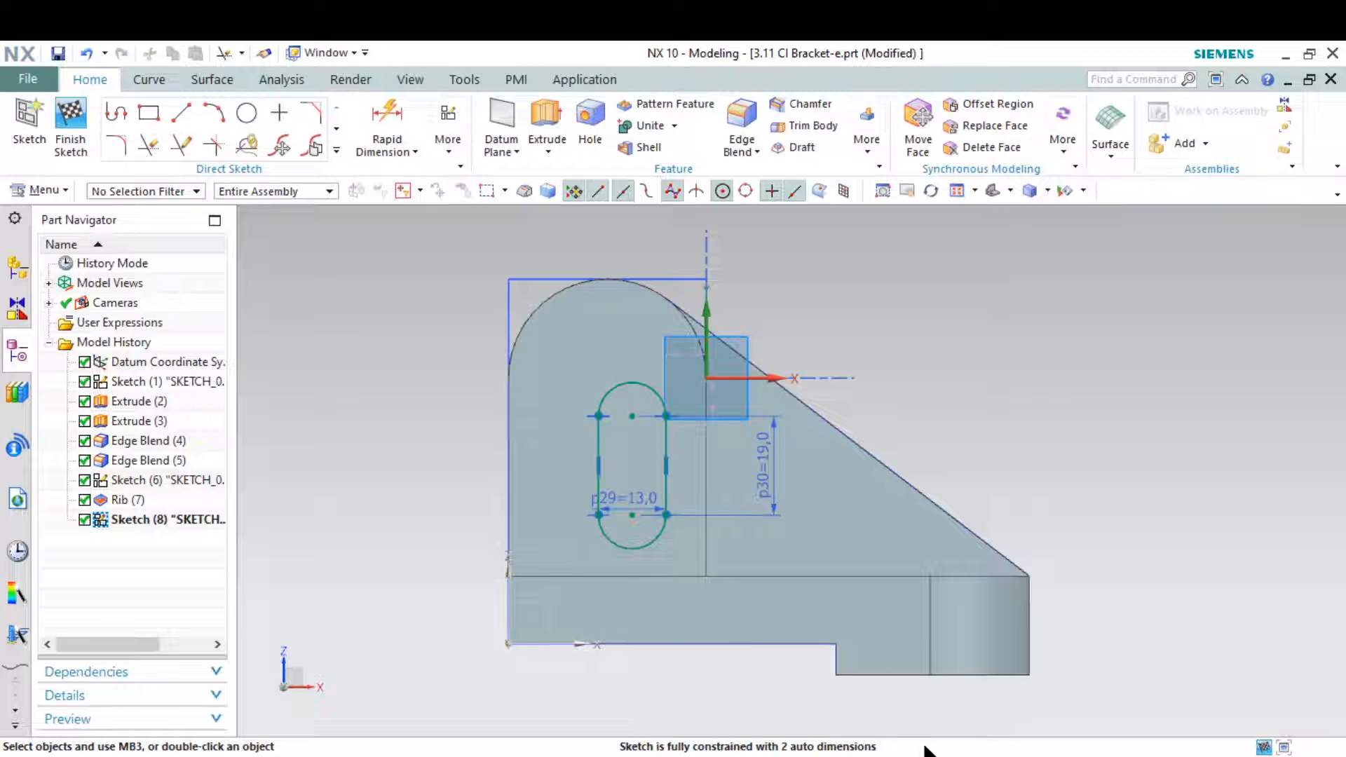
key("alt+Tab")
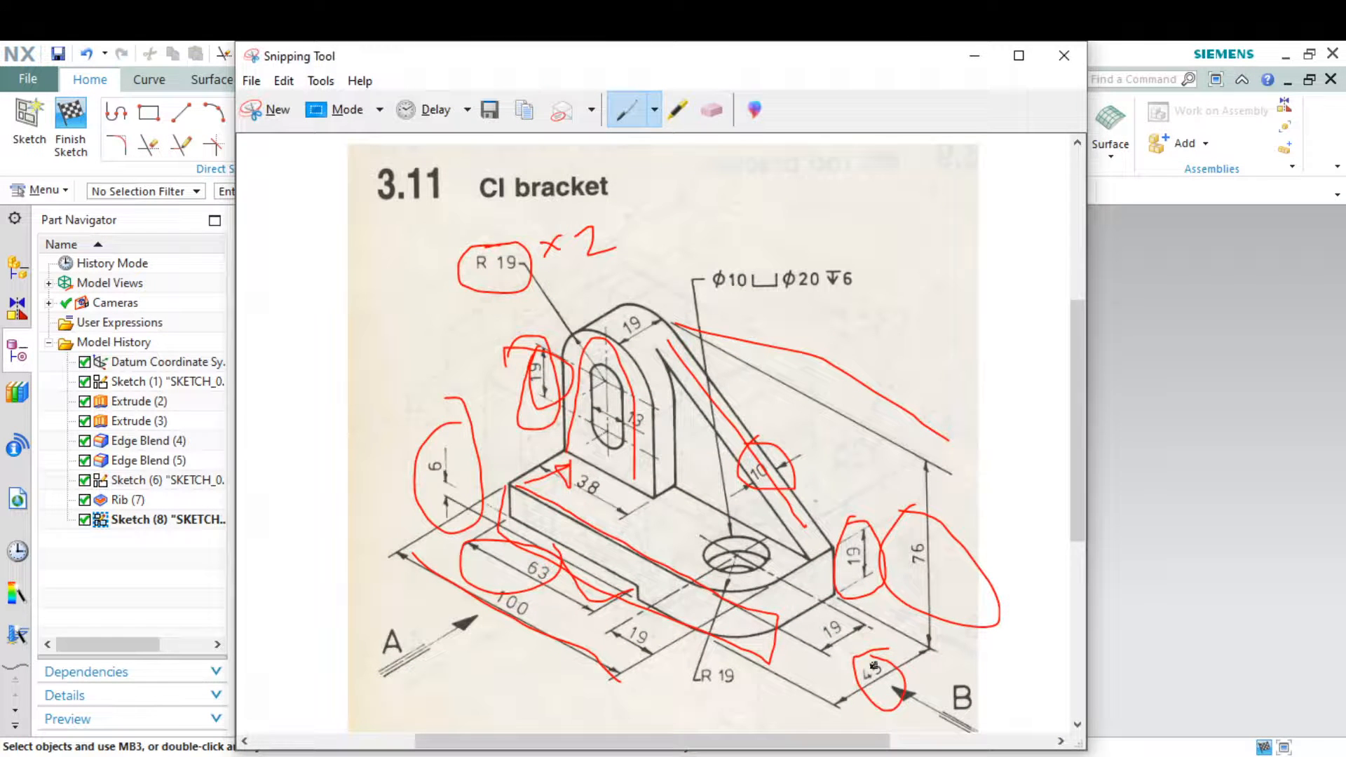
left_click(980, 55)
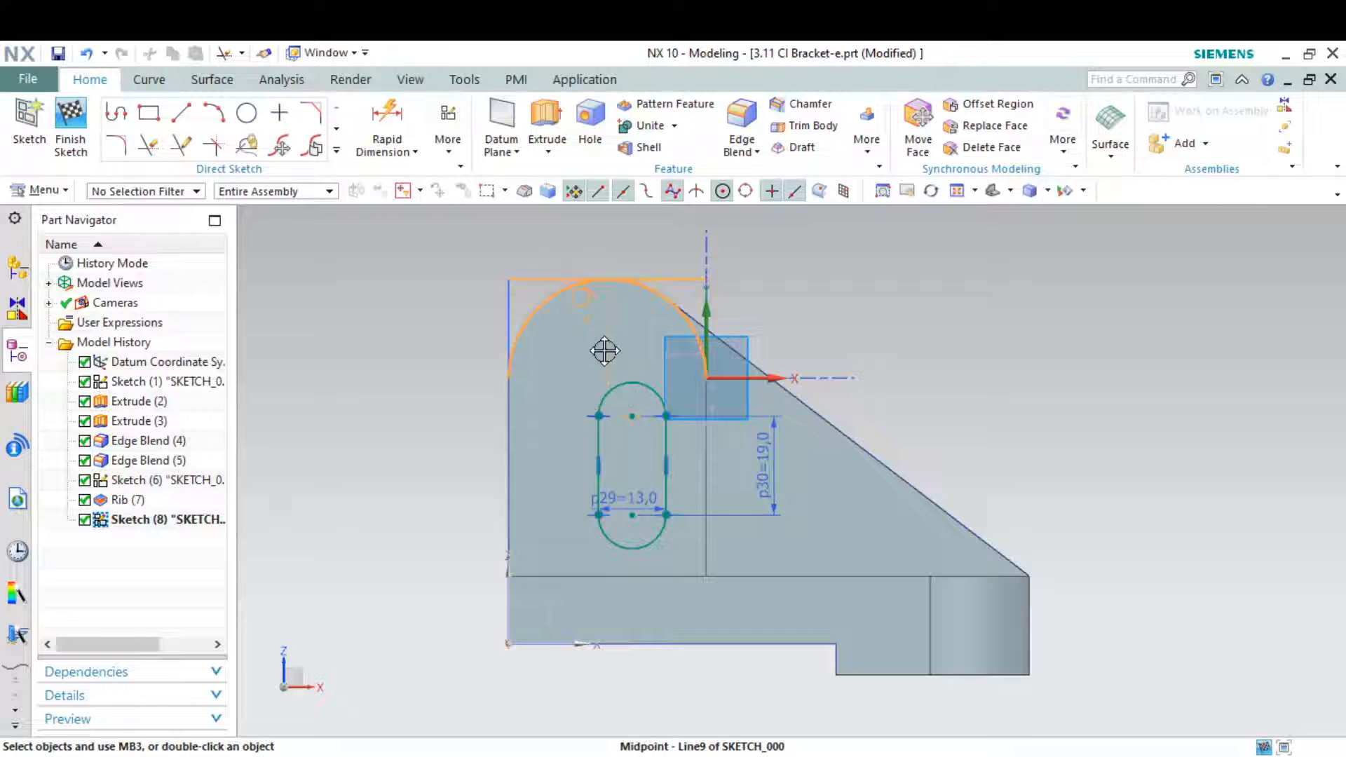
left_click_drag(603, 391, 601, 380)
scroll(588, 383, "up", 2)
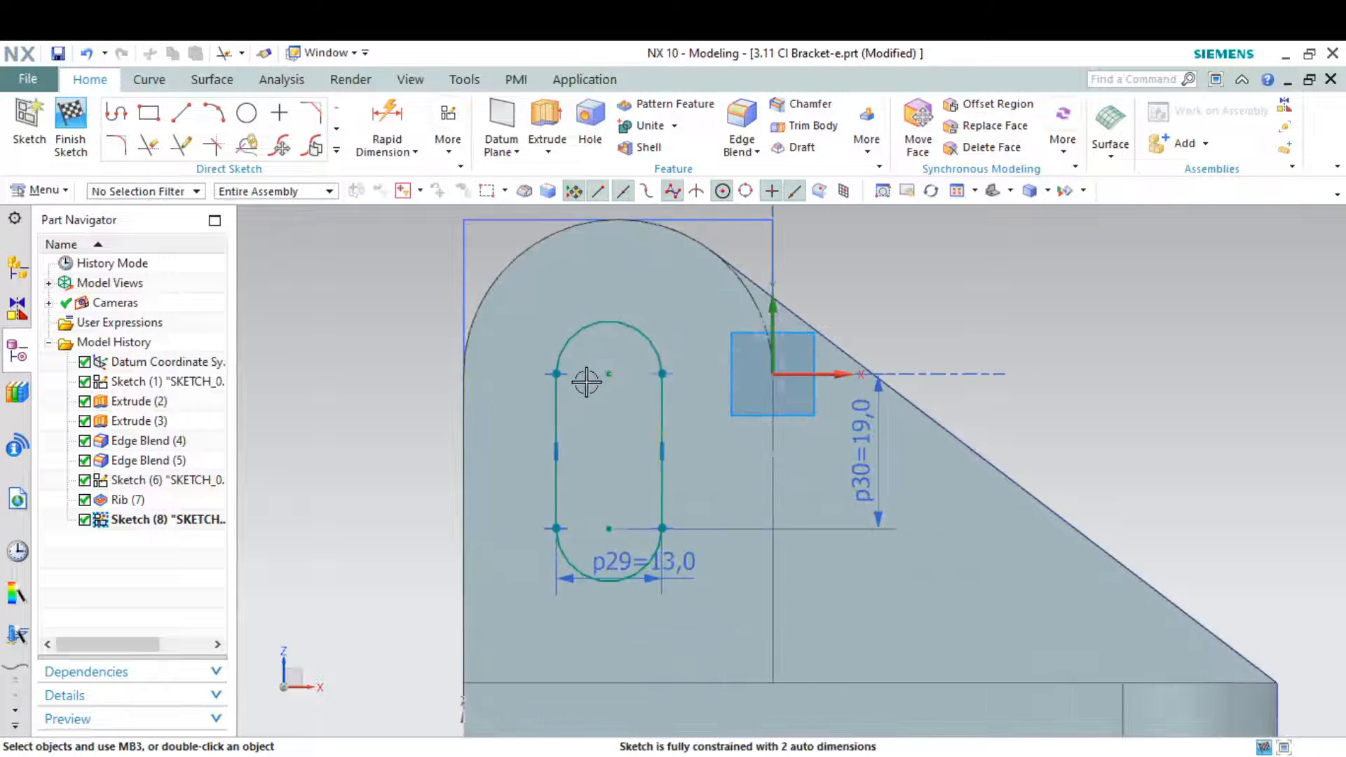
Dimension the horizontal distance from the upright's outer vertical edge to the slot's upper arc centre and set it to 19 mm
scroll(685, 549, "down", 2)
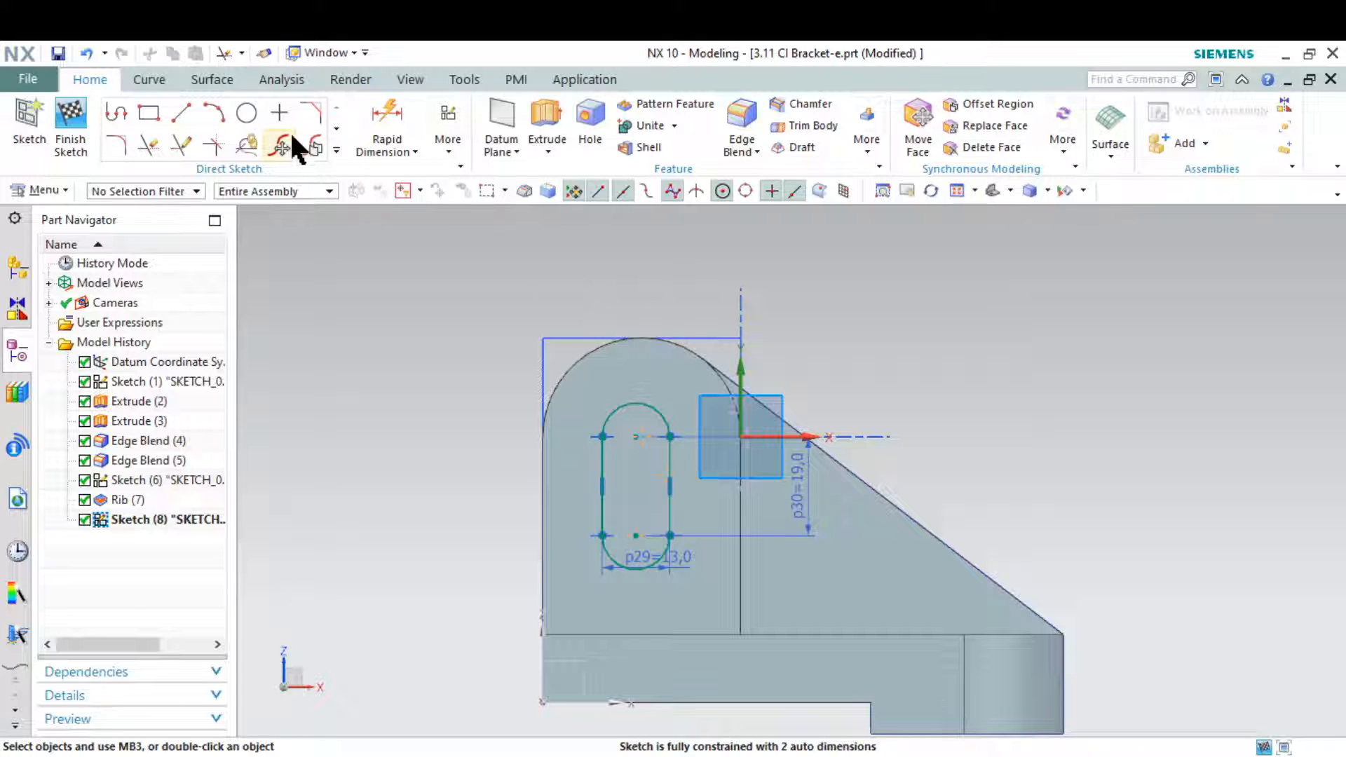
left_click(378, 110)
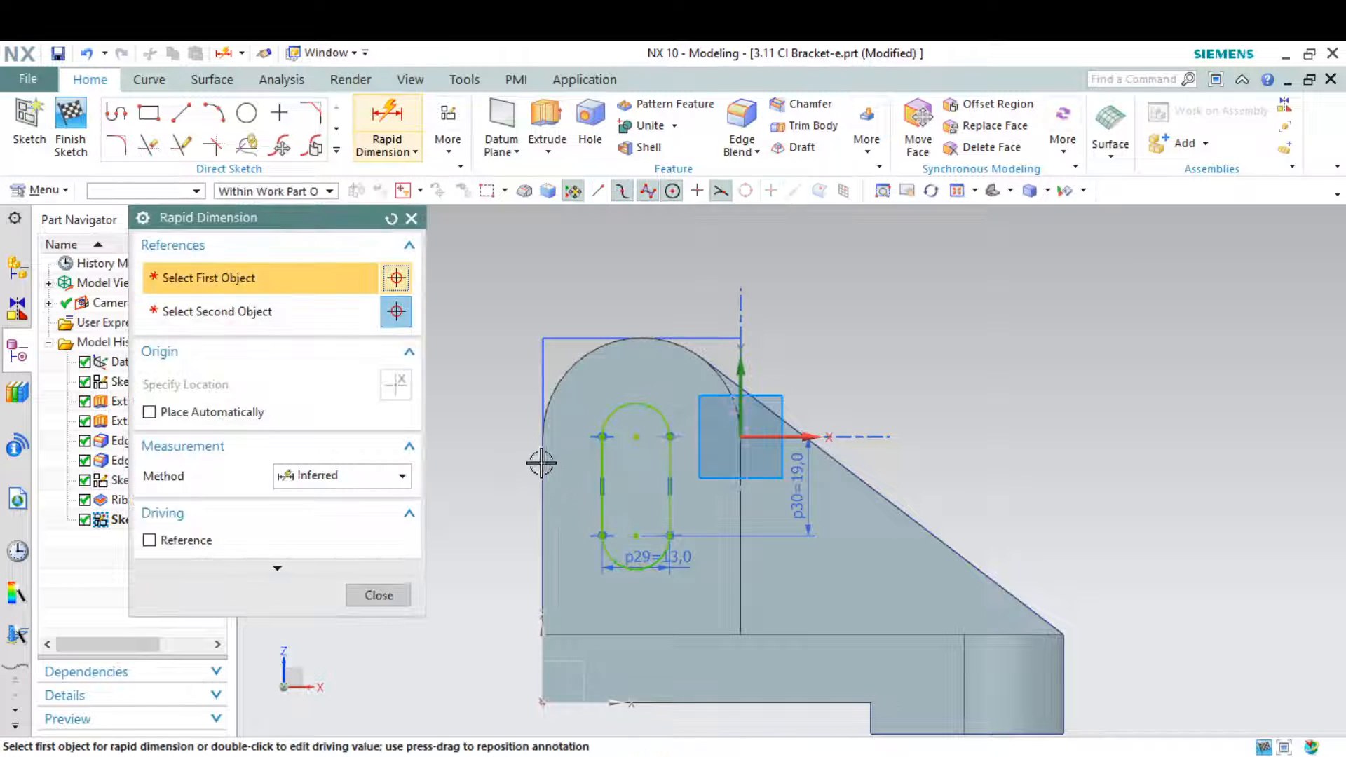
left_click(621, 415)
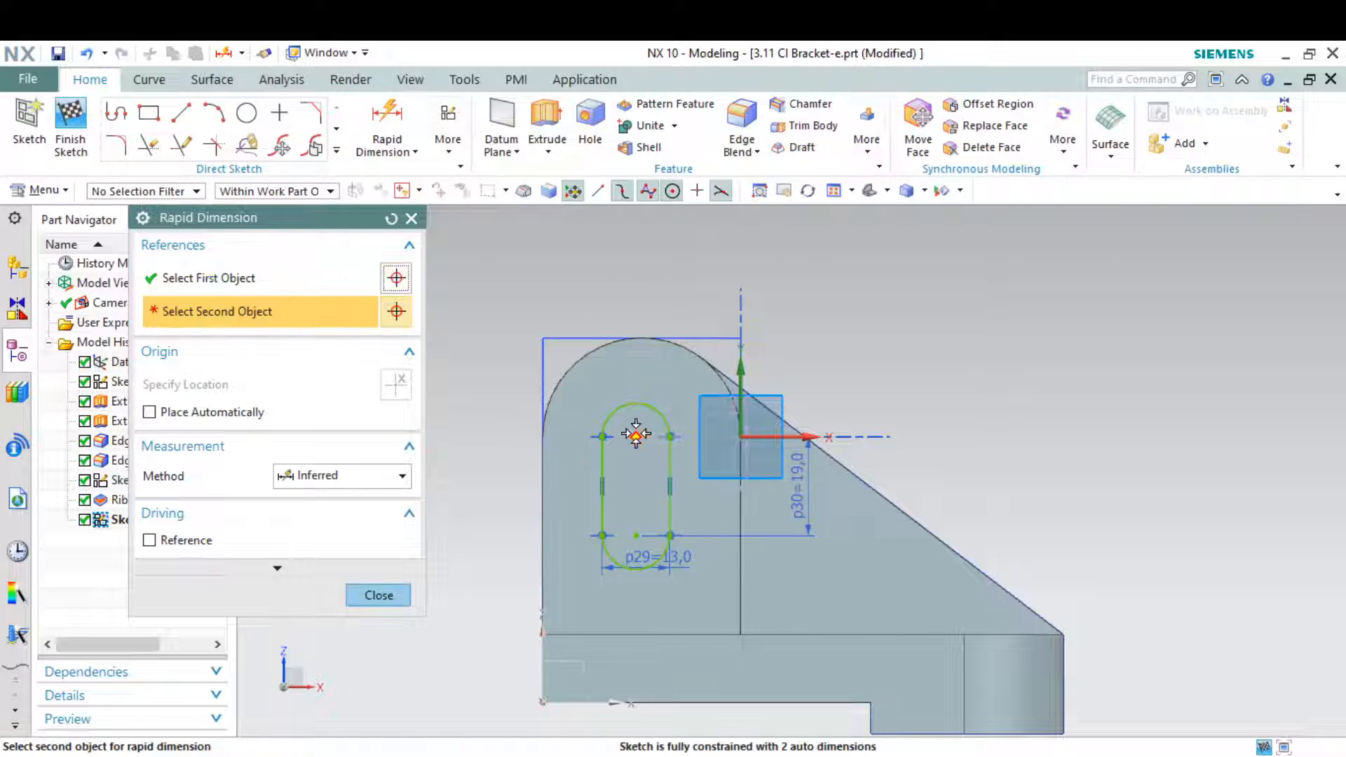
left_click(635, 435)
left_click(615, 261)
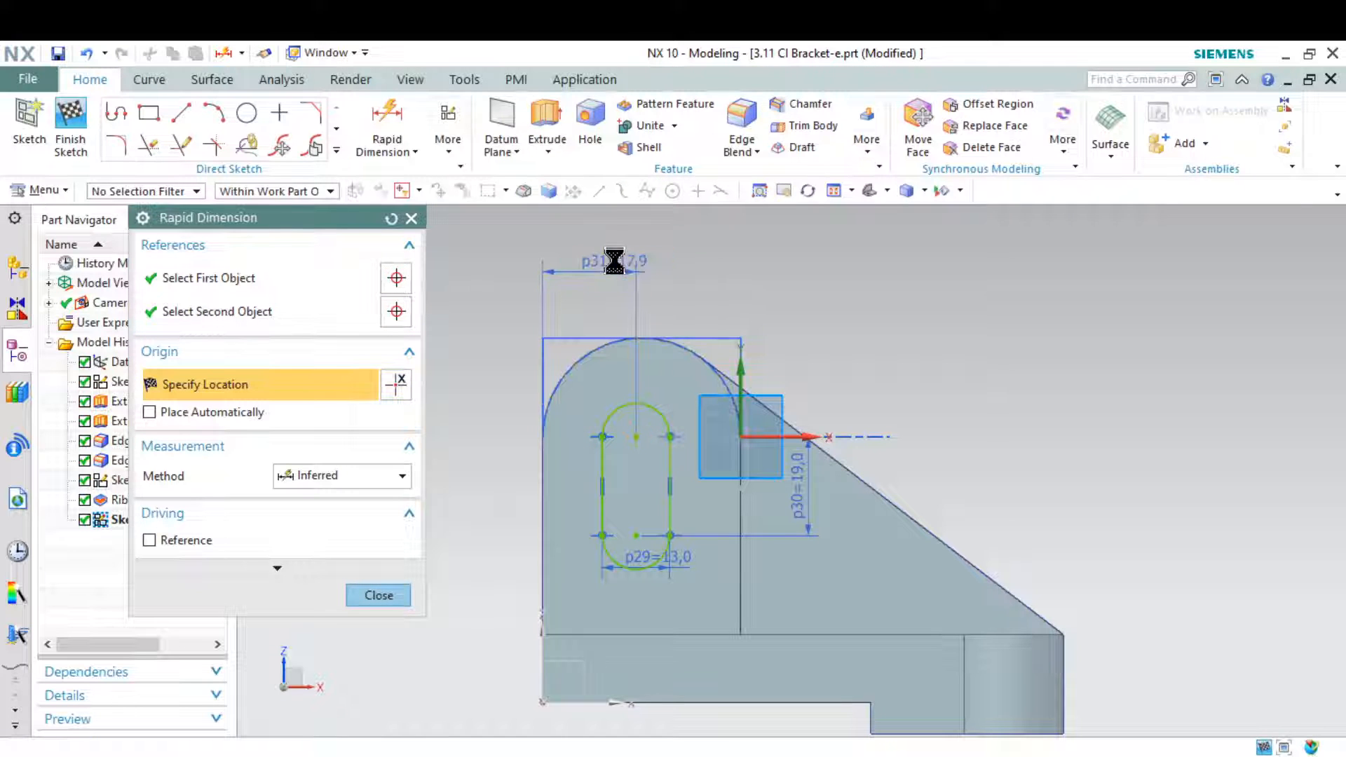
double_click(615, 261)
type("19")
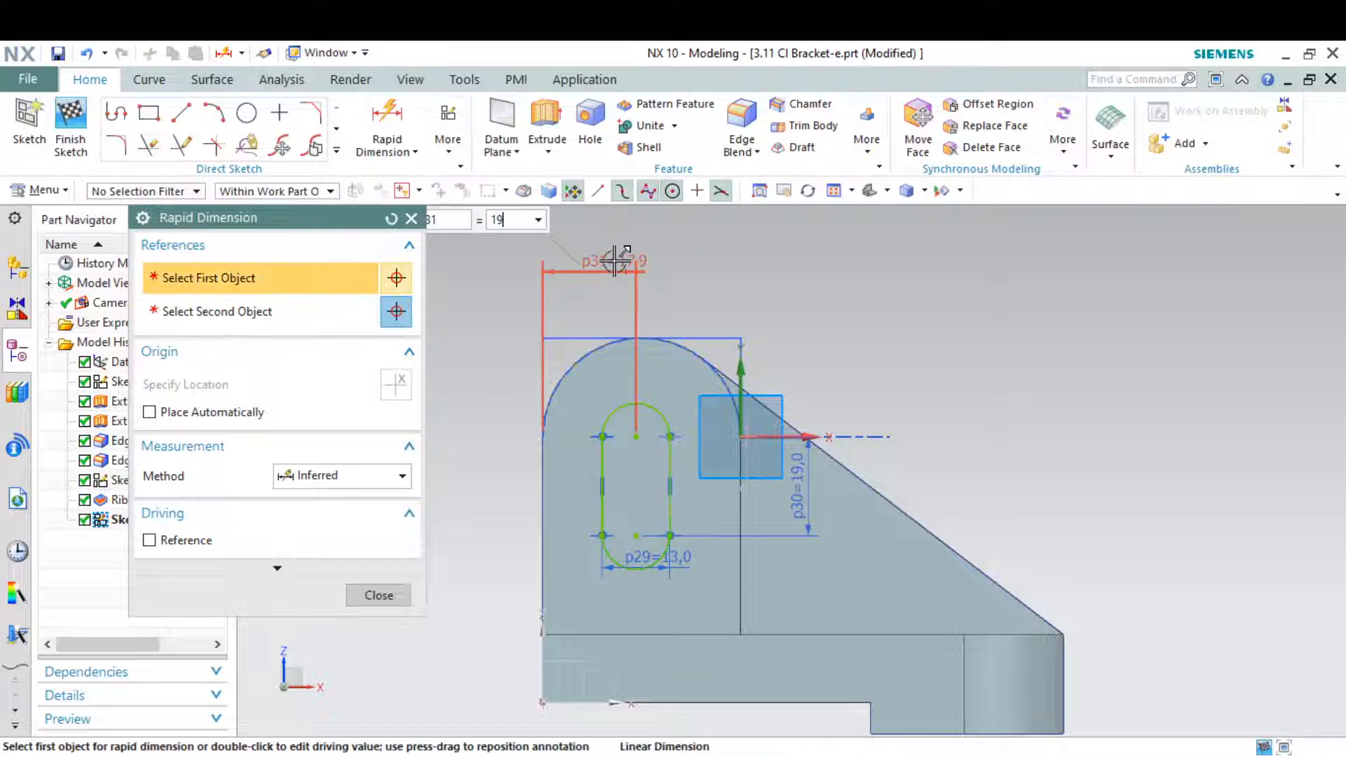
key("Return")
key("Escape")
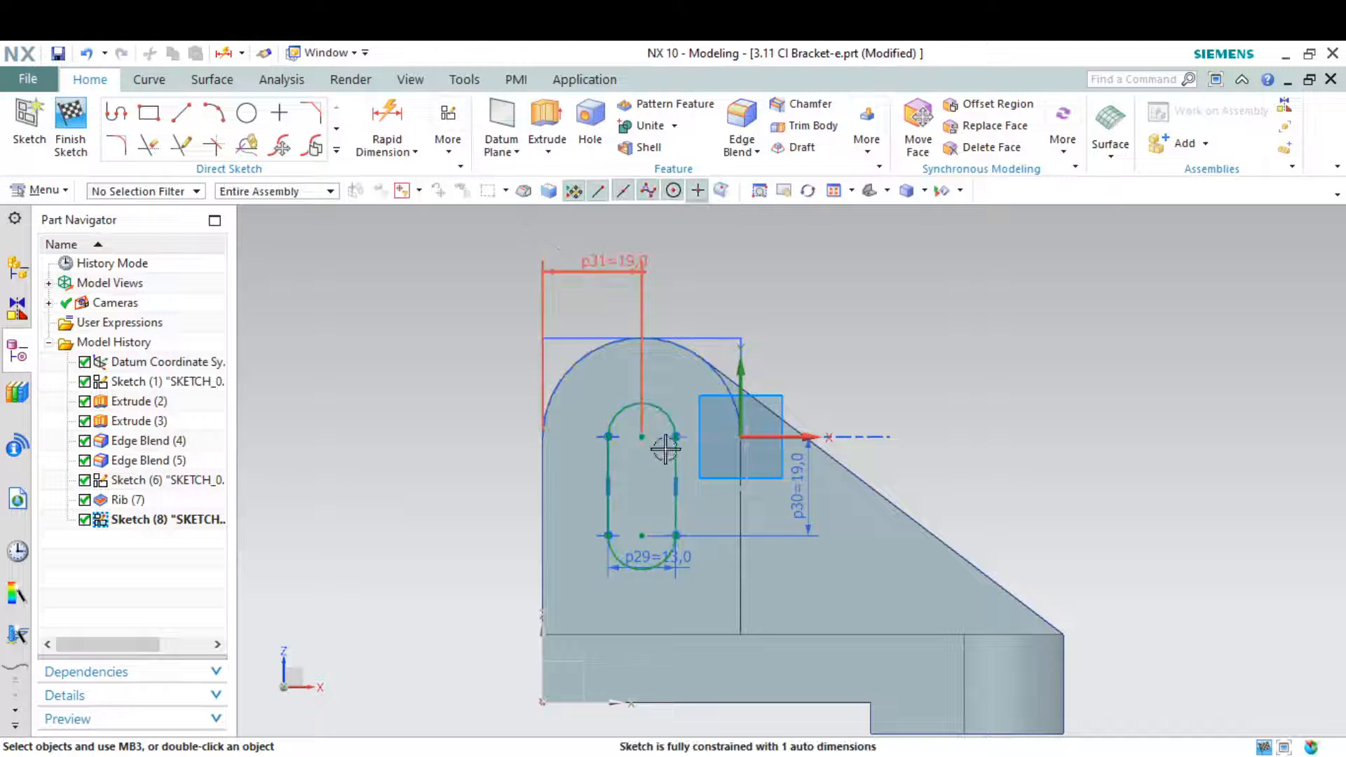
Dimension the vertical distance between the top line of the upright and the slot's upper arc centre
key("alt+Tab")
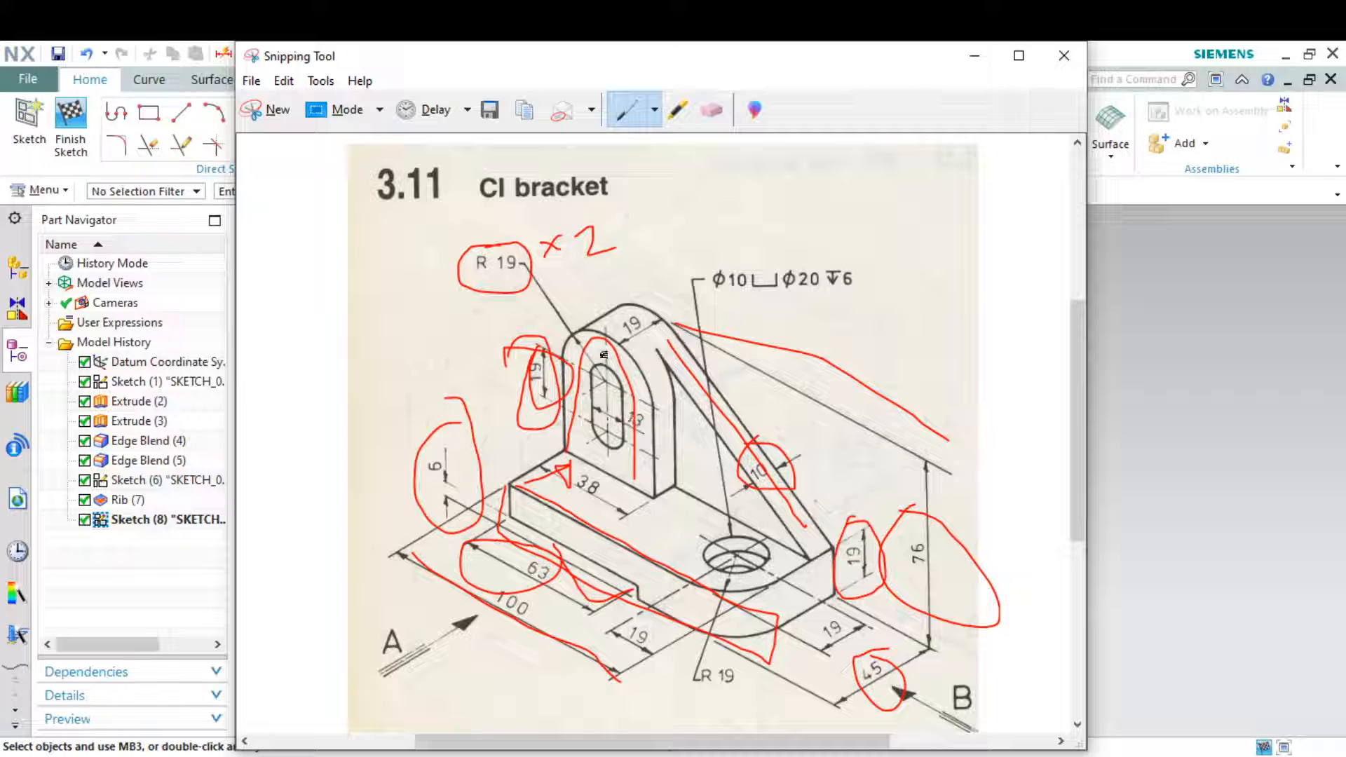
left_click(976, 56)
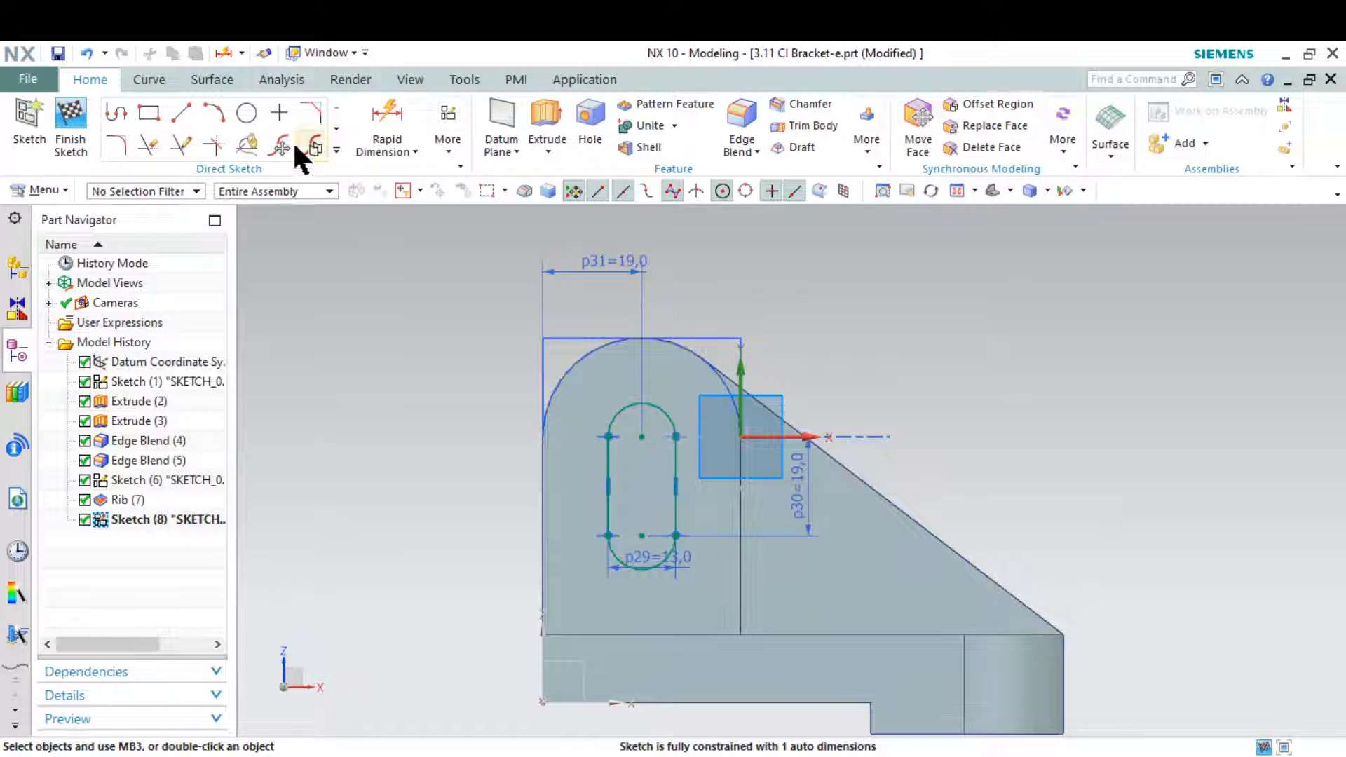
left_click(388, 122)
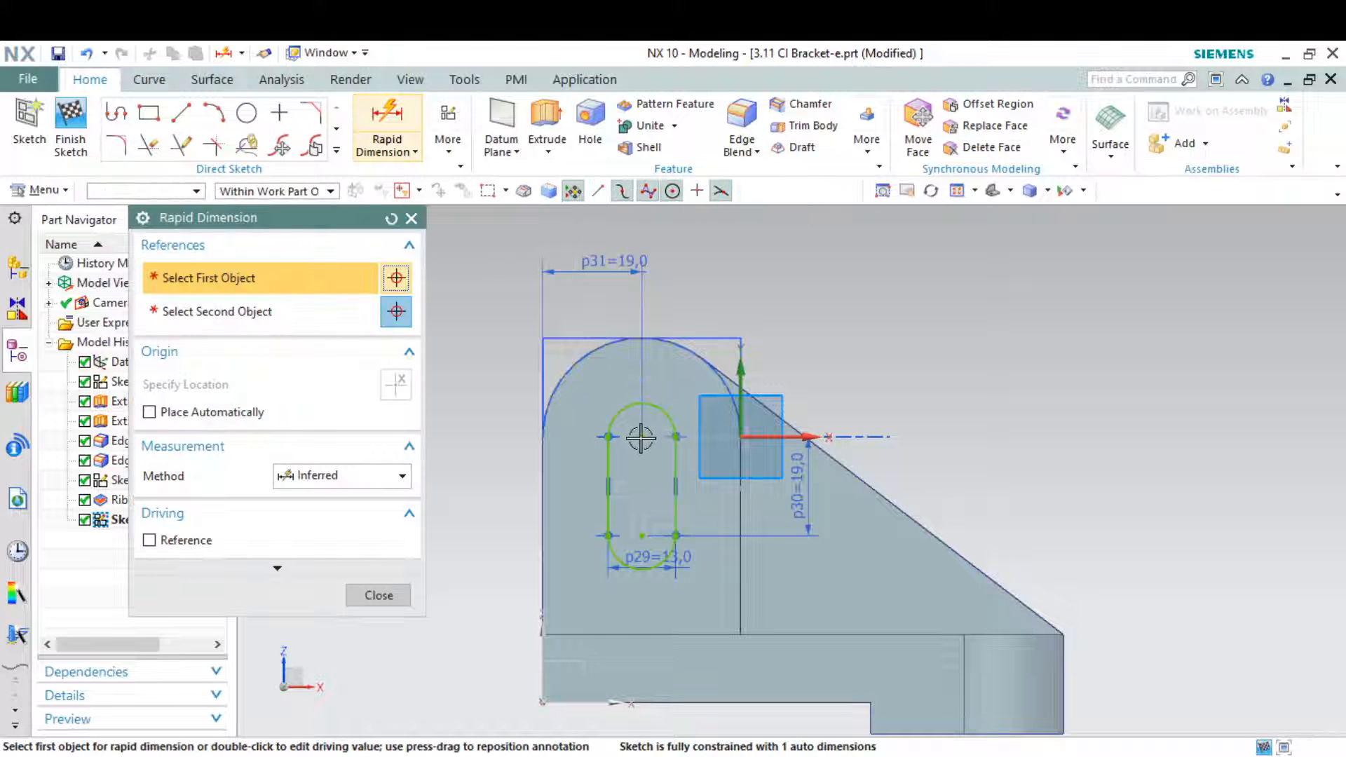
left_click(644, 438)
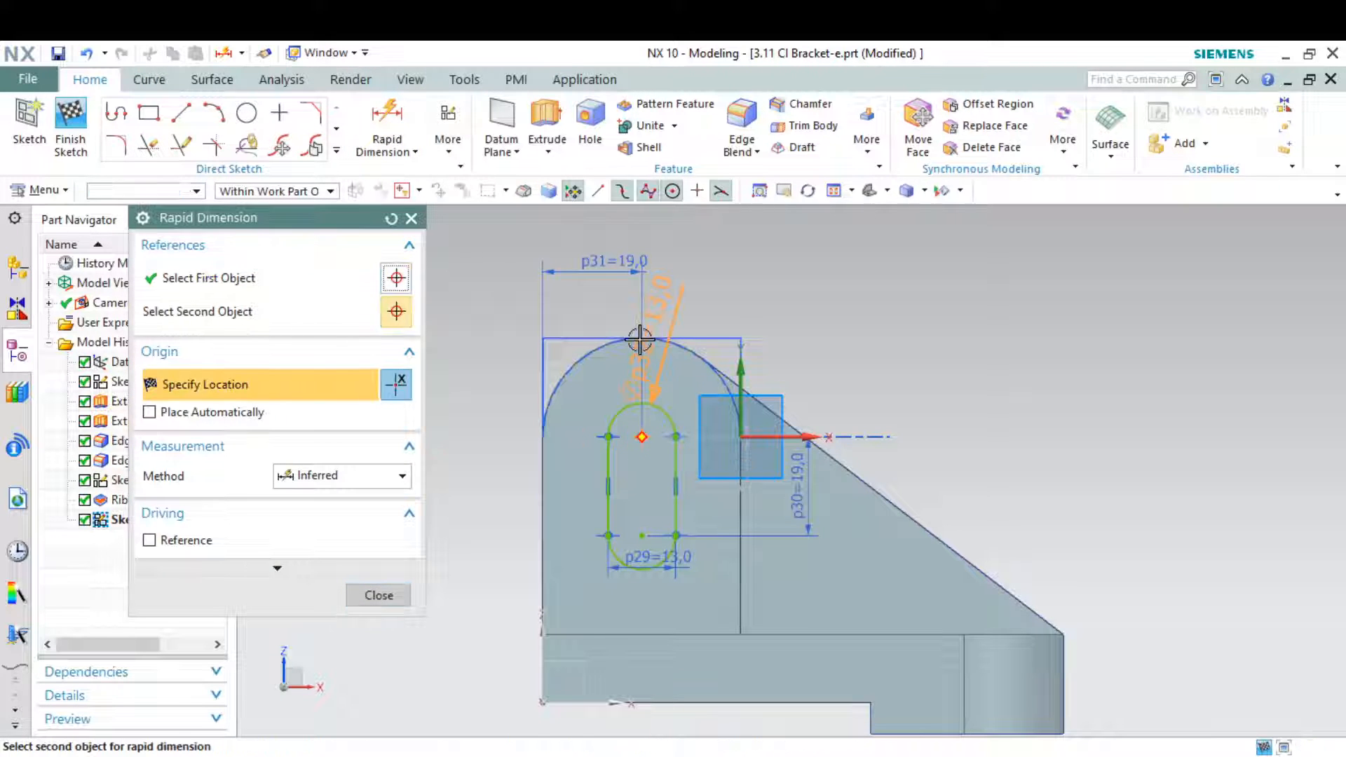
left_click(692, 336)
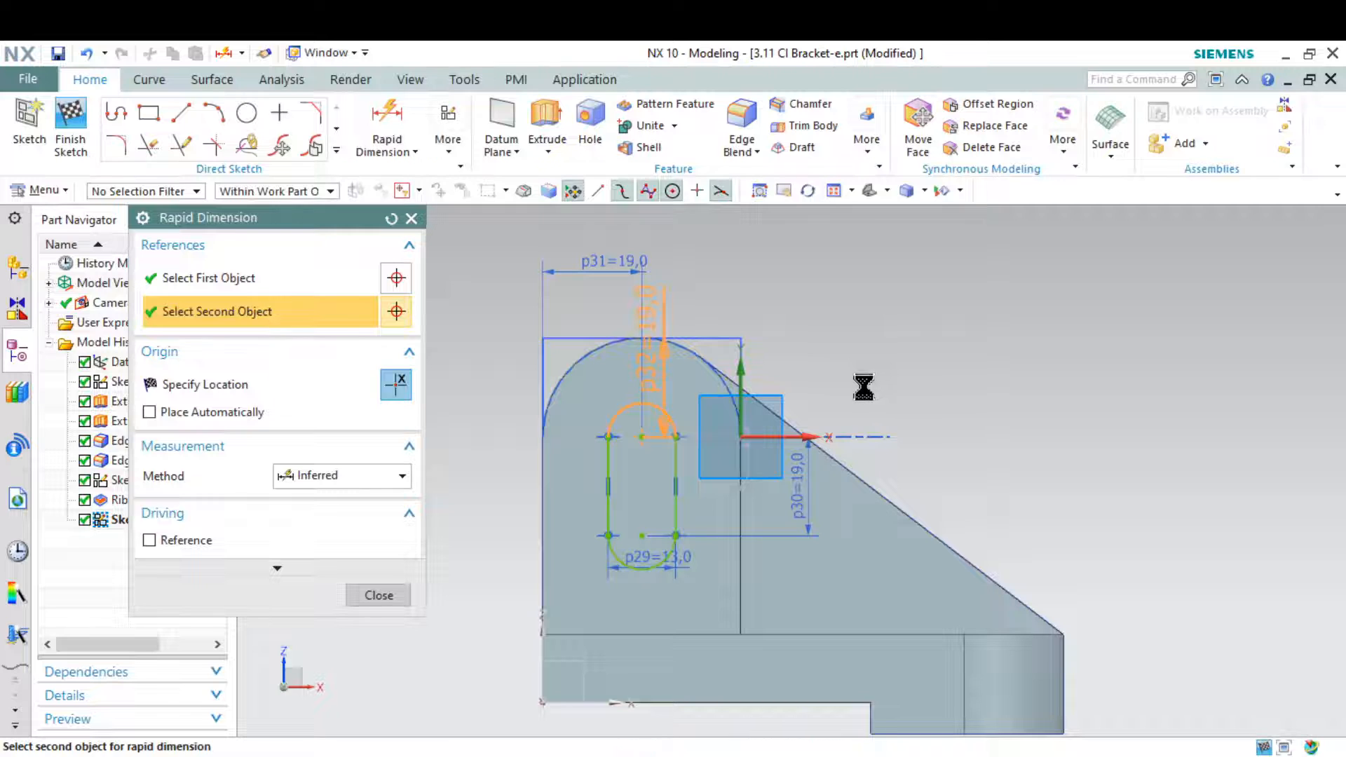
left_click(859, 388)
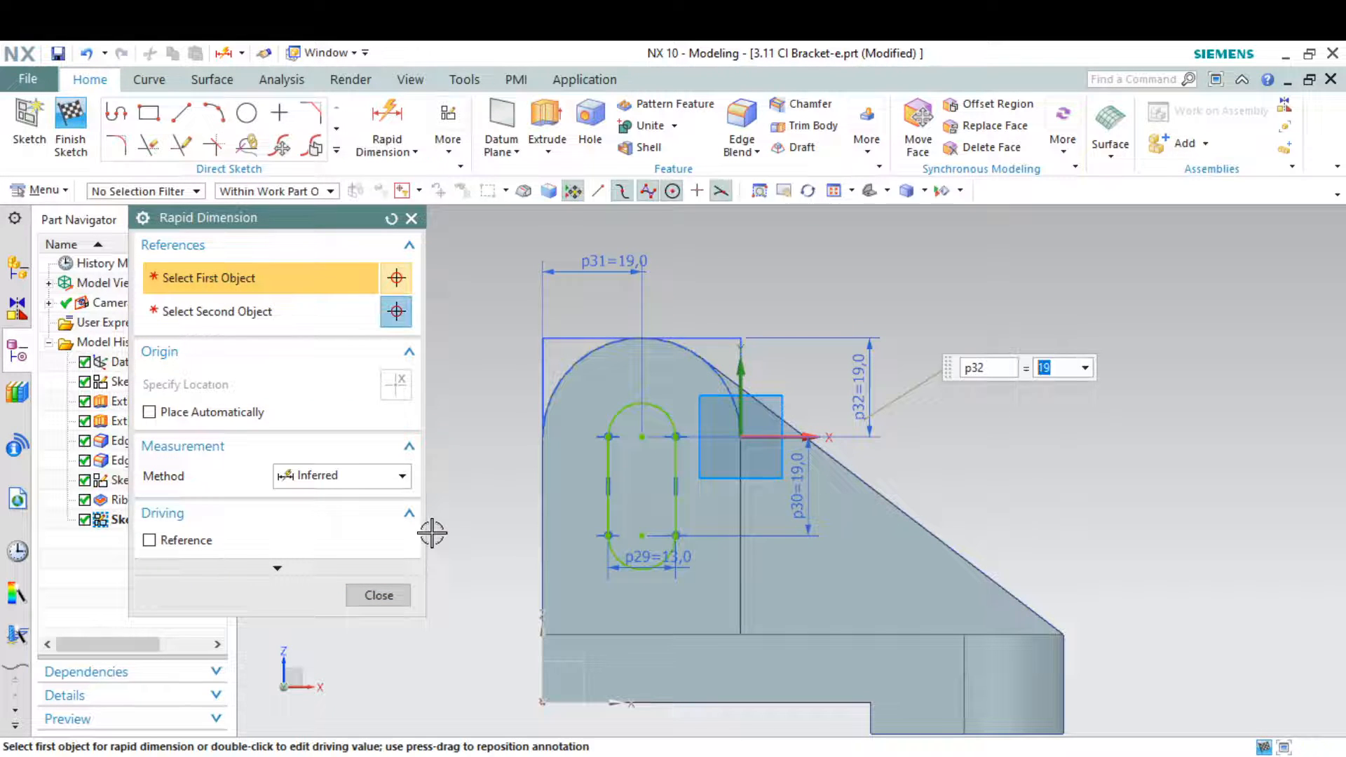
left_click(378, 595)
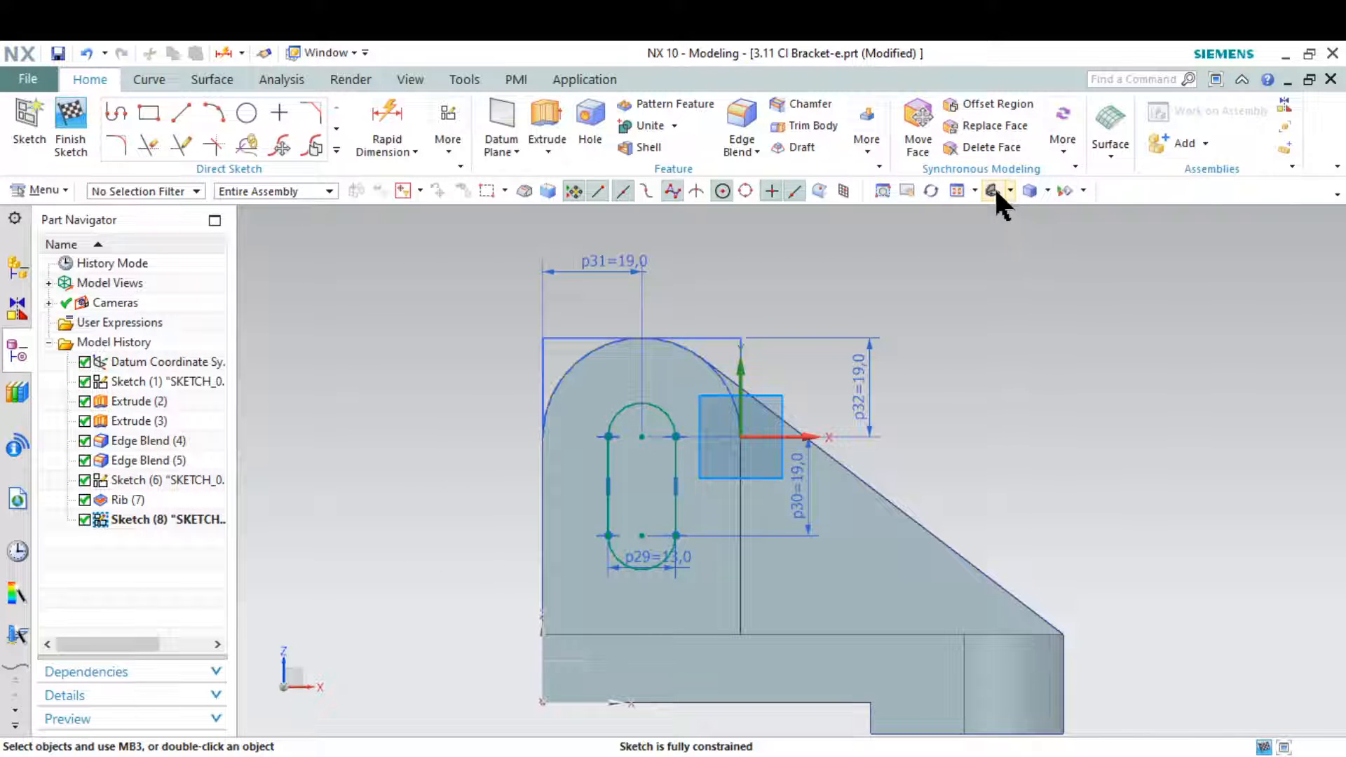
left_click(992, 188)
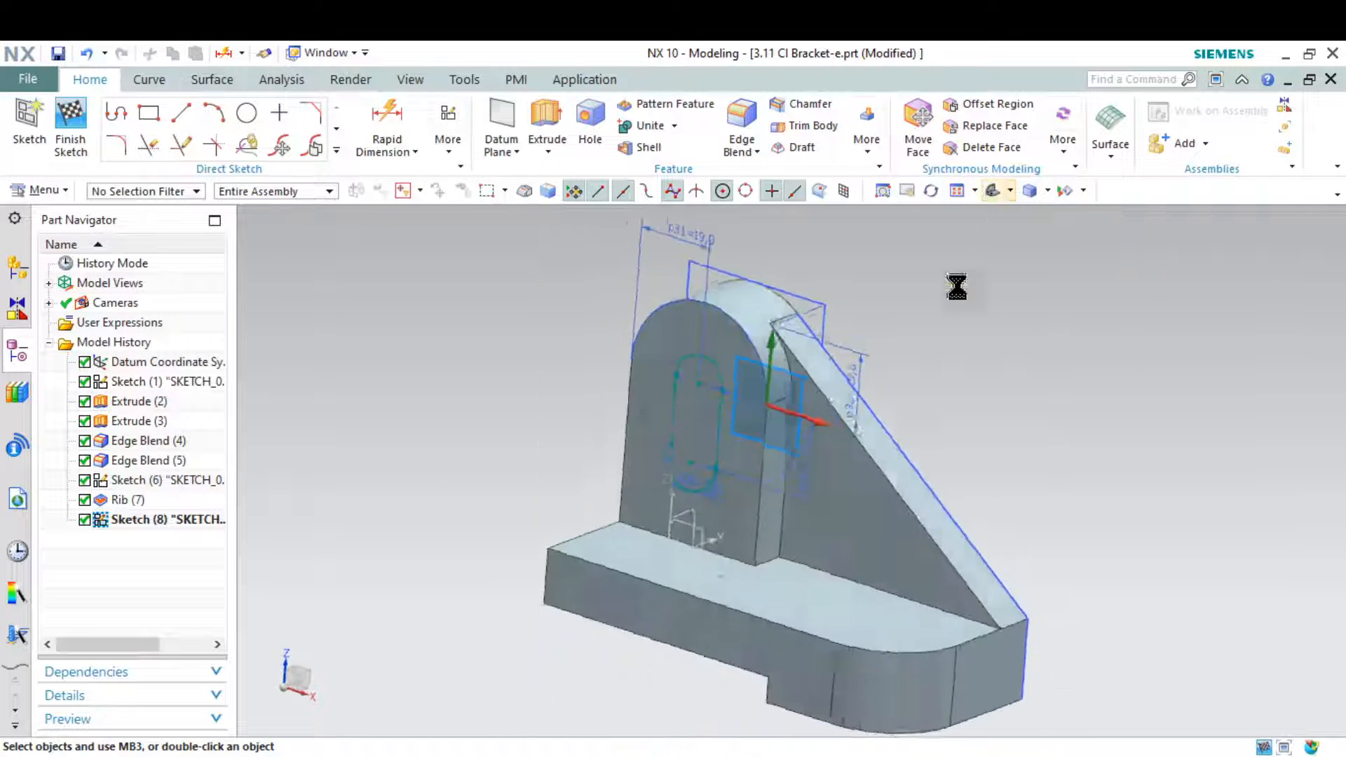
Finish the slot sketch and extrude its outline 28 mm into the upright as a Subtract, cutting the slot through it
left_click(70, 114)
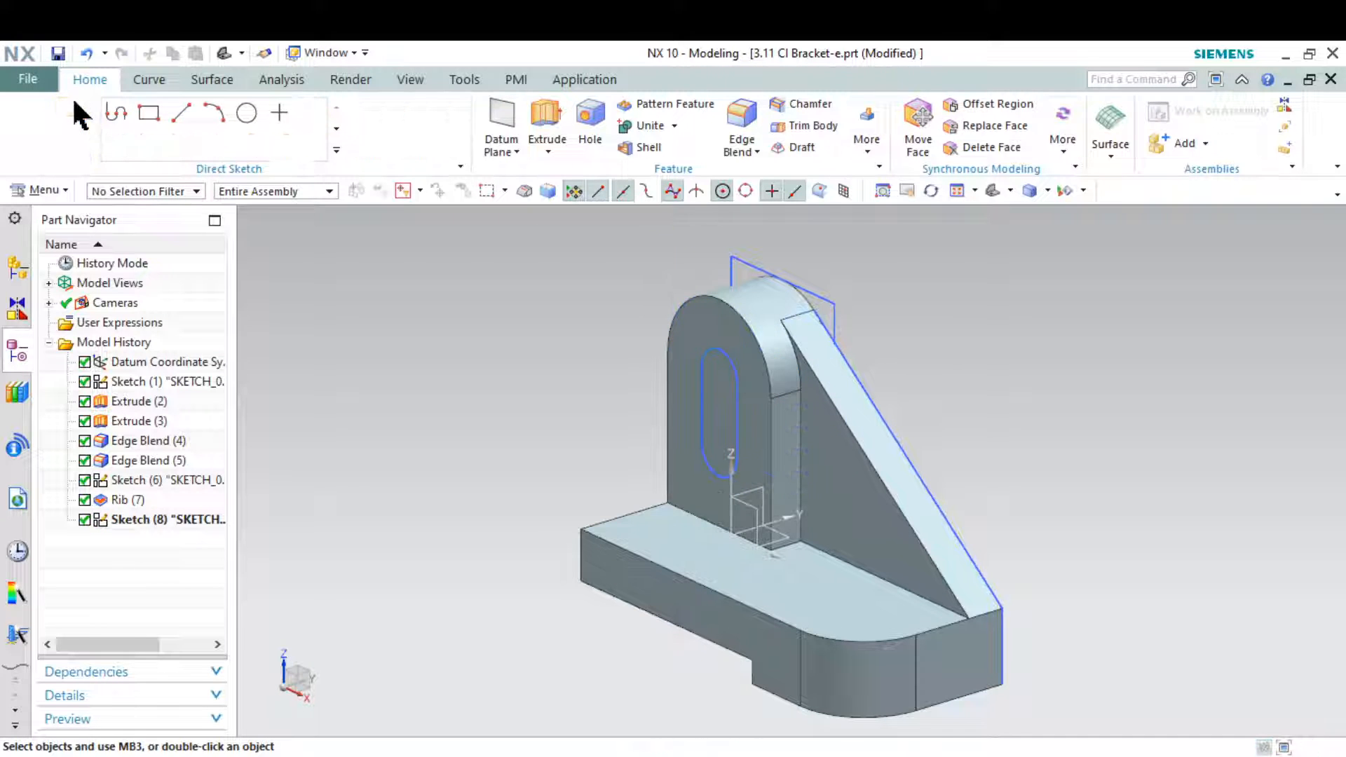
left_click(251, 123)
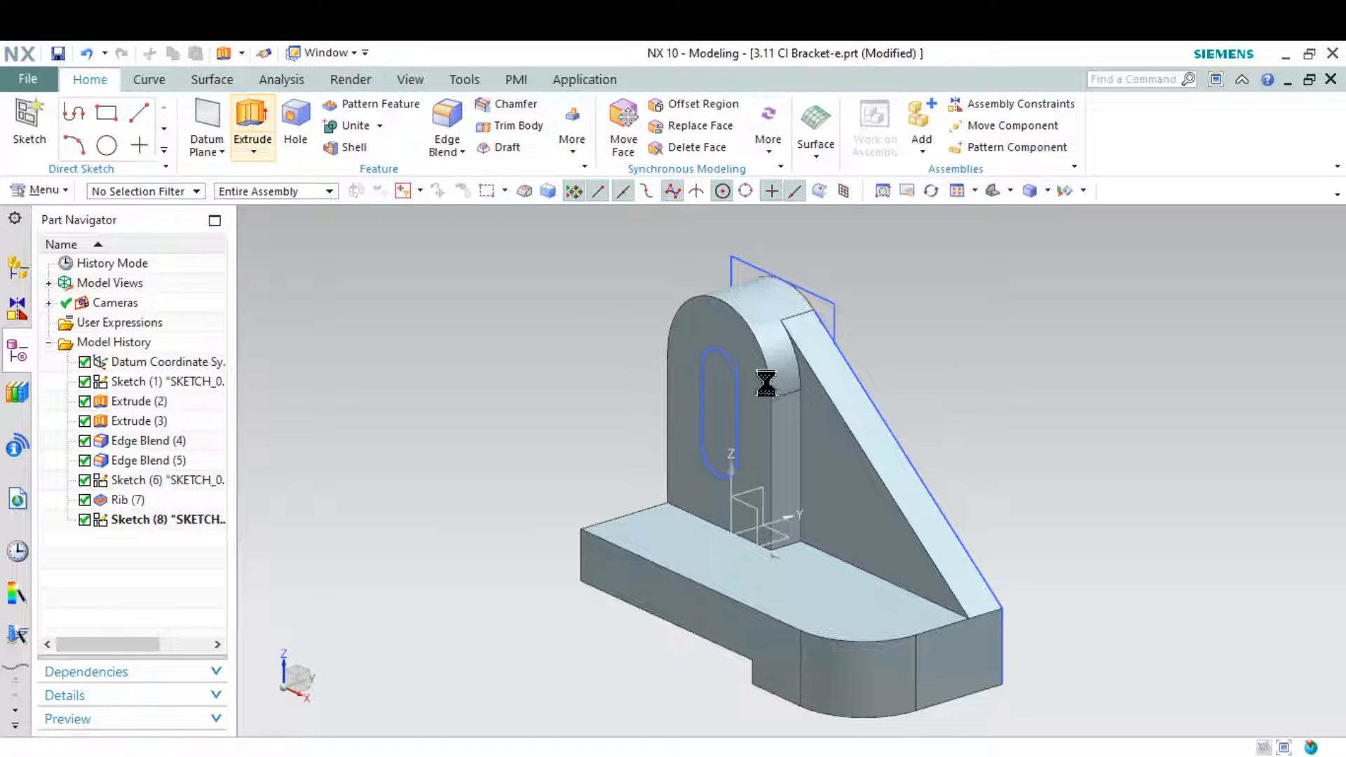
scroll(709, 374, "up", 4)
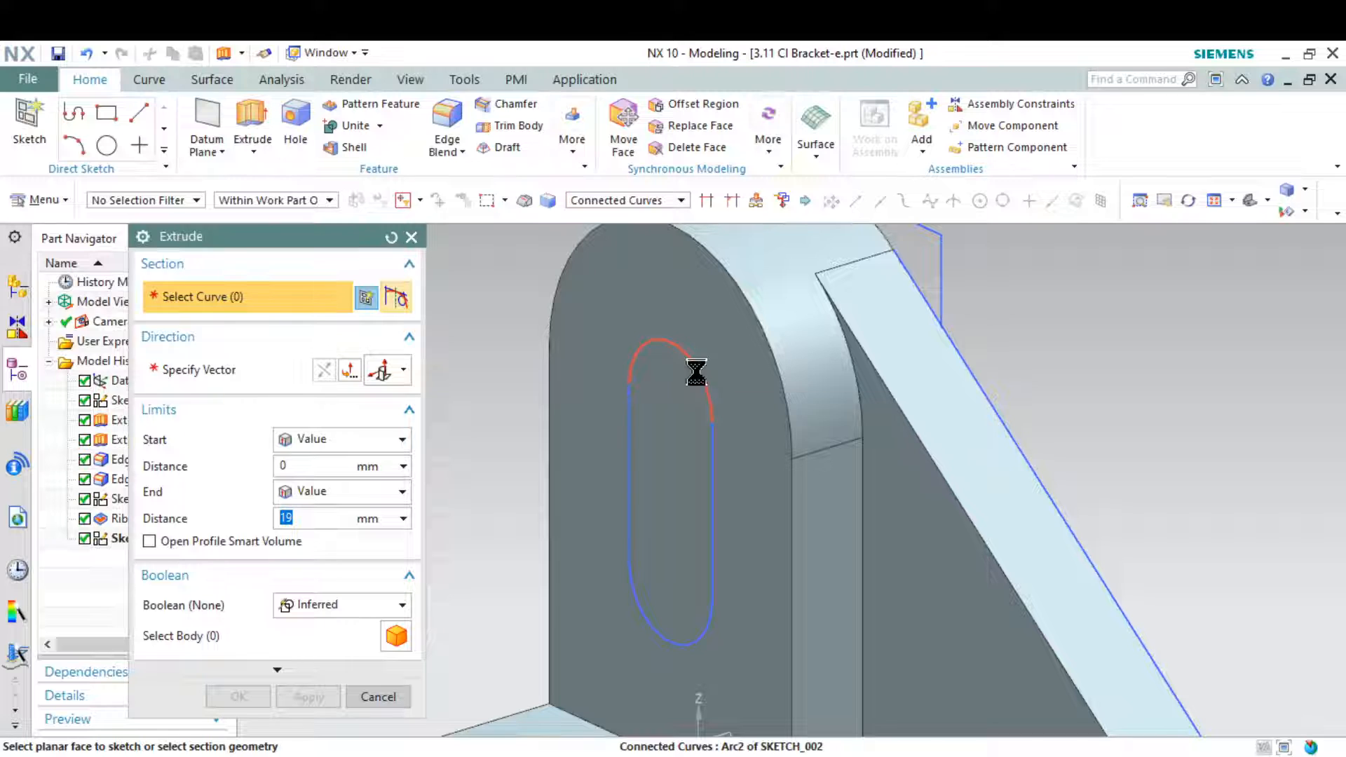
left_click(700, 373)
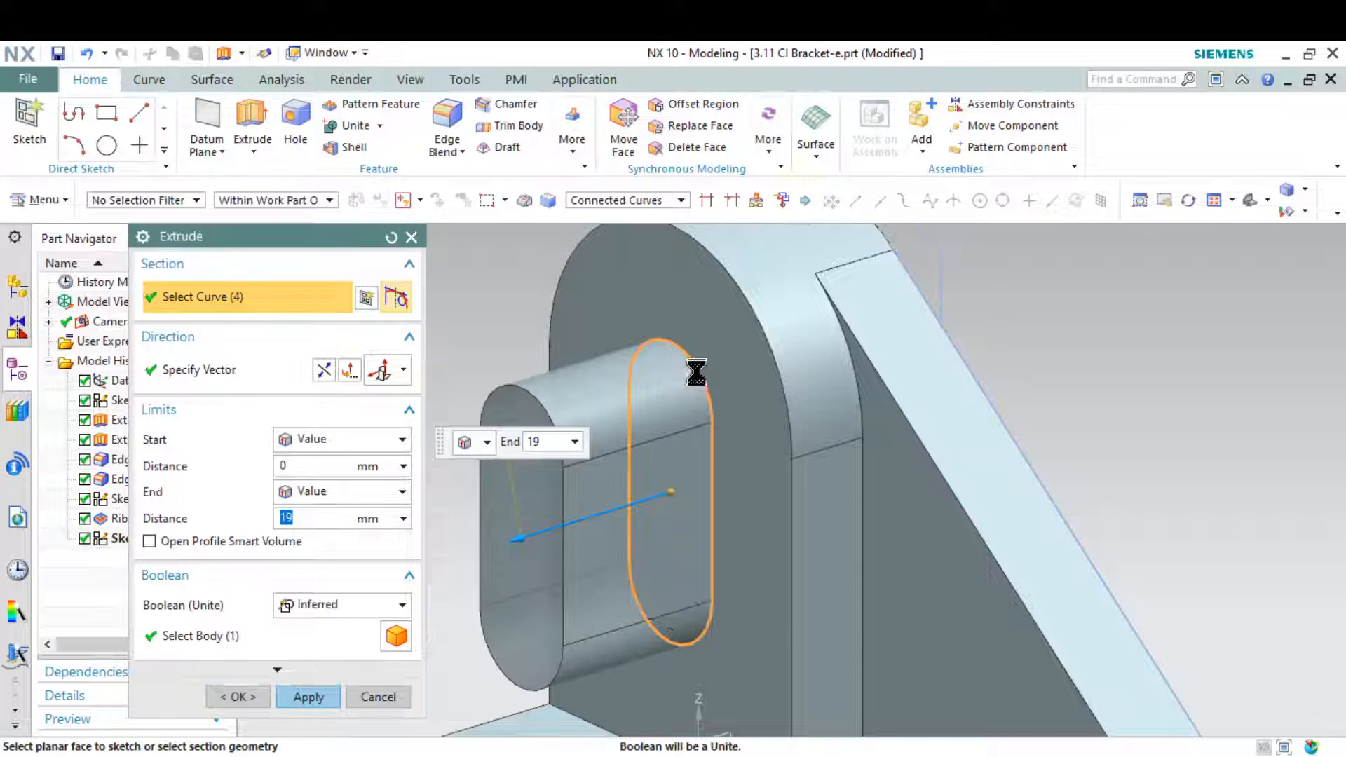
left_click(323, 370)
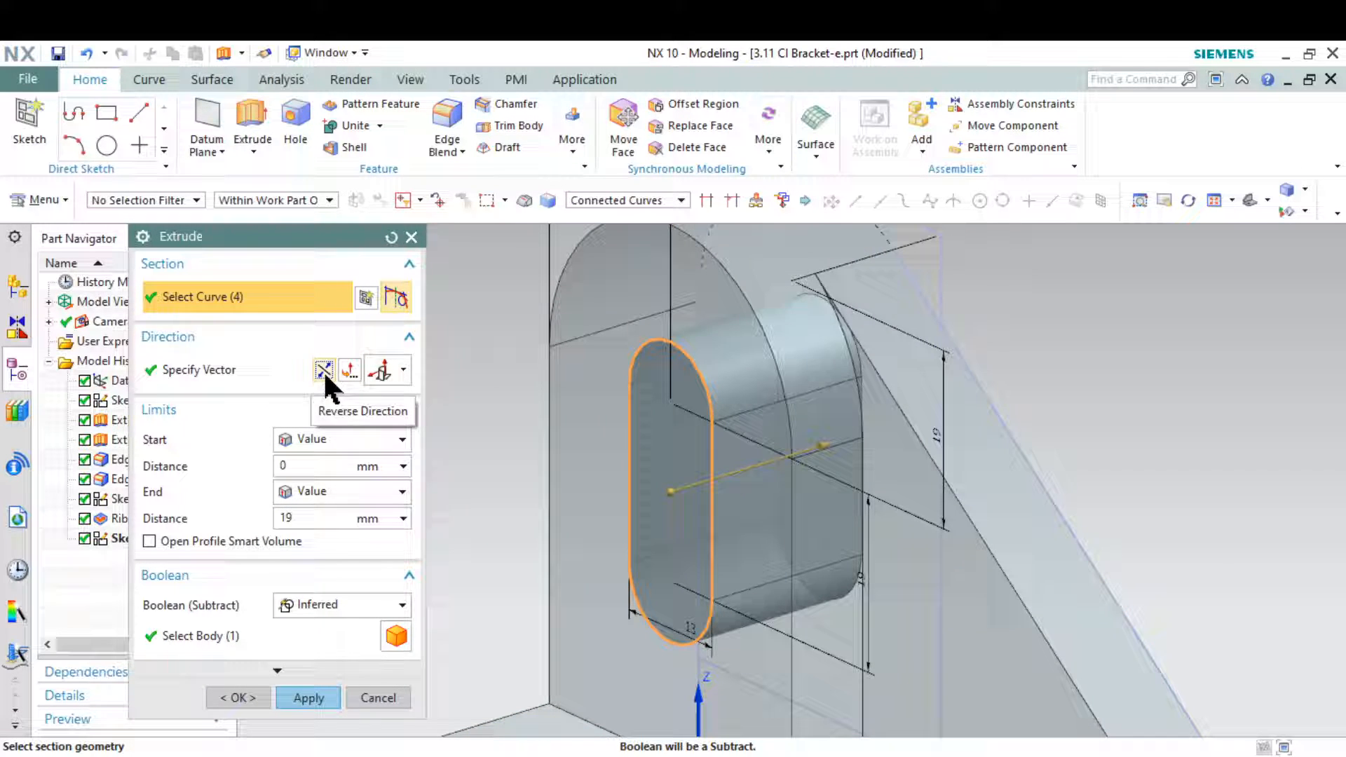
left_click(392, 605)
left_click(365, 668)
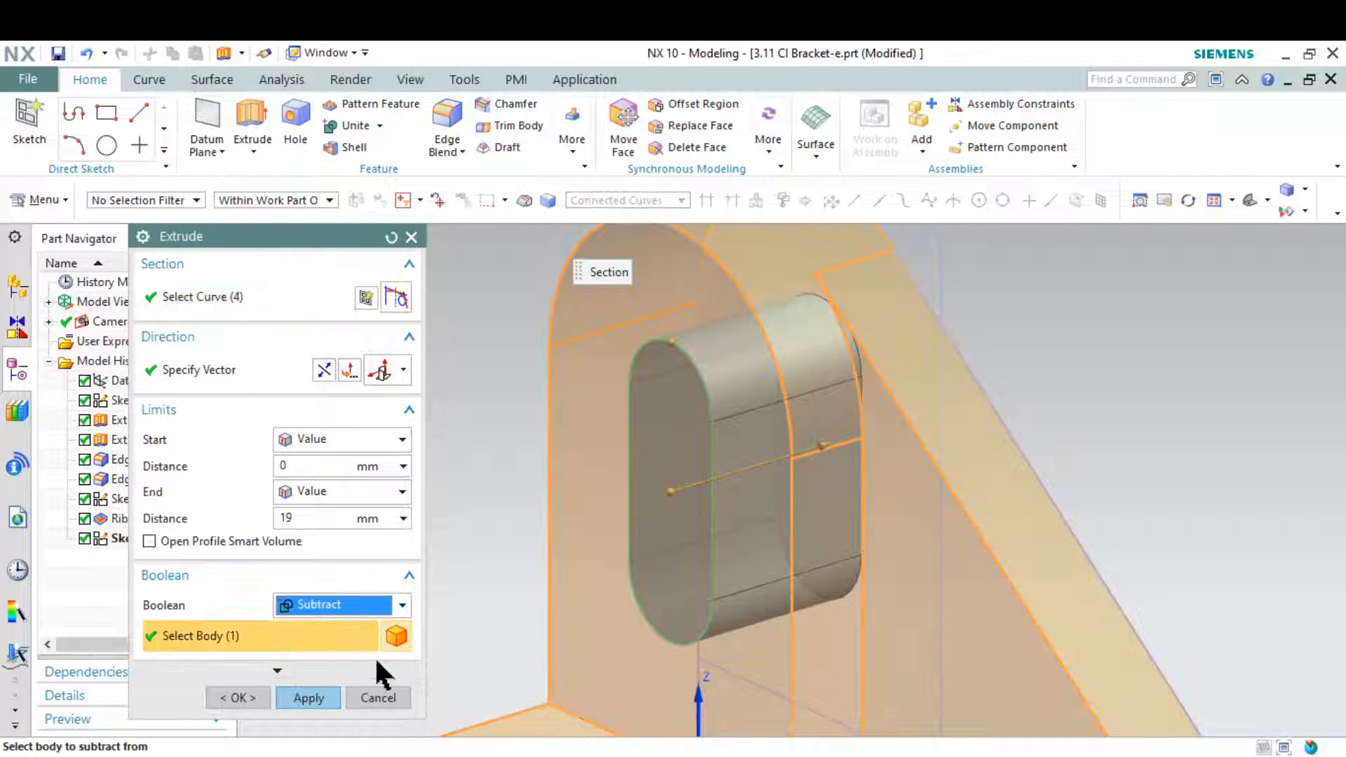
mouse_move(694, 561)
middle_mouse_down()
mouse_move(746, 541)
mouse_move(673, 556)
mouse_move(705, 554)
middle_mouse_up()
left_click(788, 463)
left_click_drag(821, 454, 825, 454)
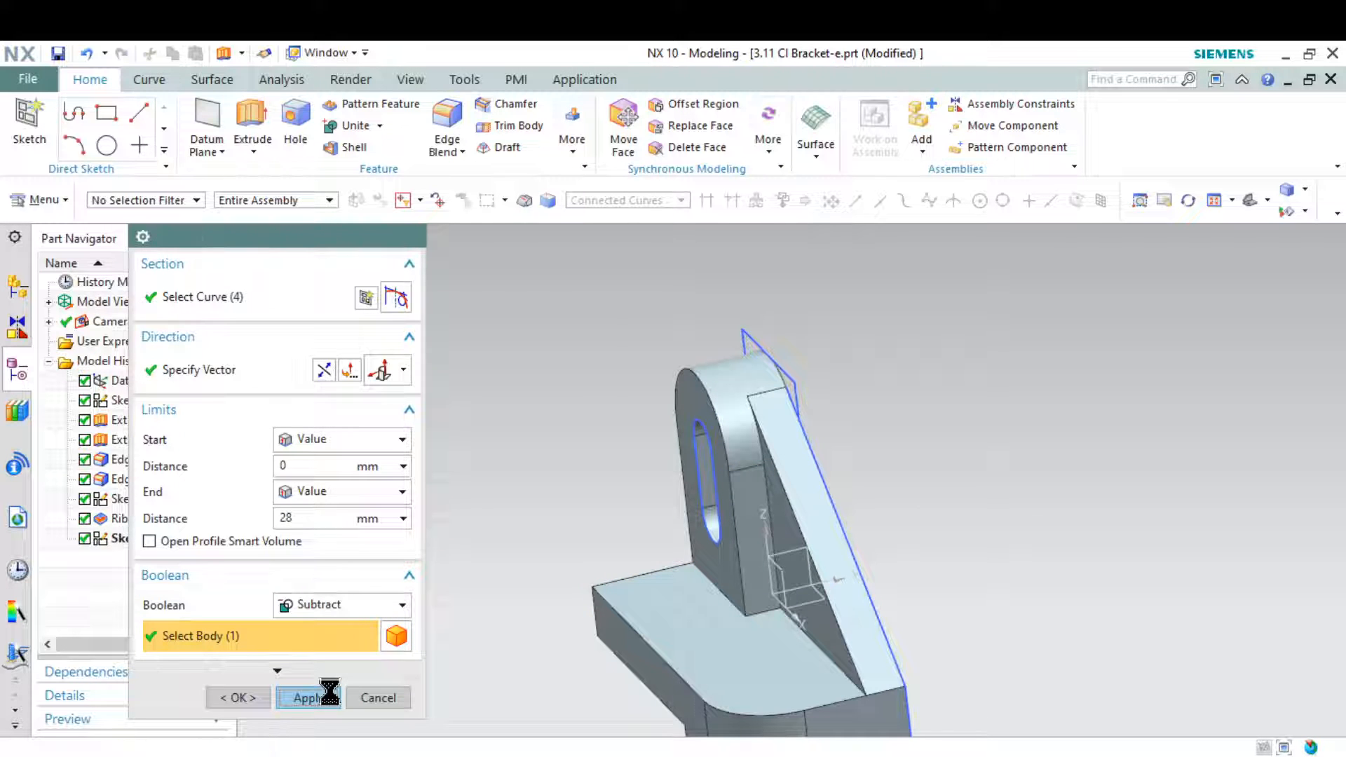
left_click(376, 700)
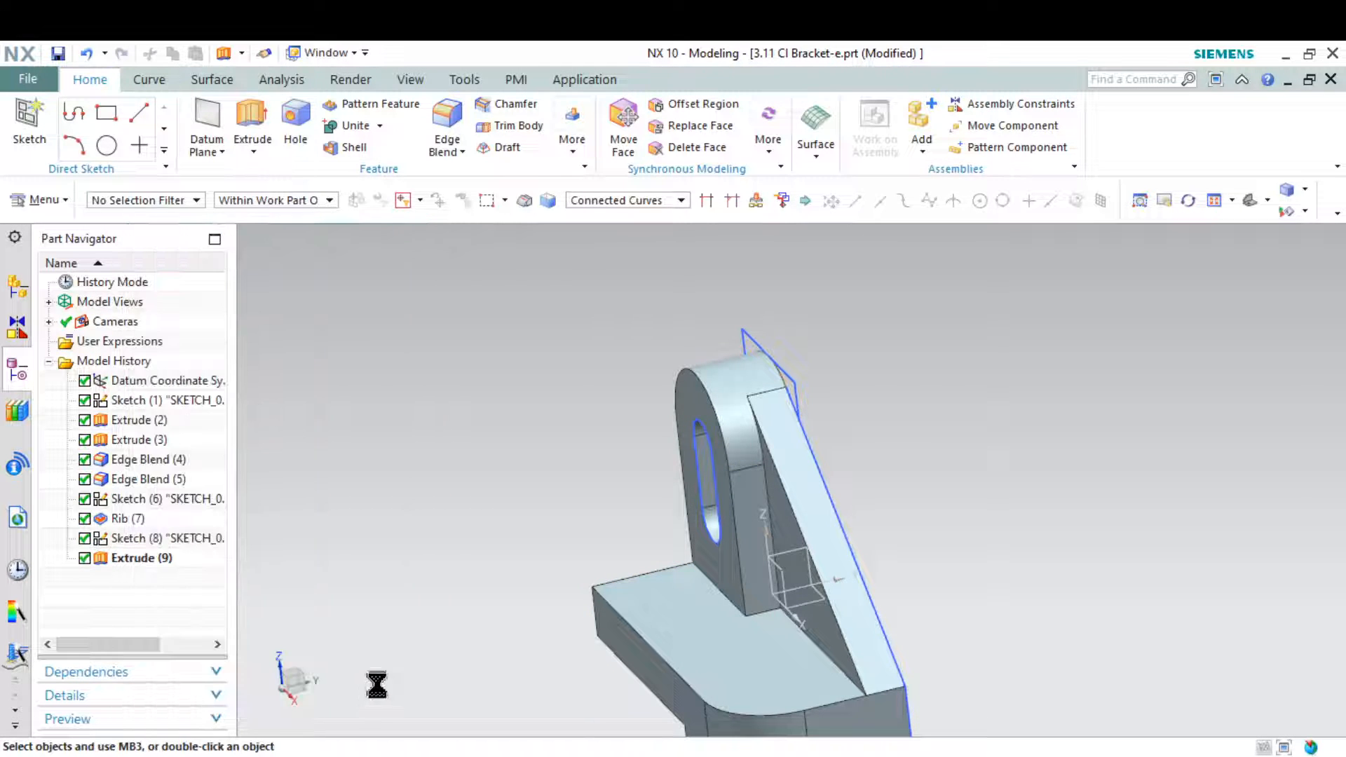
Create a new sketch on the top face of the base plate
left_click(31, 129)
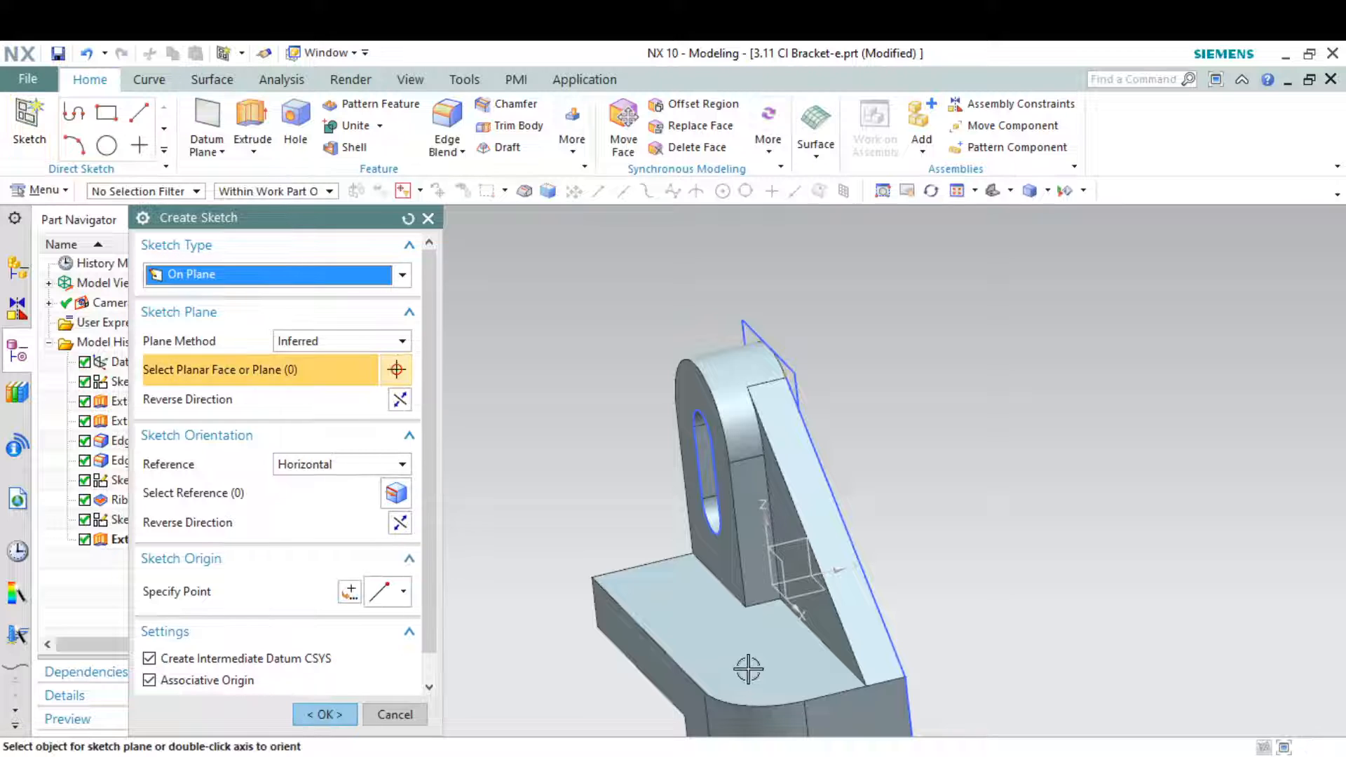
left_click(746, 659)
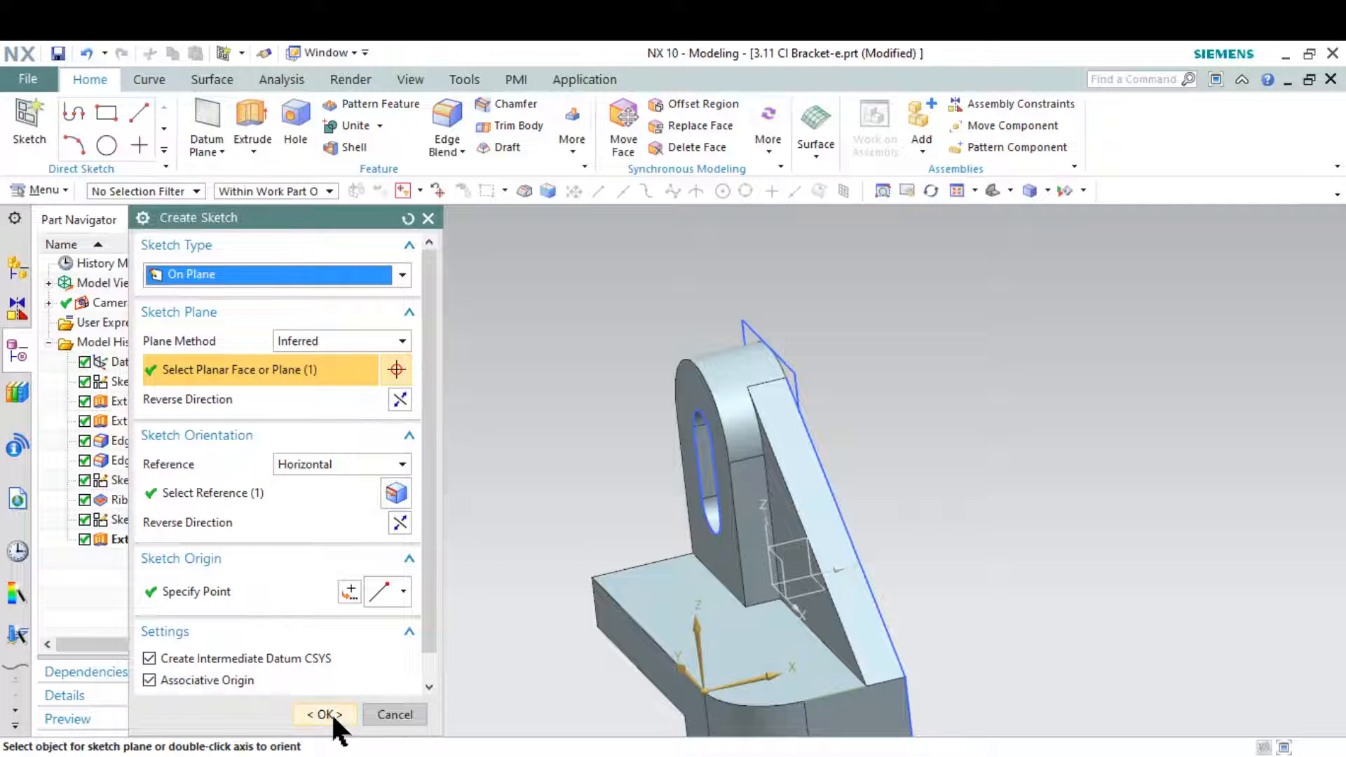
left_click(327, 714)
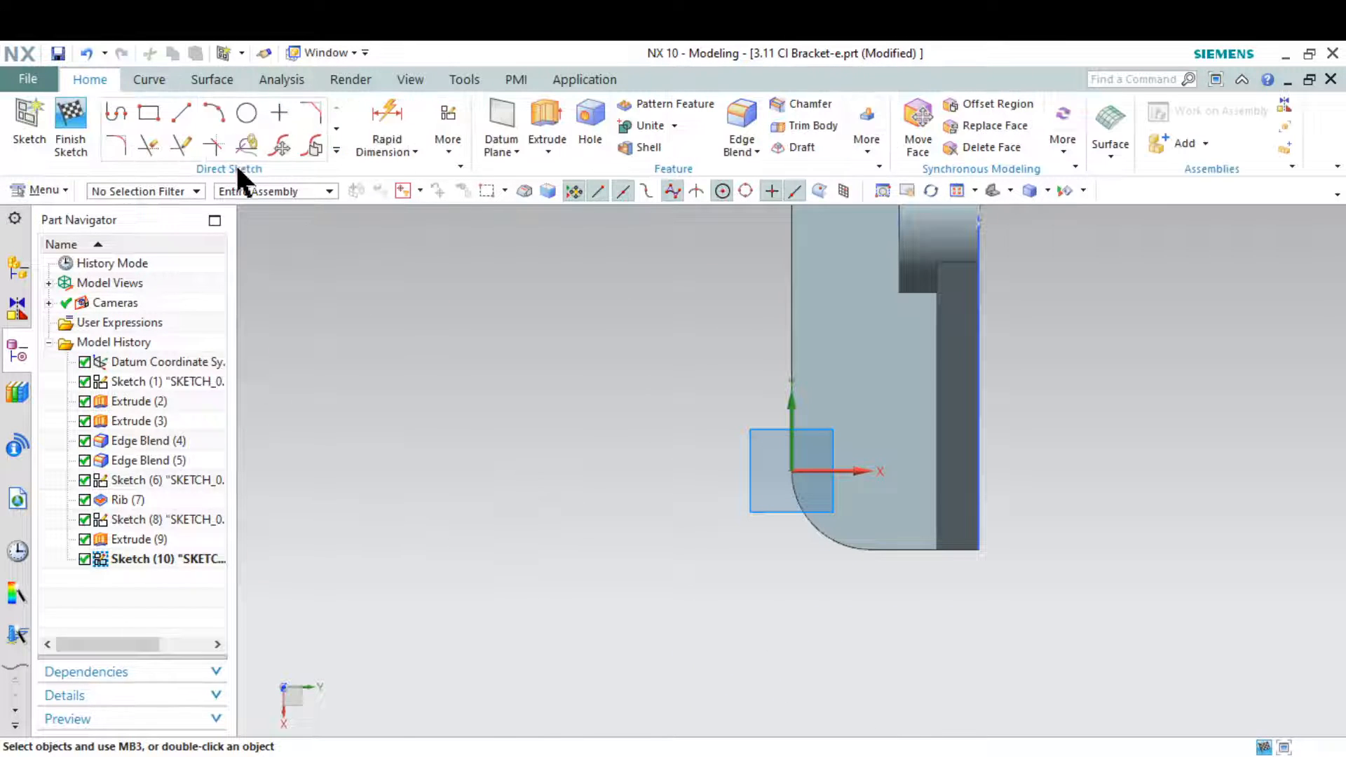
Draw a circle about 16.7 mm in diameter centred on the arc centre of the base plate's rounded corner
left_click(246, 114)
scroll(842, 490, "up", 2)
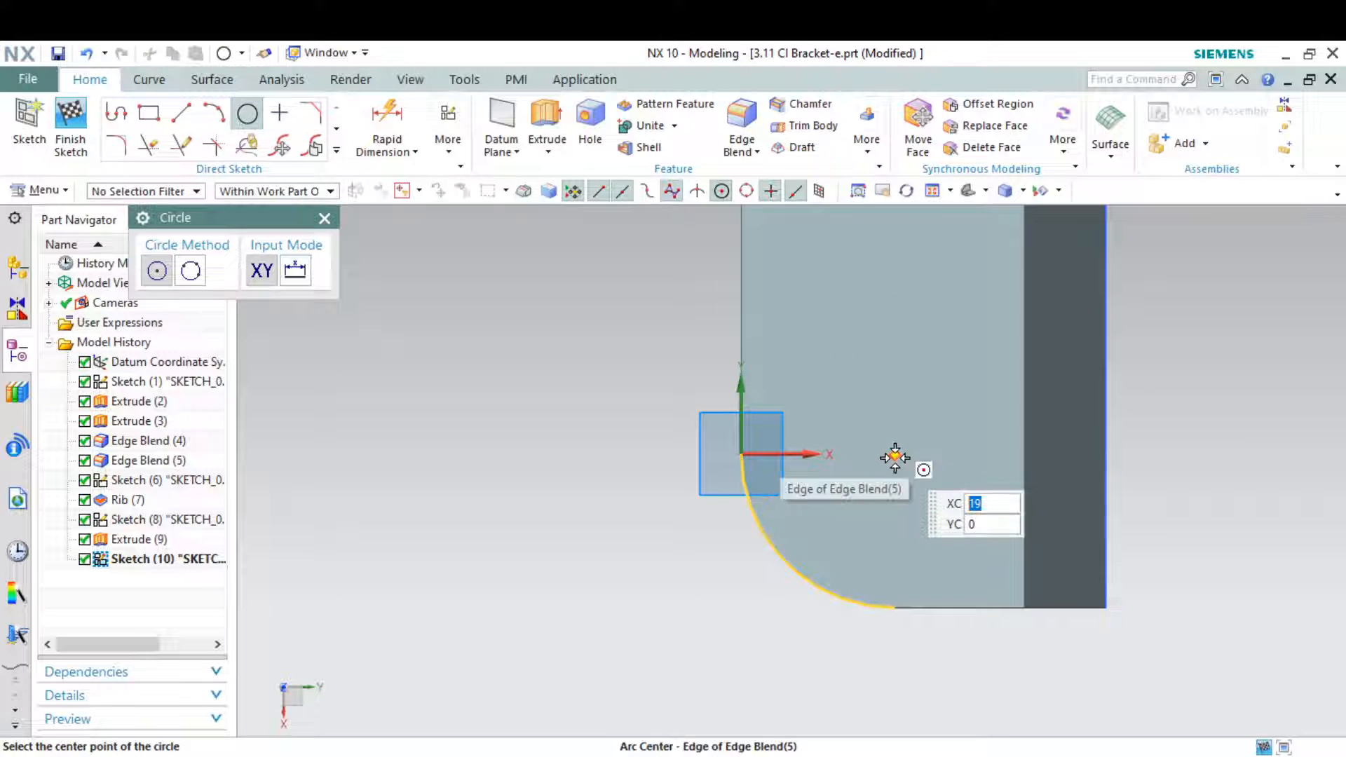
key("alt+Tab")
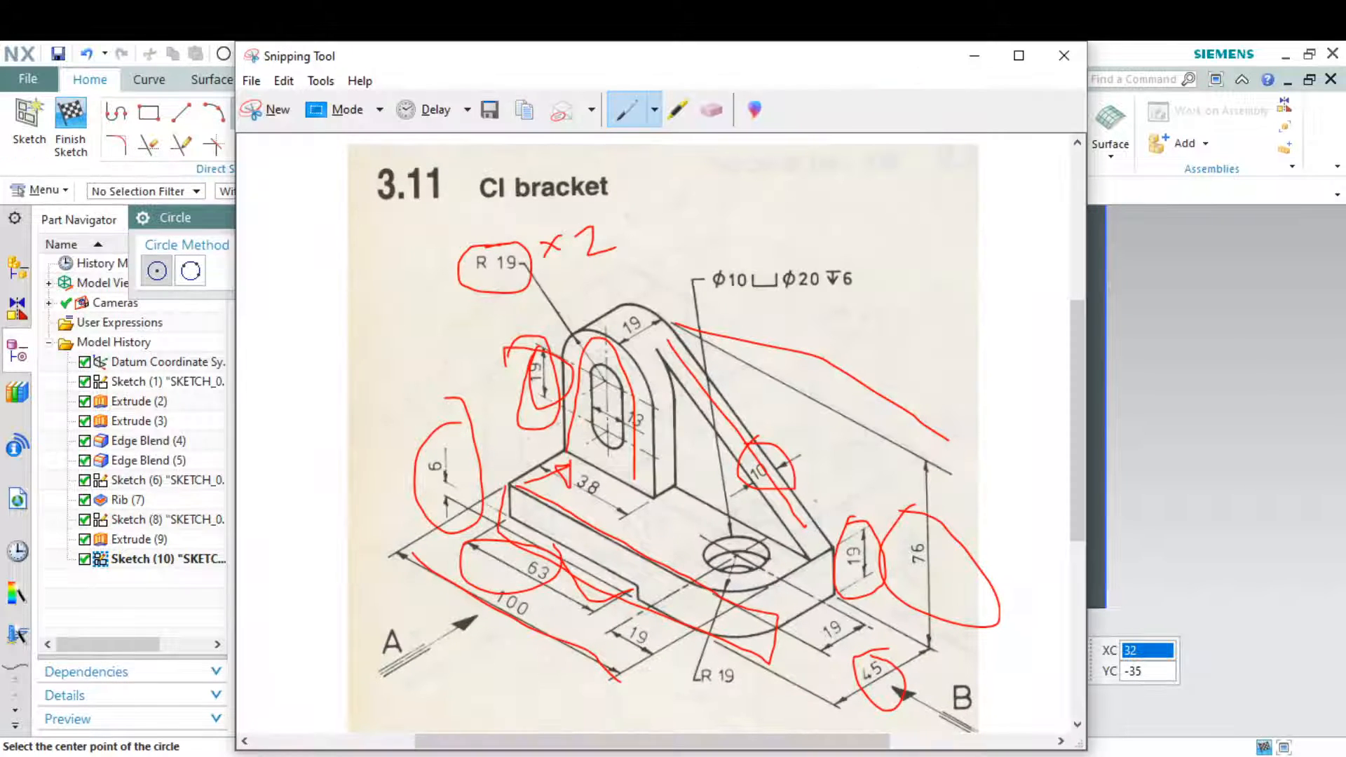
key("alt+Tab")
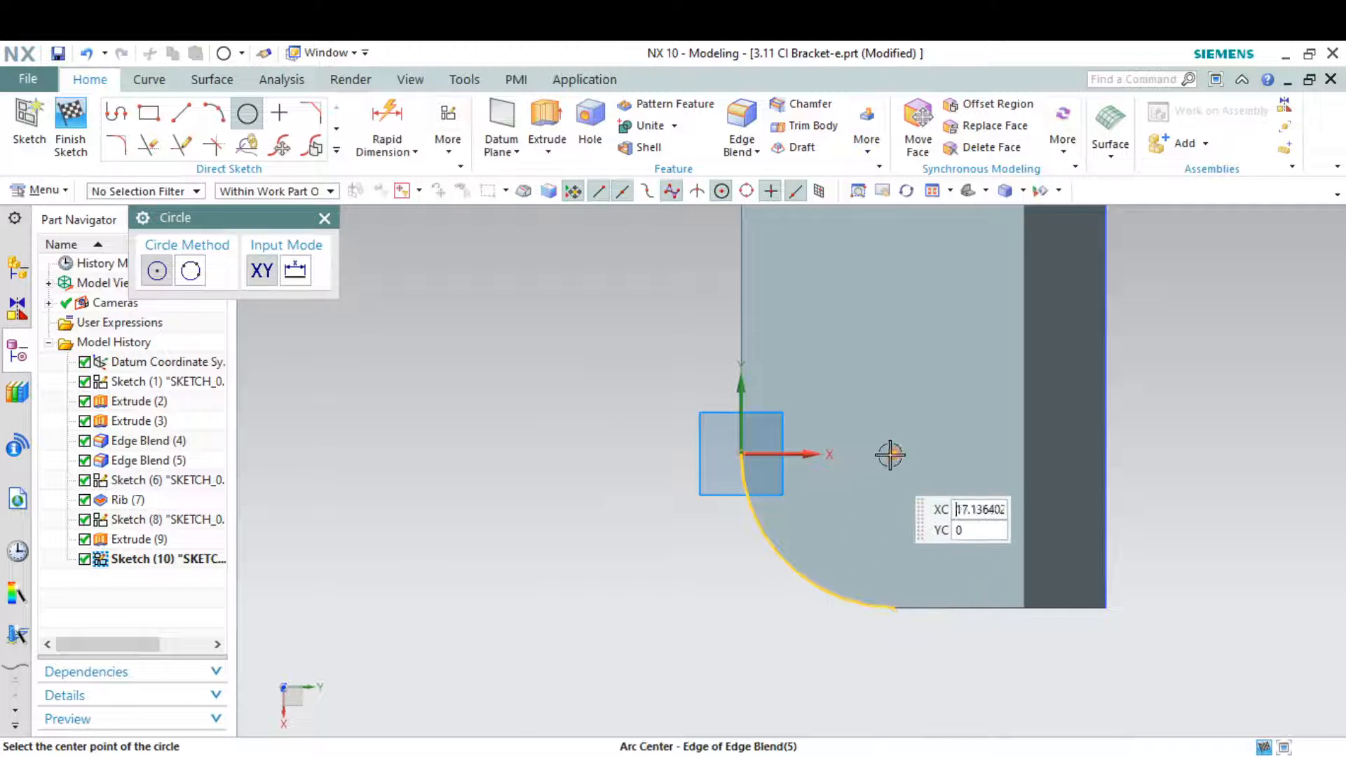
left_click(896, 453)
left_click(908, 385)
key("Escape")
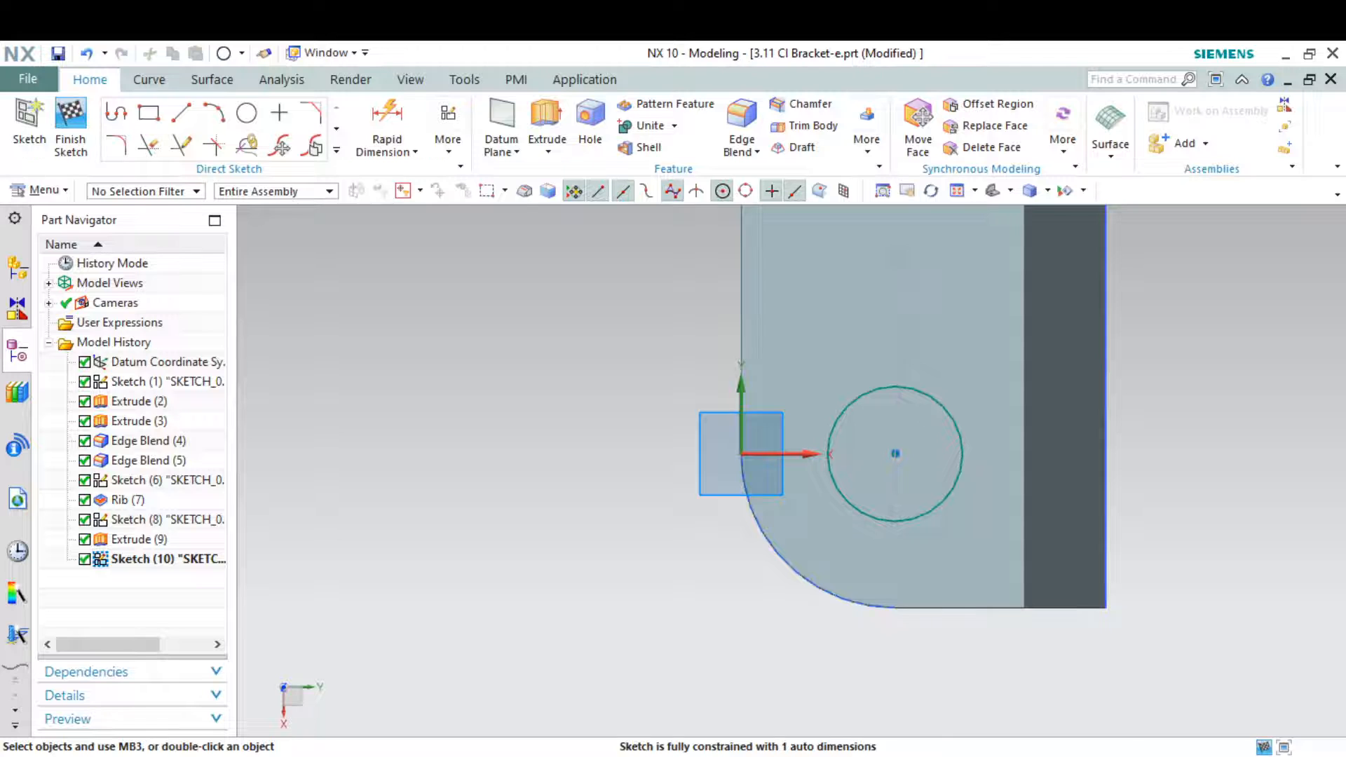
Check the counterbore size in the reference drawing and set the circle's diameter to 20 mm
key("alt+Tab")
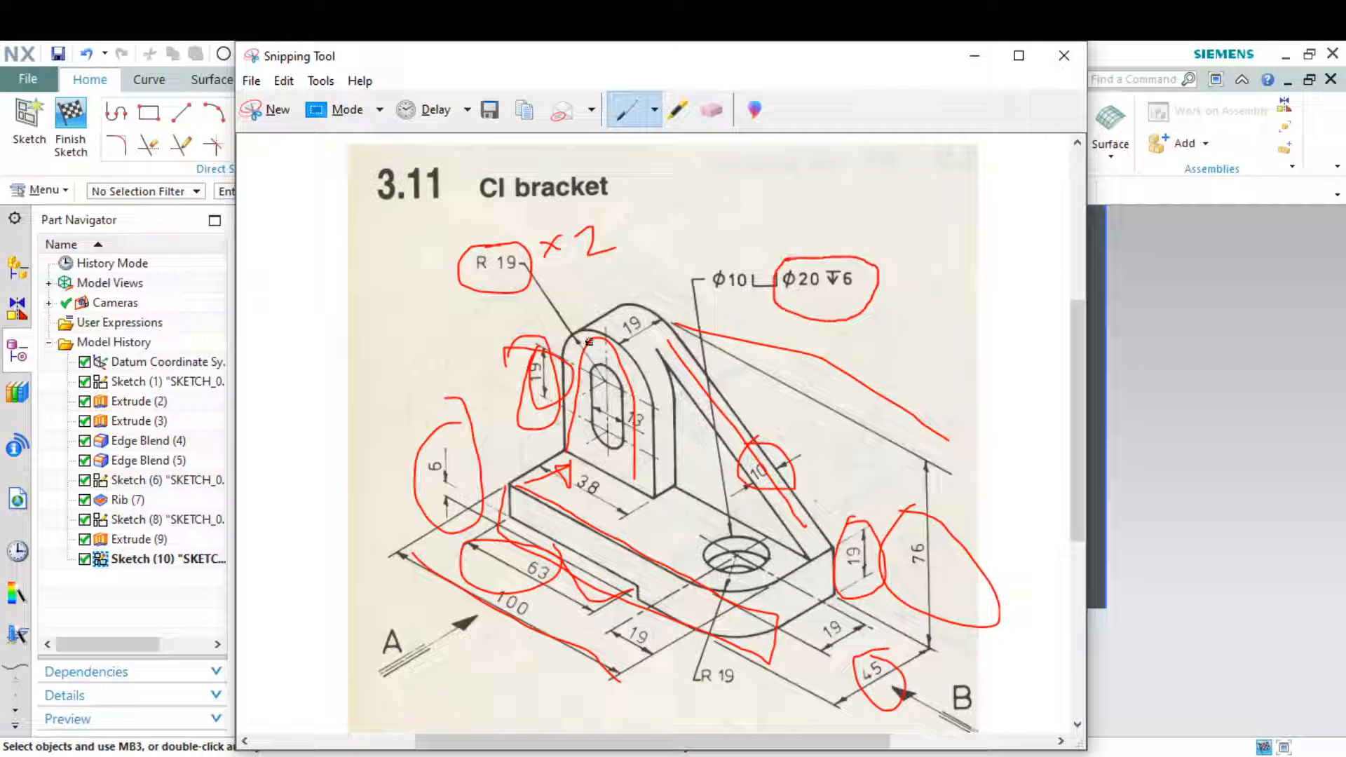
left_click(975, 56)
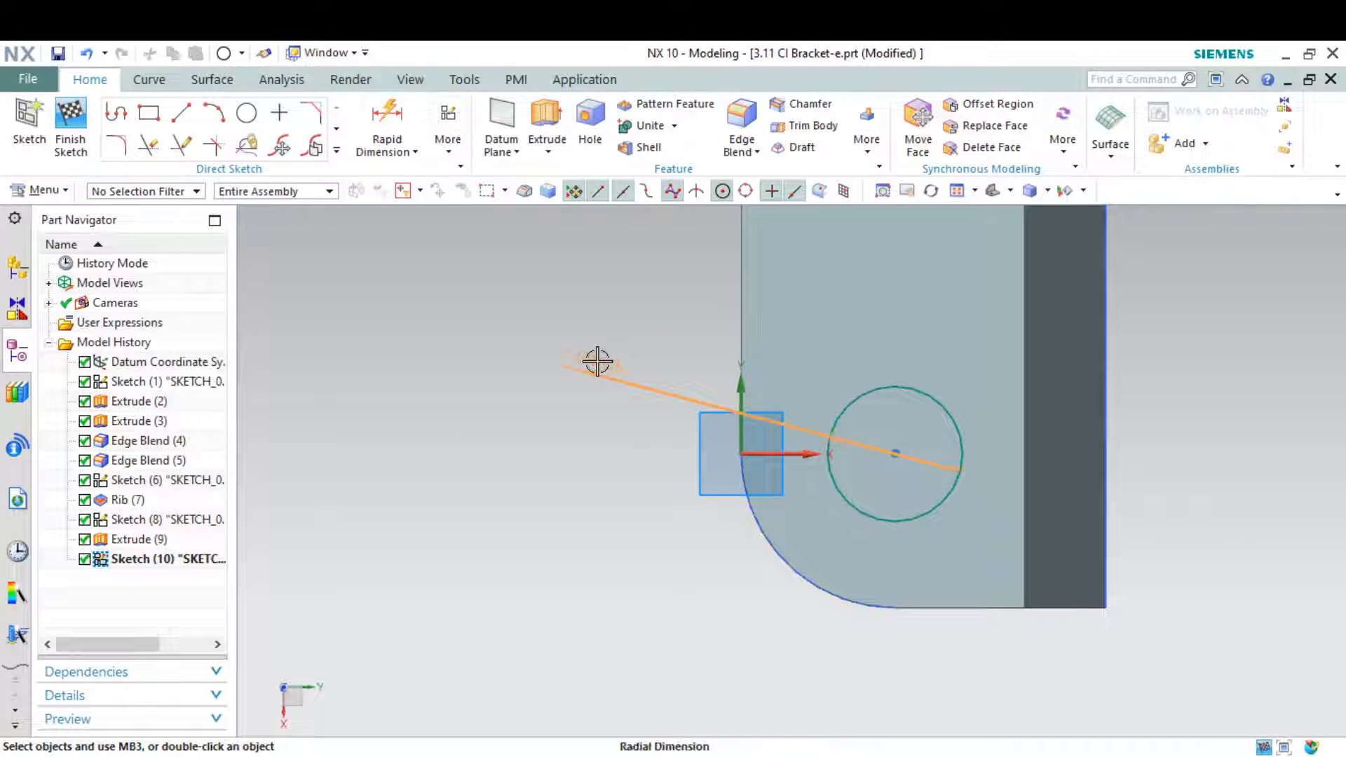
left_click(598, 361)
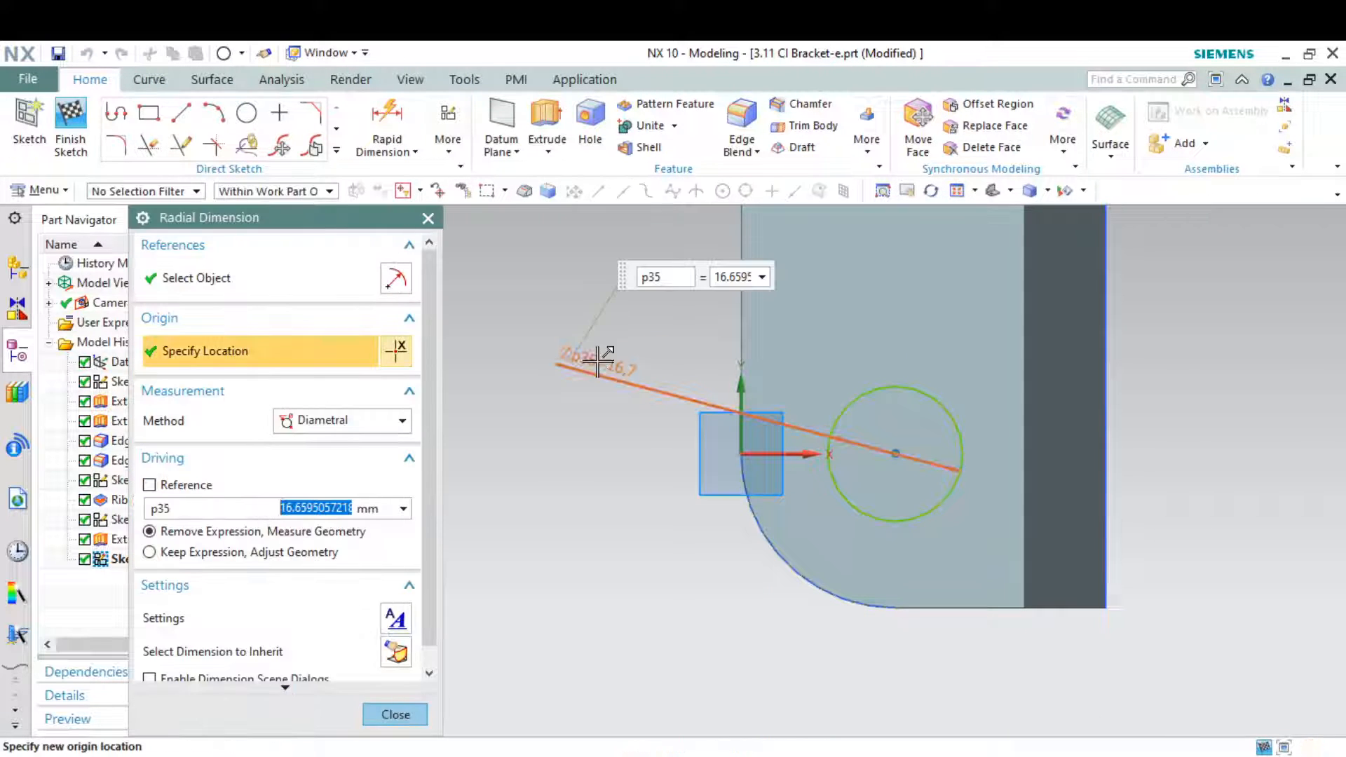
type("20")
key("Return")
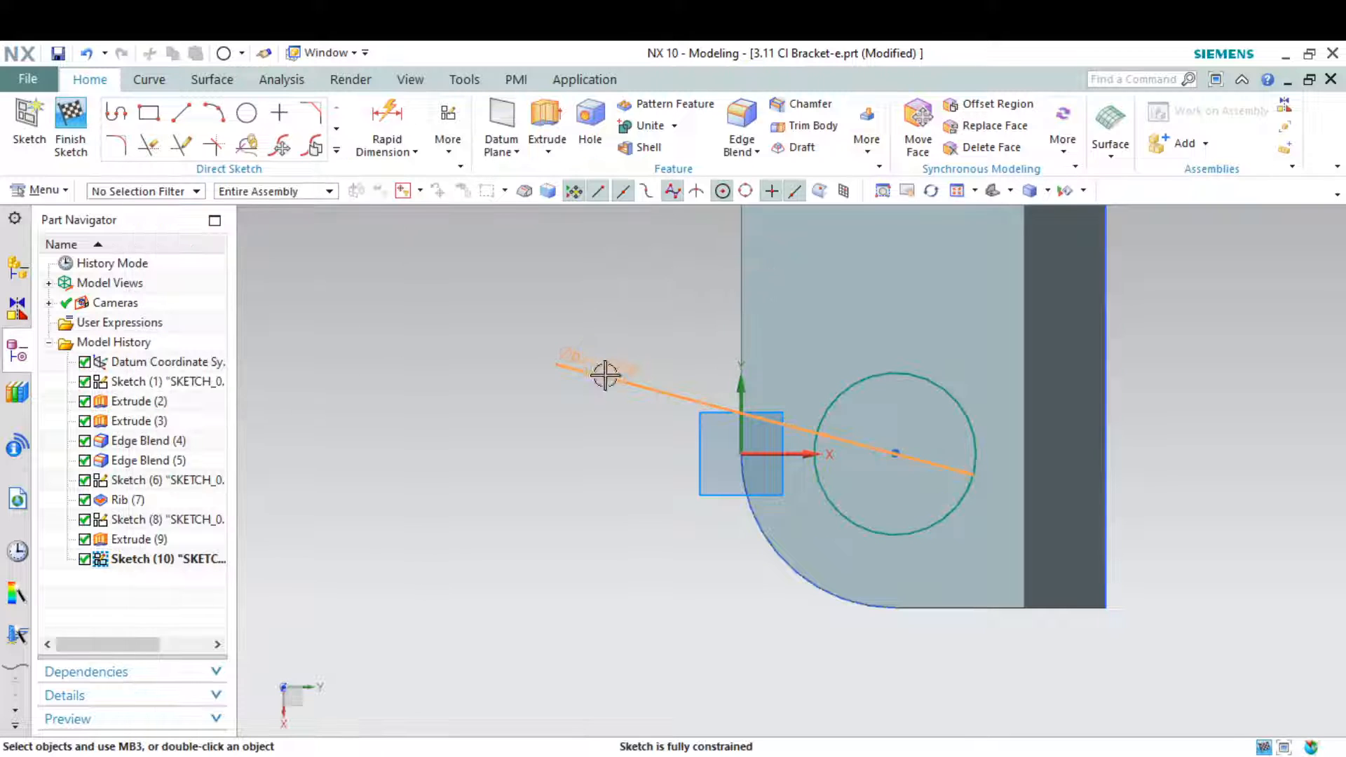
Check the counterbore depth in the reference drawing, finish the sketch and extrude the circle 6 mm down into the base as a Subtract
key("alt+Tab")
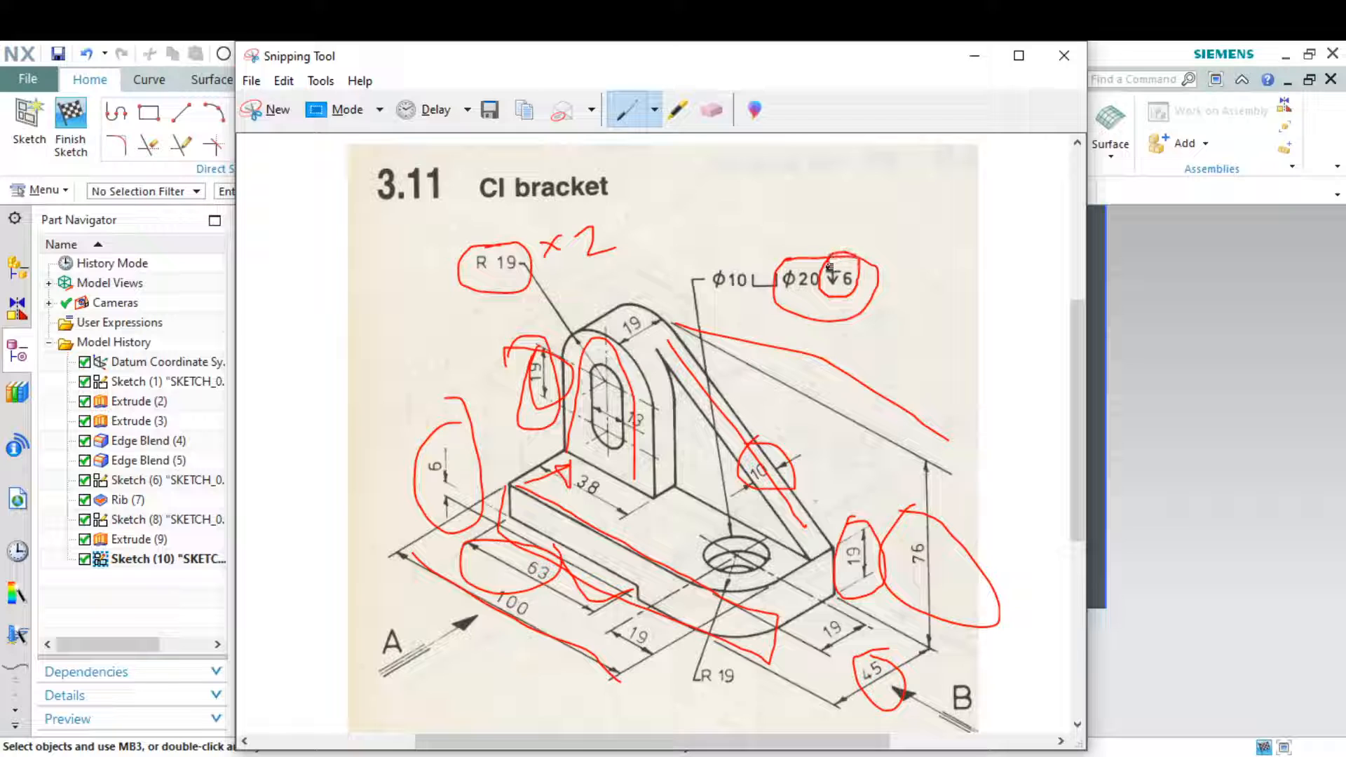
left_click(976, 56)
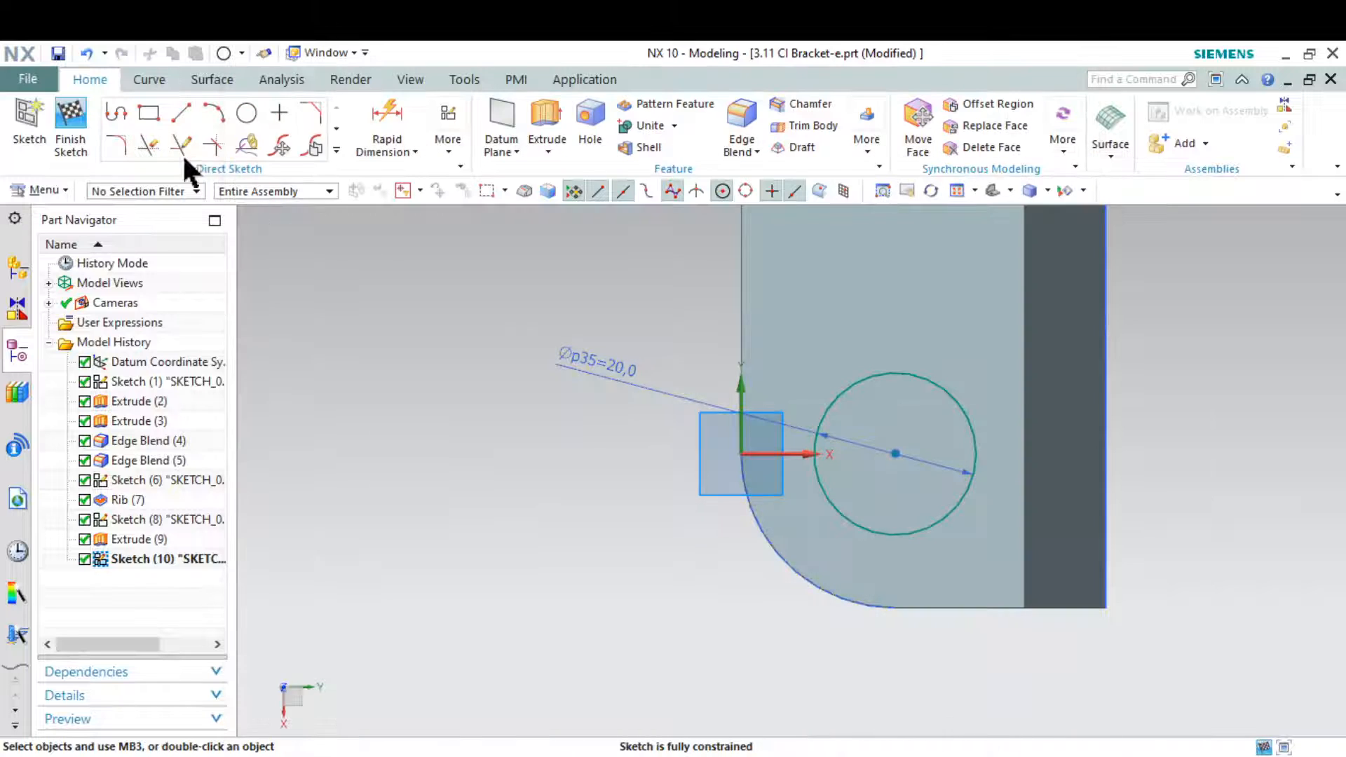
left_click(66, 116)
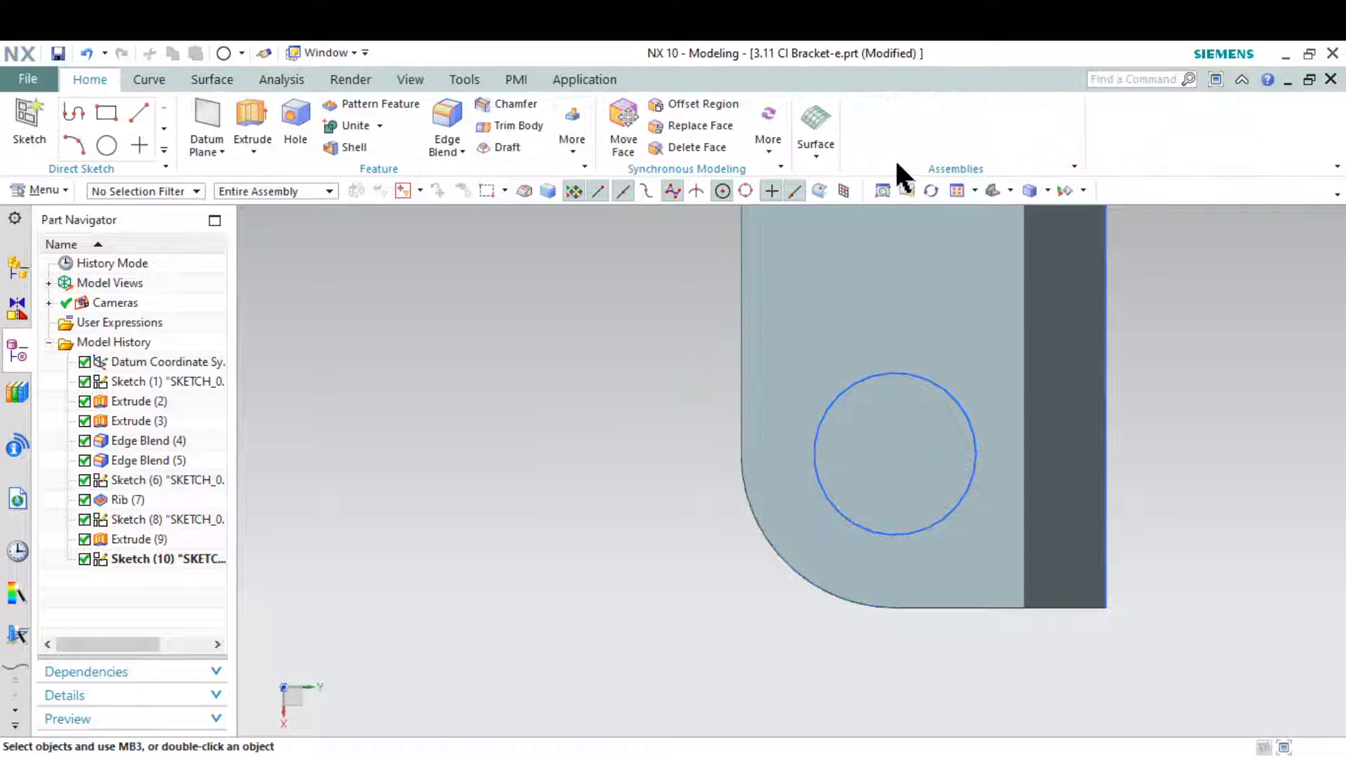
left_click(989, 189)
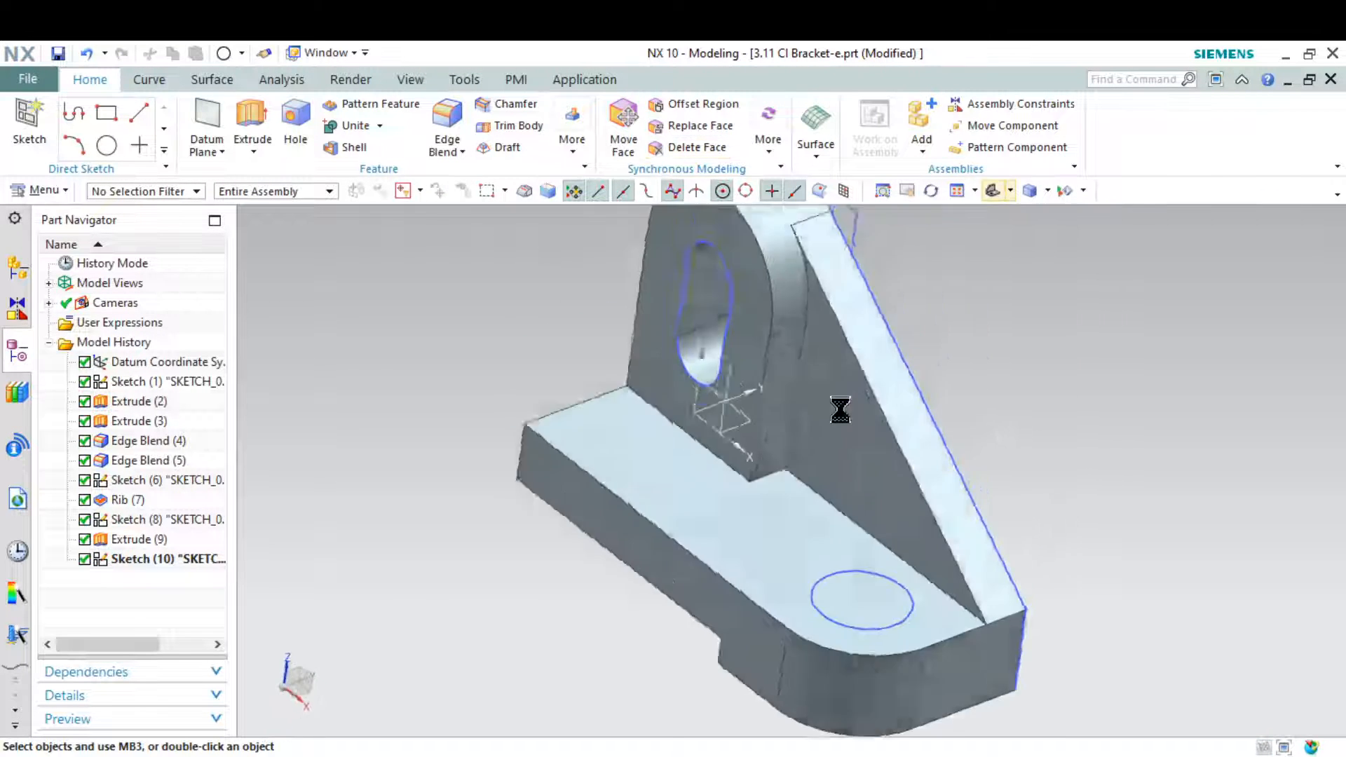
left_click(251, 119)
scroll(941, 630, "up", 3)
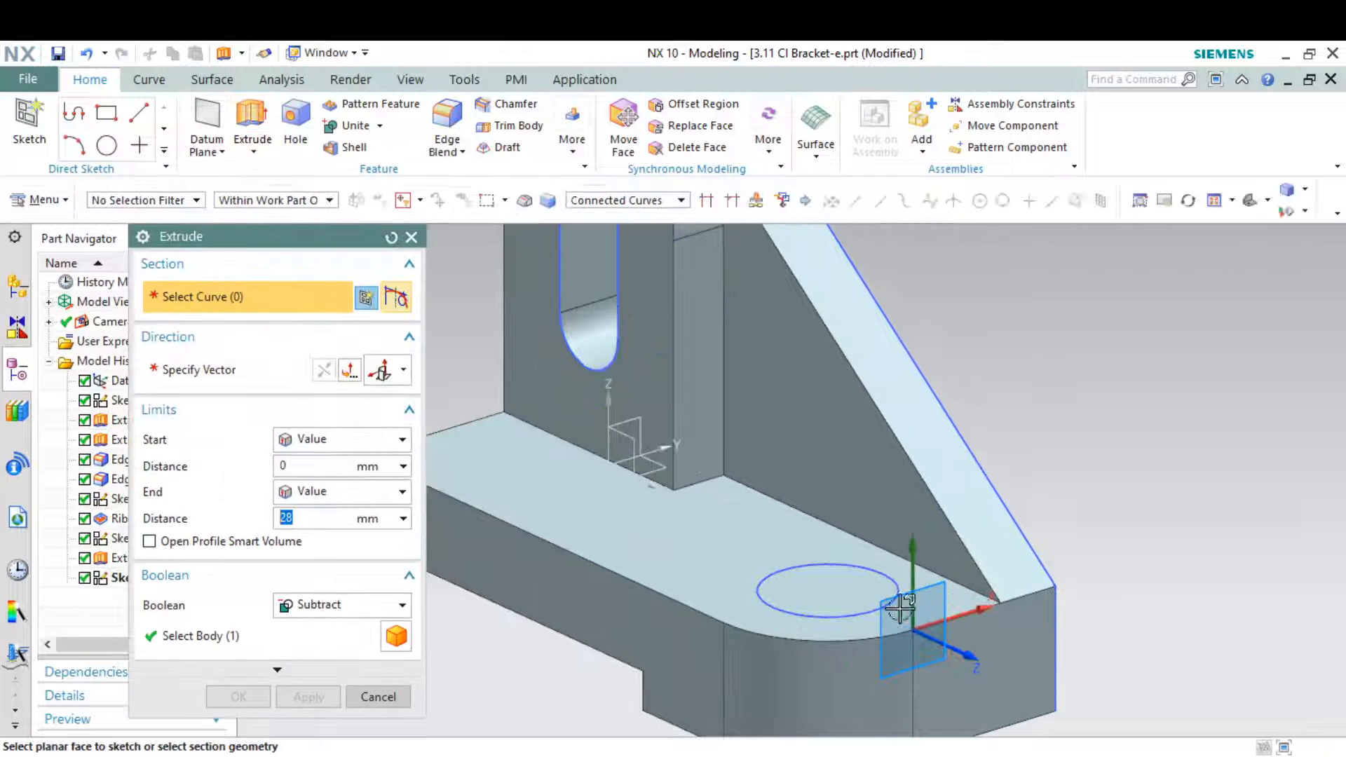
left_click(868, 568)
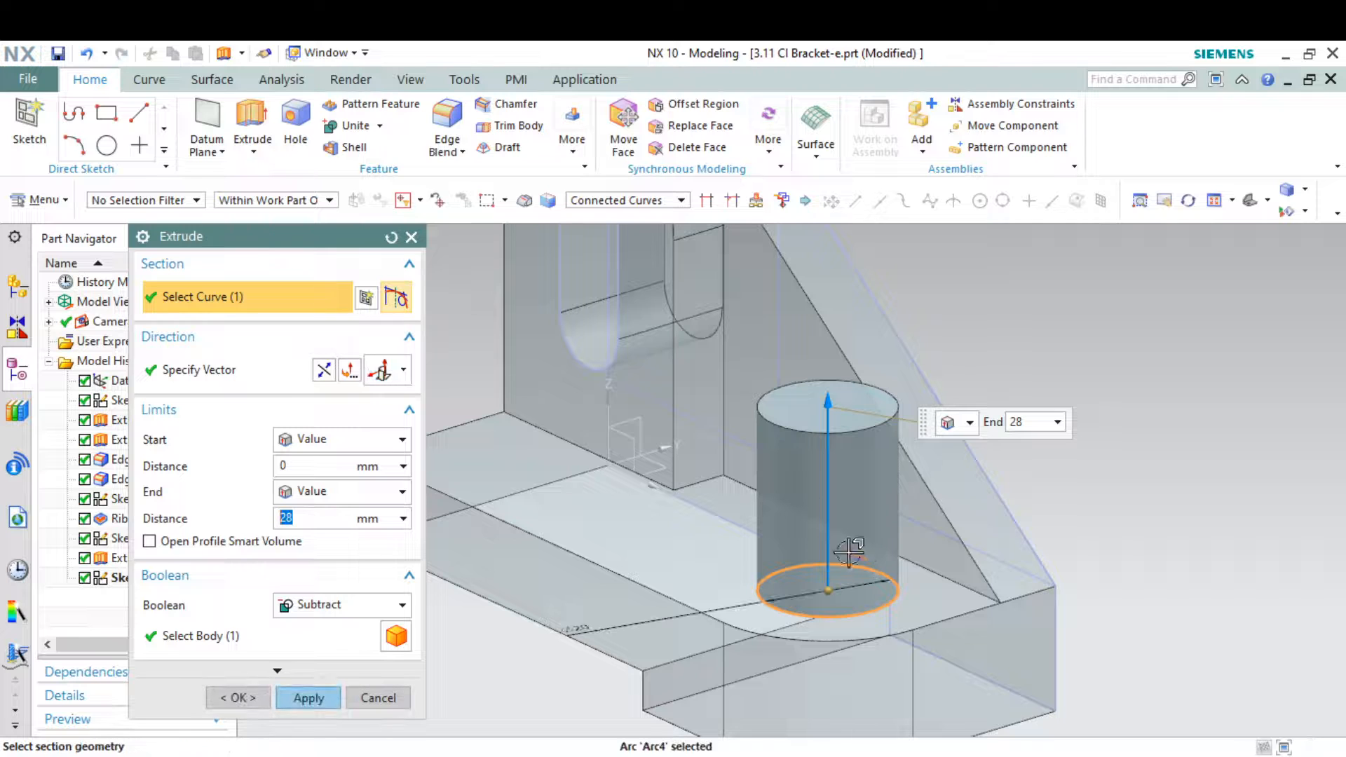
left_click(324, 368)
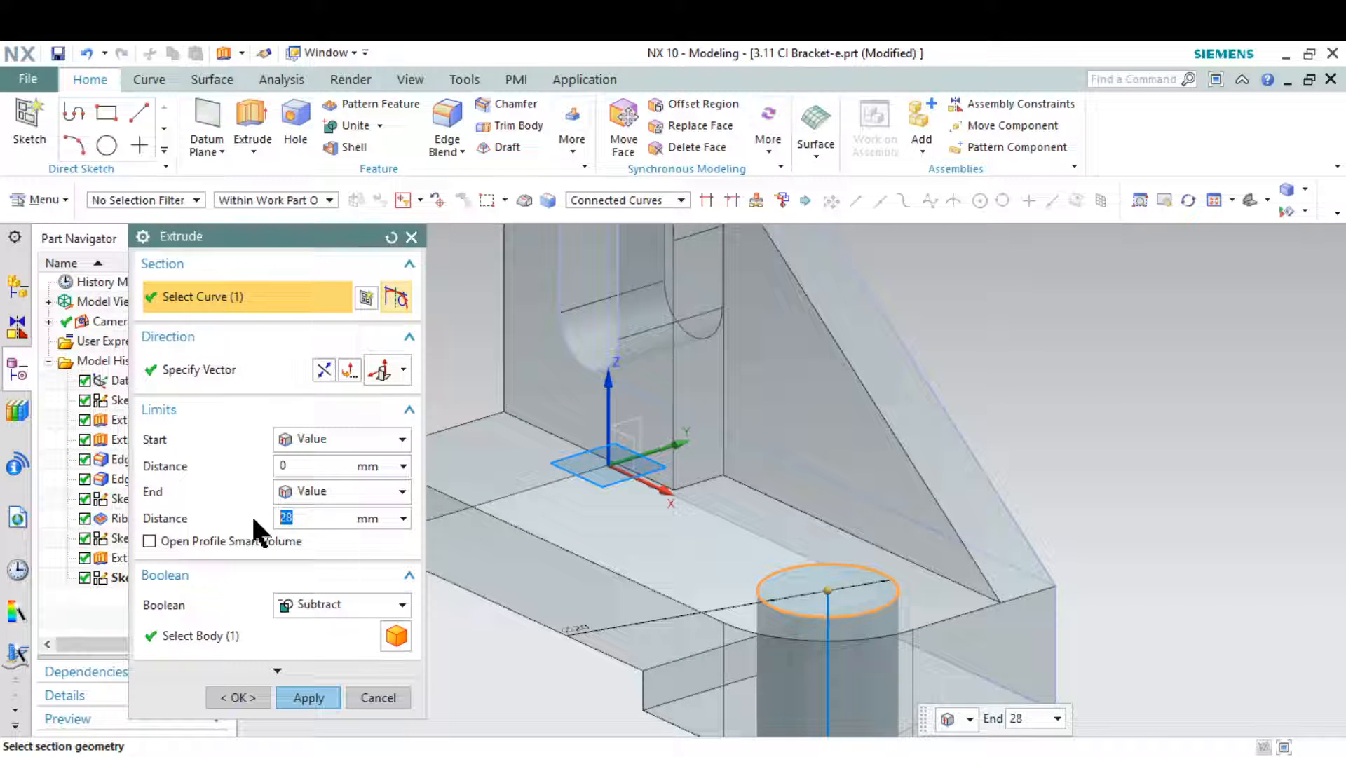
type("6")
key("Return")
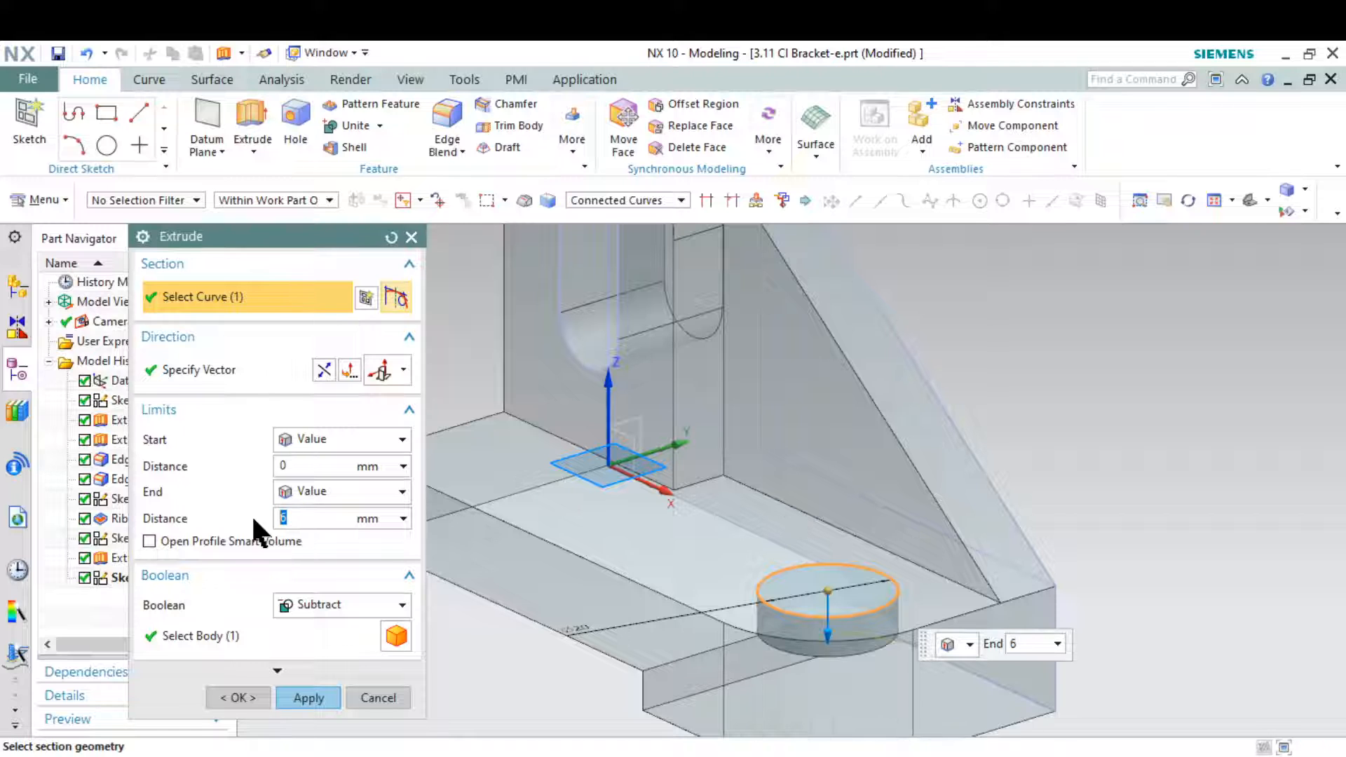
left_click(307, 698)
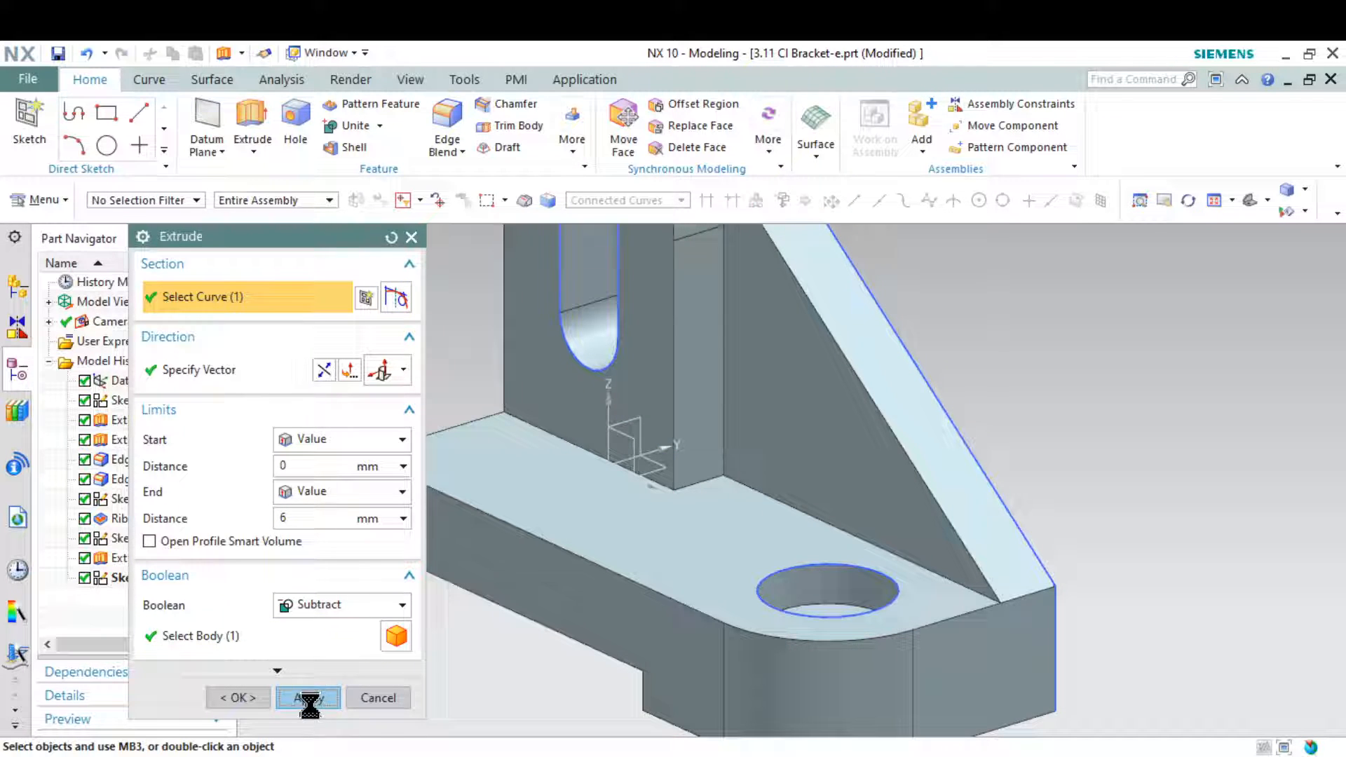
left_click(370, 698)
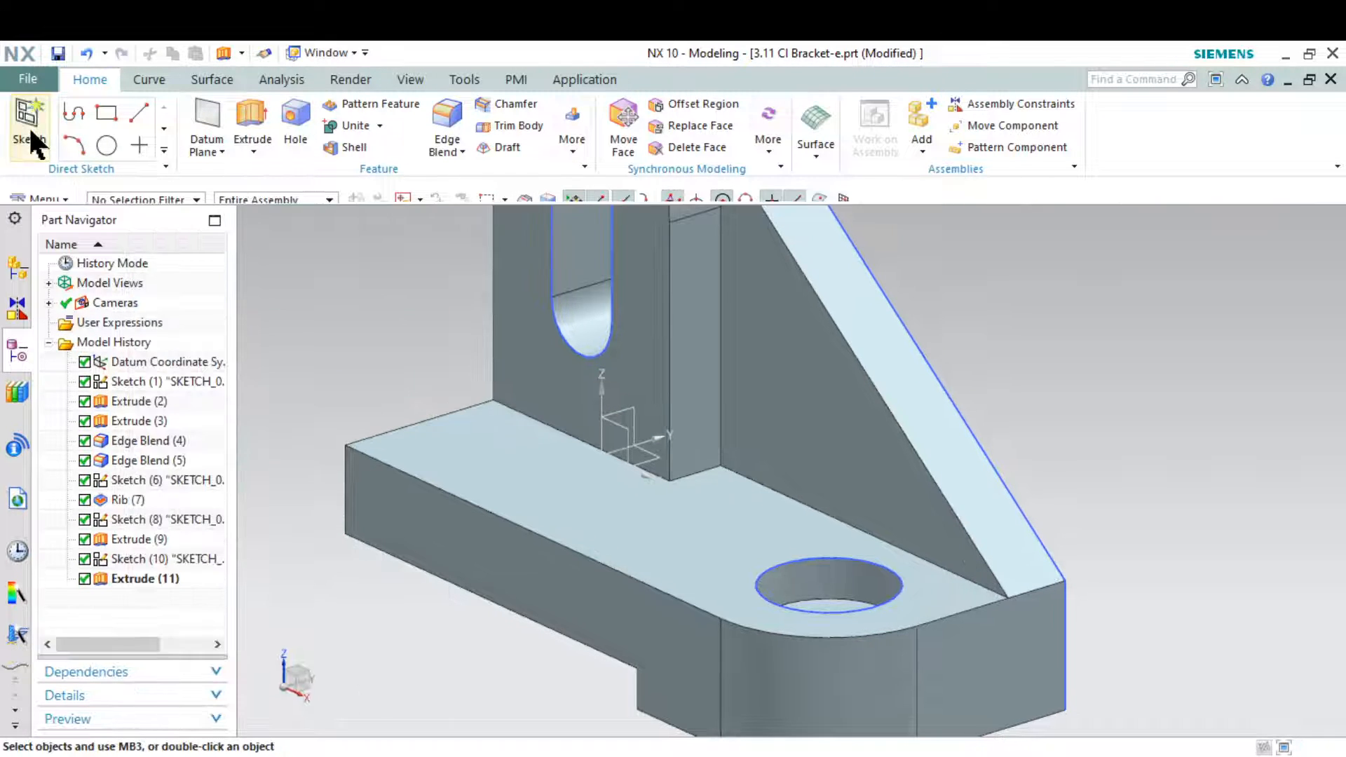
Create a new sketch on the floor of the counterbore in the base plate
left_click(29, 126)
scroll(847, 599, "up", 5)
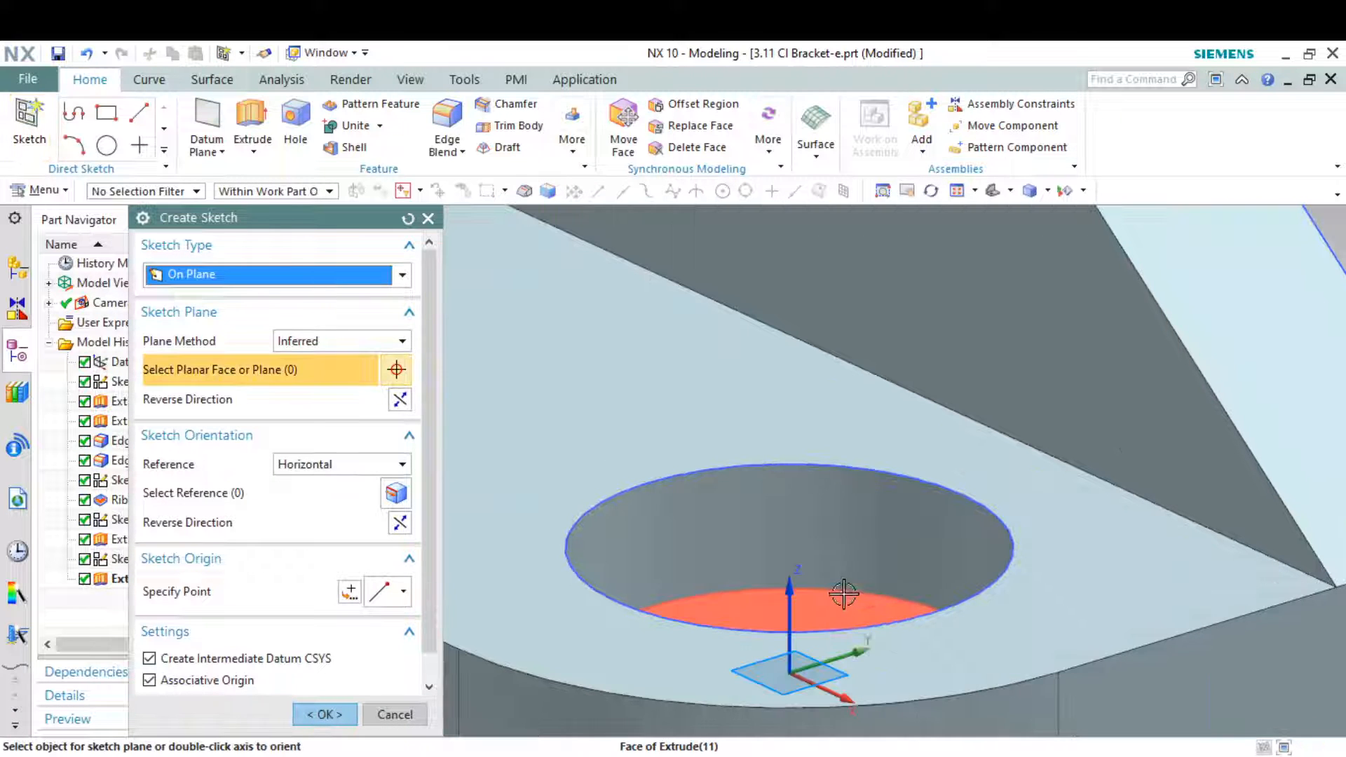
left_click(838, 605)
left_click(325, 714)
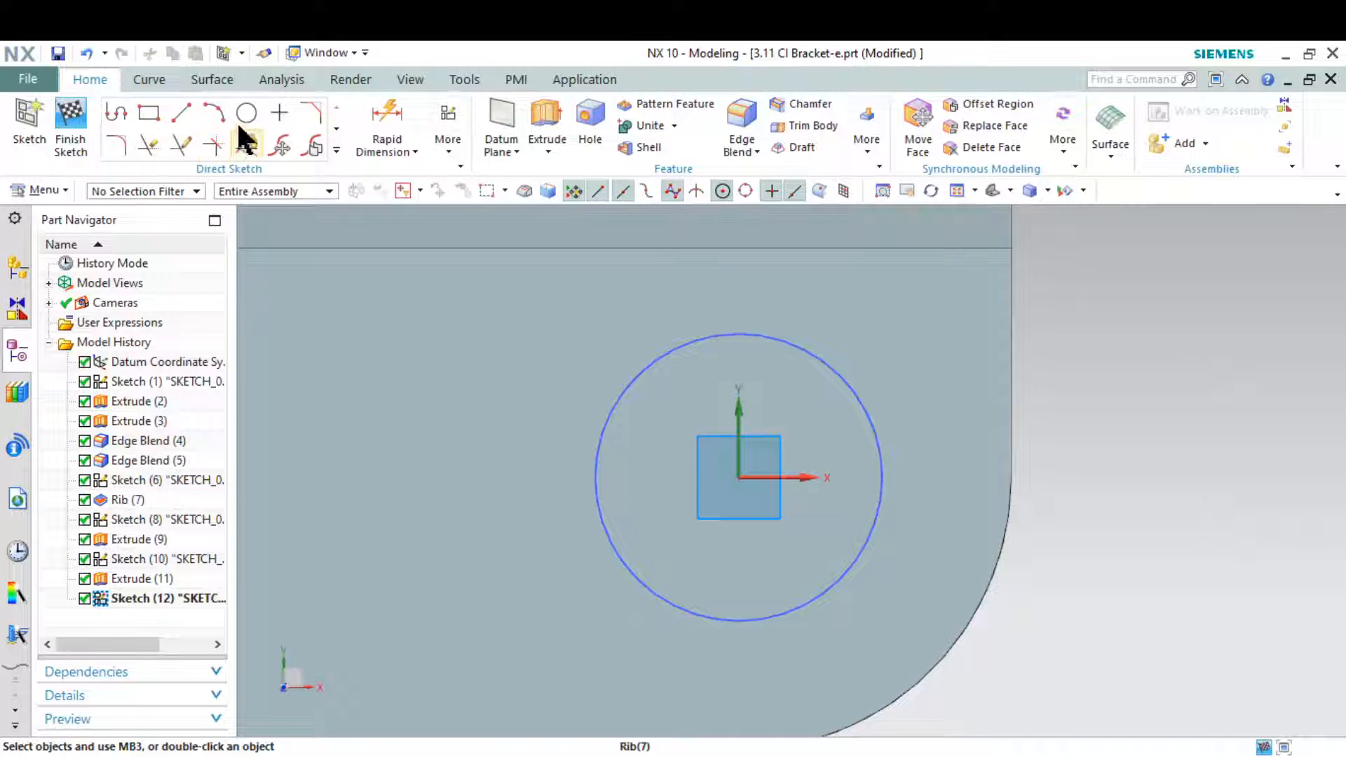
Draw a circle about 10 mm in diameter at the counterbore's centre and check the hole size in the reference drawing
left_click(242, 116)
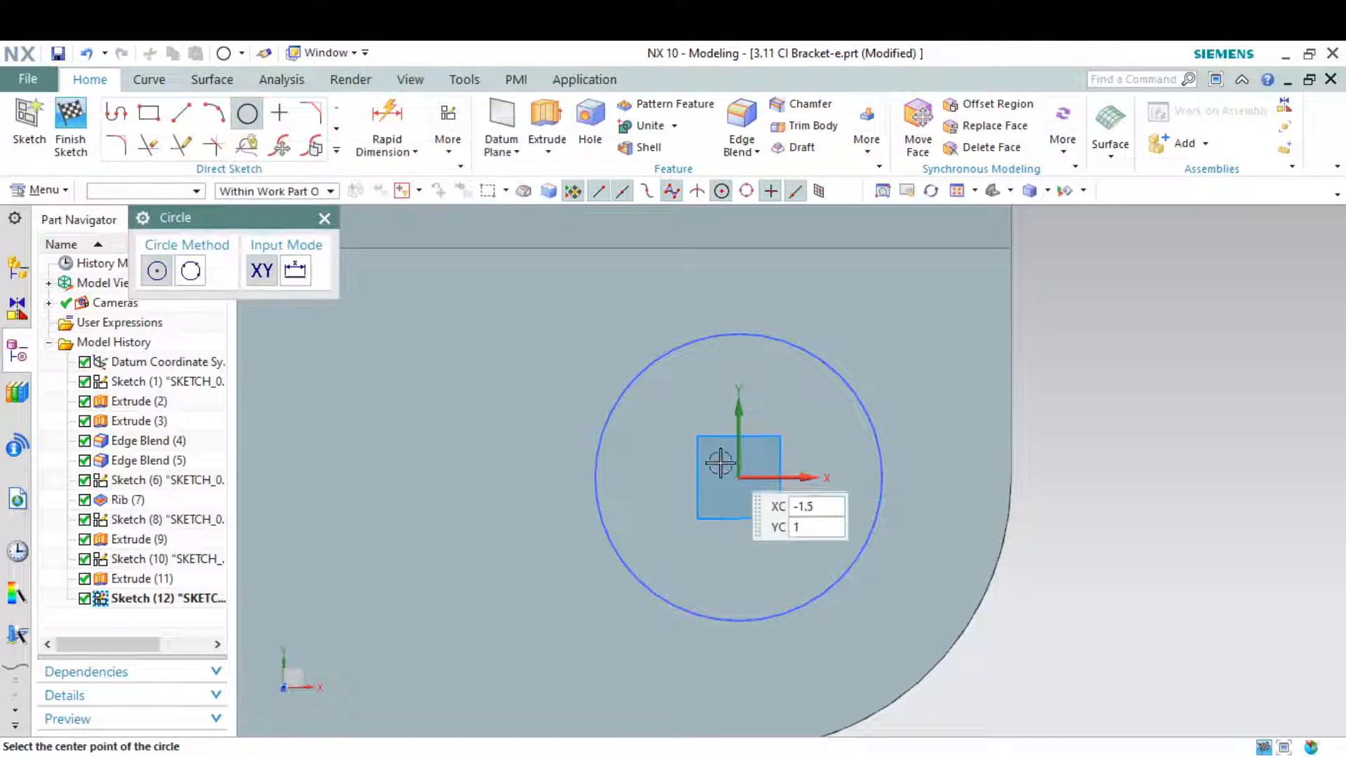
left_click(738, 476)
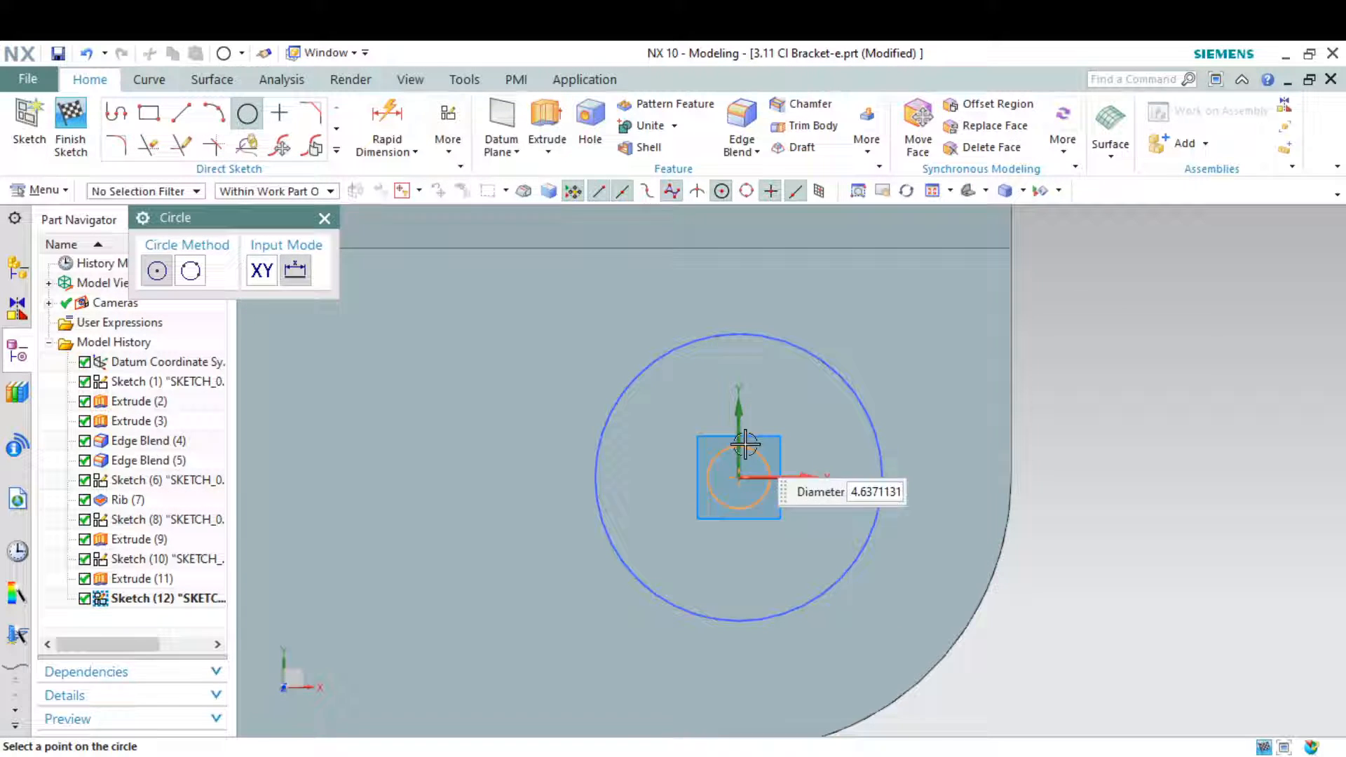
left_click(739, 405)
key("alt+Tab")
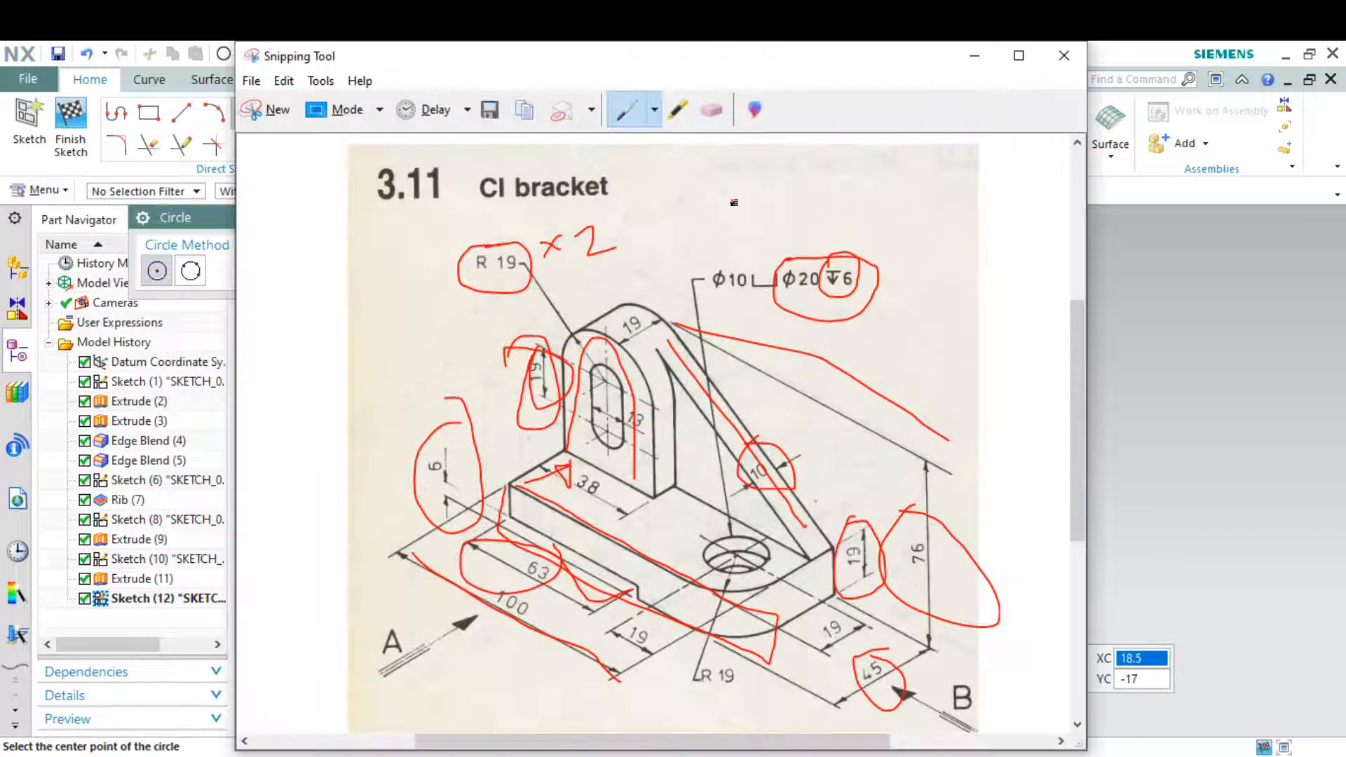
left_click(975, 56)
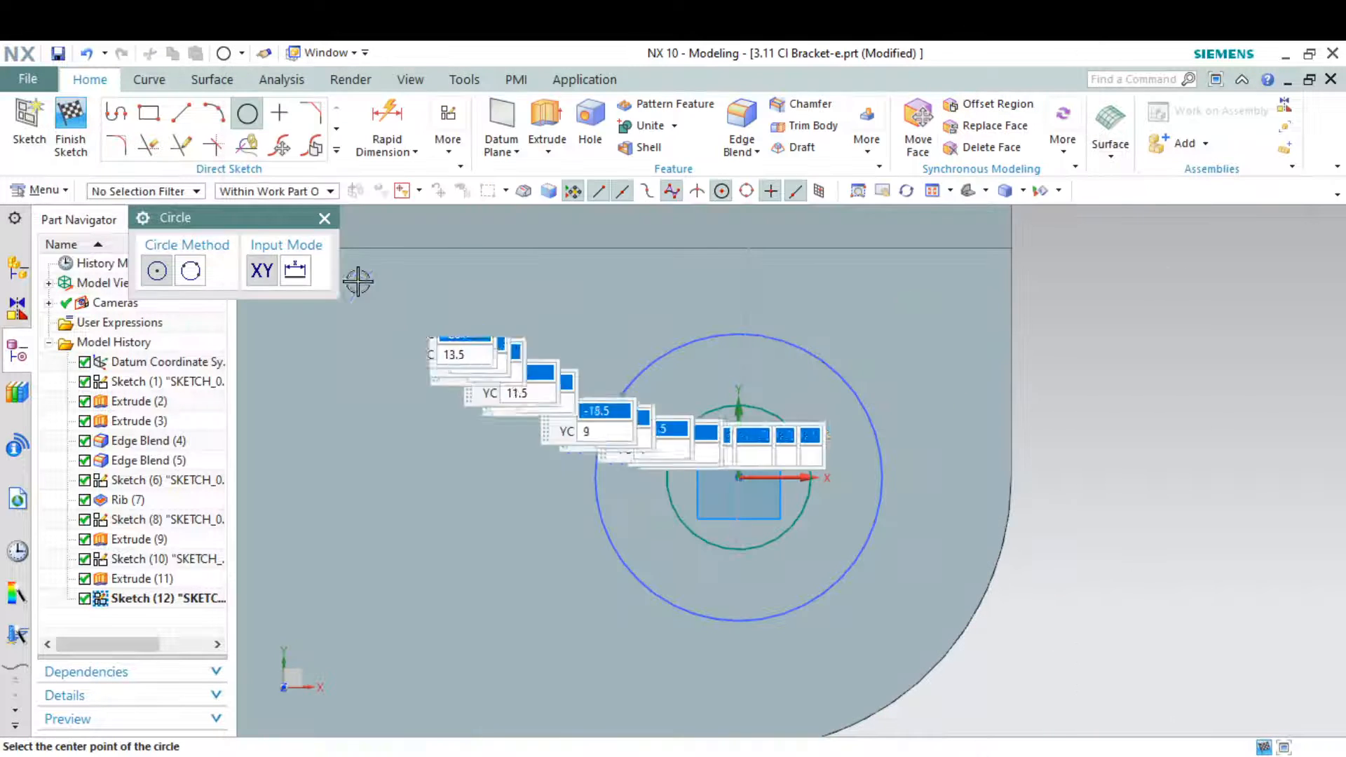
Dimension the diameter of the circle inside the counterbore as 10 mm and finish the sketch
left_click(388, 121)
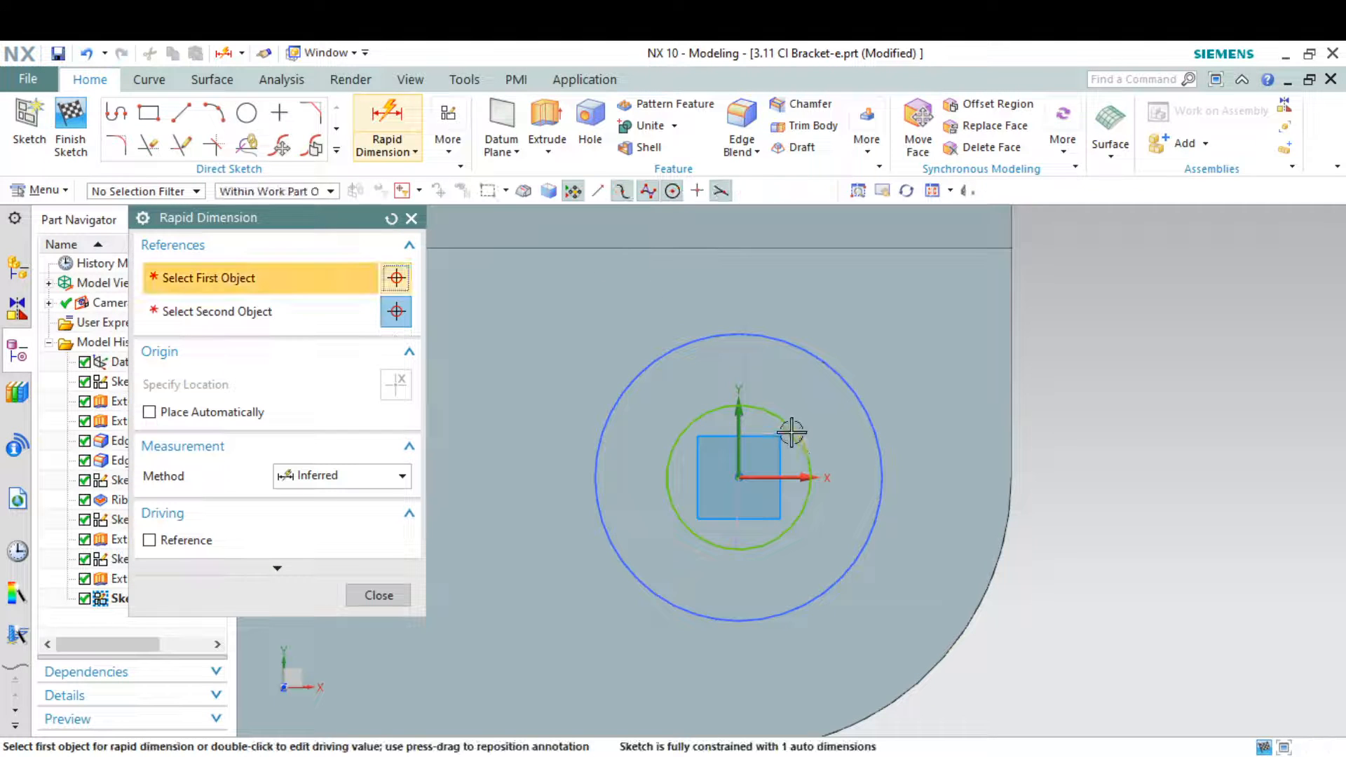
left_click(794, 434)
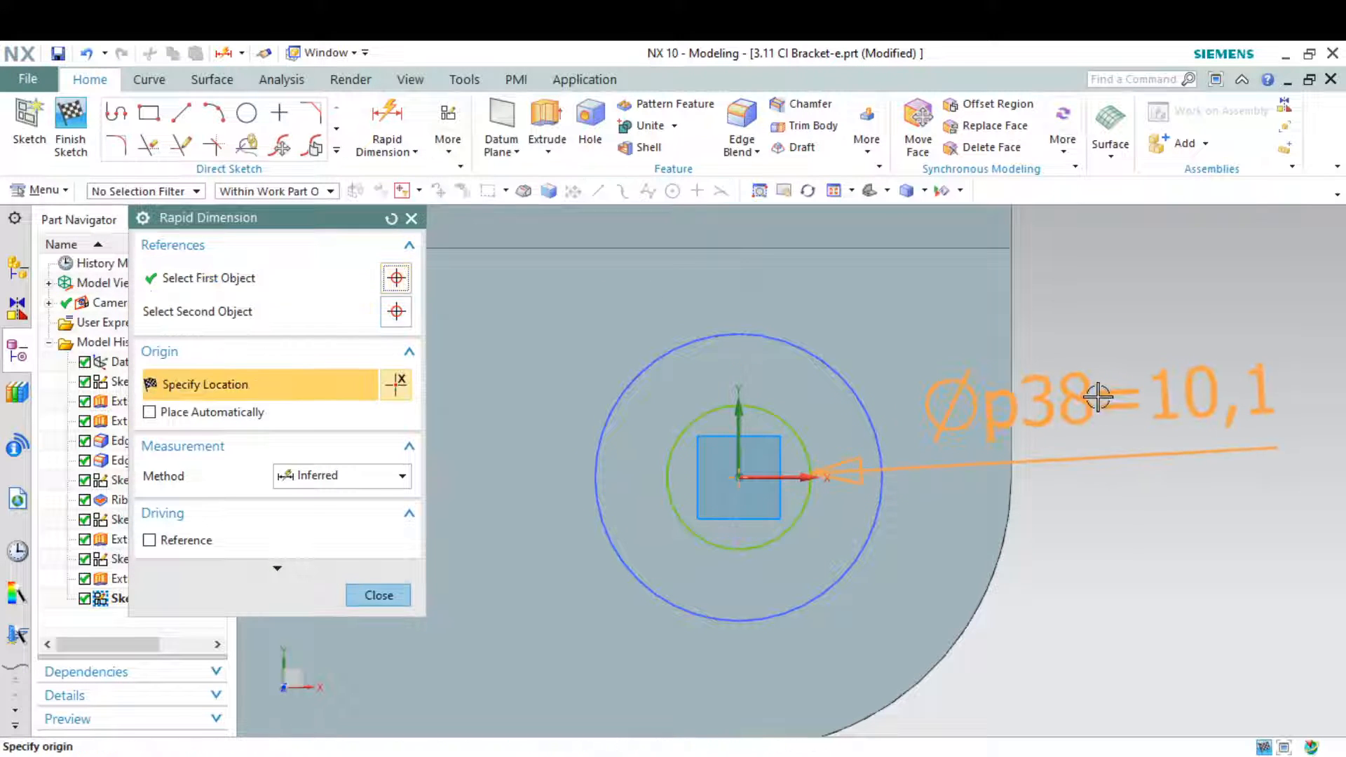
left_click(1098, 396)
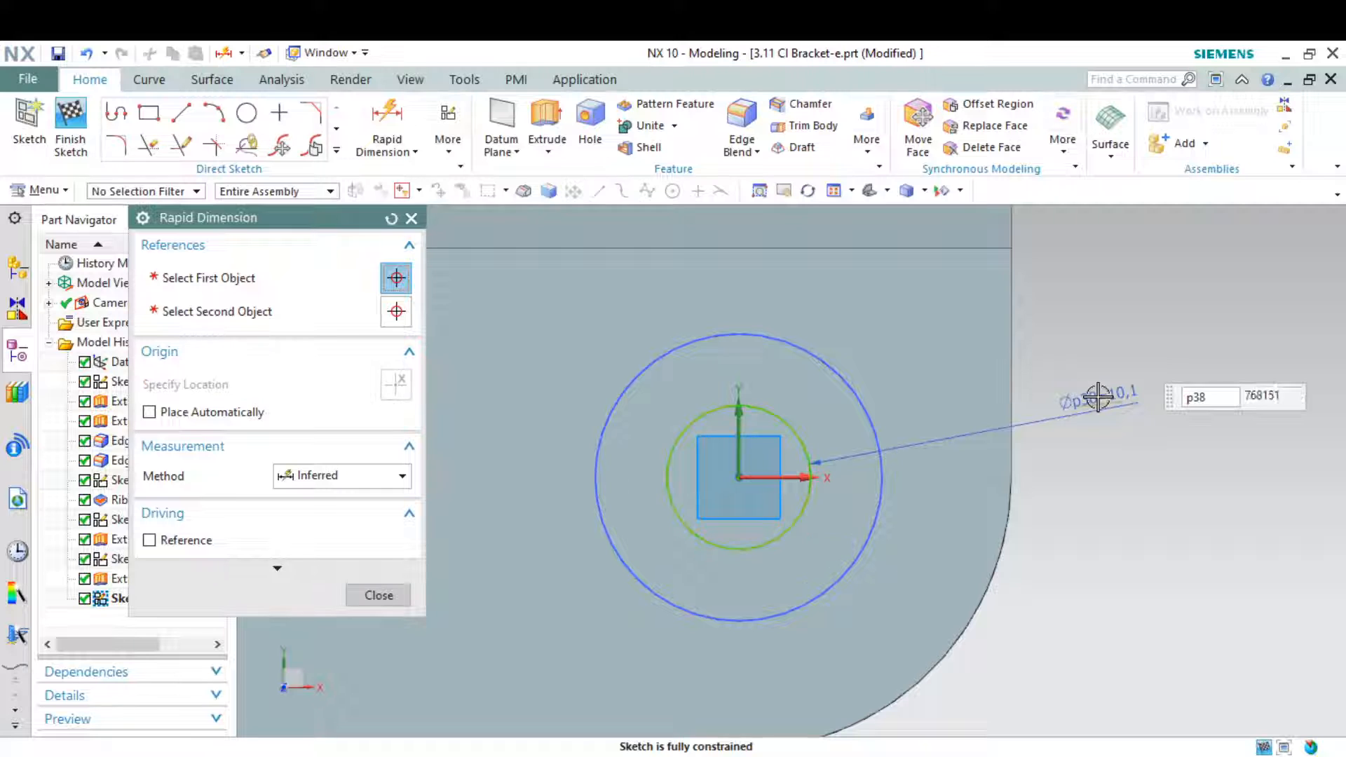
left_click(409, 597)
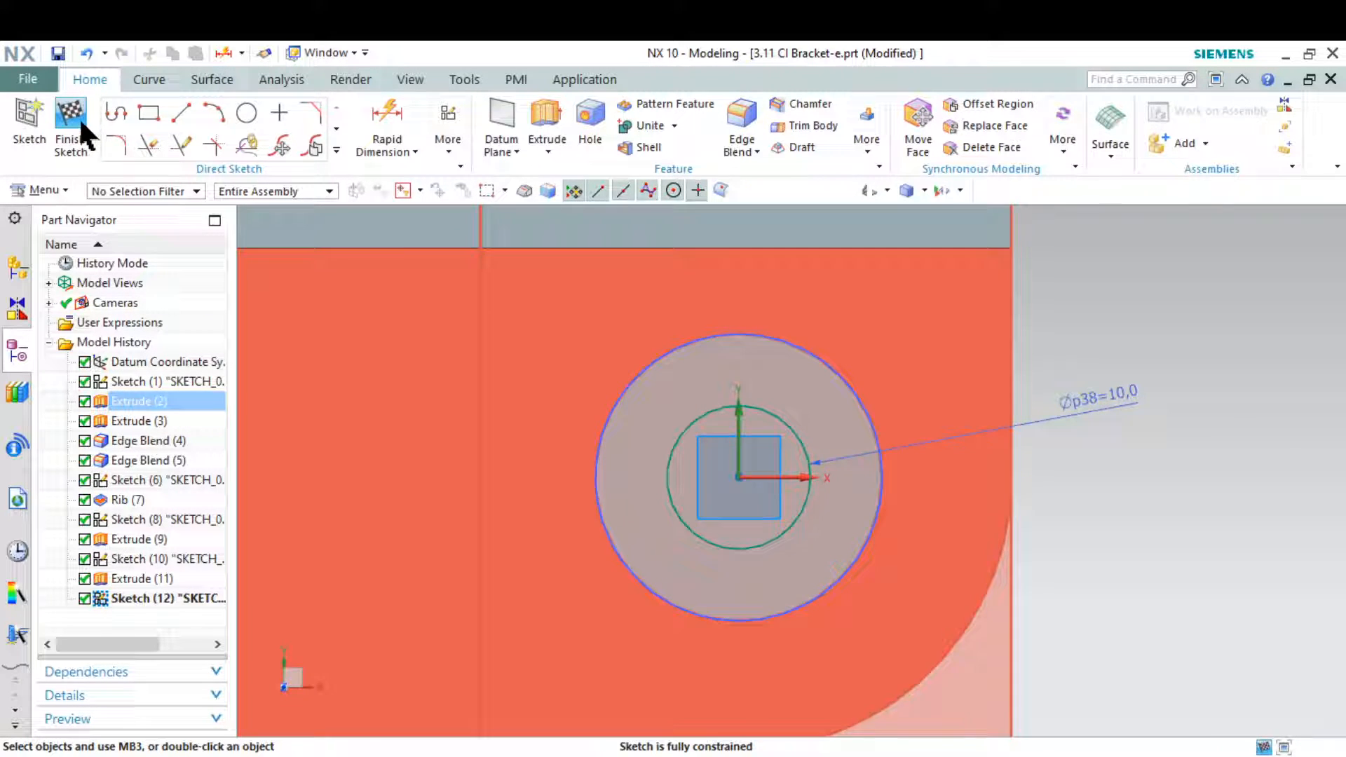
left_click(78, 117)
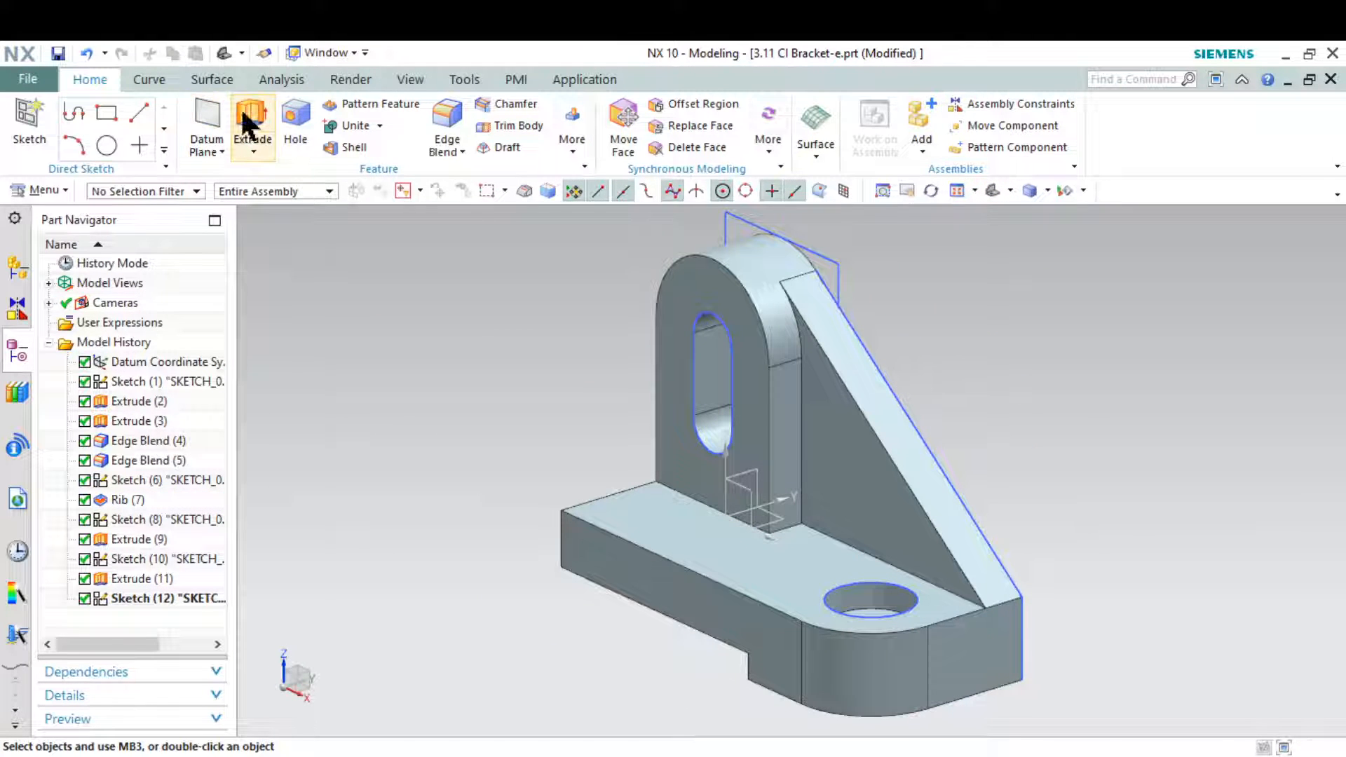
Extrude the 10 mm circle downward from the counterbore floor with a Through All end limit as a Subtract
left_click(251, 121)
scroll(895, 595, "up", 3)
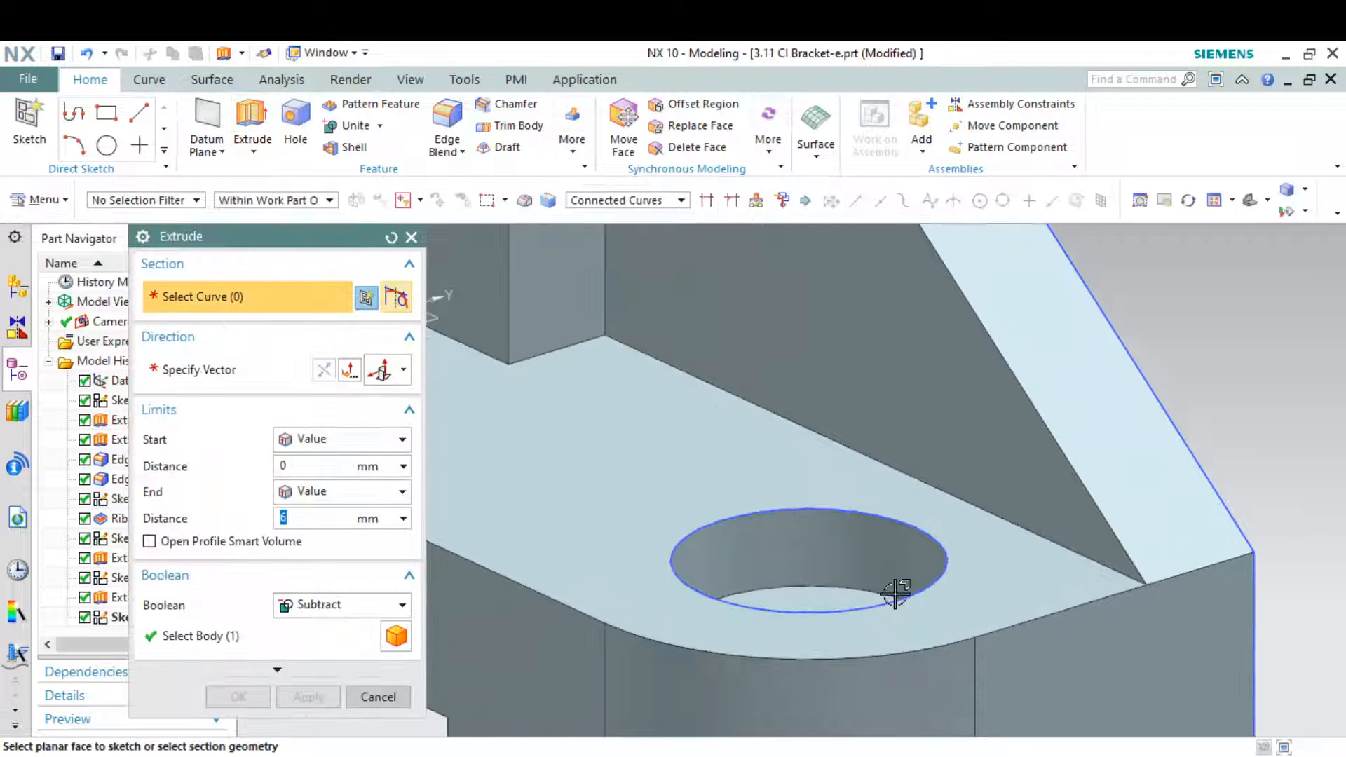
scroll(894, 596, "up", 2)
left_click(851, 619)
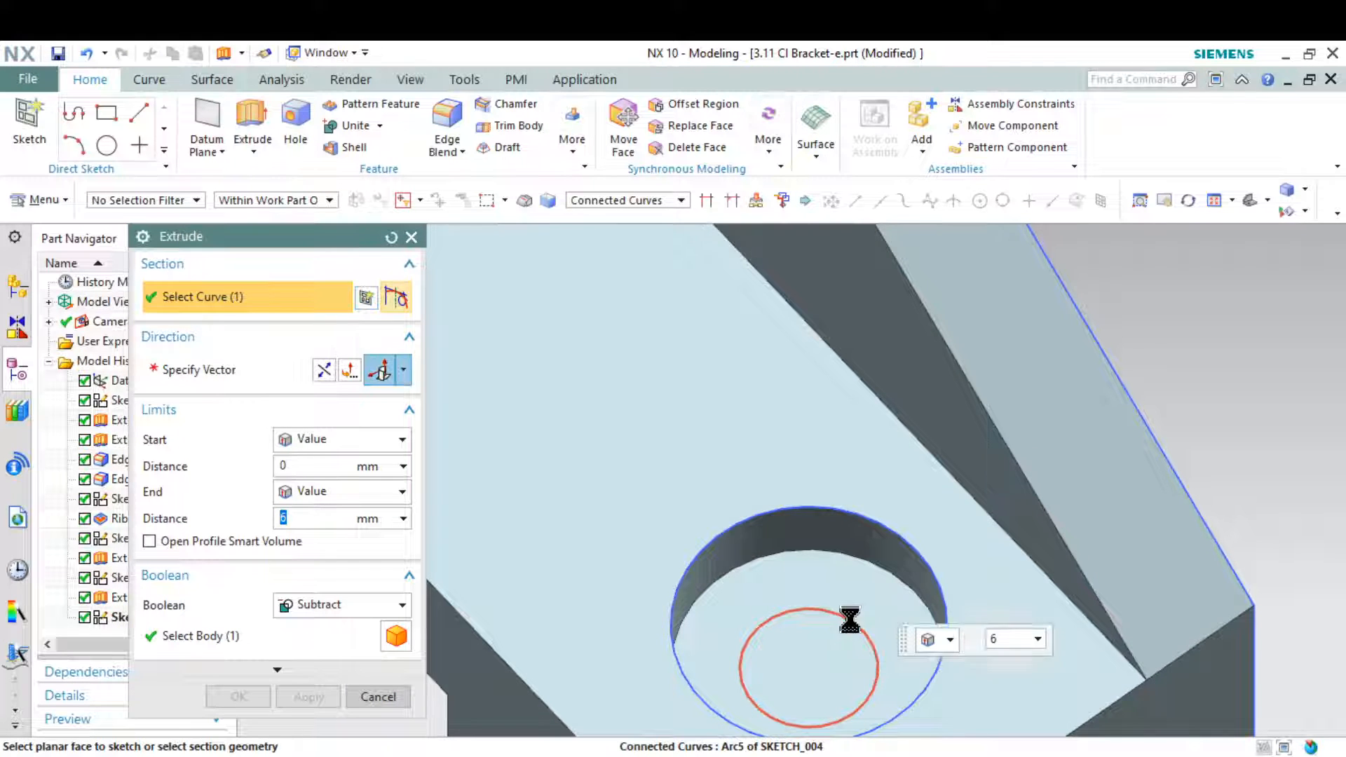
scroll(850, 619, "down", 5)
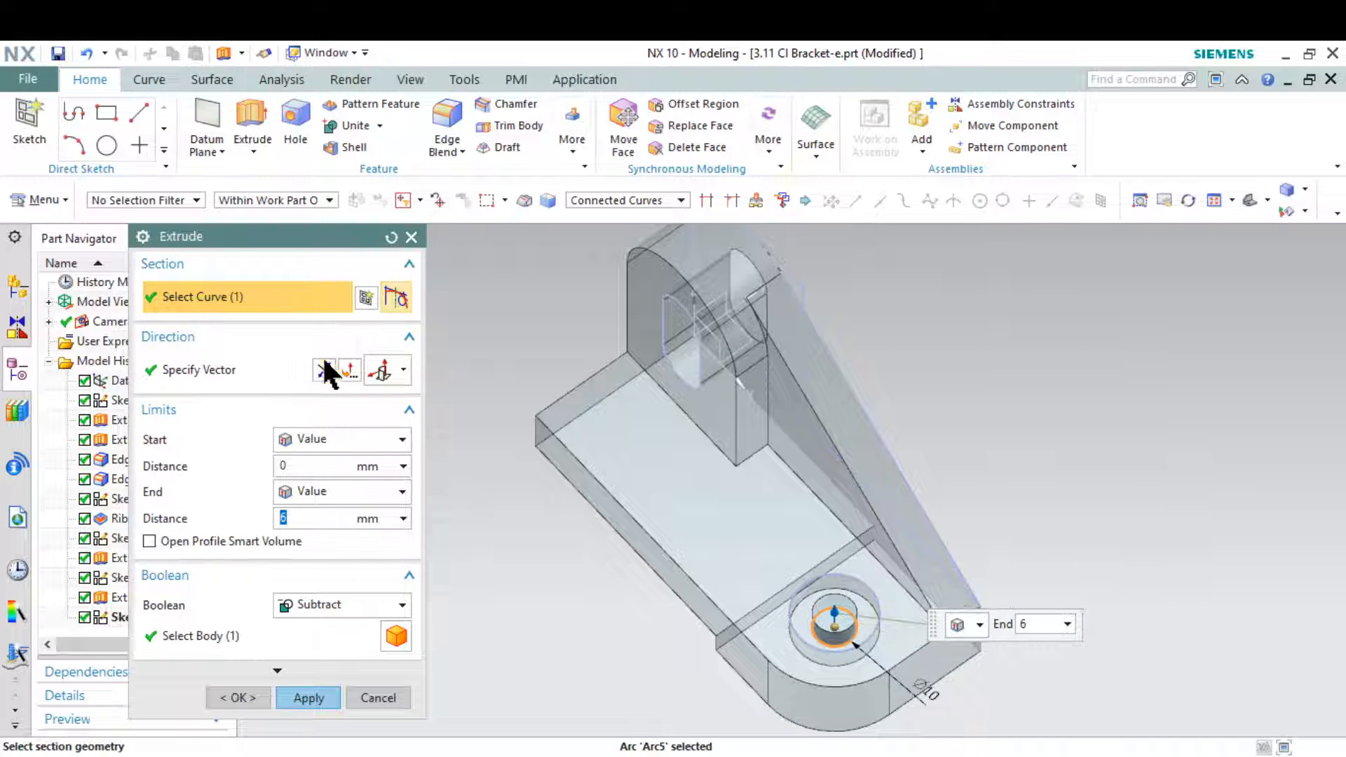
left_click(316, 366)
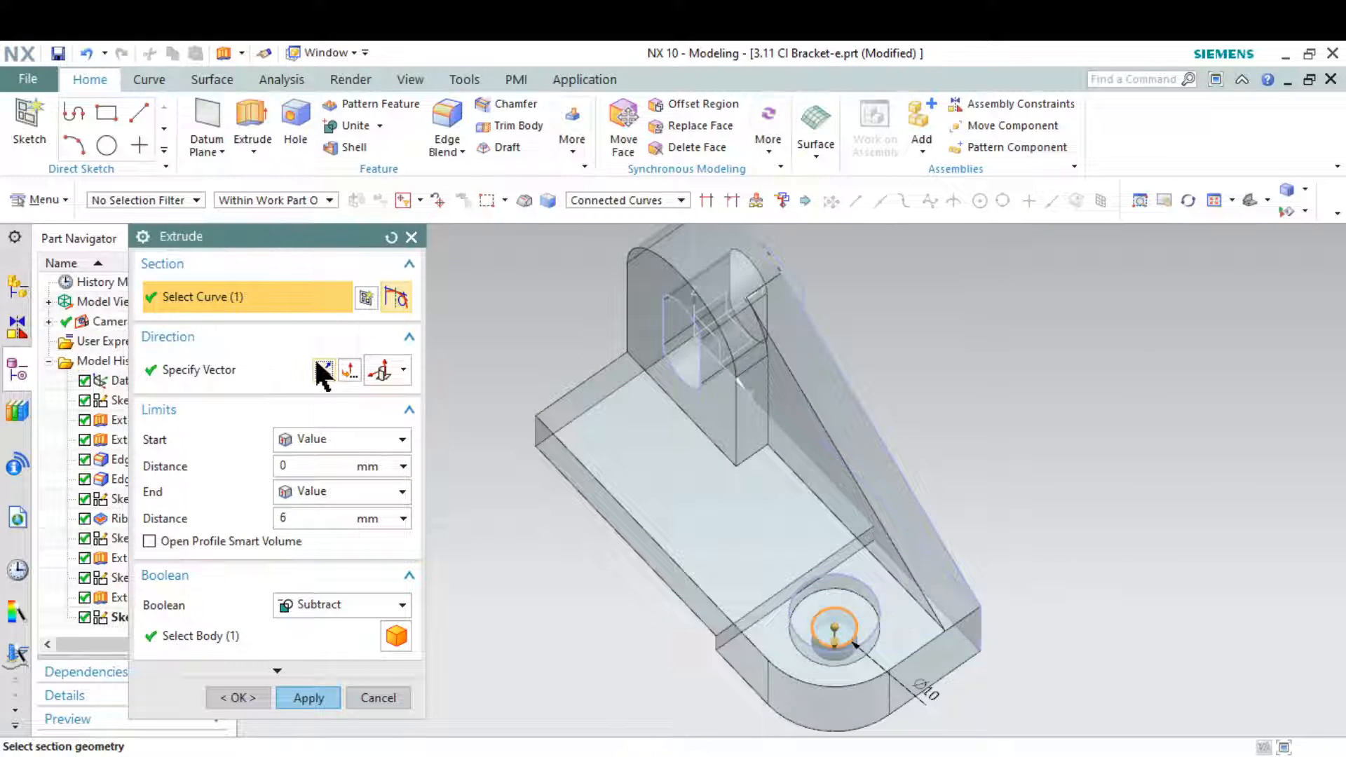
left_click(375, 491)
left_click(327, 614)
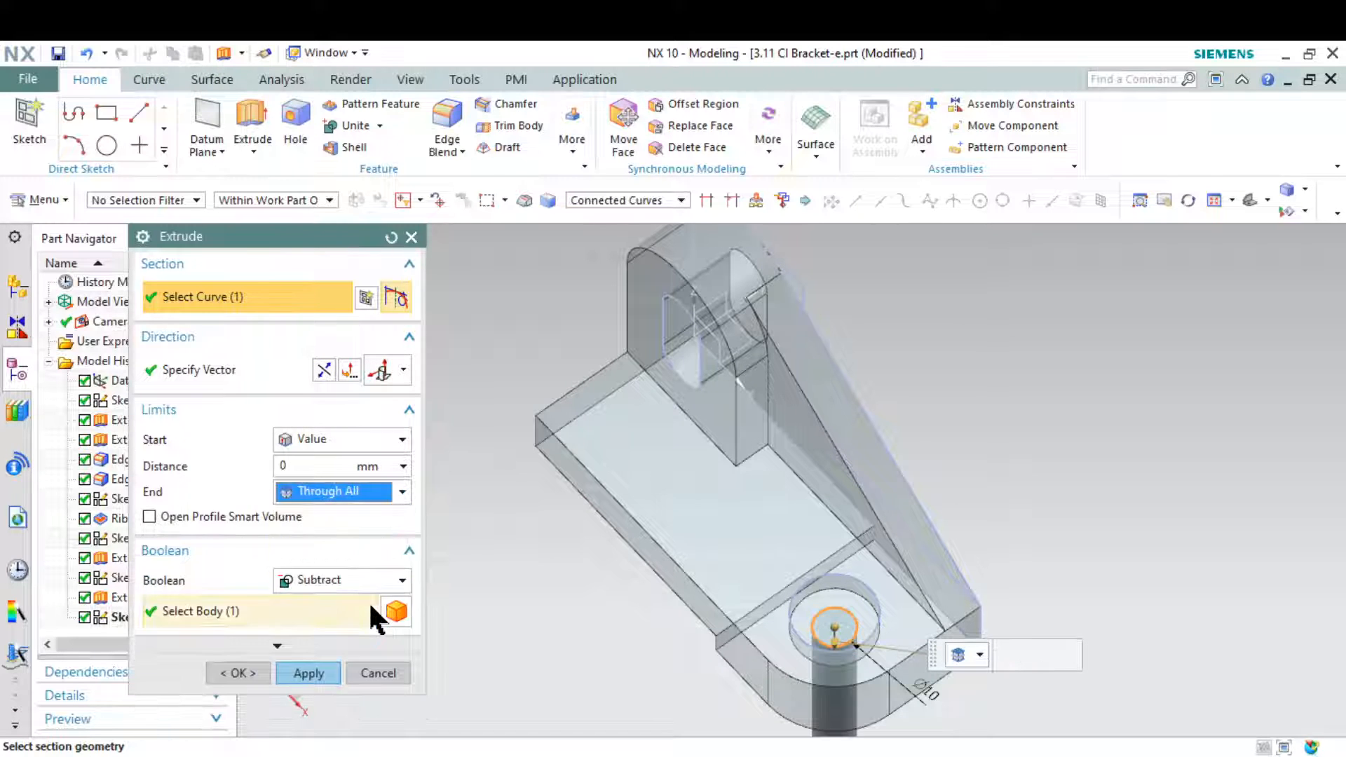
middle_click_drag(757, 670, 779, 620)
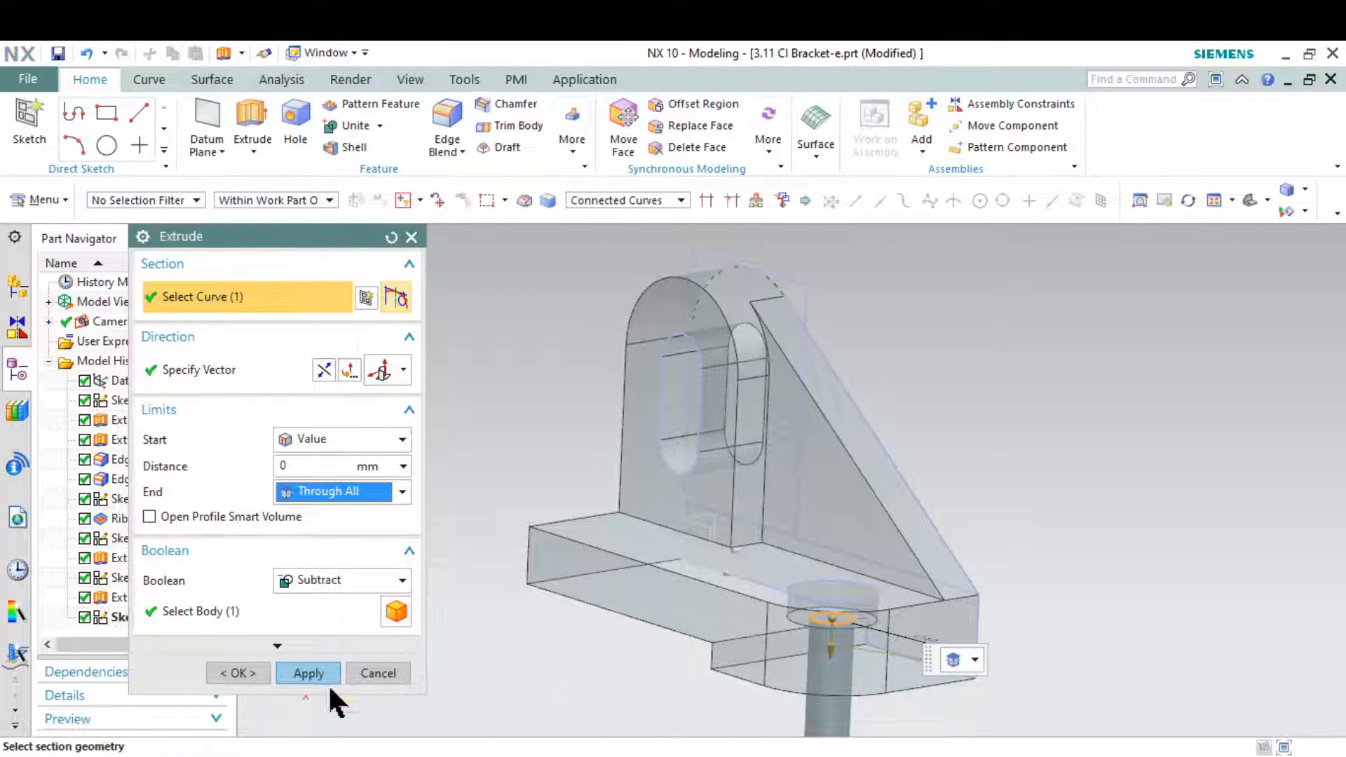
left_click(308, 673)
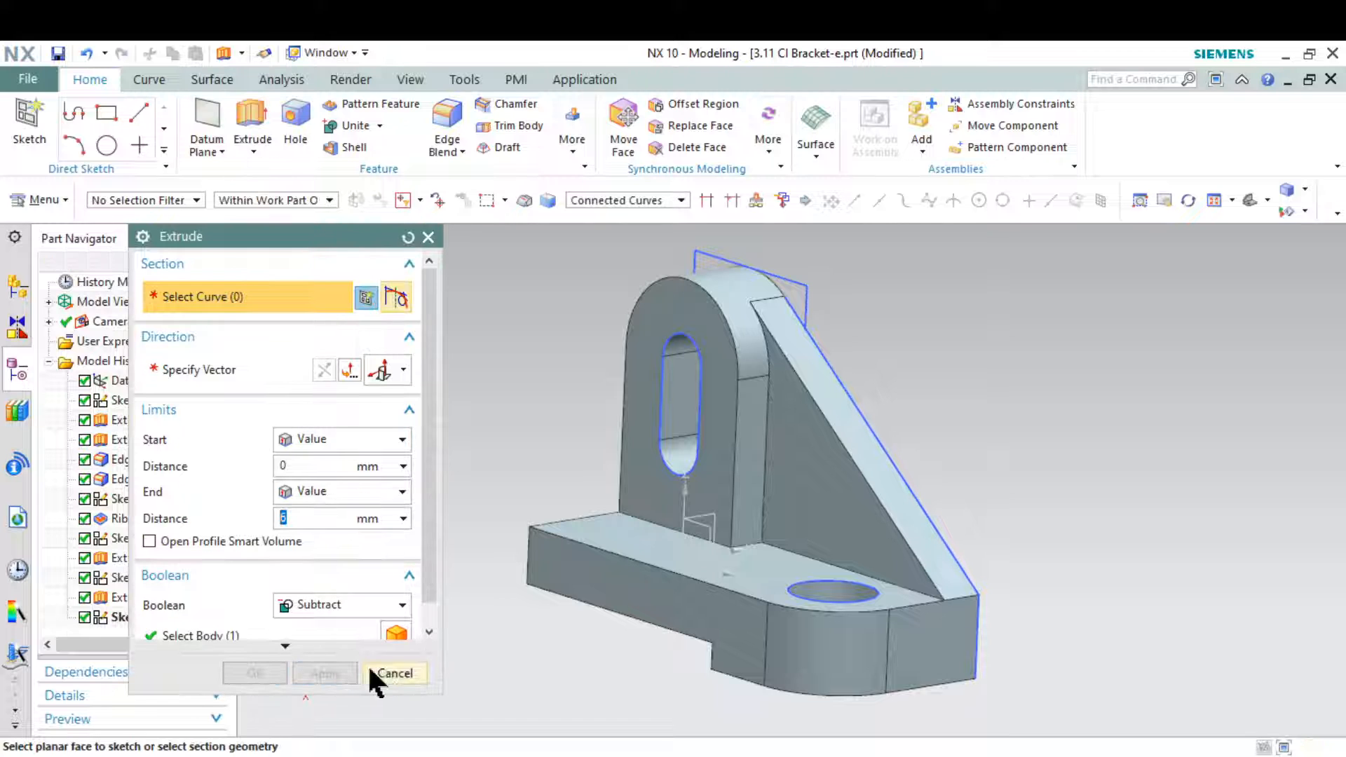
left_click(378, 672)
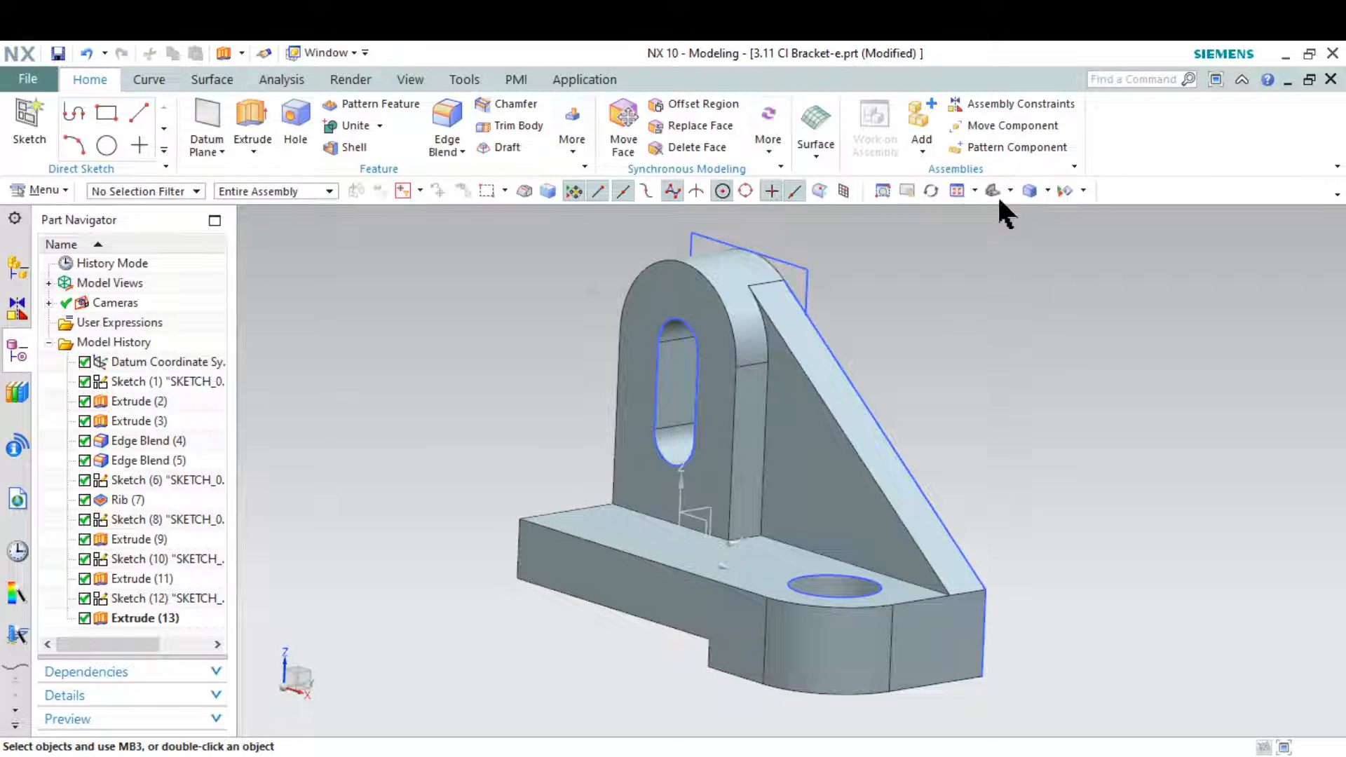
Hide all sketches and datums so that only the solid bracket is displayed
left_click(991, 189)
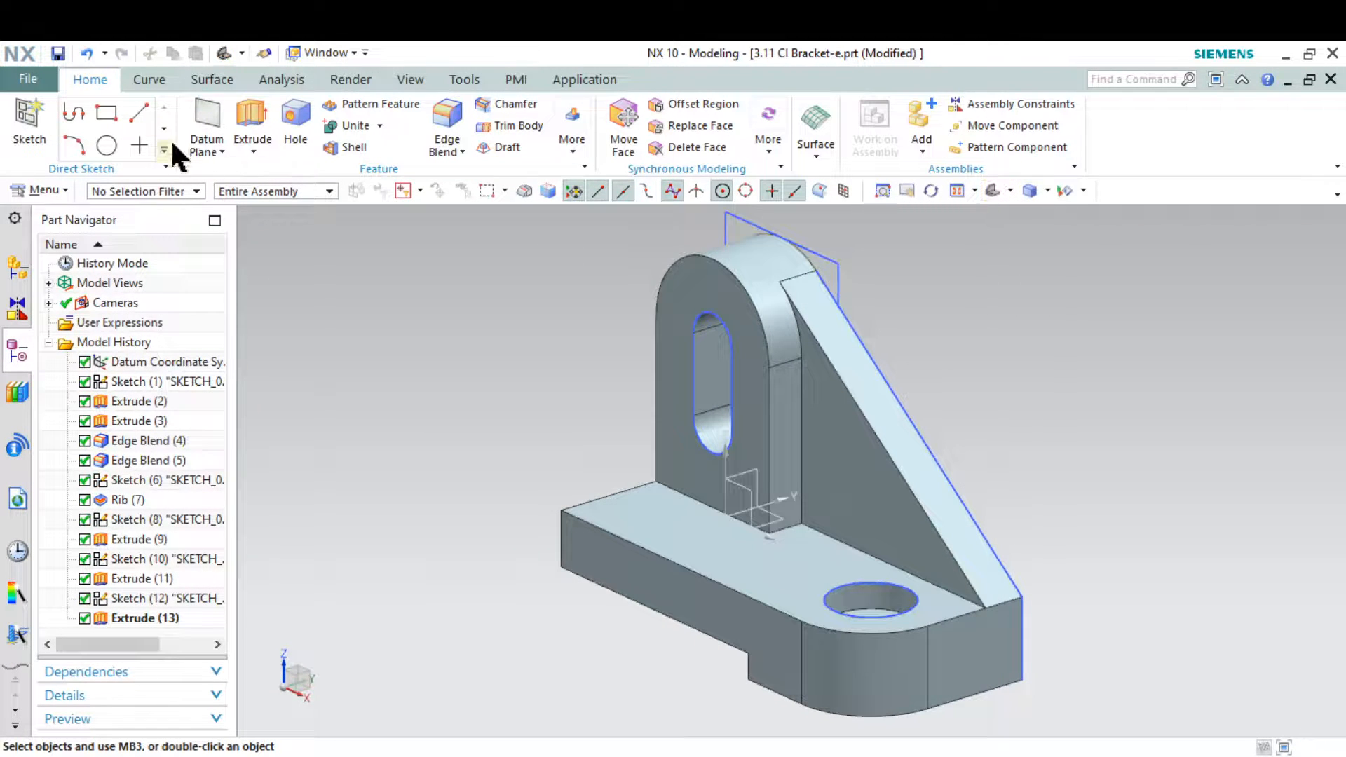
left_click(411, 79)
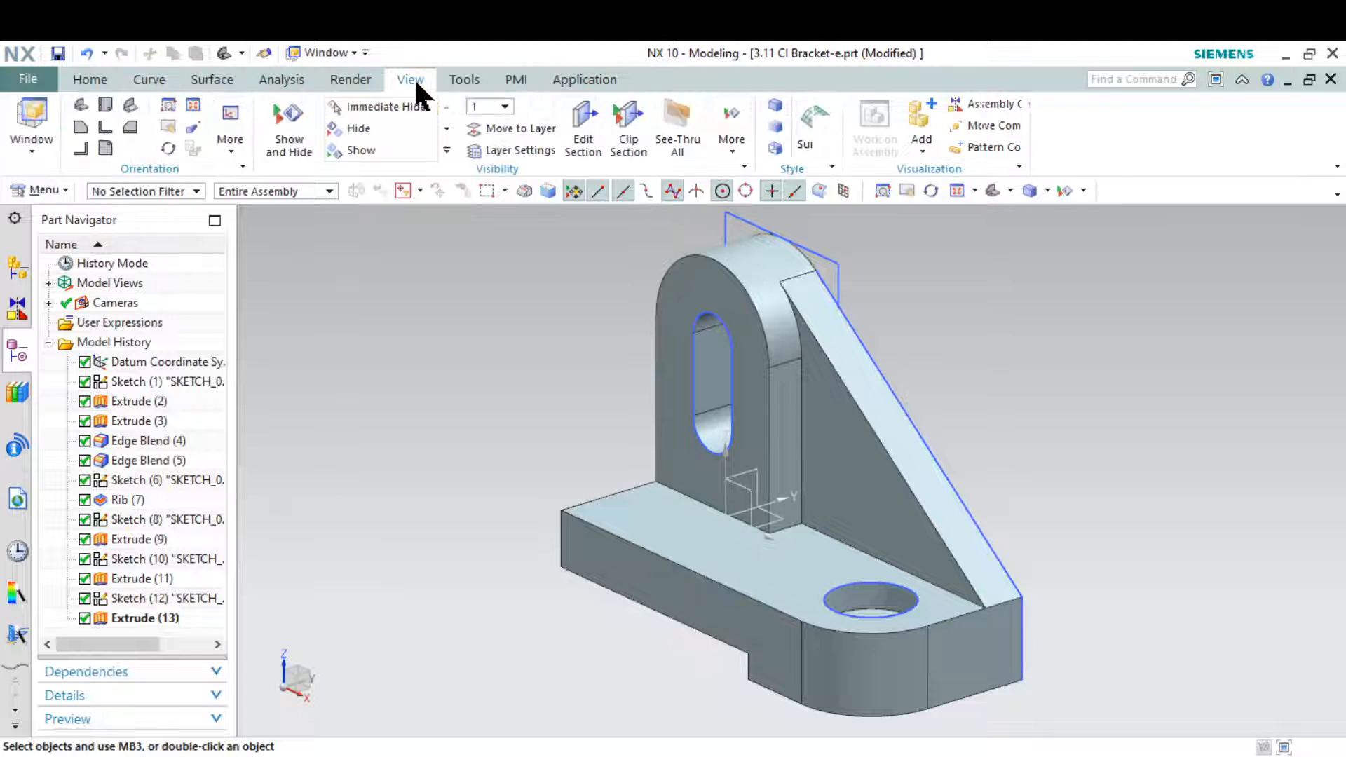
left_click(362, 148)
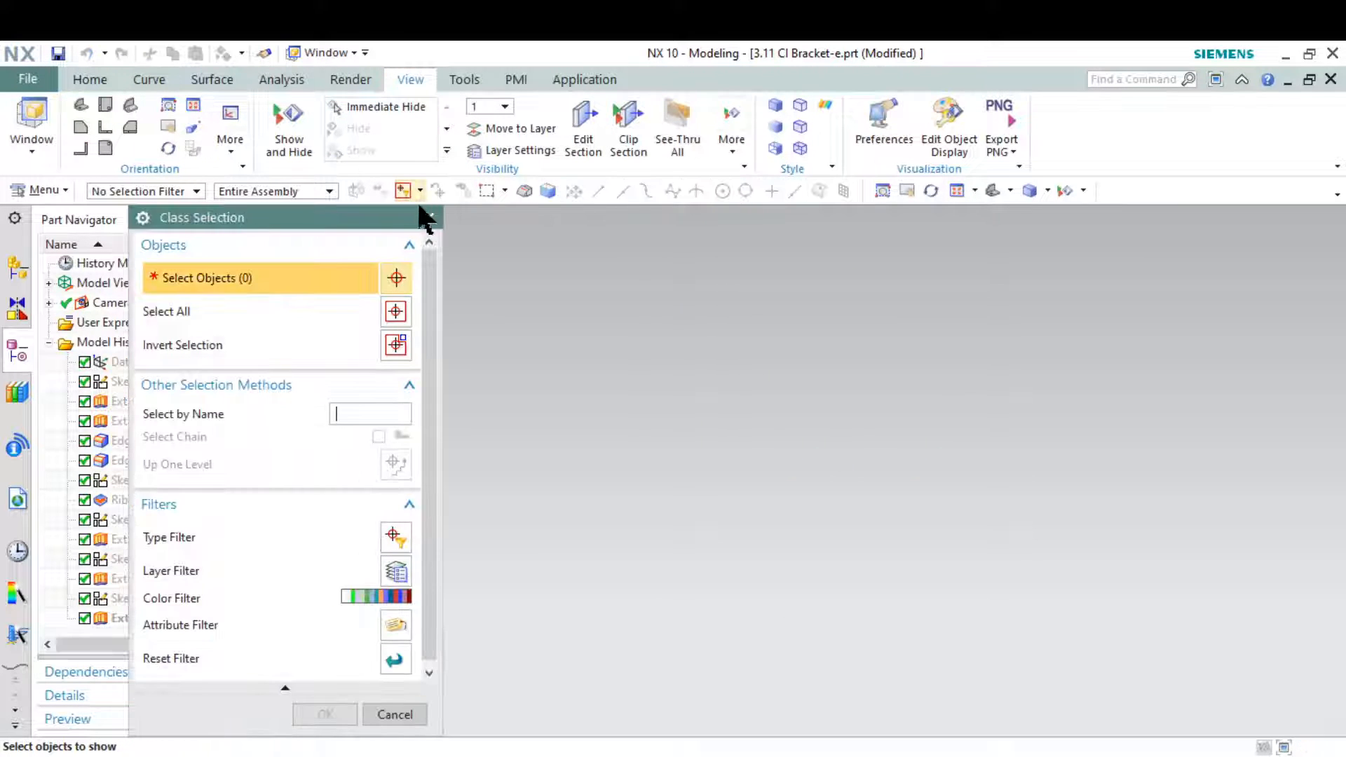
left_click(429, 216)
left_click(288, 126)
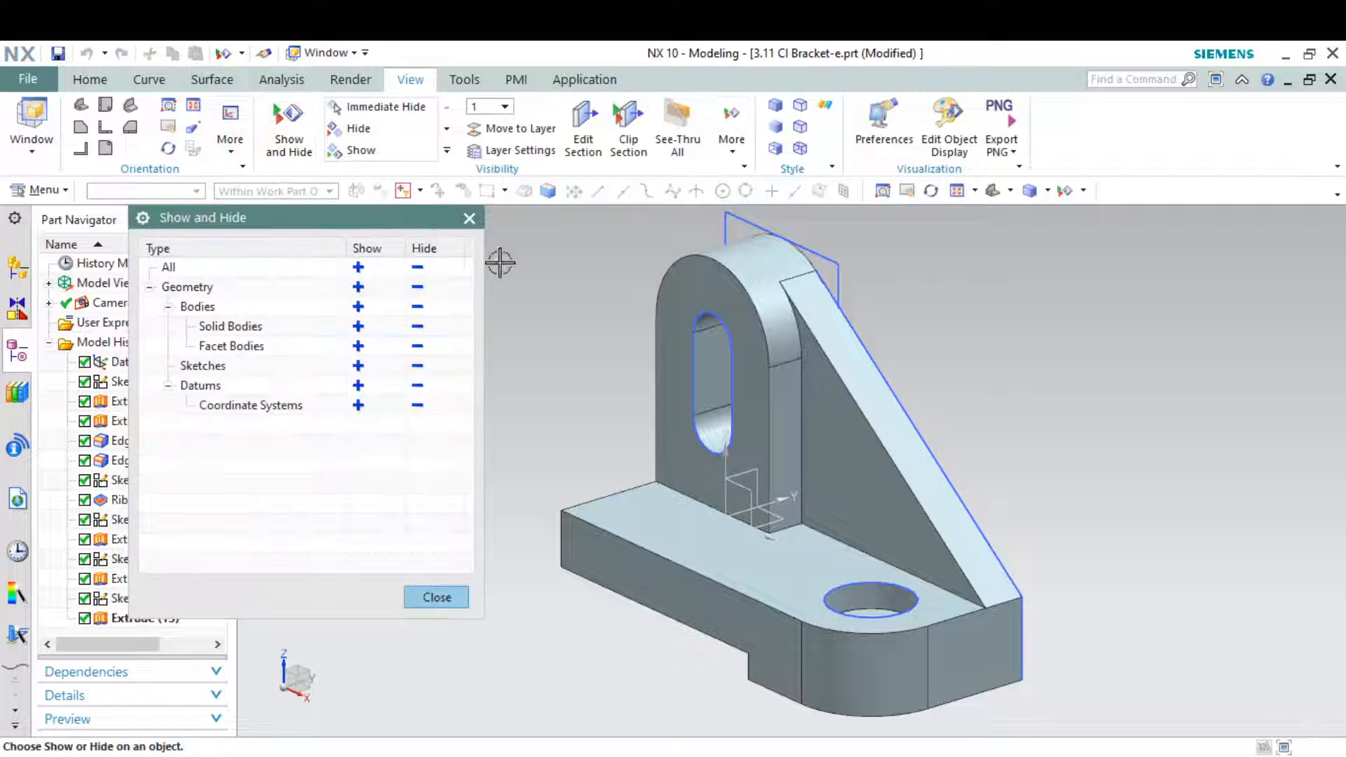
left_click(418, 366)
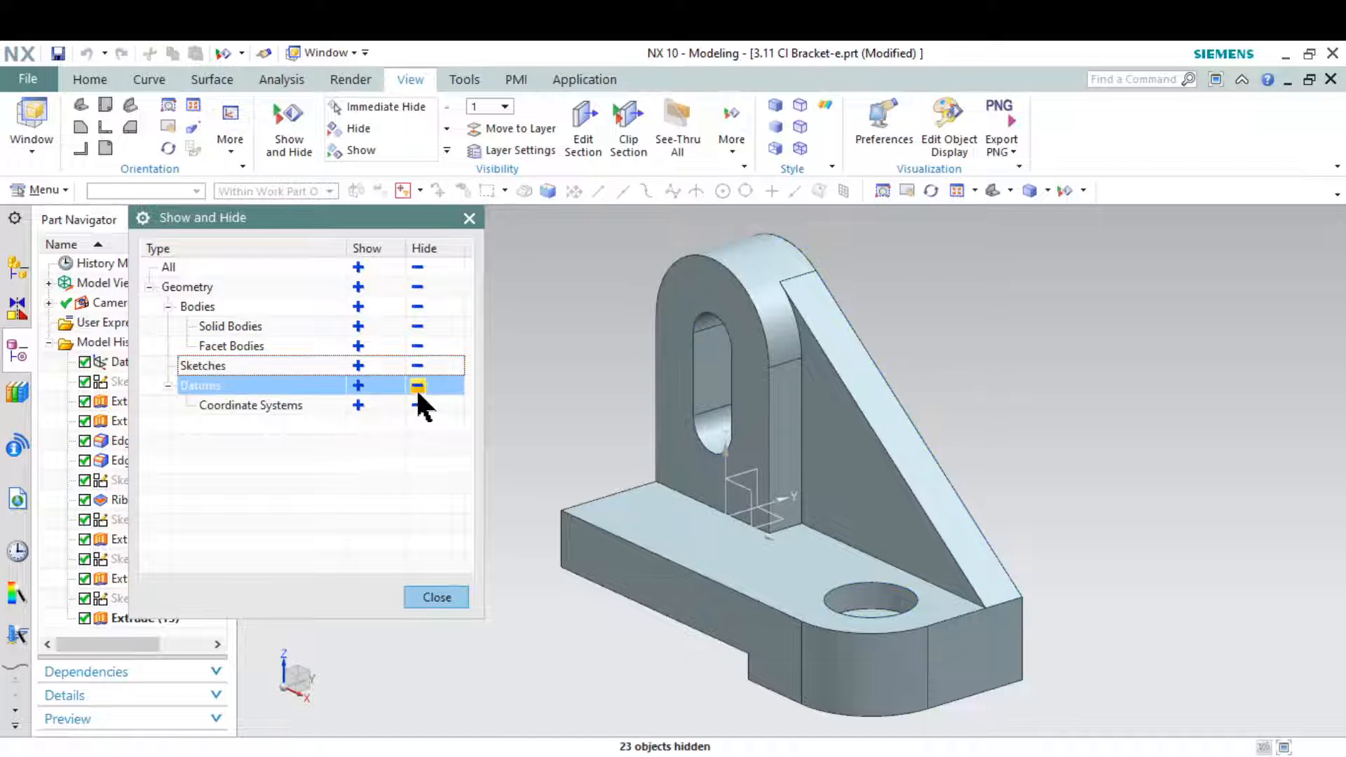
left_click(418, 385)
left_click(437, 596)
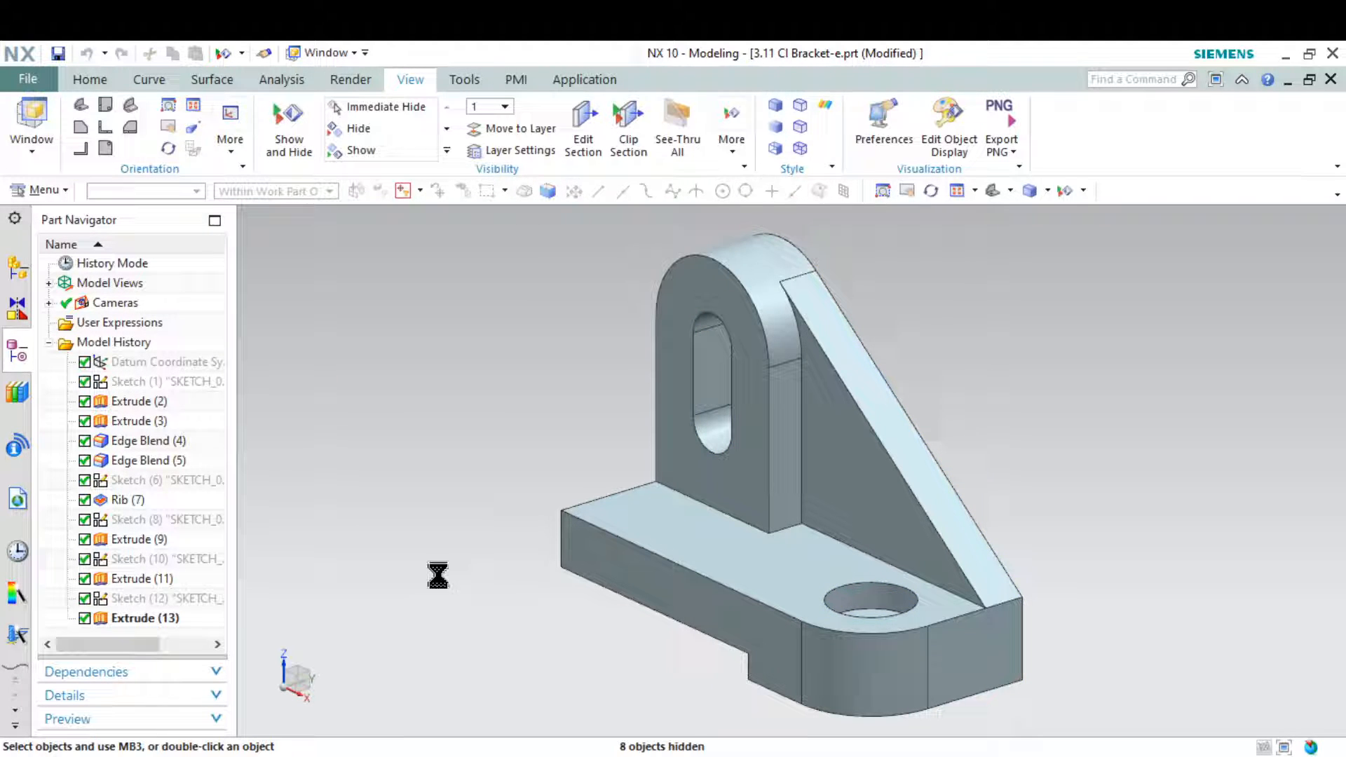
Turn on True Shading and apply the Green Glossy Plastic global material to the bracket
left_click(358, 80)
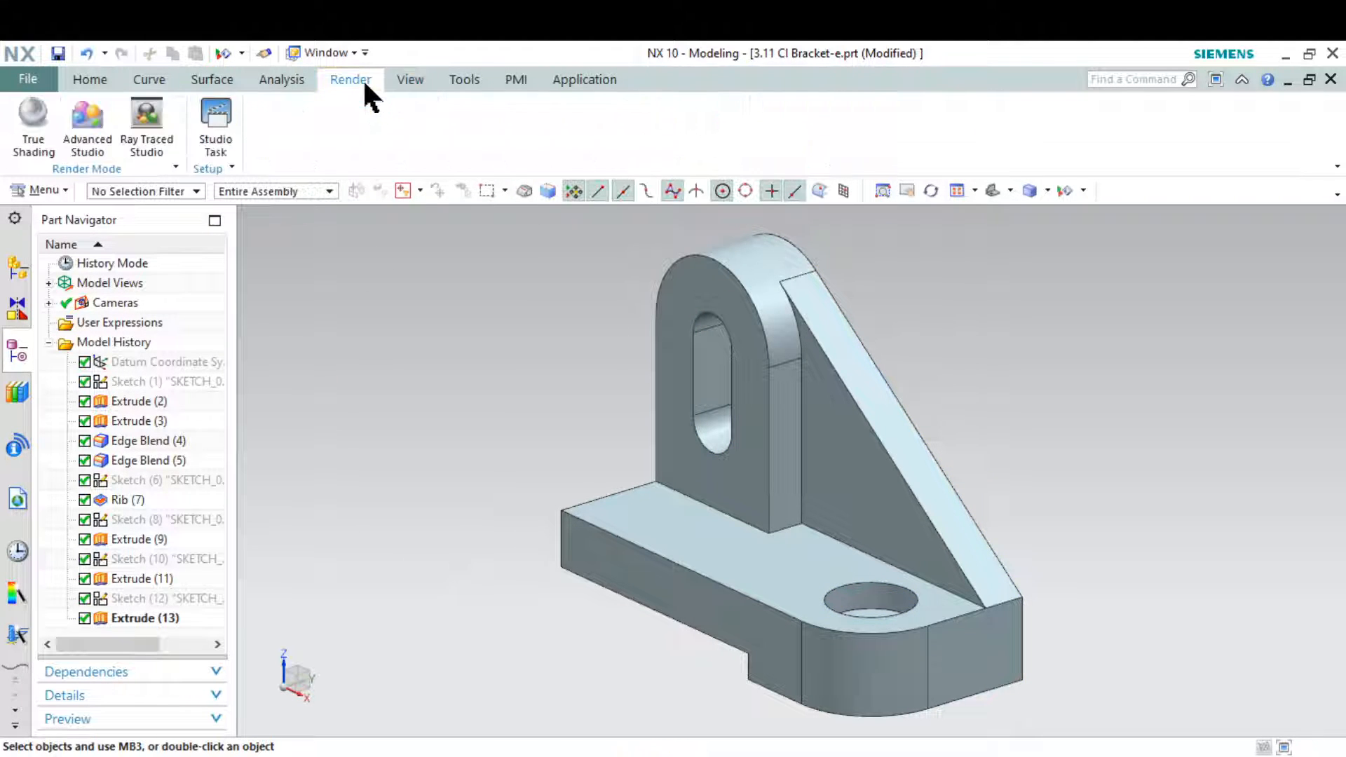
left_click(32, 139)
left_click(237, 153)
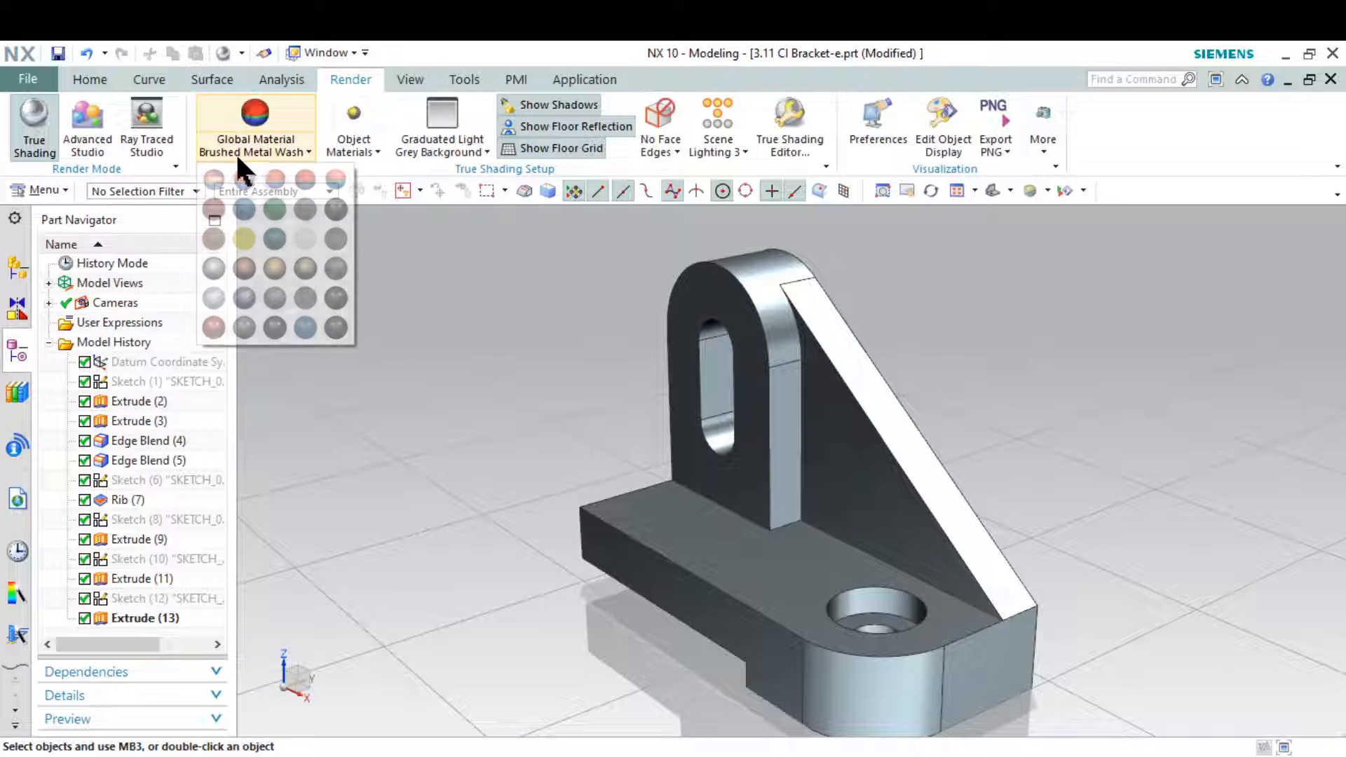
left_click(275, 209)
scroll(523, 295, "up", 2)
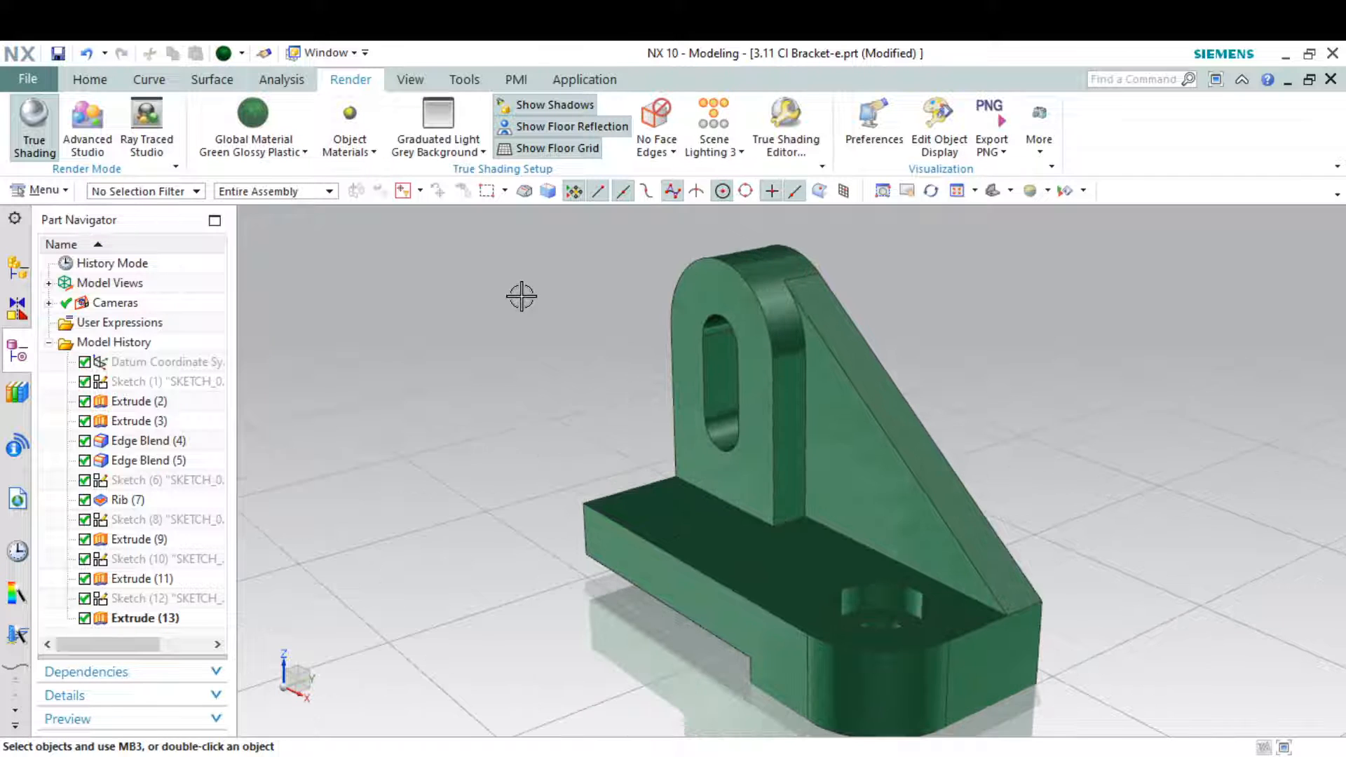